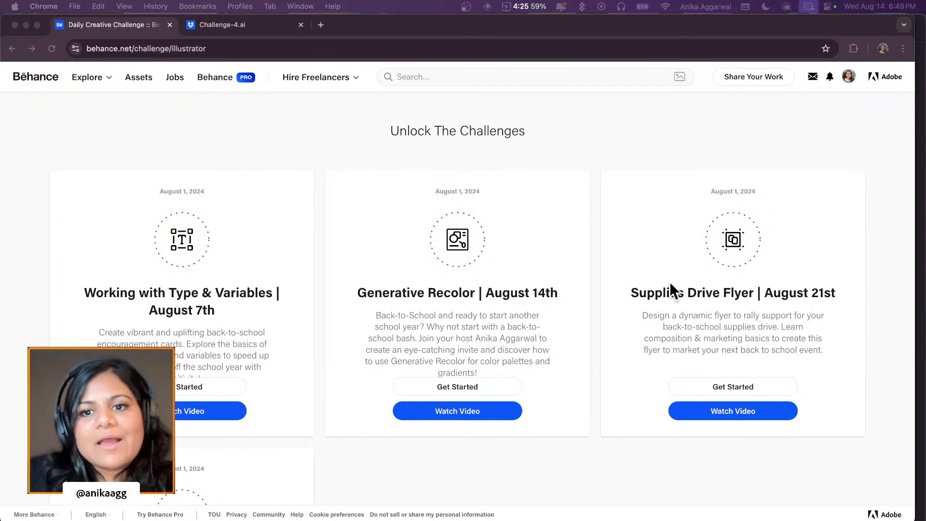
Look over the Behance challenge cards and the Challenge-4 brief, and switch to Adobe Illustrator
{"action": "scroll", "coordinate": [731, 318], "scroll_direction": "down", "scroll_amount": 3}
{"action": "scroll", "coordinate": [731, 316], "scroll_direction": "down", "scroll_amount": 3}
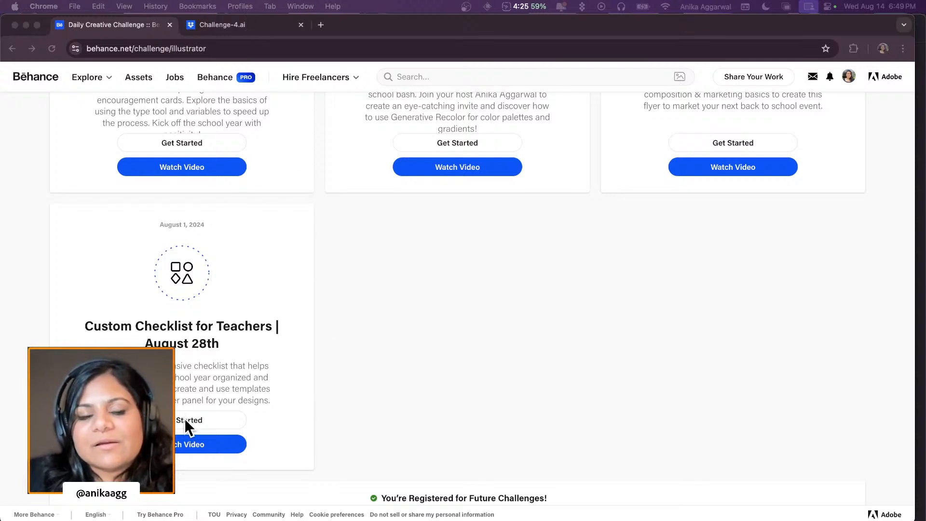
{"action": "left_click", "coordinate": [231, 24]}
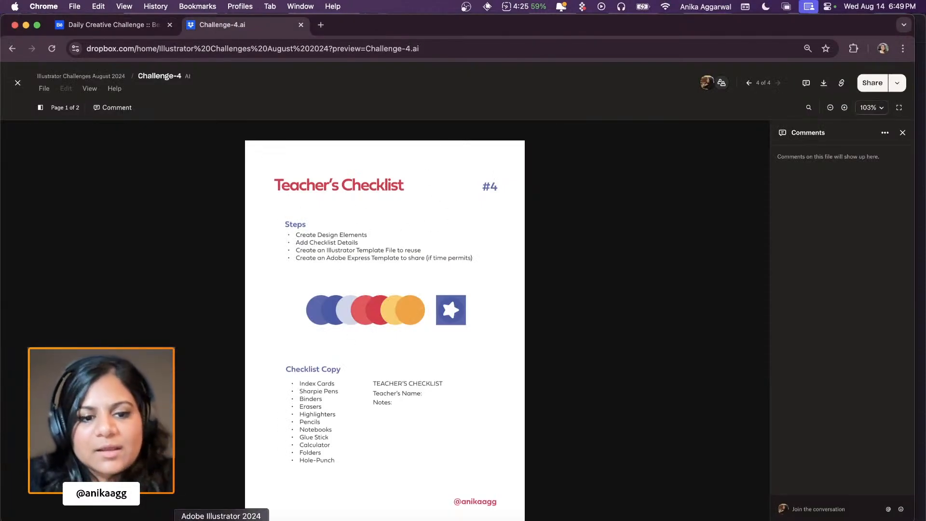
{"action": "left_click", "coordinate": [271, 515]}
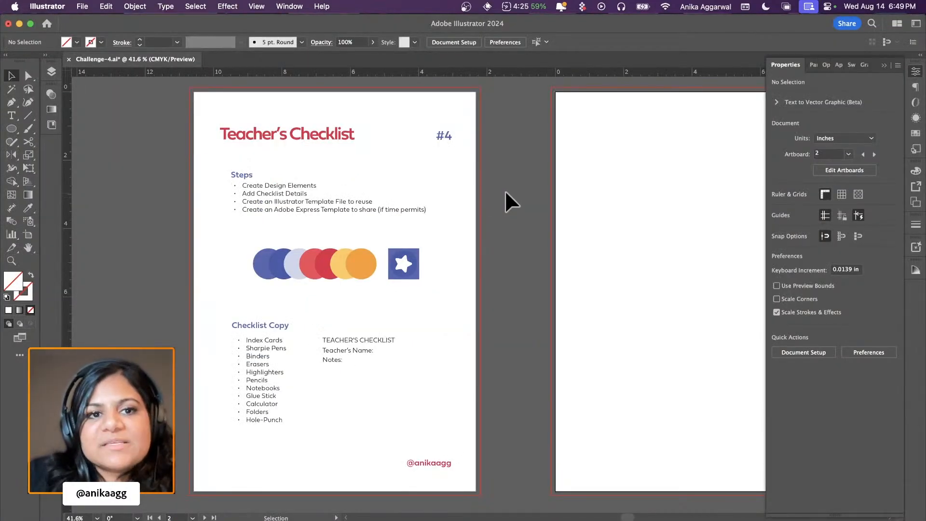
Copy the group of seven overlapping palette circles from the brief page to the upper part of the blank second artboard
{"action": "scroll", "coordinate": [263, 184], "scroll_direction": "up", "scroll_amount": 3}
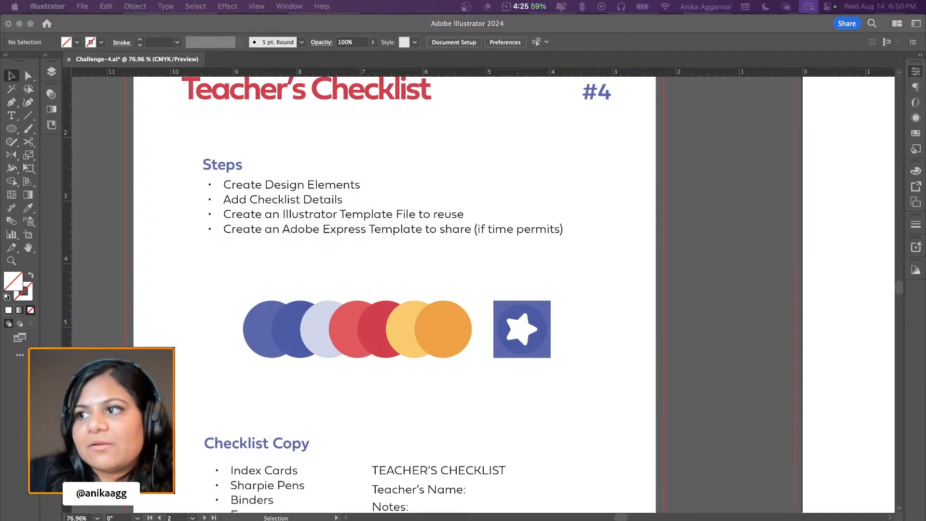
{"action": "left_click", "coordinate": [186, 217]}
{"action": "scroll", "coordinate": [328, 227], "scroll_direction": "right", "scroll_amount": 5}
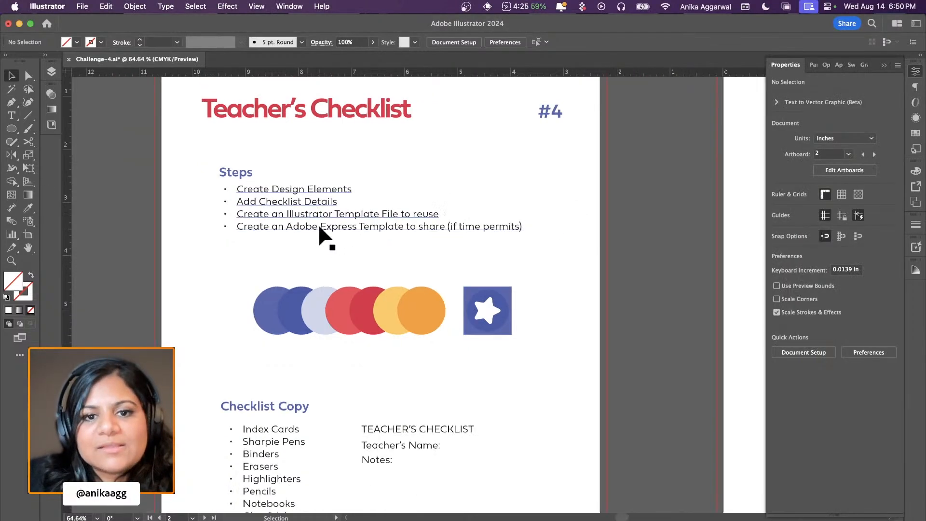
{"action": "scroll", "coordinate": [312, 226], "scroll_direction": "down", "scroll_amount": 2}
{"action": "left_click_drag", "start_coordinate": [67, 309], "coordinate": [267, 337]}
{"action": "key", "text": "Delete"}
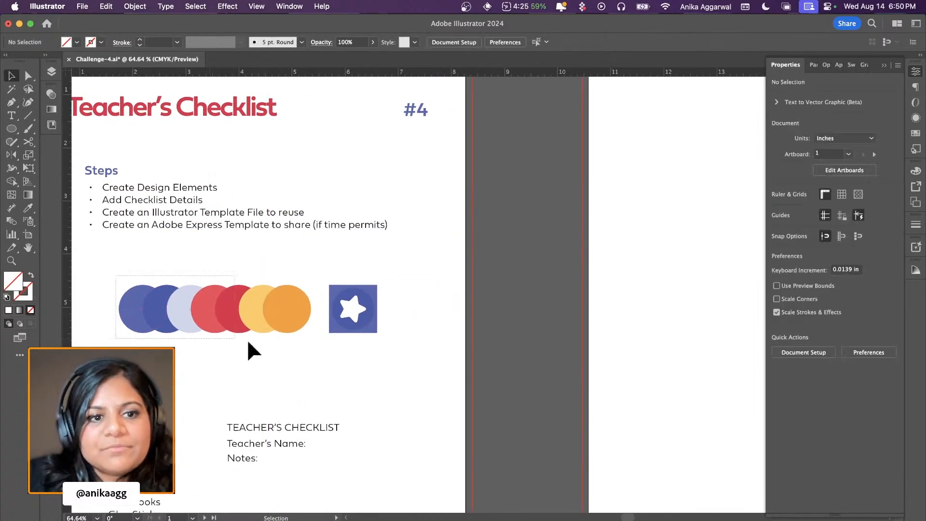
{"action": "left_click", "coordinate": [285, 328]}
{"action": "scroll", "coordinate": [409, 301], "scroll_direction": "right", "scroll_amount": 5}
{"action": "scroll", "coordinate": [409, 301], "scroll_direction": "up", "scroll_amount": 3}
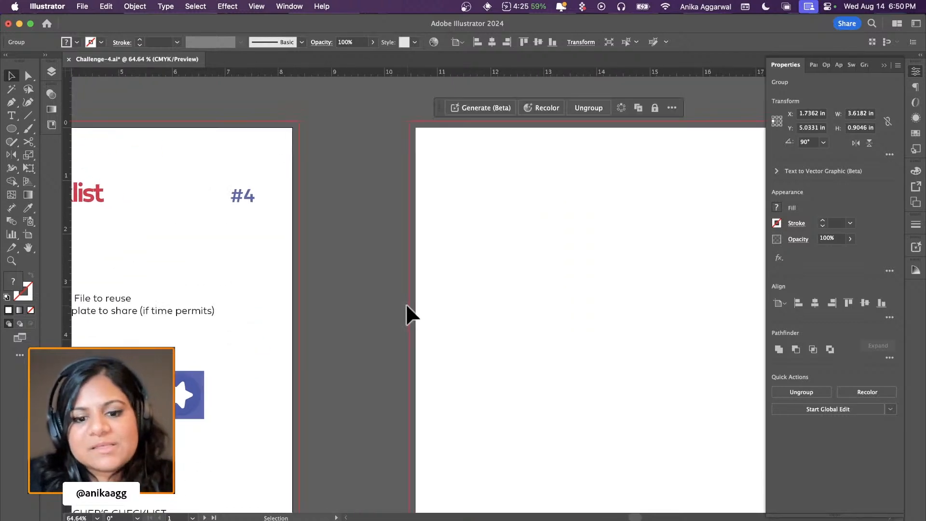
{"action": "key", "text": "super+v"}
{"action": "left_click_drag", "start_coordinate": [467, 301], "coordinate": [539, 185]}
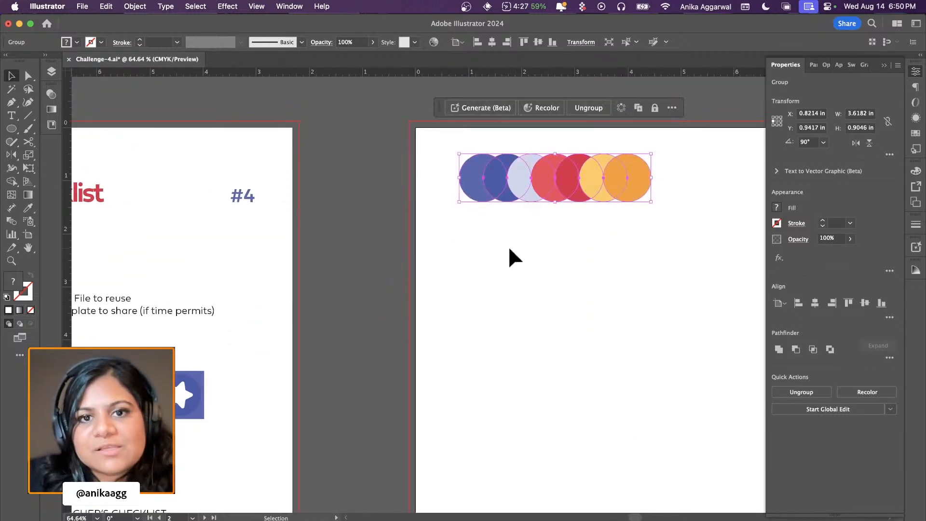
Draw a five-pointed star about 1.09 by 1.04 in below the palette and fill it with the palette's first blue
{"action": "left_click", "coordinate": [513, 255]}
{"action": "scroll", "coordinate": [513, 255], "scroll_direction": "right", "scroll_amount": 3}
{"action": "scroll", "coordinate": [378, 233], "scroll_direction": "up", "scroll_amount": 3}
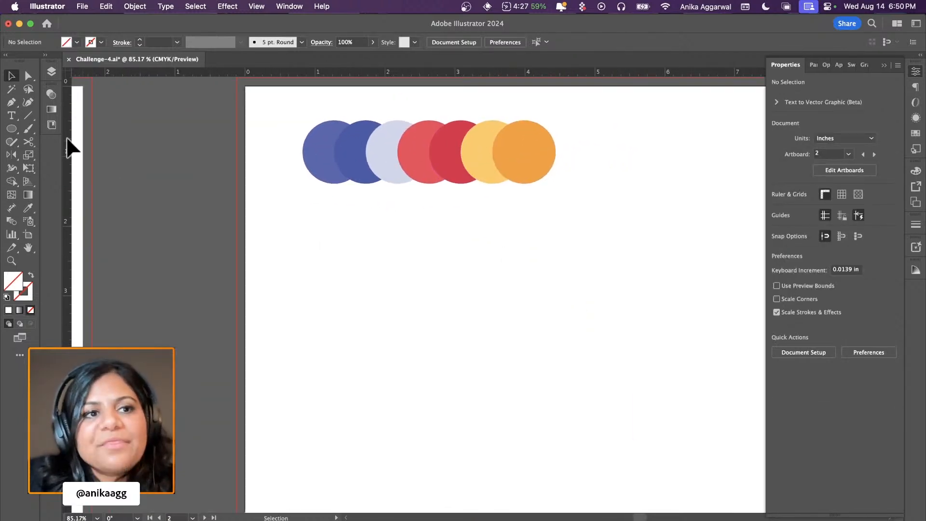
{"action": "left_click_drag", "start_coordinate": [14, 126], "coordinate": [50, 181]}
{"action": "left_click_drag", "start_coordinate": [329, 308], "coordinate": [353, 340]}
{"action": "key", "text": "i"}
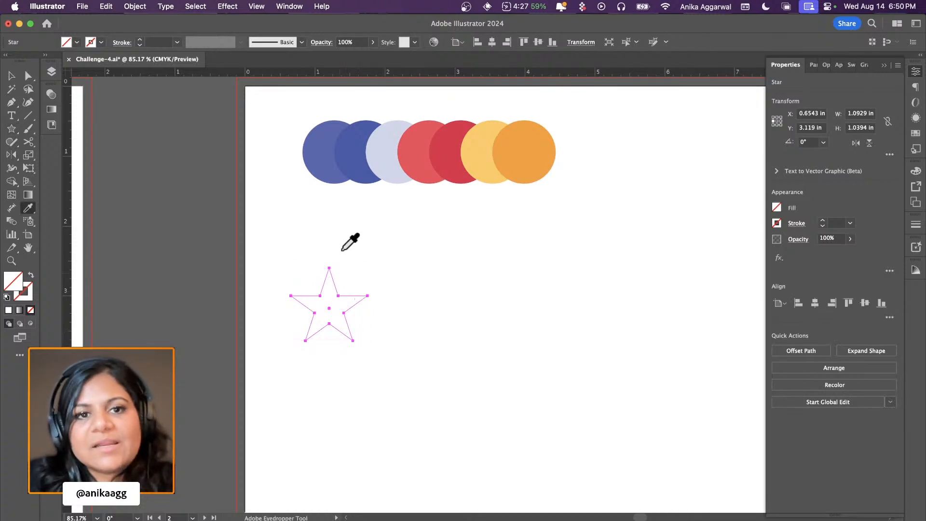
{"action": "left_click", "coordinate": [322, 154]}
{"action": "key", "text": "v"}
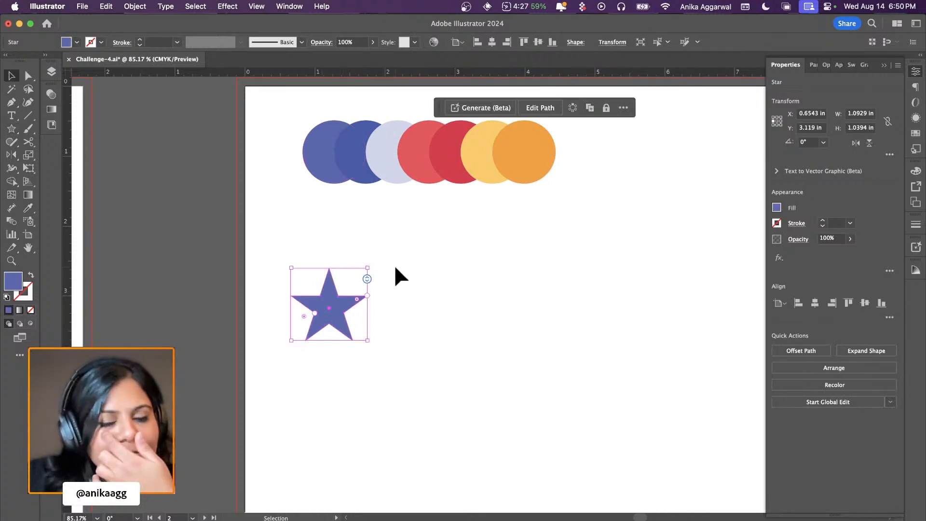
Round the star's inner corners and move the star right and slightly up
{"action": "scroll", "coordinate": [343, 320], "scroll_direction": "up", "scroll_amount": 3}
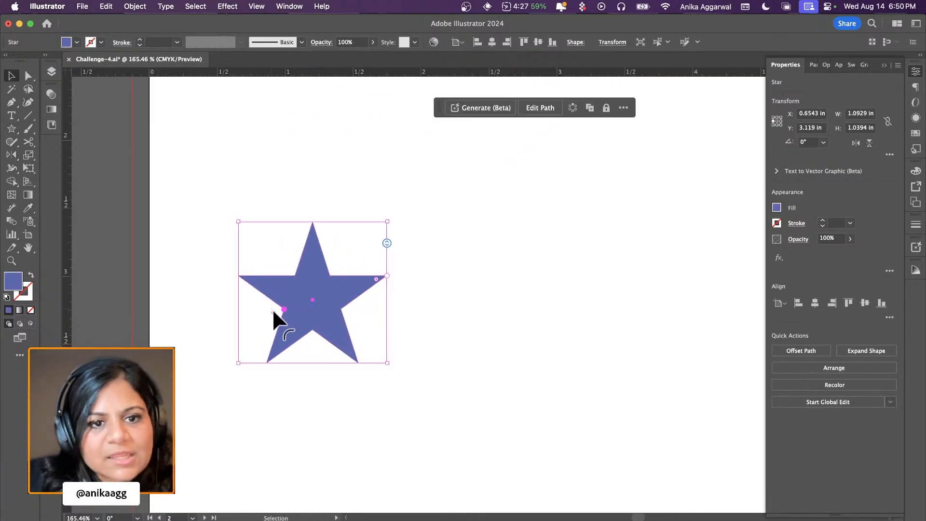
{"action": "left_click_drag", "start_coordinate": [273, 311], "coordinate": [255, 323]}
{"action": "left_click_drag", "start_coordinate": [333, 300], "coordinate": [472, 270]}
Draw a circle about 1.40 in wide around the star, behind it, and fill it with the palette's pale lavender
{"action": "key", "text": "l"}
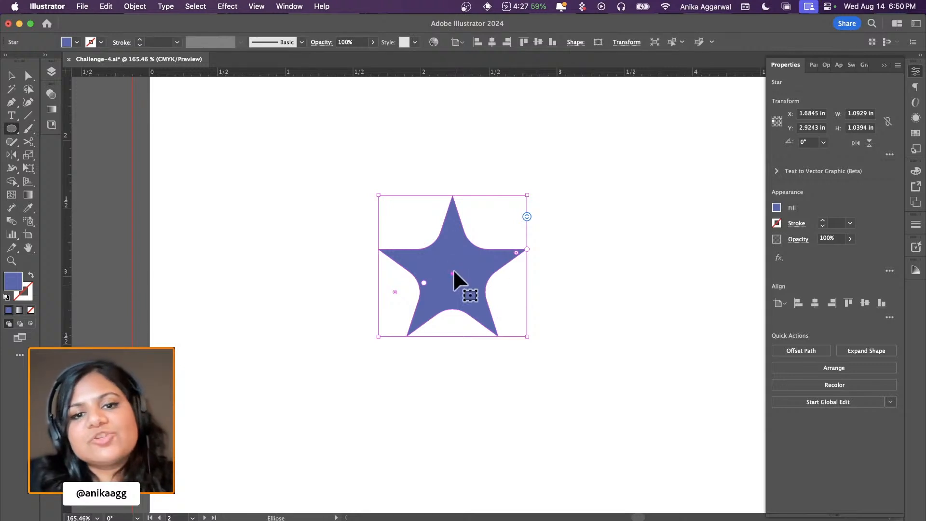
{"action": "mouse_move", "coordinate": [458, 273]}
{"action": "left_mouse_down"}
{"action": "mouse_move", "coordinate": [491, 176]}
{"action": "mouse_move", "coordinate": [487, 194]}
{"action": "left_mouse_up"}
{"action": "scroll", "coordinate": [490, 200], "scroll_direction": "up", "scroll_amount": 5}
{"action": "key", "text": "i"}
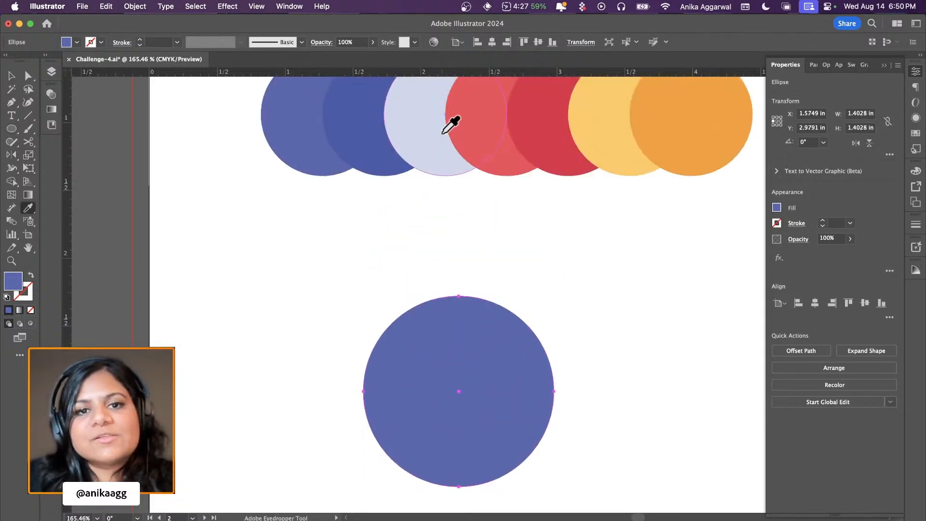
{"action": "left_click", "coordinate": [435, 119]}
{"action": "key", "text": "v"}
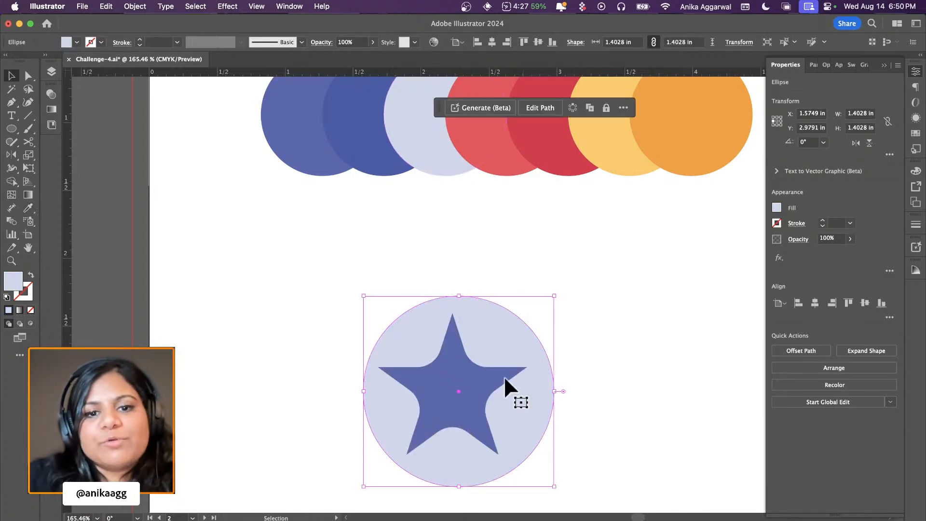
Align the star and the circle to each other's centers horizontally and vertically
{"action": "left_click", "coordinate": [466, 386], "text": "shift"}
{"action": "left_click", "coordinate": [490, 347]}
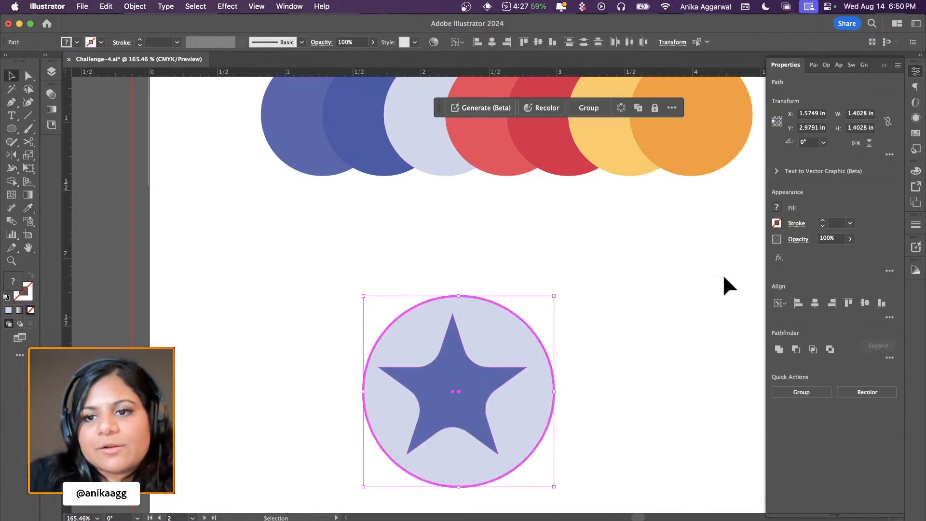
{"action": "left_click", "coordinate": [820, 302]}
{"action": "left_click", "coordinate": [866, 302]}
{"action": "left_click", "coordinate": [627, 400]}
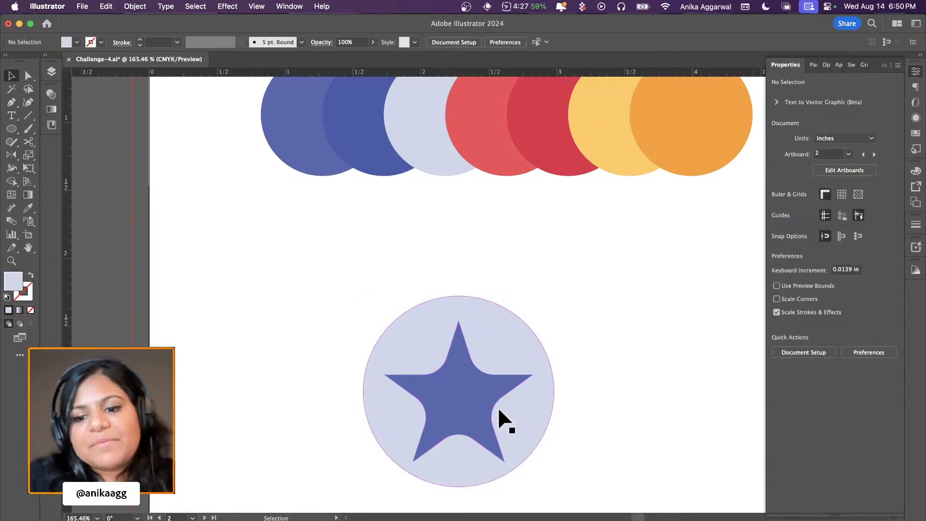
Draw a square about 1.56 in wide around the circle, fill it with the palette's darker blue and send it to the back
{"action": "key", "text": "l"}
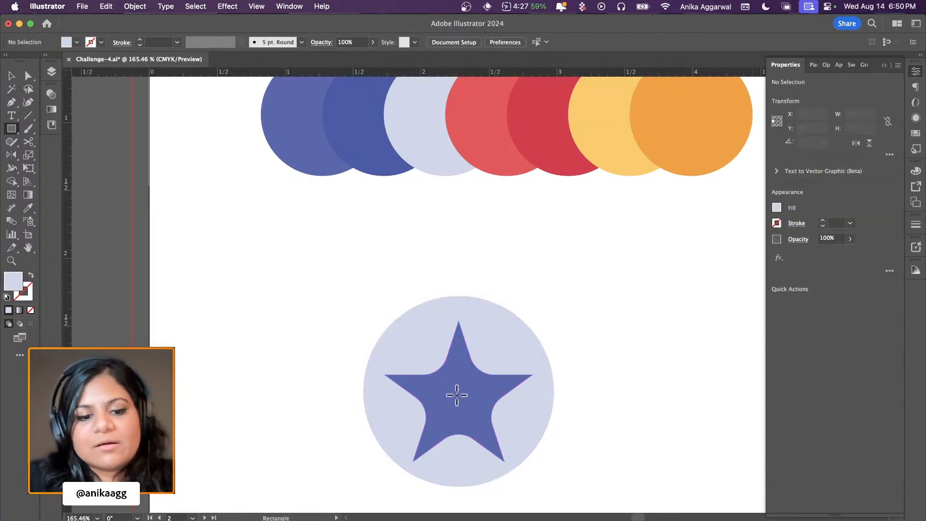
{"action": "left_click_drag", "start_coordinate": [455, 395], "coordinate": [502, 287]}
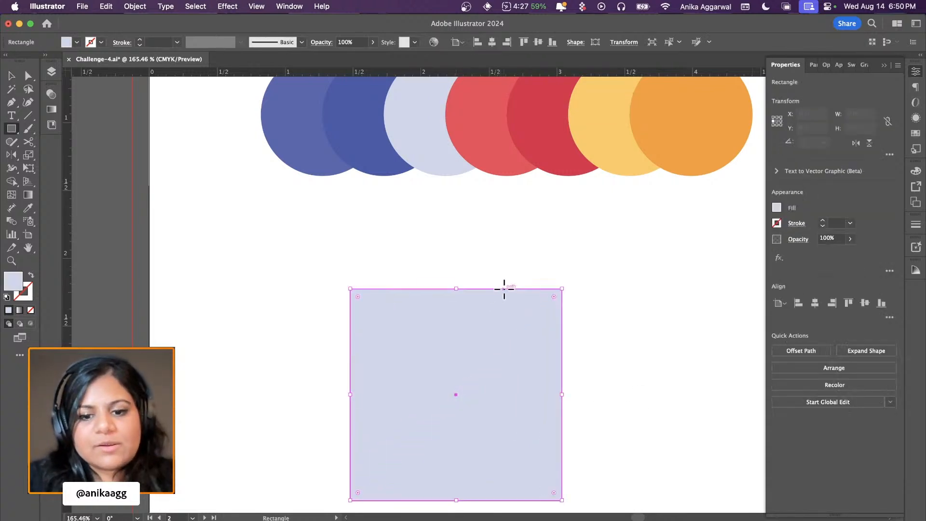
{"action": "key", "text": "i"}
{"action": "left_click", "coordinate": [355, 147]}
{"action": "key", "text": "super+shift+bracketleft"}
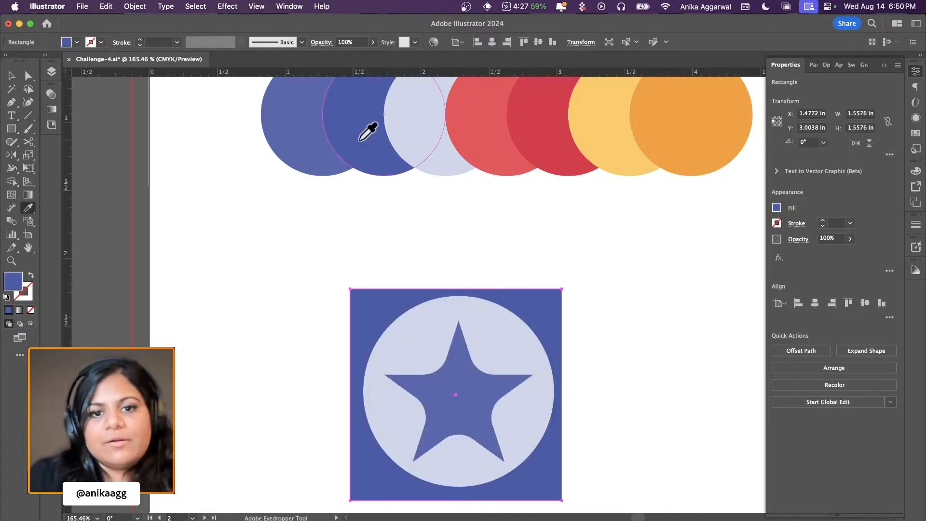
{"action": "left_click", "coordinate": [579, 289], "text": "super"}
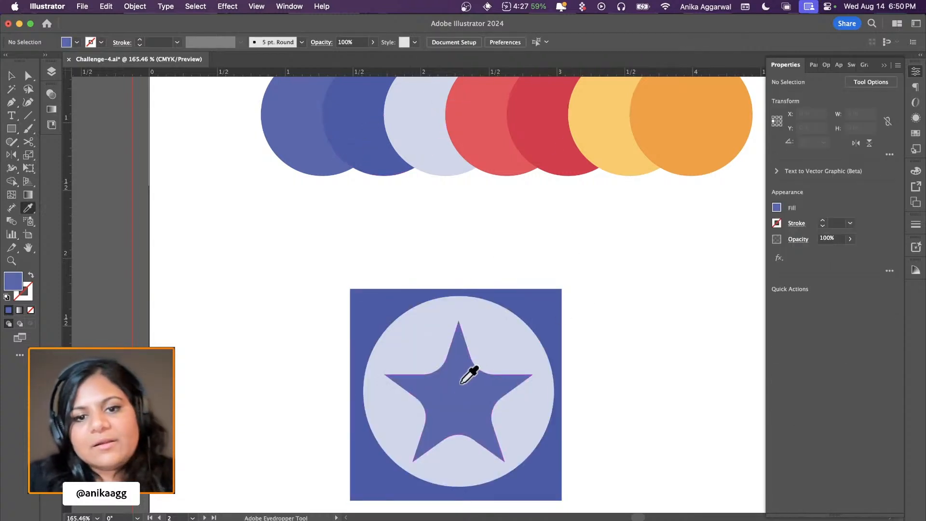
Recolor the badge's circle with the palette's first blue and its star with the pale lavender
{"action": "left_click", "coordinate": [511, 338], "text": "alt"}
{"action": "left_click", "coordinate": [420, 146]}
{"action": "left_click", "coordinate": [455, 370], "text": "alt"}
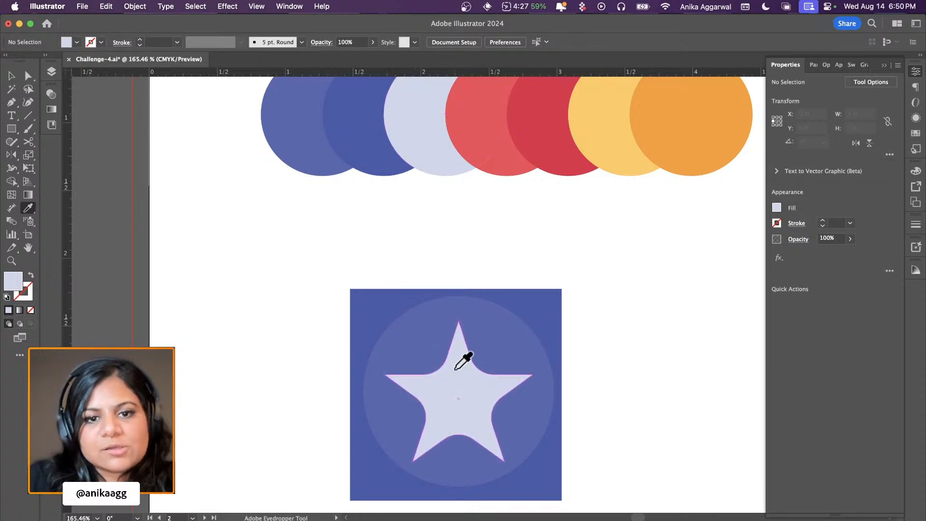
Scale the whole star badge down to about 0.51 in square
{"action": "key", "text": "v"}
{"action": "scroll", "coordinate": [452, 366], "scroll_direction": "down", "scroll_amount": 5}
{"action": "left_click_drag", "start_coordinate": [524, 332], "coordinate": [381, 362]}
{"action": "scroll", "coordinate": [426, 432], "scroll_direction": "right", "scroll_amount": 3}
{"action": "left_click", "coordinate": [398, 368]}
{"action": "scroll", "coordinate": [398, 368], "scroll_direction": "up", "scroll_amount": 3}
{"action": "scroll", "coordinate": [398, 369], "scroll_direction": "down", "scroll_amount": 2}
{"action": "scroll", "coordinate": [399, 368], "scroll_direction": "right", "scroll_amount": 2}
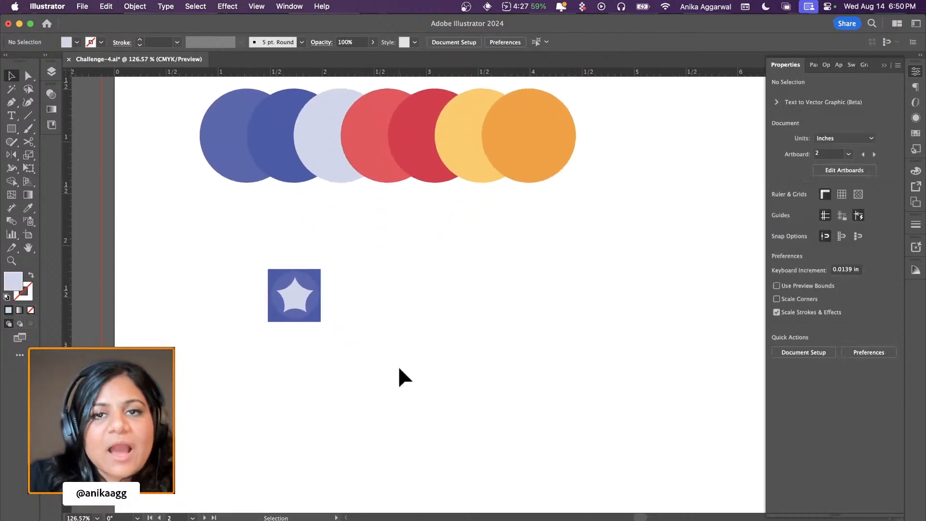
Group the badge's star, circle and square, and select the group
{"action": "scroll", "coordinate": [398, 368], "scroll_direction": "right", "scroll_amount": 2}
{"action": "left_click_drag", "start_coordinate": [249, 249], "coordinate": [300, 320]}
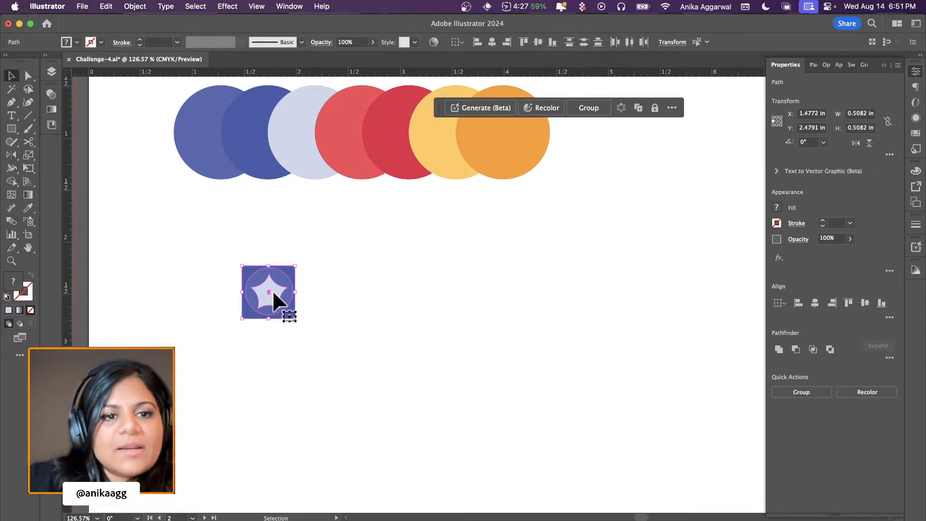
{"action": "key", "text": "super+g"}
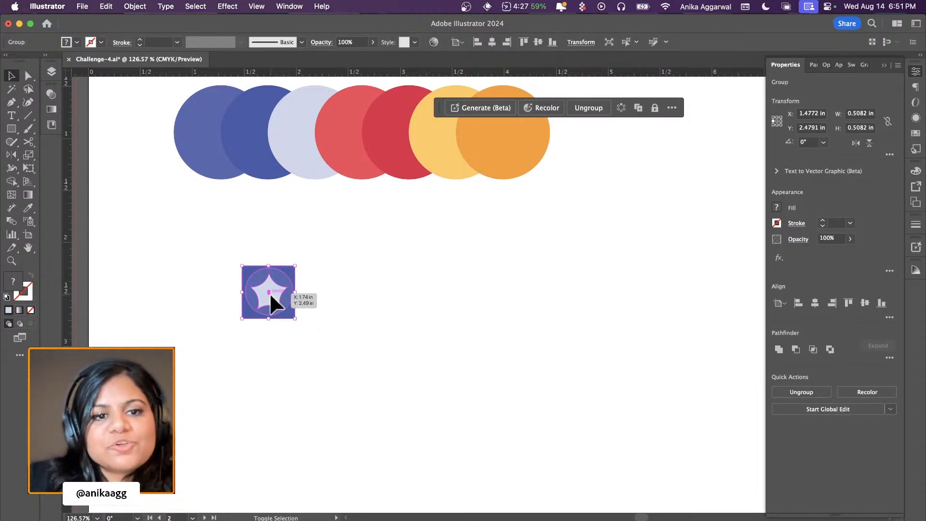
{"action": "left_click", "coordinate": [265, 335]}
{"action": "left_click", "coordinate": [270, 292]}
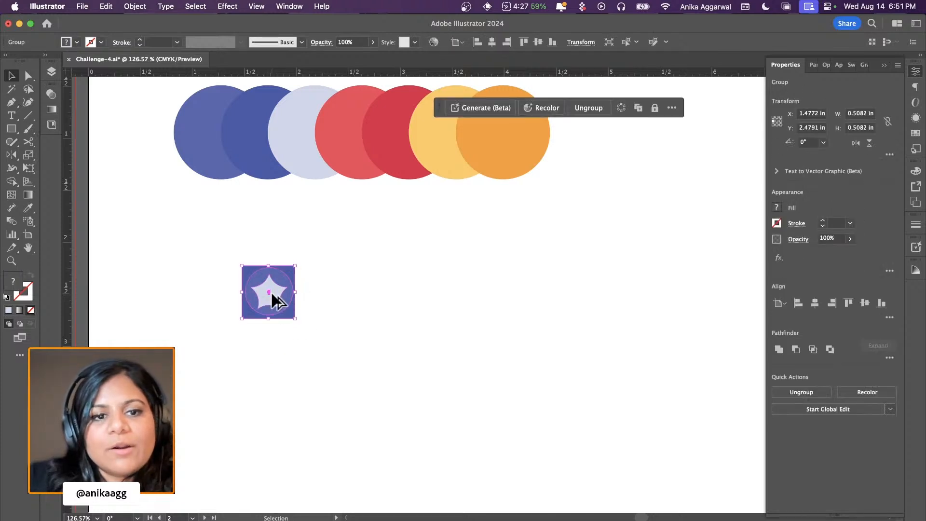
Duplicate the star badge directly below itself and repeat the duplication to build a vertical column of five badges
{"action": "left_click_drag", "start_coordinate": [271, 293], "coordinate": [272, 347]}
{"action": "scroll", "coordinate": [317, 330], "scroll_direction": "down", "scroll_amount": 3}
{"action": "scroll", "coordinate": [317, 330], "scroll_direction": "left", "scroll_amount": 2}
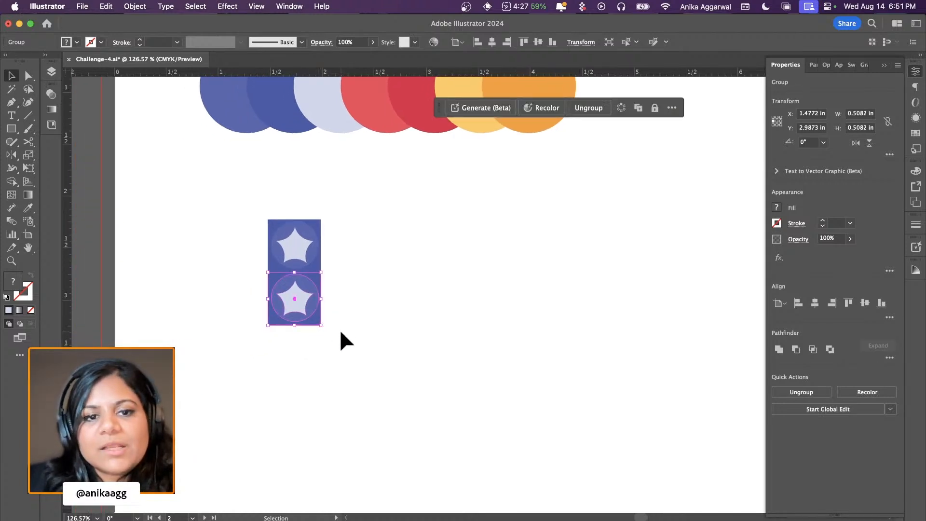
{"action": "key", "text": "super+d"}
{"action": "key", "text": "super+d"}
{"action": "key", "text": "super+d"}
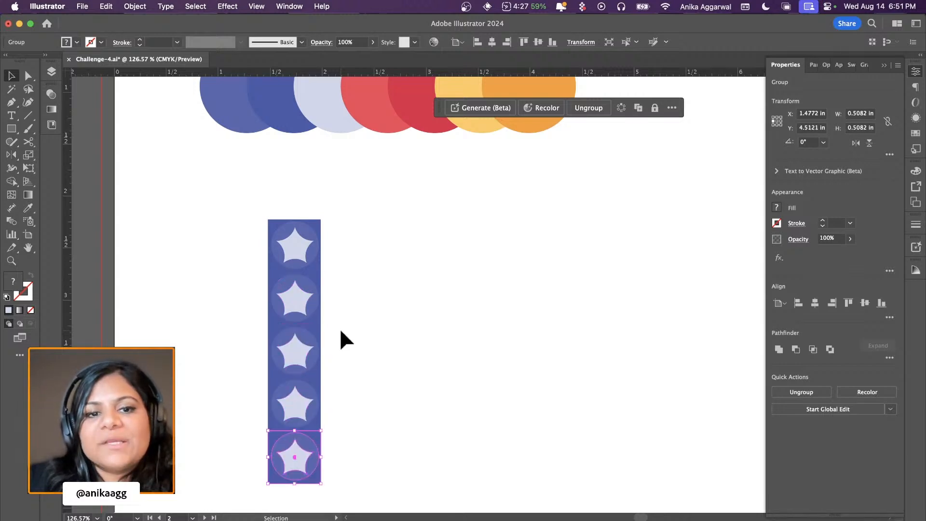
Recolor the fourth badge's circle with the palette's light red and the fifth badge's square with the darker red
{"action": "scroll", "coordinate": [339, 328], "scroll_direction": "down", "scroll_amount": 4}
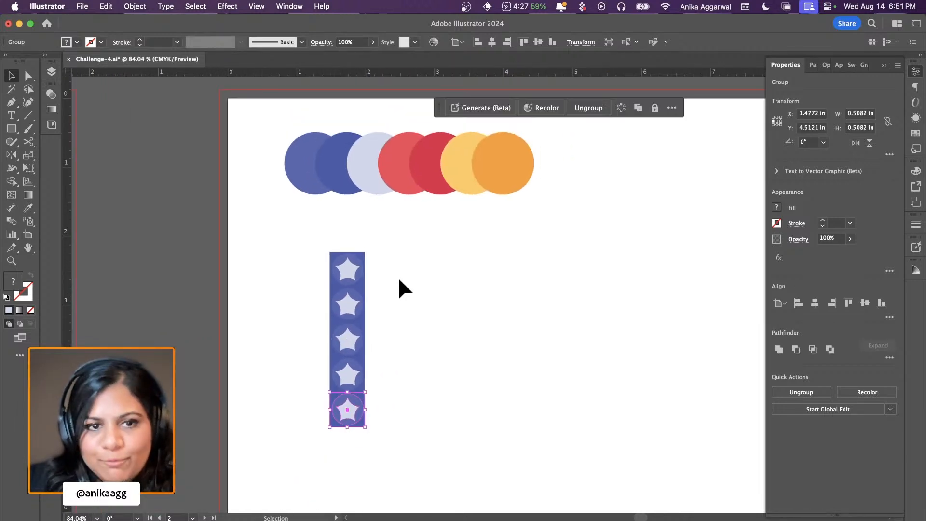
{"action": "left_click", "coordinate": [399, 280]}
{"action": "scroll", "coordinate": [399, 280], "scroll_direction": "right", "scroll_amount": 1}
{"action": "key", "text": "i"}
{"action": "left_click", "coordinate": [392, 167]}
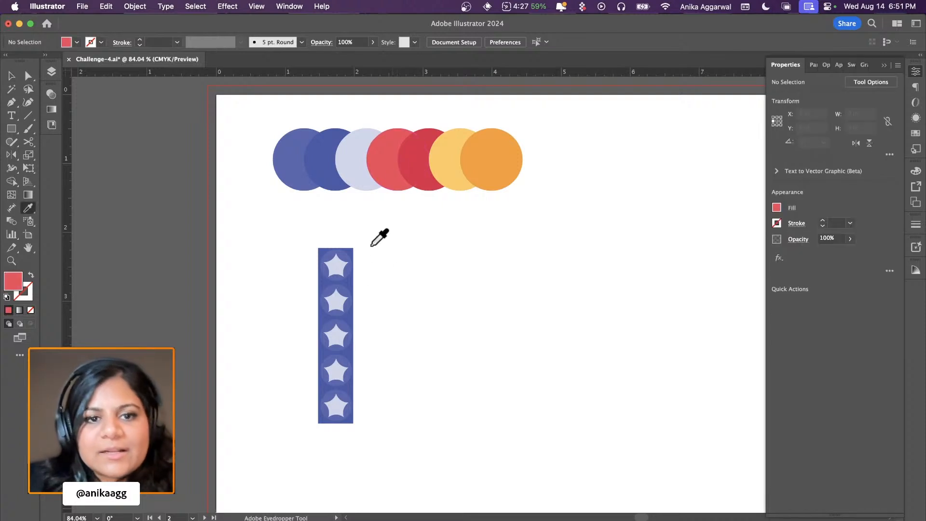
{"action": "left_click", "coordinate": [345, 361], "text": "alt"}
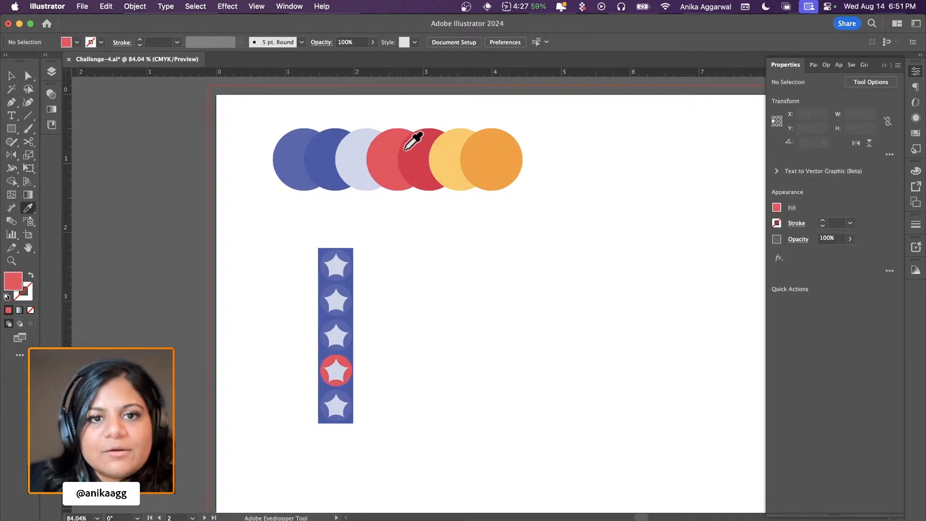
{"action": "left_click", "coordinate": [407, 151]}
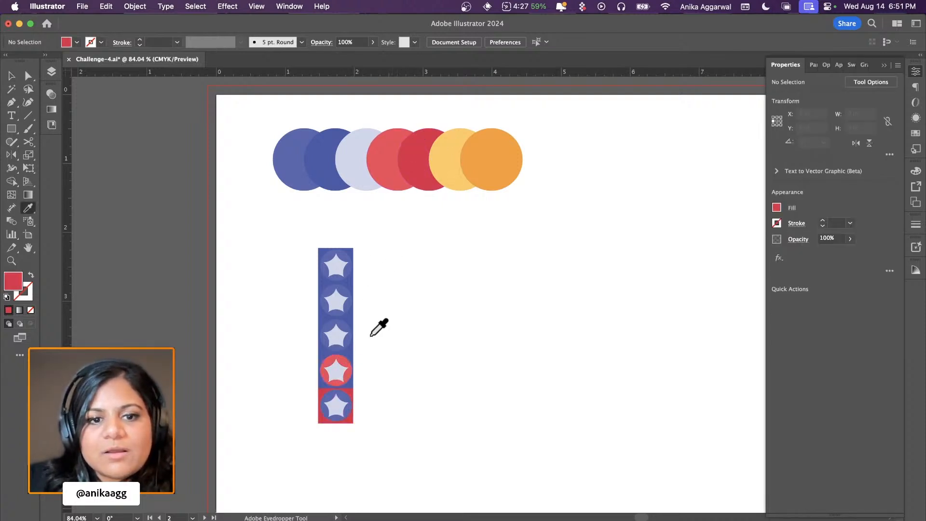
Recolor the second badge's square with the palette's yellow and its circle with the orange
{"action": "left_click", "coordinate": [445, 173]}
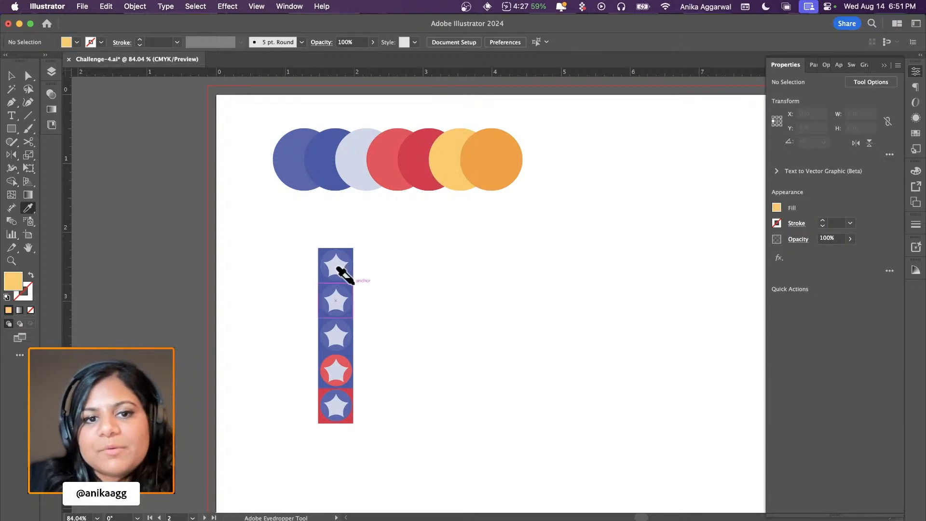
{"action": "left_click", "coordinate": [350, 286], "text": "alt"}
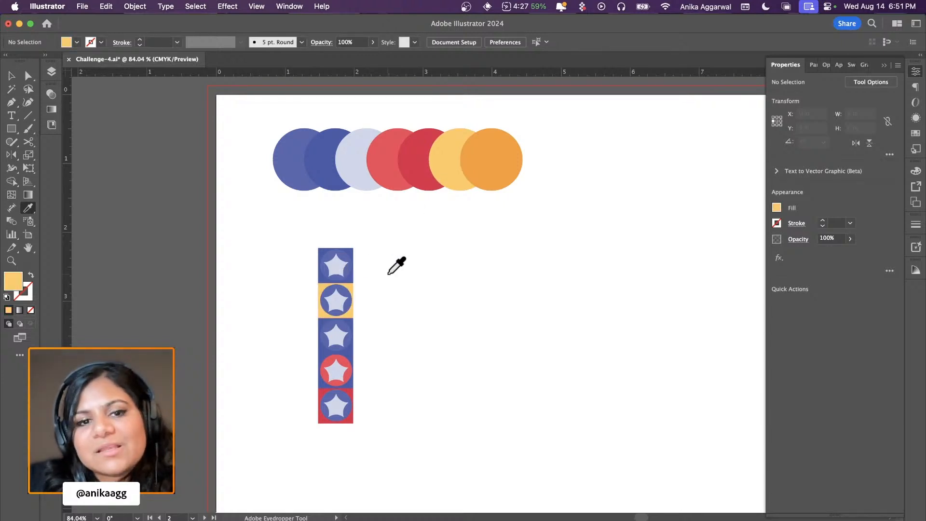
{"action": "left_click", "coordinate": [471, 153]}
{"action": "left_click", "coordinate": [349, 291], "text": "alt"}
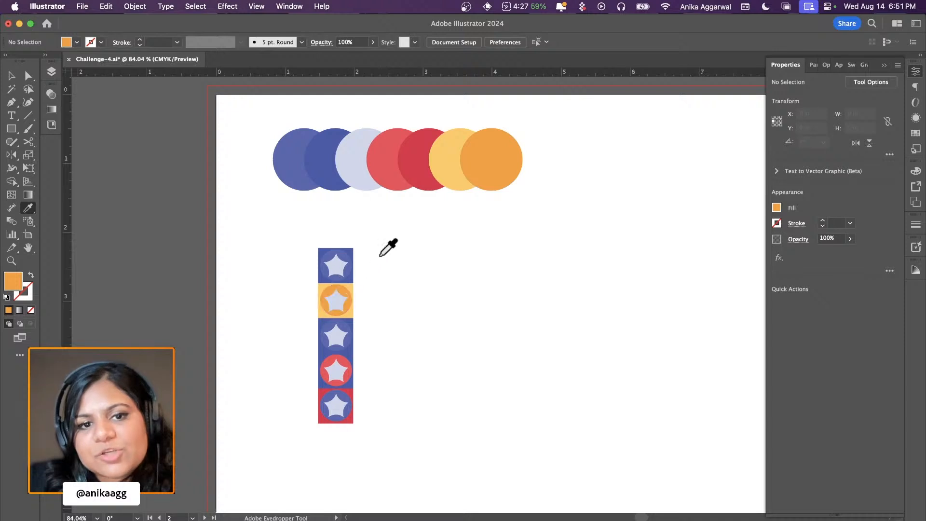
Recolor the stars of the top three badges white and the third badge's square with the palette's pale lavender
{"action": "left_click", "coordinate": [347, 265]}
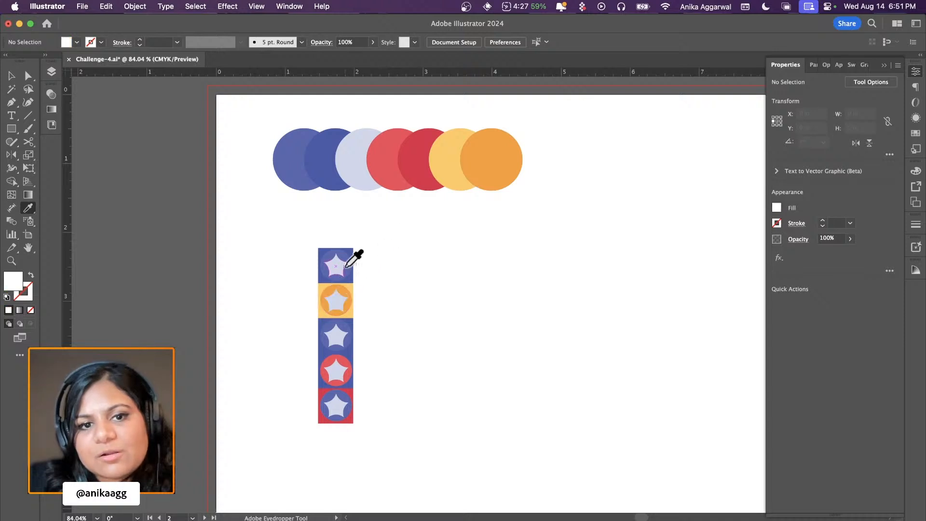
{"action": "left_click", "coordinate": [328, 302], "text": "alt"}
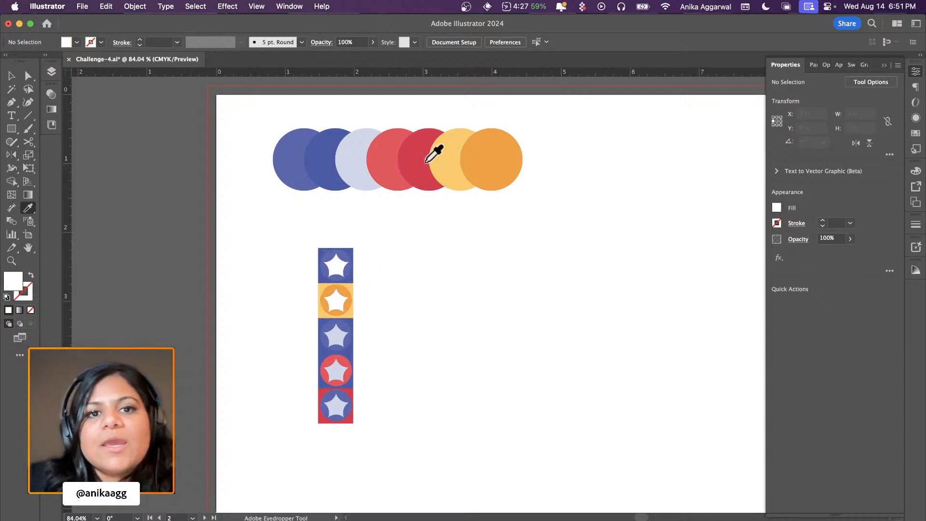
{"action": "left_click", "coordinate": [359, 156]}
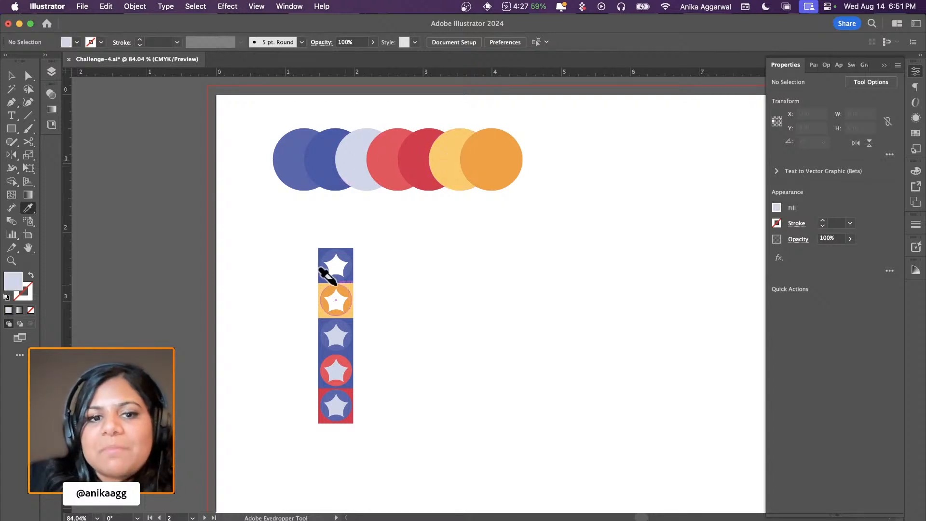
{"action": "left_click", "coordinate": [321, 324], "text": "alt"}
{"action": "left_click", "coordinate": [392, 286]}
{"action": "left_click", "coordinate": [336, 333], "text": "alt"}
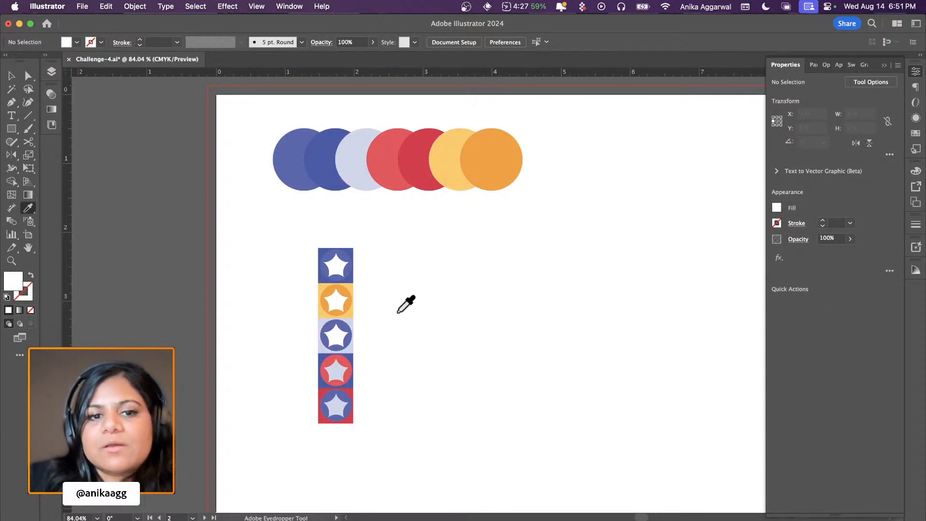
Move the badge column off the artboard onto the empty canvas to its left
{"action": "key", "text": "v"}
{"action": "left_click_drag", "start_coordinate": [336, 391], "coordinate": [165, 344]}
{"action": "left_click", "coordinate": [272, 303]}
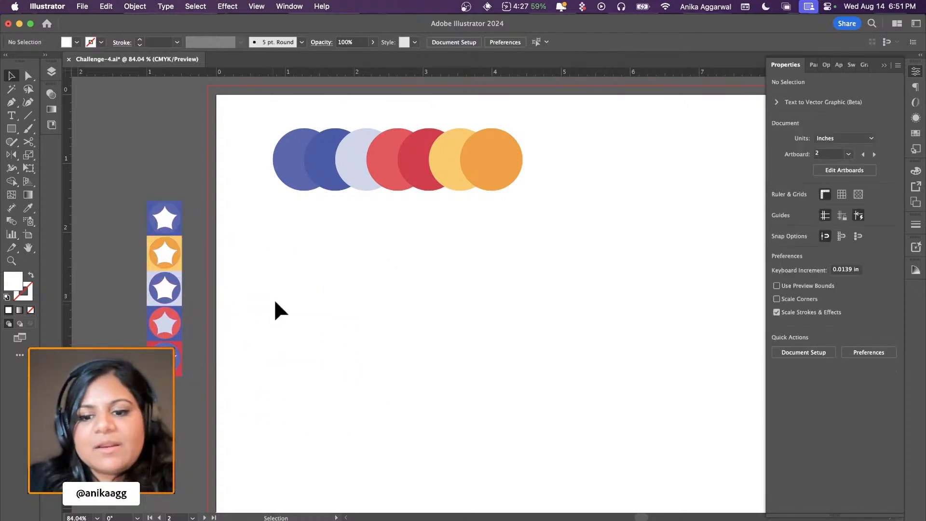
Draw a circle about 0.56 in wide below the palette and fill it with the palette's light red
{"action": "key", "text": "l"}
{"action": "left_click_drag", "start_coordinate": [282, 250], "coordinate": [320, 288]}
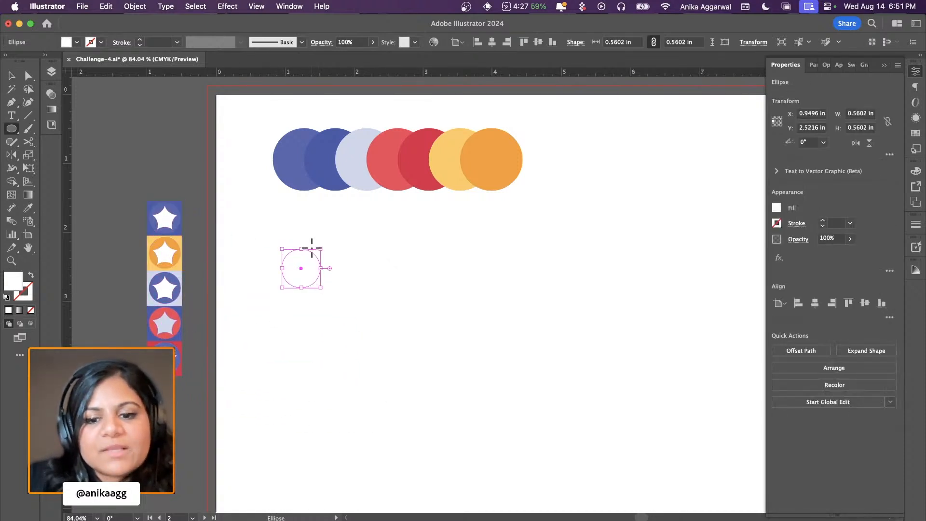
{"action": "key", "text": "i"}
{"action": "left_click", "coordinate": [373, 166]}
{"action": "key", "text": "v"}
{"action": "scroll", "coordinate": [338, 248], "scroll_direction": "up", "scroll_amount": 3}
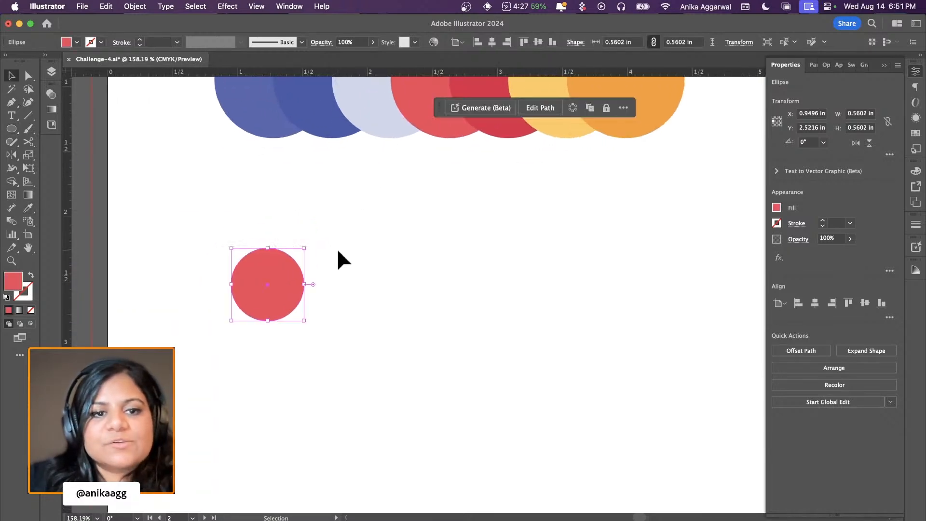
{"action": "left_click", "coordinate": [336, 248]}
{"action": "left_click", "coordinate": [281, 292]}
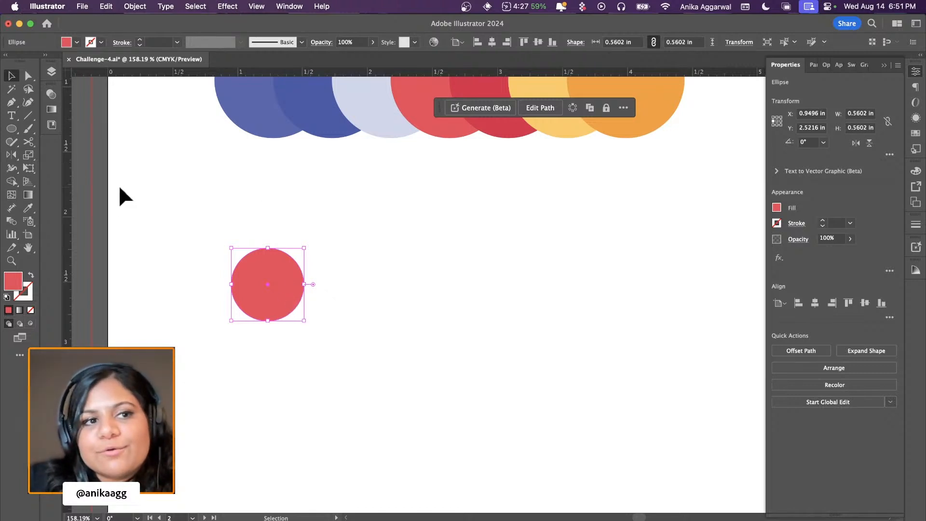
{"action": "left_click", "coordinate": [16, 122]}
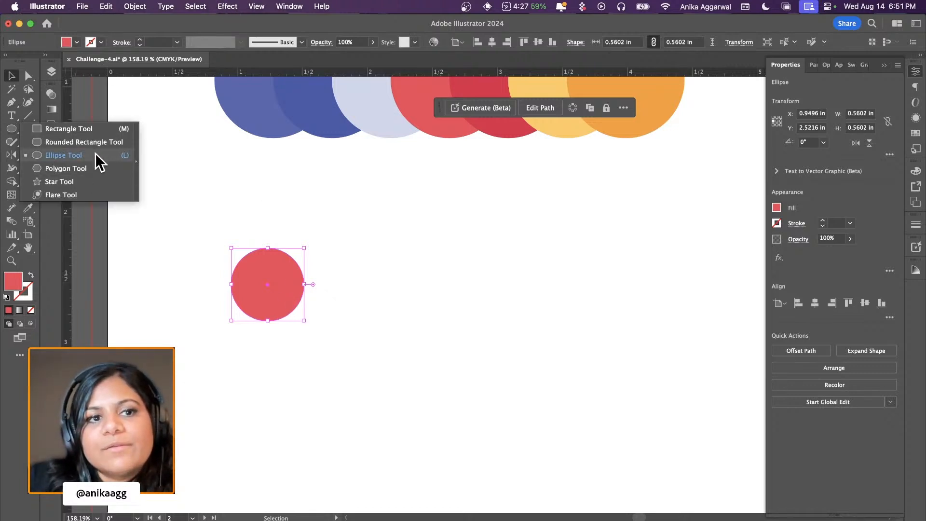
{"action": "left_click", "coordinate": [304, 191]}
Apply a Pucker & Bloat effect of -54% to the red circle to make a four-pointed sparkle
{"action": "left_click", "coordinate": [275, 270]}
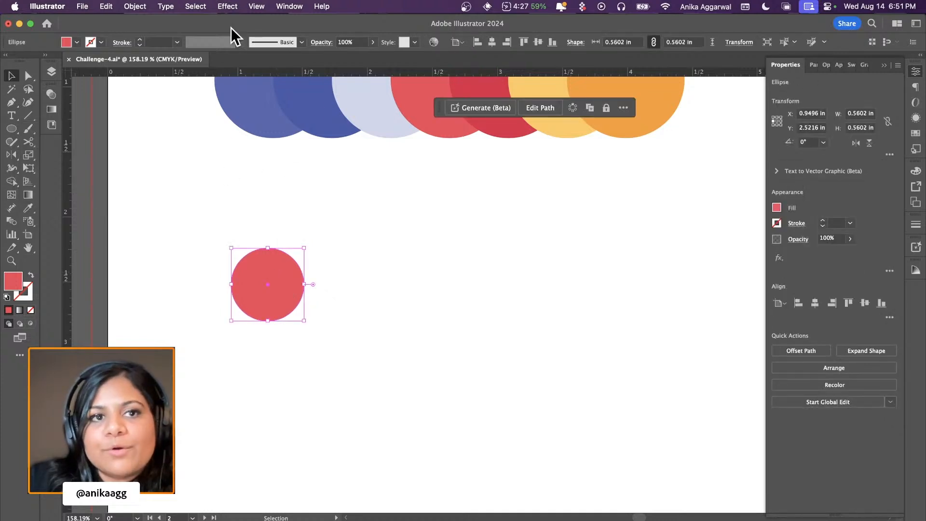
{"action": "left_click", "coordinate": [238, 7]}
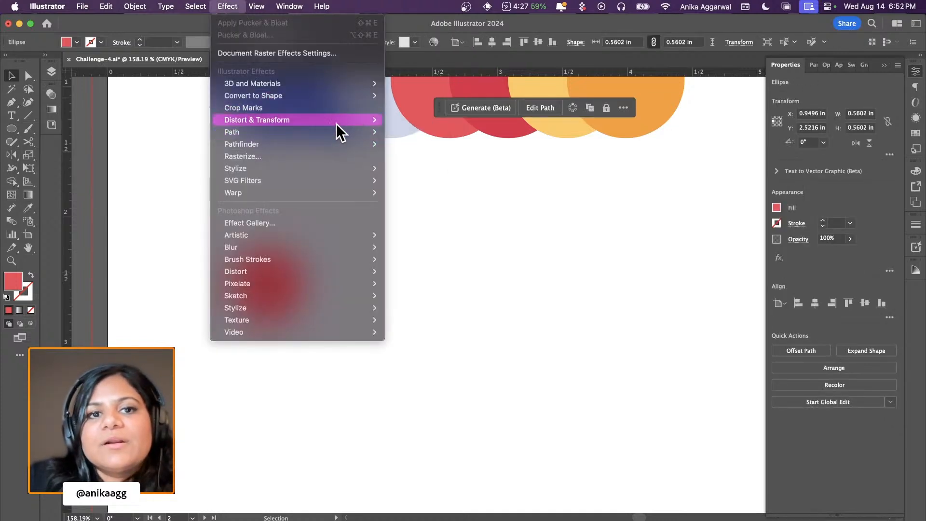
{"action": "mouse_move", "coordinate": [375, 124]}
{"action": "left_click", "coordinate": [409, 128]}
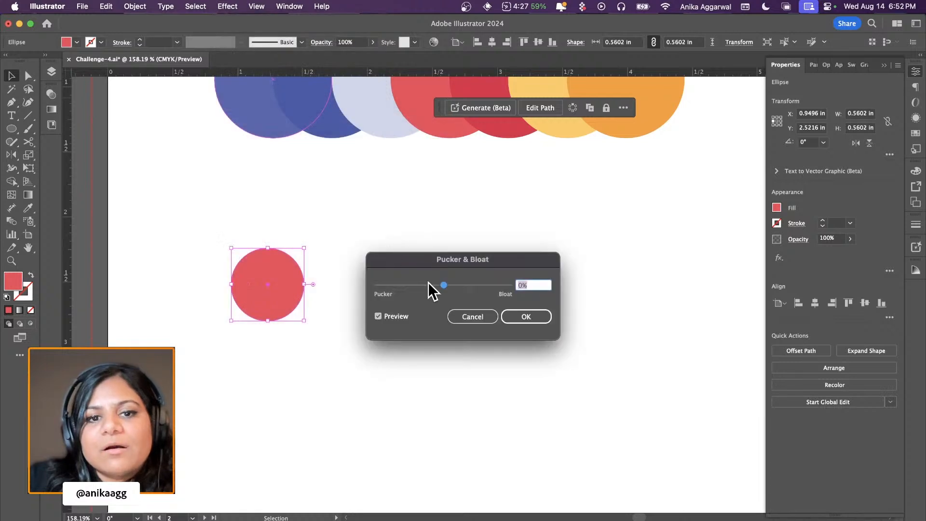
{"action": "left_click_drag", "start_coordinate": [428, 284], "coordinate": [426, 283]}
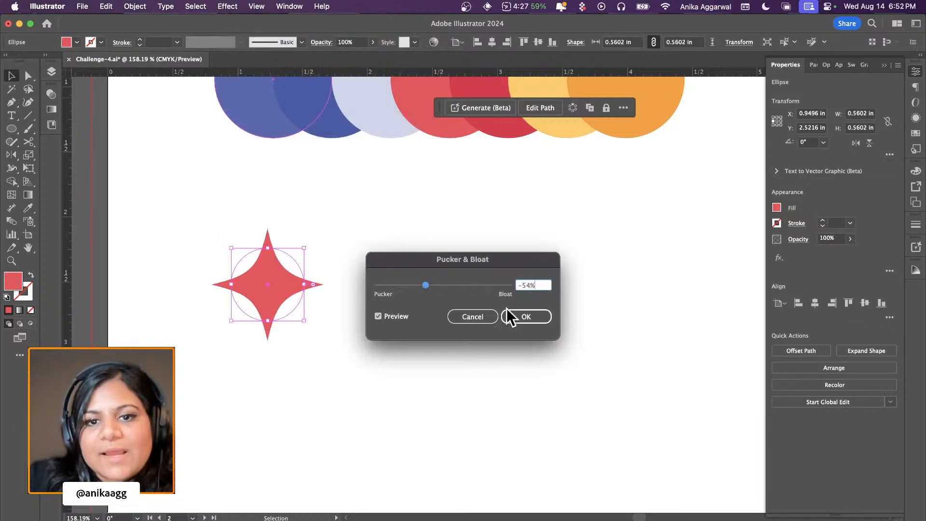
{"action": "left_click", "coordinate": [522, 320]}
Add a smaller copy of the sparkle, about 0.24 in wide, at its upper right and recolor it with the palette's darker blue
{"action": "left_click_drag", "start_coordinate": [278, 276], "coordinate": [326, 218], "text": "alt"}
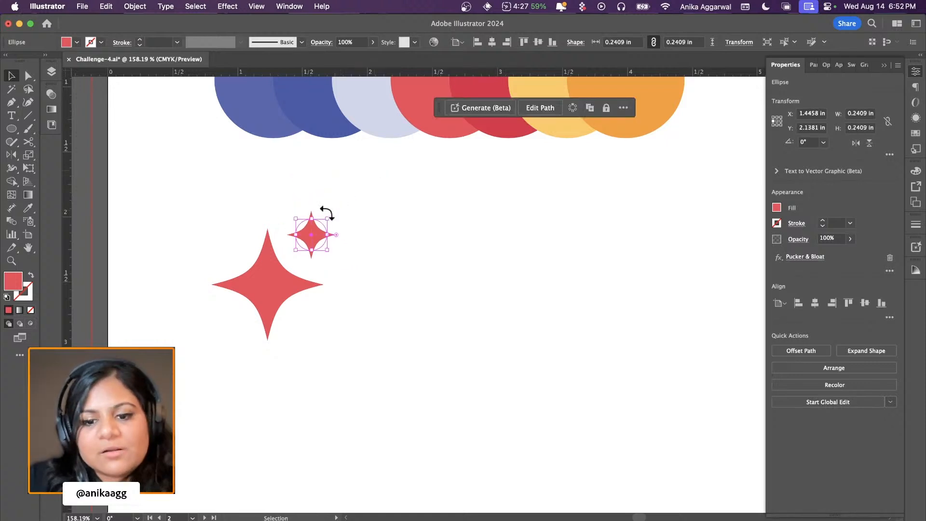
{"action": "key", "text": "i"}
{"action": "left_click", "coordinate": [306, 129]}
{"action": "key", "text": "v"}
Group the two sparkles and move the group off the artboard, above the badge column
{"action": "left_click", "coordinate": [273, 293], "text": "shift"}
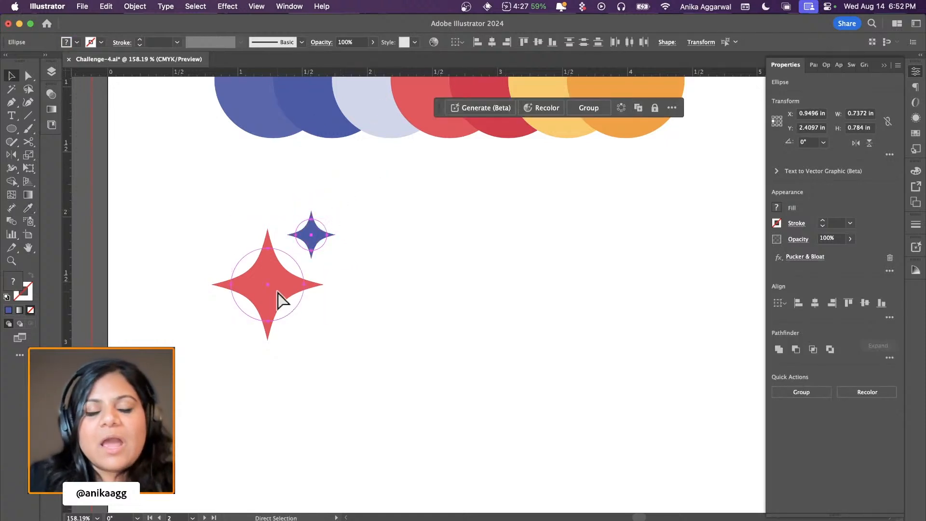
{"action": "key", "text": "super+g"}
{"action": "scroll", "coordinate": [309, 284], "scroll_direction": "down", "scroll_amount": 5}
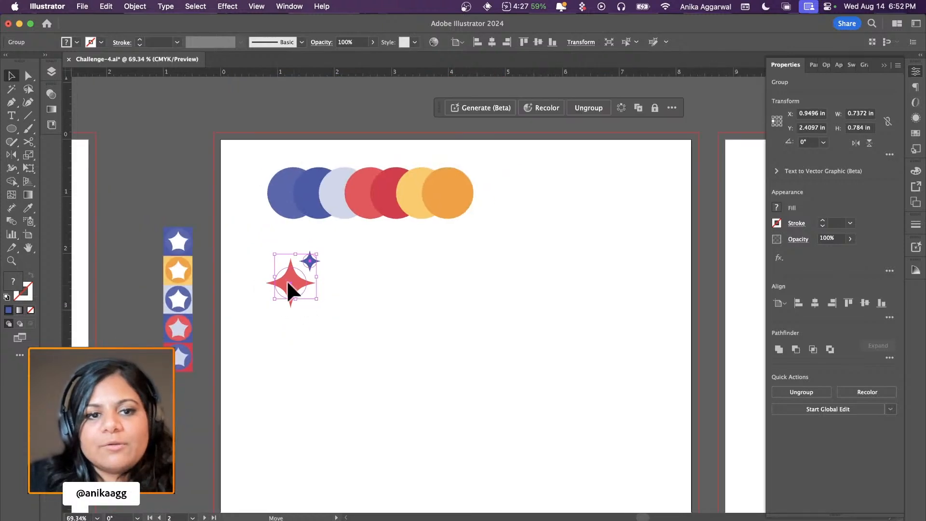
{"action": "left_click_drag", "start_coordinate": [286, 280], "coordinate": [166, 172]}
{"action": "left_click", "coordinate": [285, 265]}
Draw an ellipse about 2.69 by 1.43 in below the palette, fill it with the palette's orange and shift it slightly left
{"action": "scroll", "coordinate": [287, 268], "scroll_direction": "up", "scroll_amount": 3}
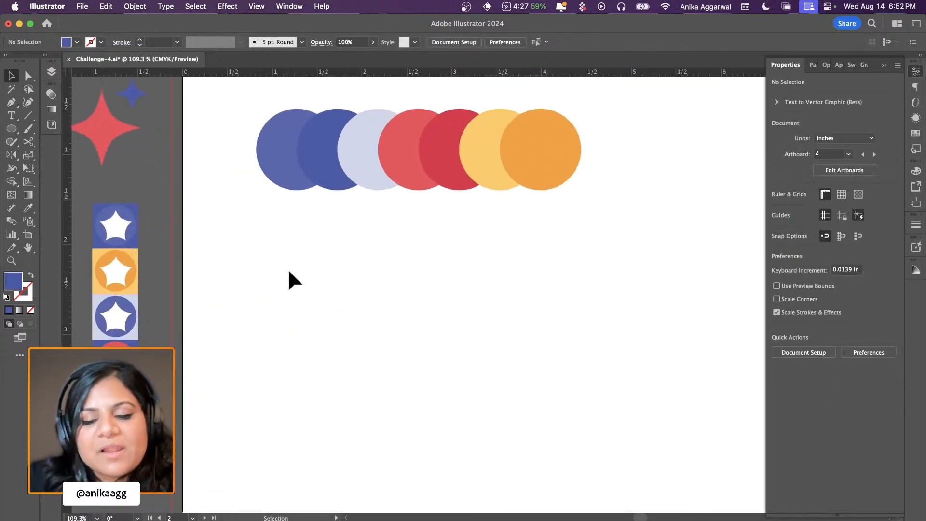
{"action": "key", "text": "l"}
{"action": "left_click_drag", "start_coordinate": [288, 281], "coordinate": [530, 410]}
{"action": "key", "text": "i"}
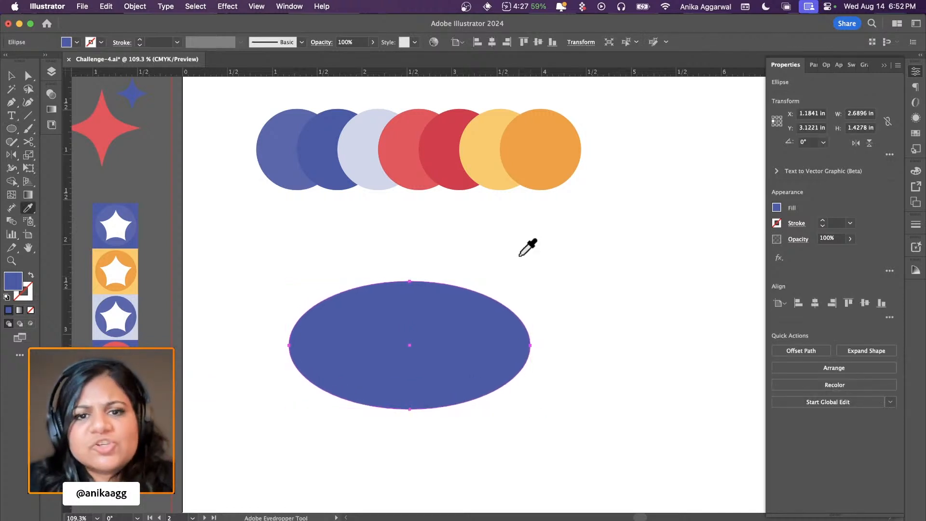
{"action": "left_click", "coordinate": [529, 155]}
{"action": "key", "text": "v"}
{"action": "left_click_drag", "start_coordinate": [478, 335], "coordinate": [458, 325]}
Apply a Zig Zag effect to the orange ellipse with an absolute size of 0.06 in, 4 ridges per segment and smooth points
{"action": "left_click", "coordinate": [230, 7]}
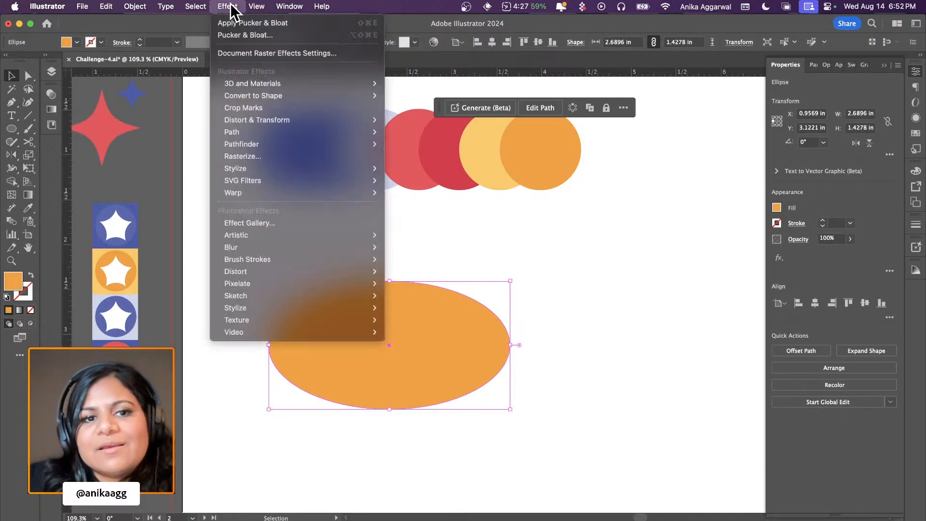
{"action": "left_click", "coordinate": [485, 215]}
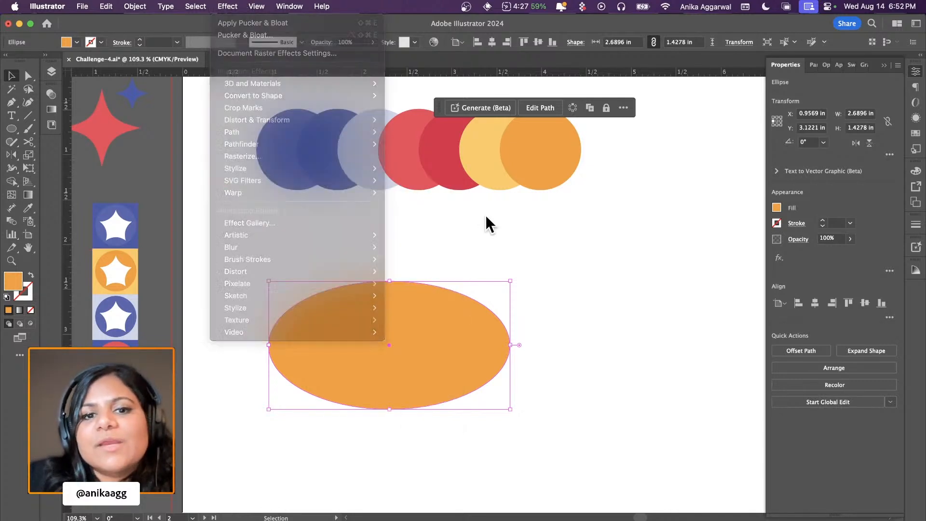
{"action": "left_click", "coordinate": [236, 7]}
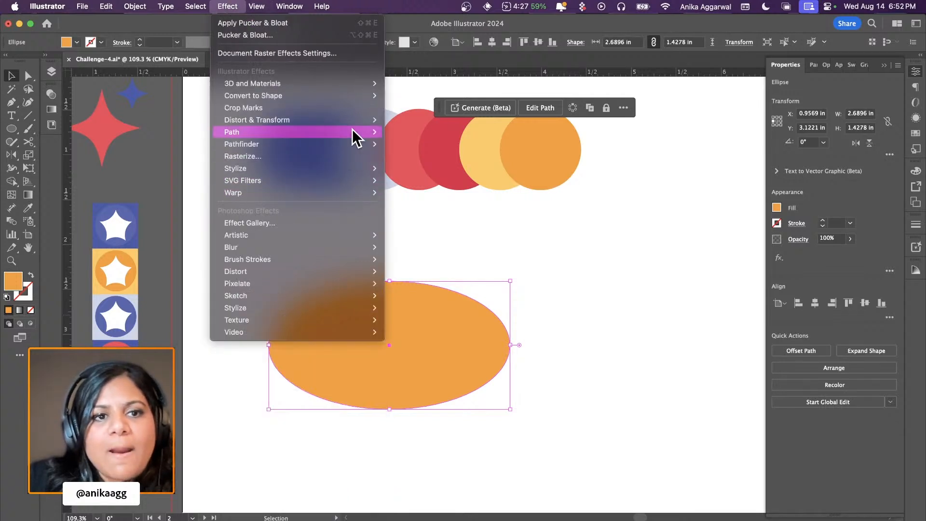
{"action": "mouse_move", "coordinate": [319, 120]}
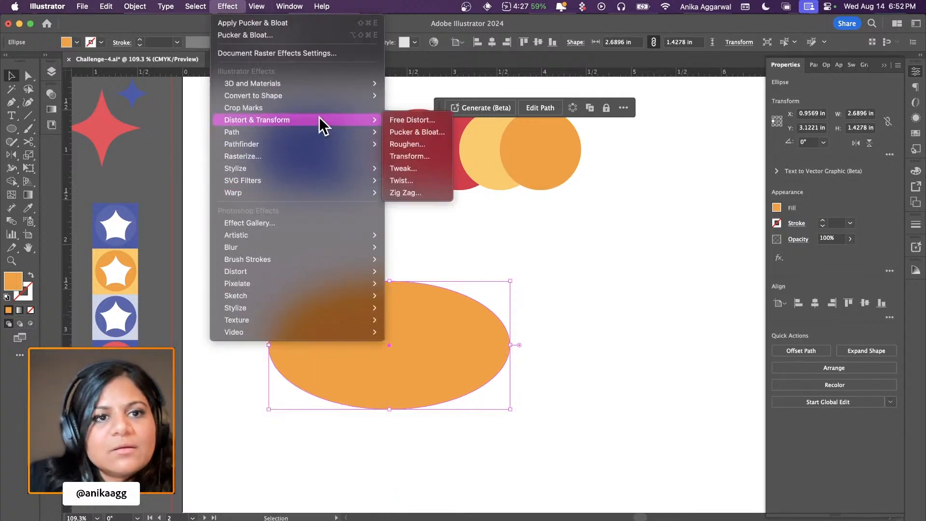
{"action": "left_click", "coordinate": [413, 193]}
{"action": "left_click_drag", "start_coordinate": [461, 299], "coordinate": [638, 224]}
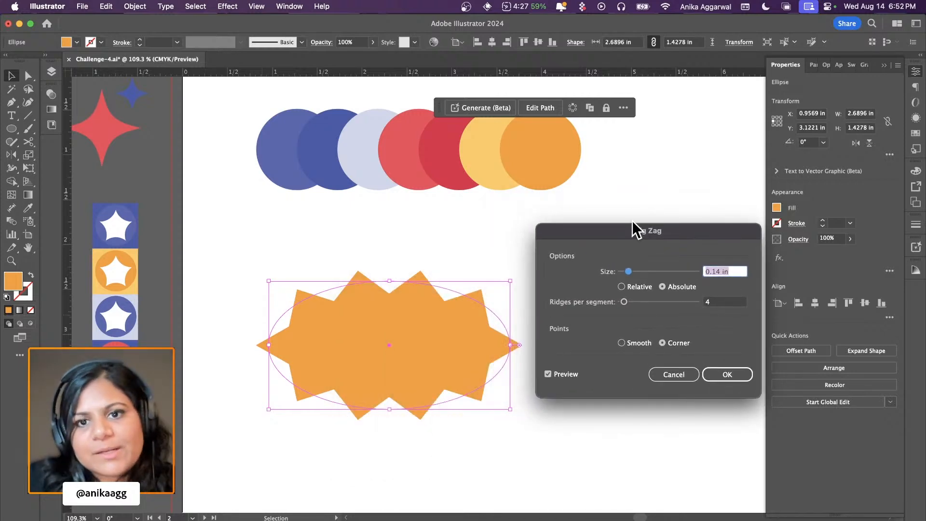
{"action": "left_click", "coordinate": [625, 288]}
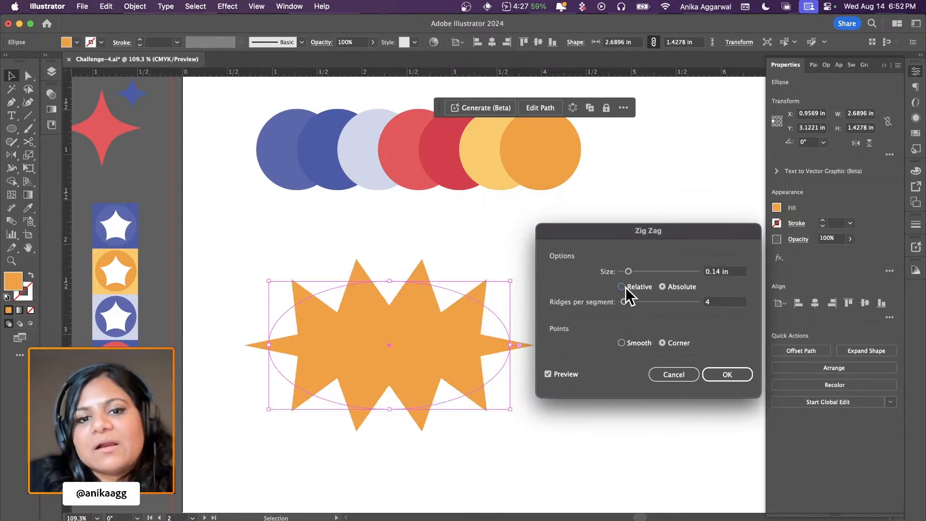
{"action": "left_click", "coordinate": [685, 286]}
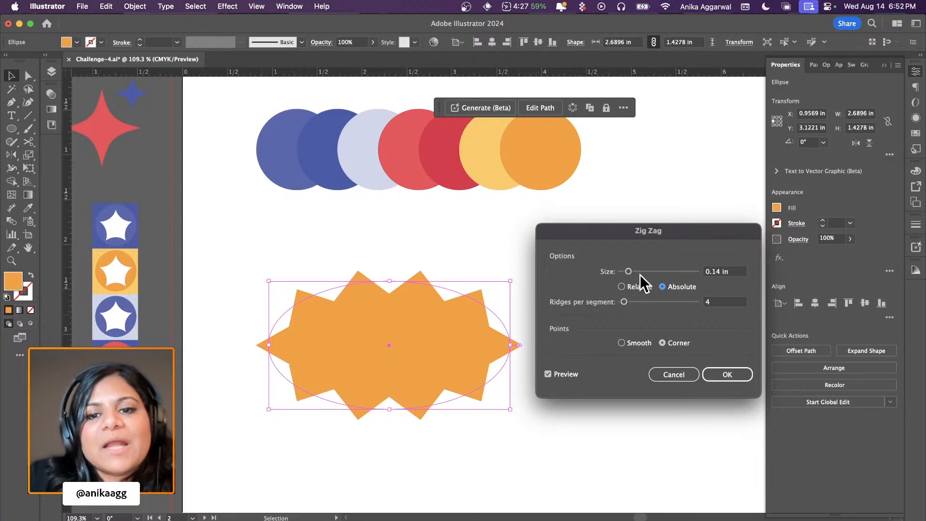
{"action": "left_click_drag", "start_coordinate": [632, 268], "coordinate": [626, 270]}
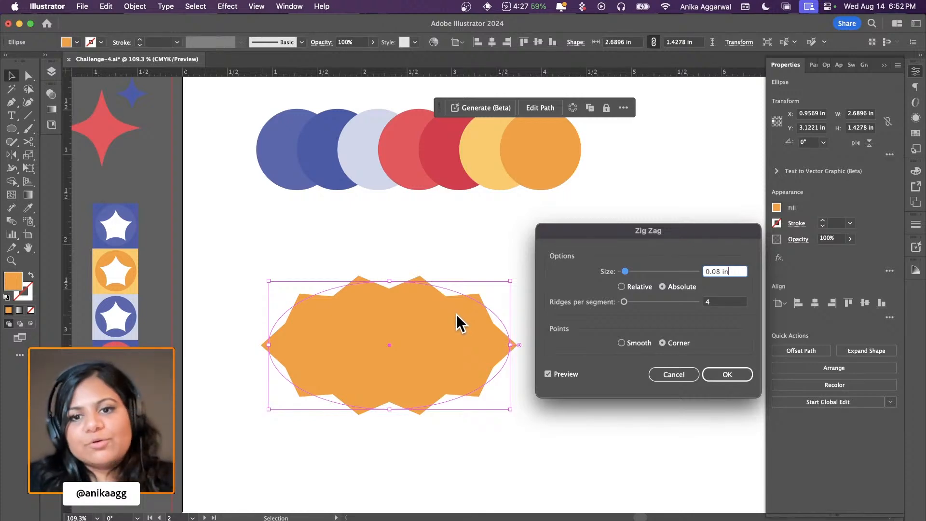
{"action": "left_click", "coordinate": [622, 343]}
{"action": "left_click_drag", "start_coordinate": [625, 272], "coordinate": [624, 271]}
{"action": "left_click", "coordinate": [723, 376]}
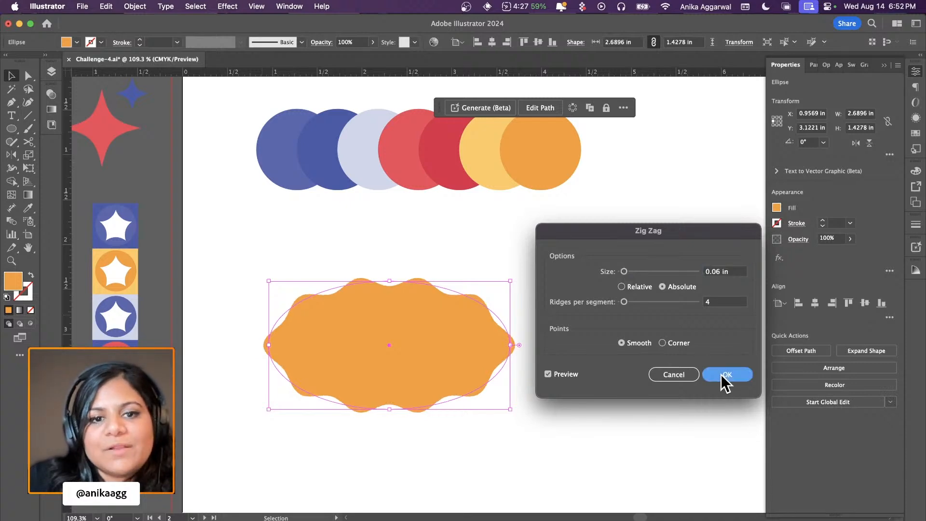
Duplicate the scalloped orange shape directly to its right and recolor the copy with the palette's light red
{"action": "left_click", "coordinate": [611, 290]}
{"action": "left_click", "coordinate": [458, 340]}
{"action": "left_click_drag", "start_coordinate": [388, 340], "coordinate": [649, 340]}
{"action": "key", "text": "i"}
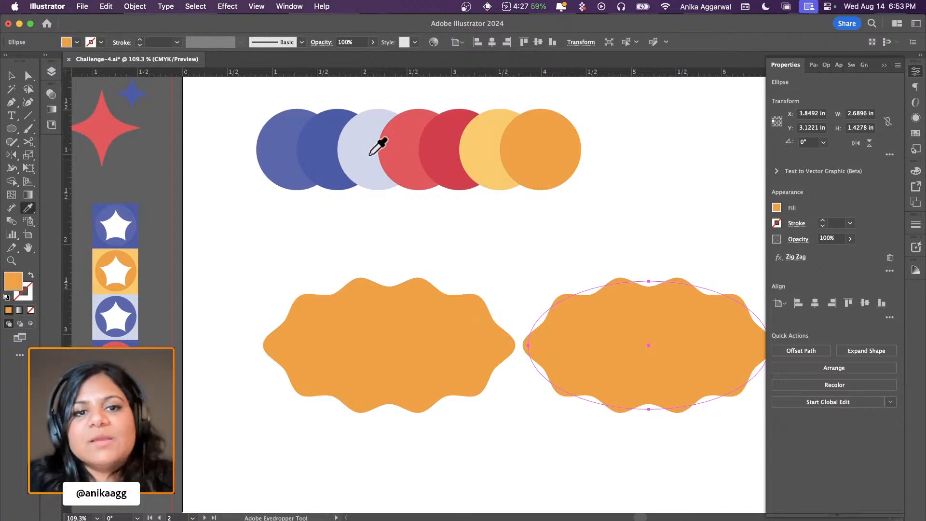
{"action": "left_click", "coordinate": [406, 151]}
{"action": "key", "text": "v"}
{"action": "left_click", "coordinate": [438, 244]}
Move both scalloped shapes off the artboard above its upper edge and place the sparkle group to their right
{"action": "scroll", "coordinate": [439, 244], "scroll_direction": "down", "scroll_amount": 5}
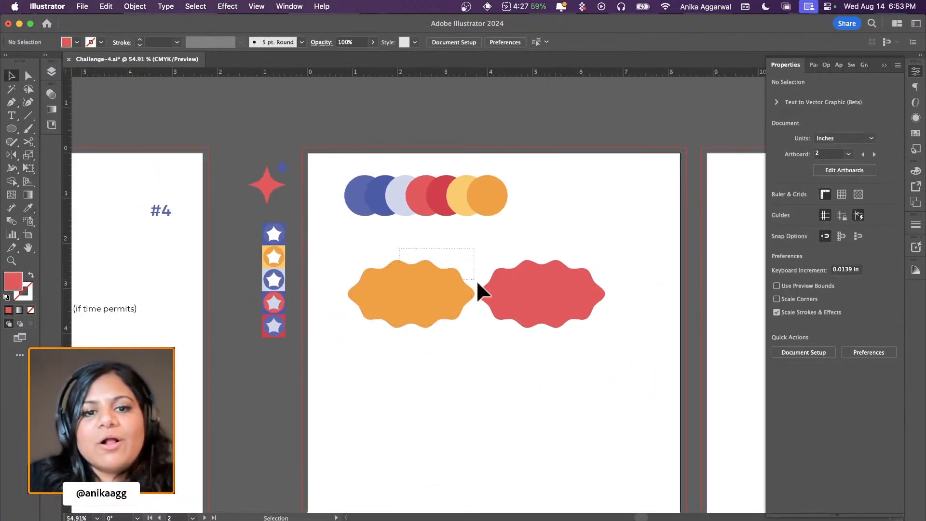
{"action": "mouse_move", "coordinate": [477, 284]}
{"action": "left_mouse_down"}
{"action": "mouse_move", "coordinate": [527, 314]}
{"action": "mouse_move", "coordinate": [531, 138]}
{"action": "mouse_move", "coordinate": [523, 142]}
{"action": "left_mouse_up"}
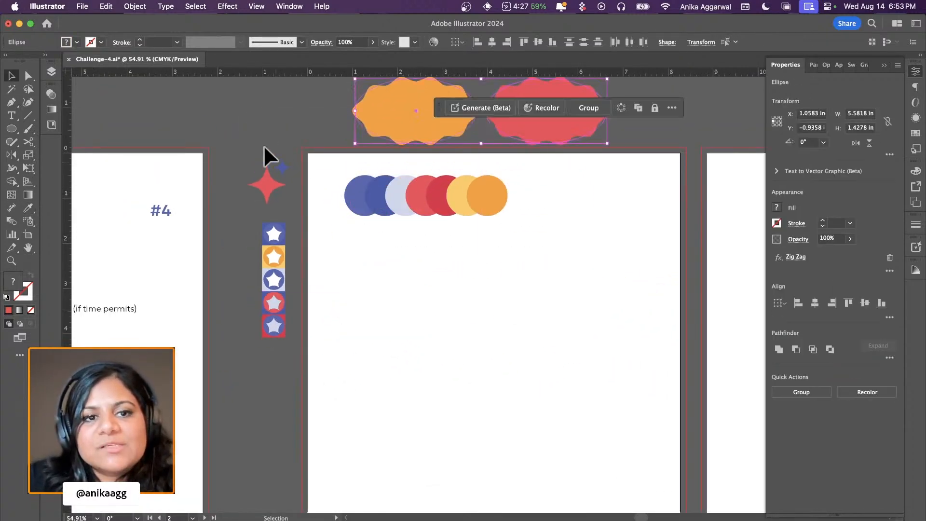
{"action": "mouse_move", "coordinate": [266, 183]}
{"action": "left_mouse_down"}
{"action": "mouse_move", "coordinate": [570, 141]}
{"action": "mouse_move", "coordinate": [641, 112]}
{"action": "left_mouse_up"}
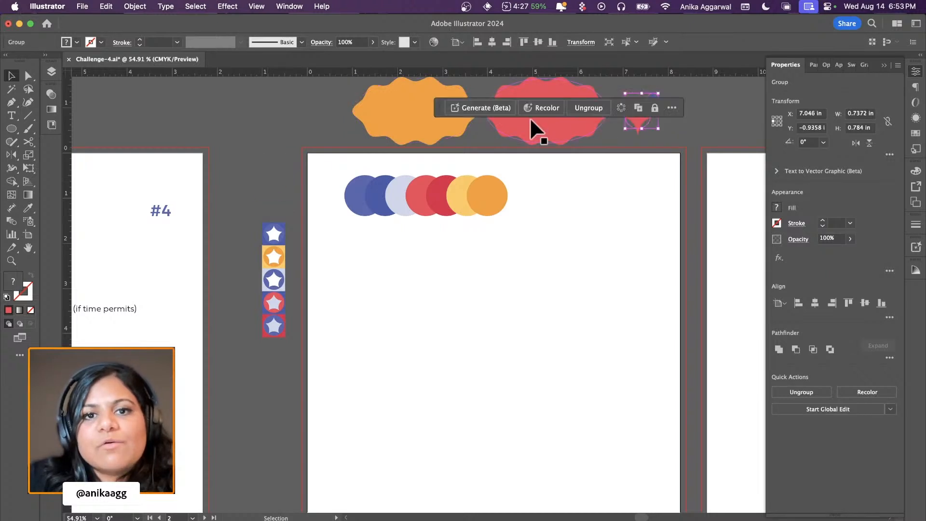
{"action": "left_click", "coordinate": [530, 117]}
{"action": "left_click", "coordinate": [453, 123], "text": "shift"}
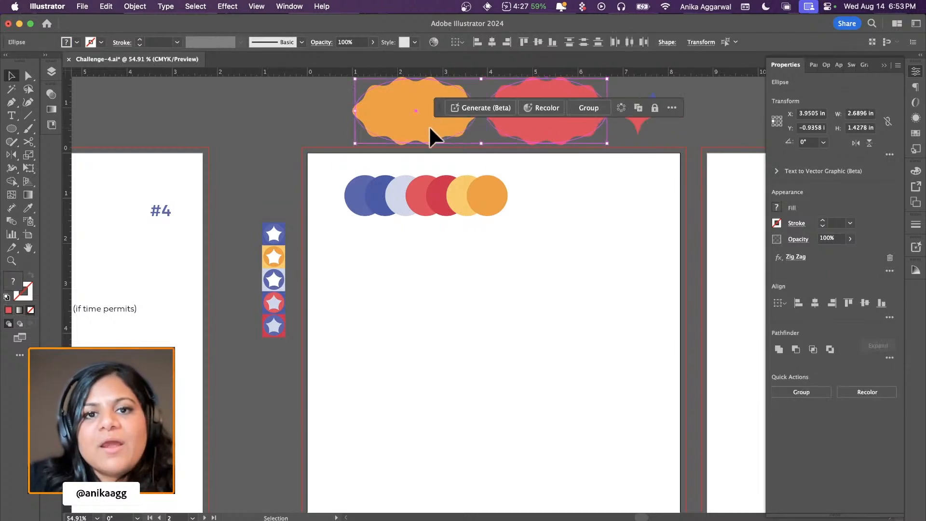
{"action": "left_click_drag", "start_coordinate": [430, 127], "coordinate": [427, 122]}
{"action": "left_click", "coordinate": [247, 206]}
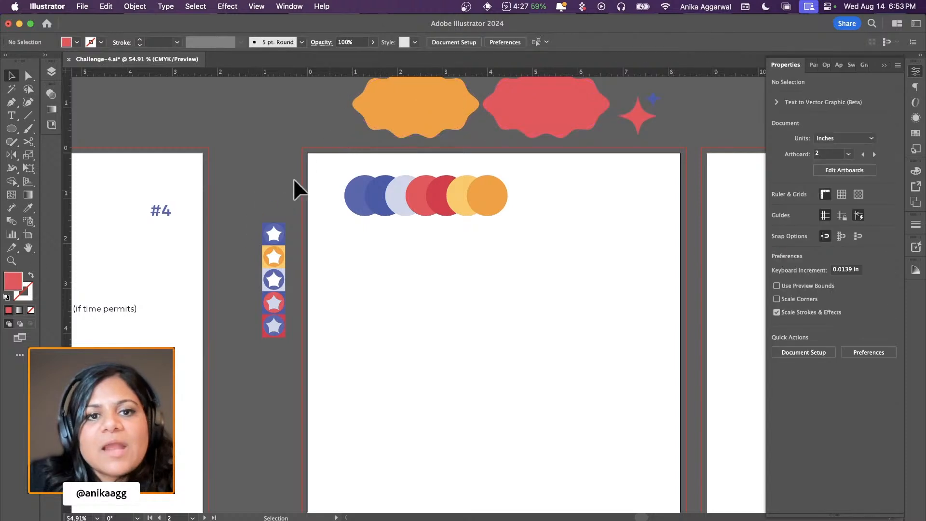
Move the palette circles off the second artboard onto the empty canvas above the third artboard
{"action": "left_click_drag", "start_coordinate": [294, 181], "coordinate": [506, 227]}
{"action": "scroll", "coordinate": [503, 218], "scroll_direction": "down", "scroll_amount": 5}
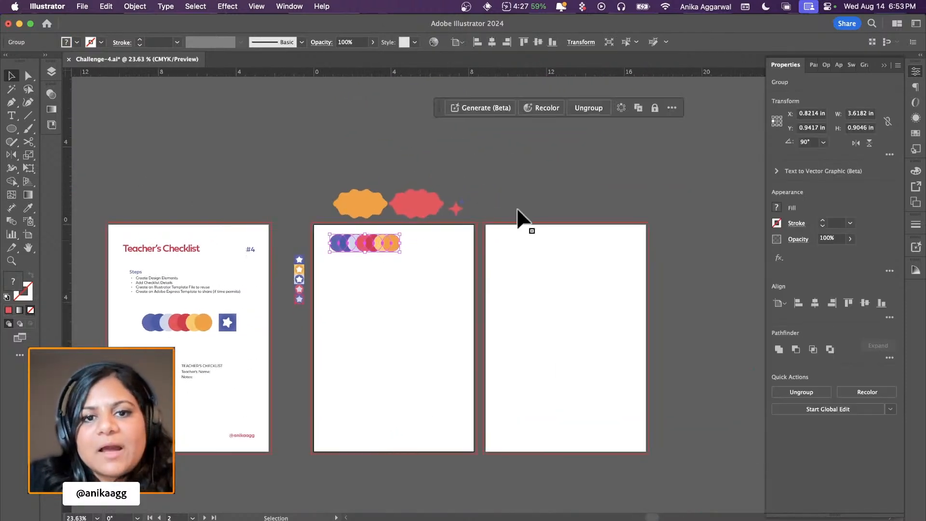
{"action": "left_click_drag", "start_coordinate": [390, 243], "coordinate": [568, 198]}
{"action": "left_click", "coordinate": [366, 263]}
{"action": "scroll", "coordinate": [365, 263], "scroll_direction": "up", "scroll_amount": 5}
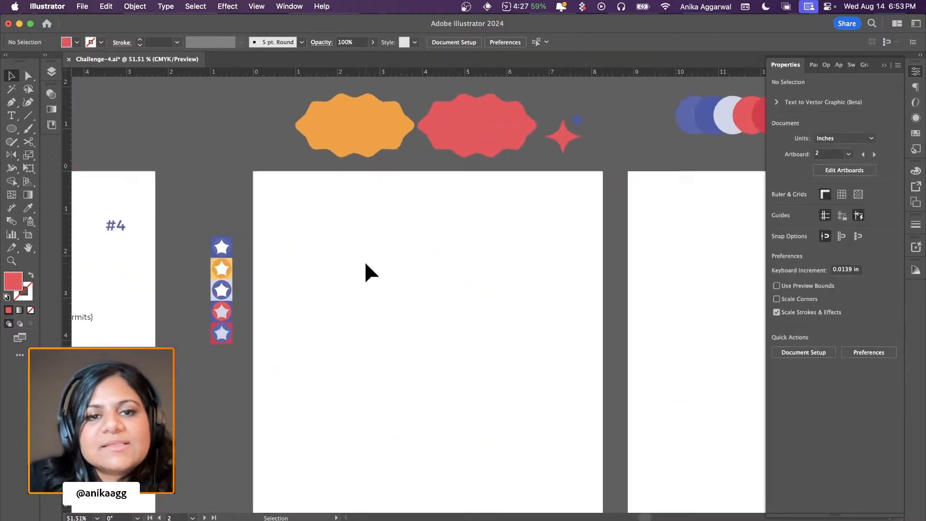
Copy the upper three star badges onto the second artboard, at its upper edge near the right corner
{"action": "scroll", "coordinate": [289, 226], "scroll_direction": "down", "scroll_amount": 3}
{"action": "scroll", "coordinate": [289, 226], "scroll_direction": "right", "scroll_amount": 2}
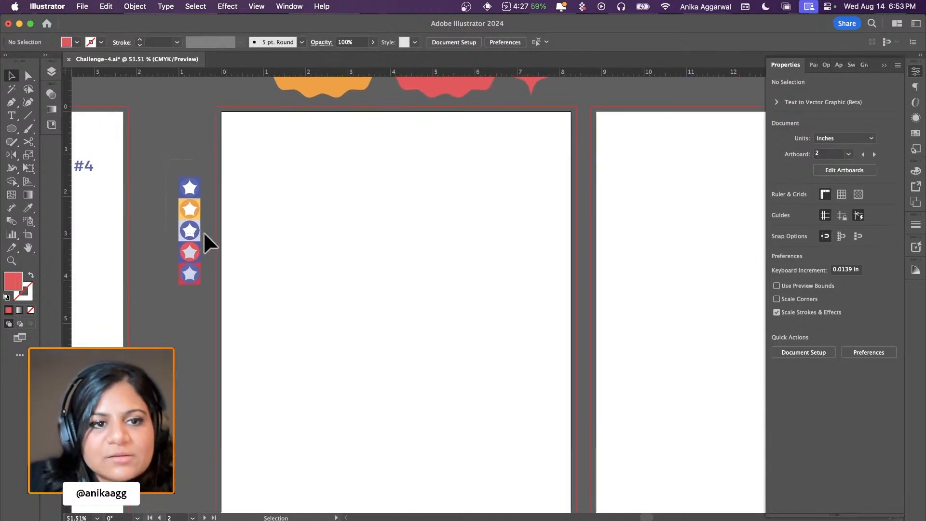
{"action": "left_click_drag", "start_coordinate": [191, 231], "coordinate": [547, 173]}
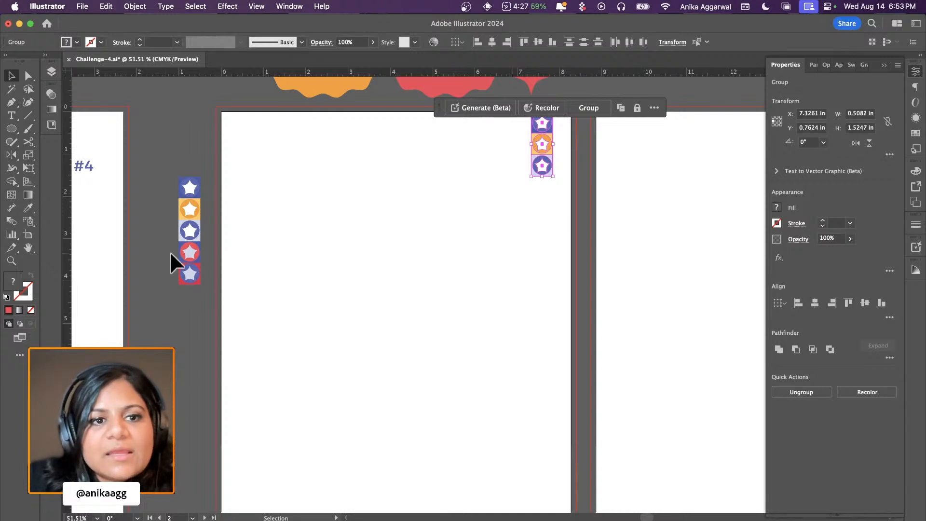
Copy the two lower red-and-blue star badges to the second artboard's bottom edge, near its left corner
{"action": "left_click_drag", "start_coordinate": [170, 253], "coordinate": [265, 399]}
{"action": "scroll", "coordinate": [268, 298], "scroll_direction": "down", "scroll_amount": 4}
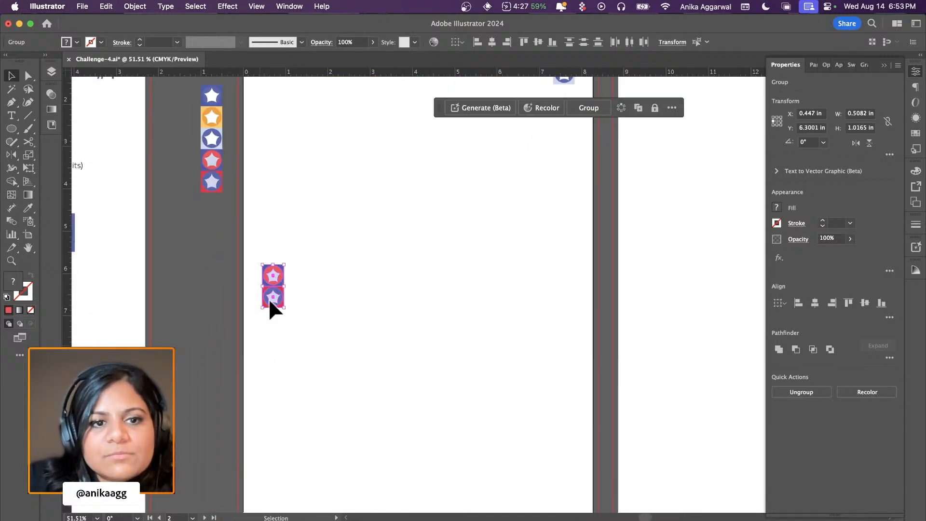
{"action": "scroll", "coordinate": [270, 301], "scroll_direction": "down", "scroll_amount": 4}
{"action": "left_click_drag", "start_coordinate": [289, 130], "coordinate": [291, 337]}
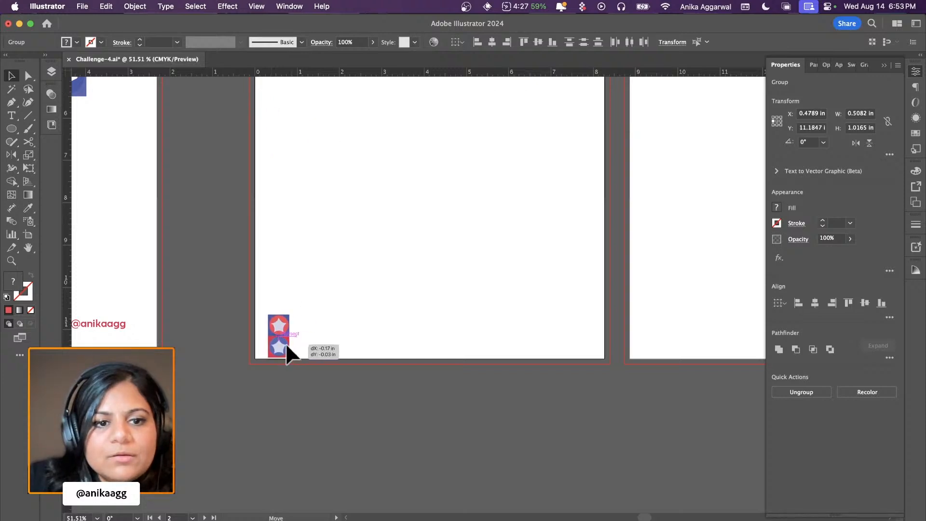
{"action": "key", "text": "super+shift+a"}
Draw a spacer square about 0.31 in wide in the artboard's lower-left corner and snap the two badges against it and the bottom edge
{"action": "scroll", "coordinate": [280, 340], "scroll_direction": "up", "scroll_amount": 4}
{"action": "key", "text": "m"}
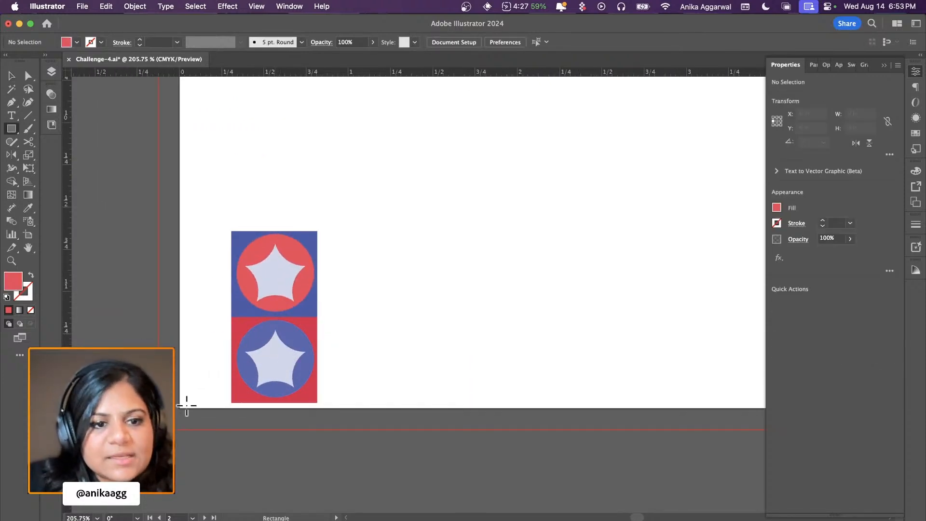
{"action": "mouse_move", "coordinate": [184, 406]}
{"action": "left_mouse_down"}
{"action": "mouse_move", "coordinate": [231, 358]}
{"action": "mouse_move", "coordinate": [195, 384]}
{"action": "mouse_move", "coordinate": [203, 413]}
{"action": "left_mouse_up"}
{"action": "key", "text": "v"}
{"action": "scroll", "coordinate": [195, 384], "scroll_direction": "up", "scroll_amount": 3}
{"action": "left_click", "coordinate": [365, 337]}
{"action": "left_click_drag", "start_coordinate": [365, 338], "coordinate": [373, 340]}
{"action": "left_click", "coordinate": [251, 371]}
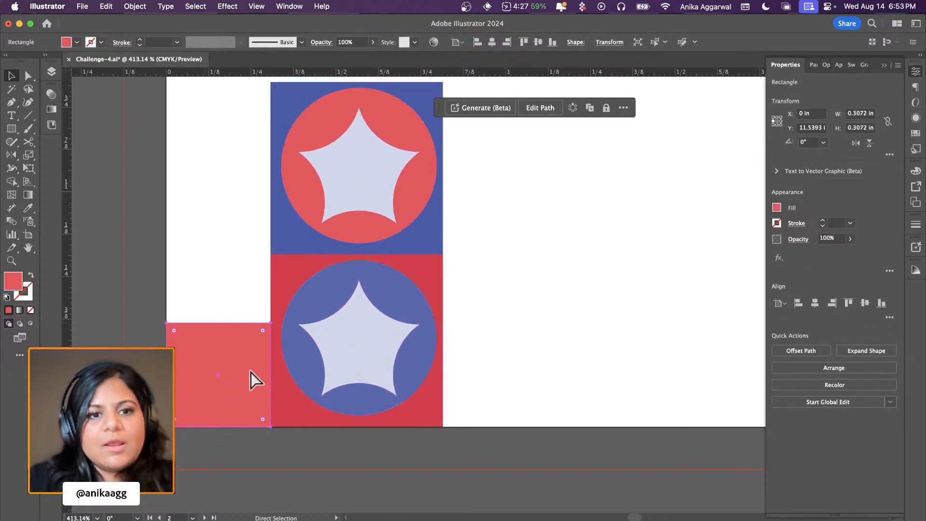
Cut the spacer square from the lower-left corner and paste it into the second artboard's upper-right corner
{"action": "key", "text": "Delete"}
{"action": "scroll", "coordinate": [250, 371], "scroll_direction": "down", "scroll_amount": 10}
{"action": "scroll", "coordinate": [248, 366], "scroll_direction": "up", "scroll_amount": 3}
{"action": "scroll", "coordinate": [249, 367], "scroll_direction": "right", "scroll_amount": 2}
{"action": "scroll", "coordinate": [251, 363], "scroll_direction": "up", "scroll_amount": 5}
{"action": "scroll", "coordinate": [251, 363], "scroll_direction": "right", "scroll_amount": 2}
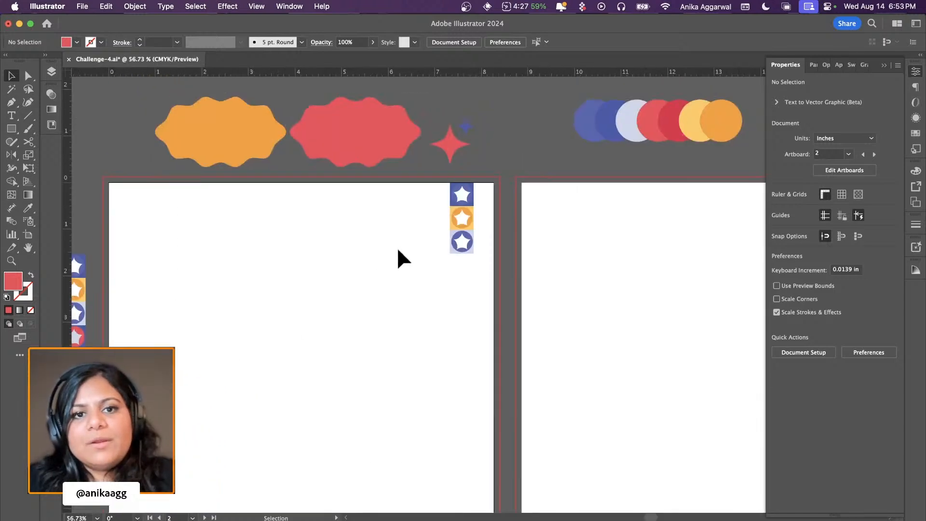
{"action": "scroll", "coordinate": [477, 211], "scroll_direction": "up", "scroll_amount": 5}
{"action": "key", "text": "super+v"}
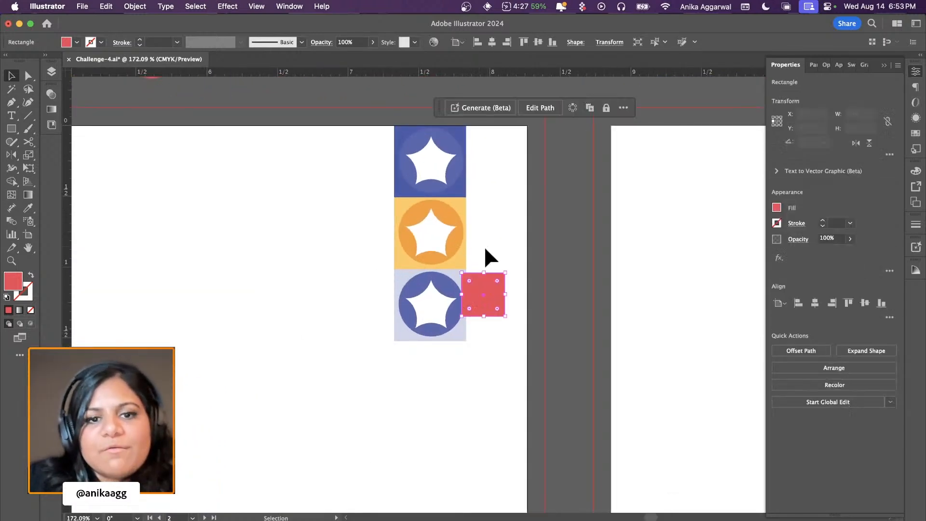
{"action": "left_click_drag", "start_coordinate": [487, 277], "coordinate": [504, 153]}
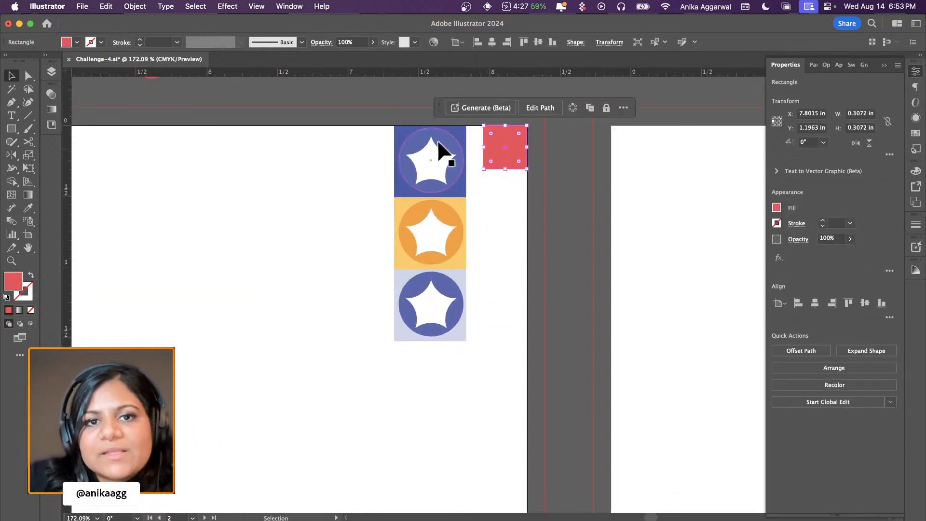
Align the three upper badges flush against the spacer square's left side, and delete the square
{"action": "left_click_drag", "start_coordinate": [401, 175], "coordinate": [421, 275]}
{"action": "key", "text": "super+z"}
{"action": "left_click_drag", "start_coordinate": [341, 151], "coordinate": [463, 310]}
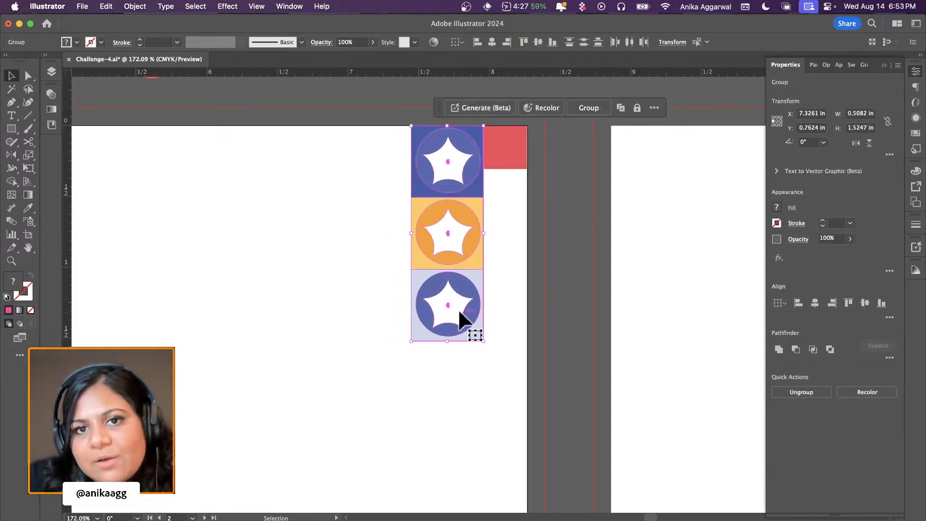
{"action": "left_click", "coordinate": [512, 166]}
{"action": "key", "text": "Delete"}
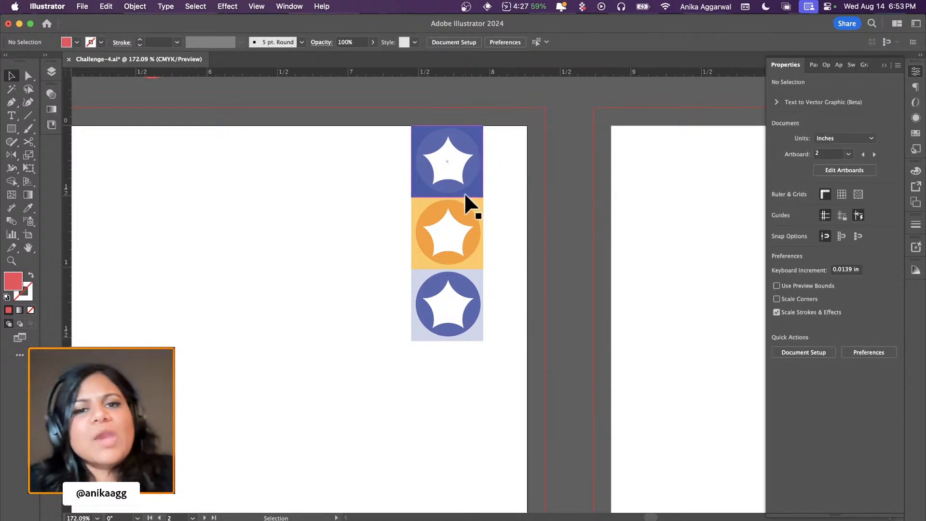
Draw a full-width rectangle about 1.25 in tall along the second artboard's upper edge as a header band
{"action": "scroll", "coordinate": [464, 193], "scroll_direction": "down", "scroll_amount": 3}
{"action": "scroll", "coordinate": [463, 192], "scroll_direction": "down", "scroll_amount": 3}
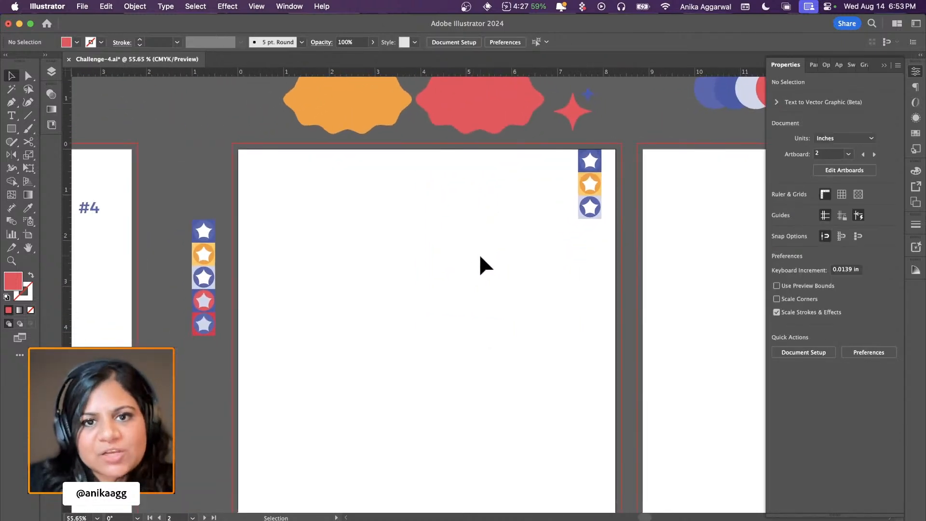
{"action": "scroll", "coordinate": [479, 260], "scroll_direction": "down", "scroll_amount": 3}
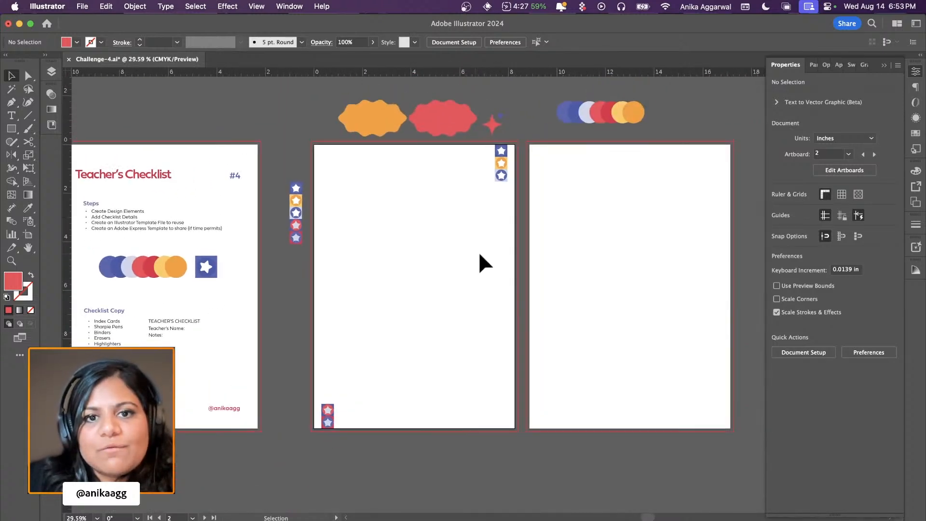
{"action": "scroll", "coordinate": [478, 254], "scroll_direction": "up", "scroll_amount": 2}
{"action": "scroll", "coordinate": [472, 253], "scroll_direction": "up", "scroll_amount": 2}
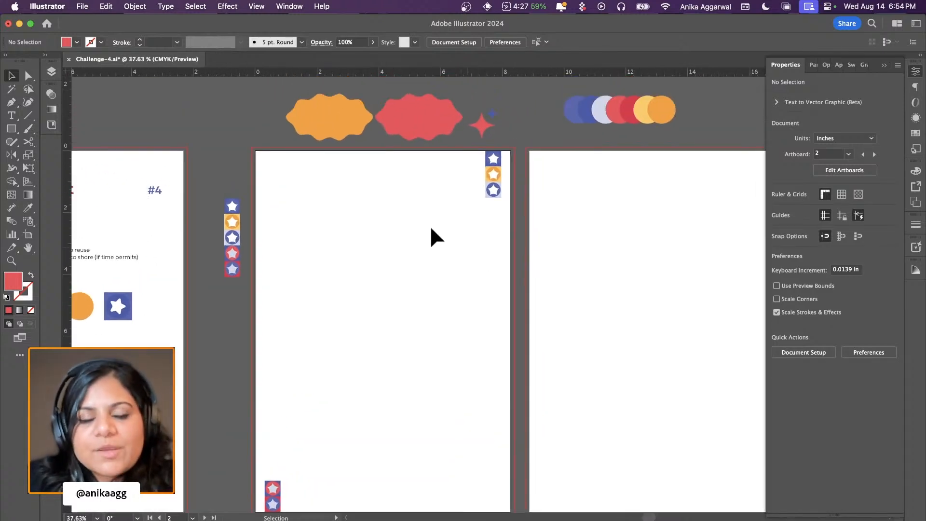
{"action": "key", "text": "m"}
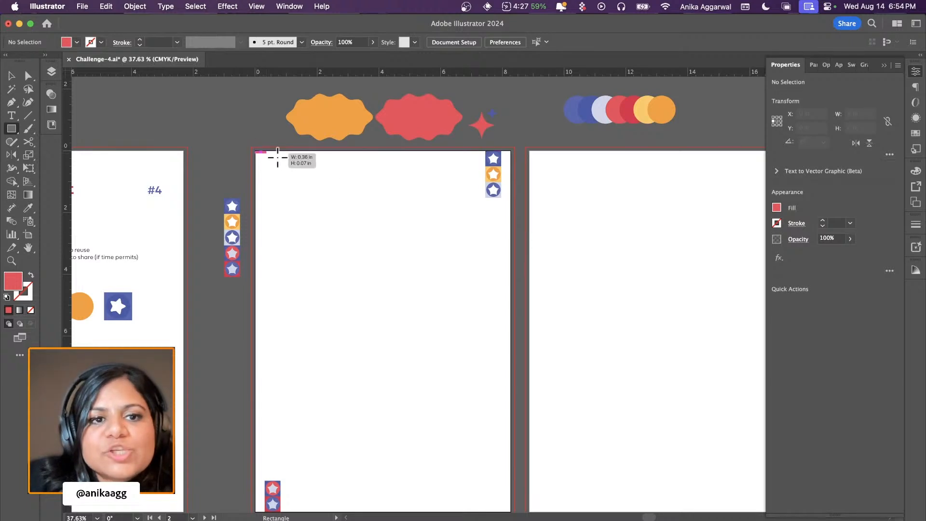
{"action": "left_click_drag", "start_coordinate": [277, 156], "coordinate": [511, 190]}
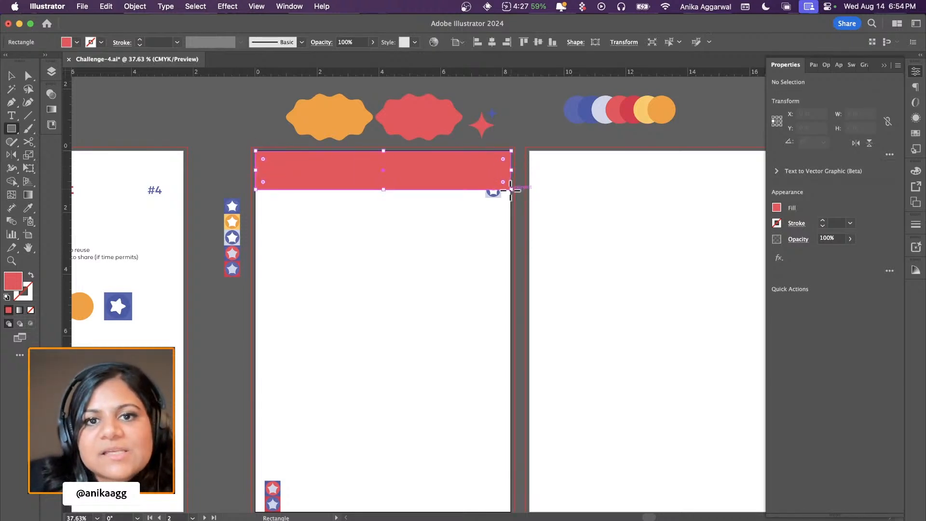
Duplicate the header band to the artboard's bottom edge and reduce the copy's height to about 0.51 in
{"action": "scroll", "coordinate": [428, 281], "scroll_direction": "down", "scroll_amount": 2}
{"action": "key", "text": "v"}
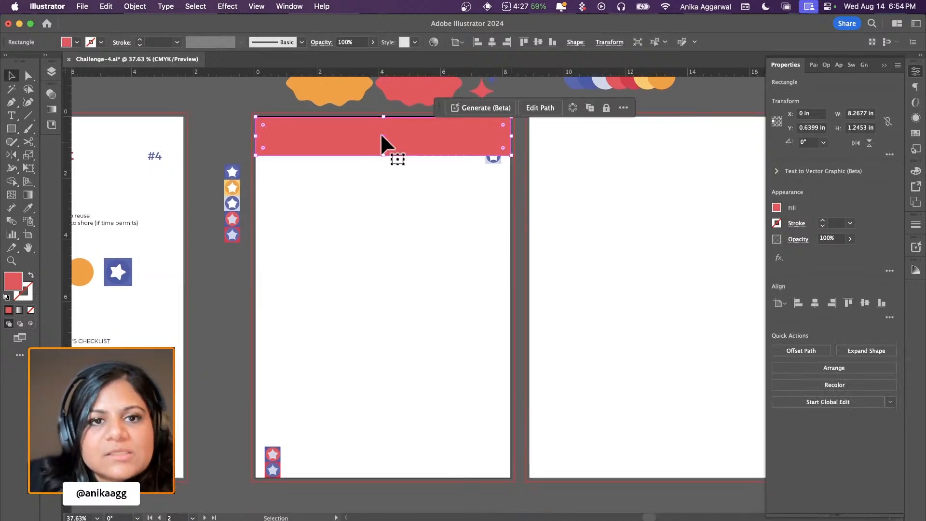
{"action": "left_click_drag", "start_coordinate": [381, 136], "coordinate": [388, 462]}
{"action": "left_click", "coordinate": [368, 405]}
{"action": "left_click", "coordinate": [330, 468]}
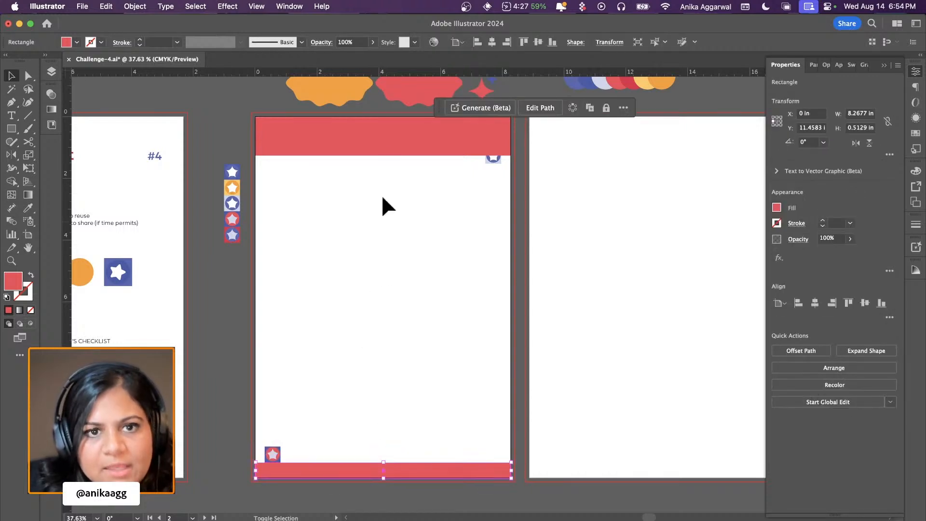
Send both the header and footer bands to the back, behind the star badges
{"action": "left_click", "coordinate": [380, 131], "text": "shift"}
{"action": "key", "text": "super+shift+bracketleft"}
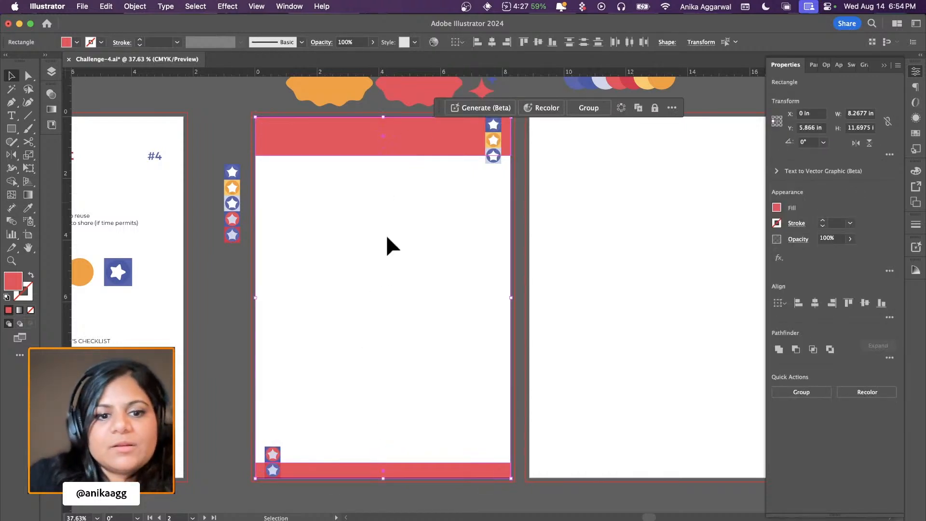
{"action": "left_click", "coordinate": [387, 240]}
Recolor the header and footer bands with the palette's light yellow using the Eyedropper
{"action": "key", "text": "i"}
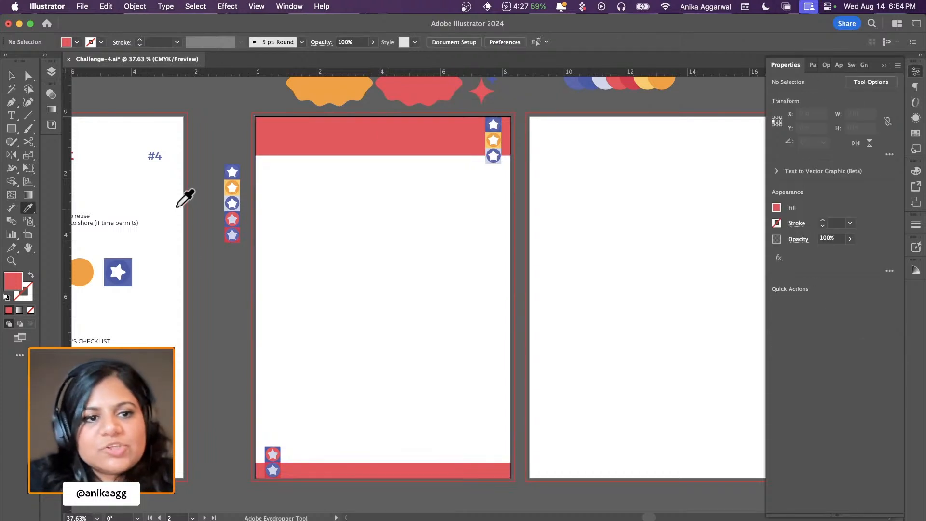
{"action": "left_click", "coordinate": [482, 126], "text": "alt"}
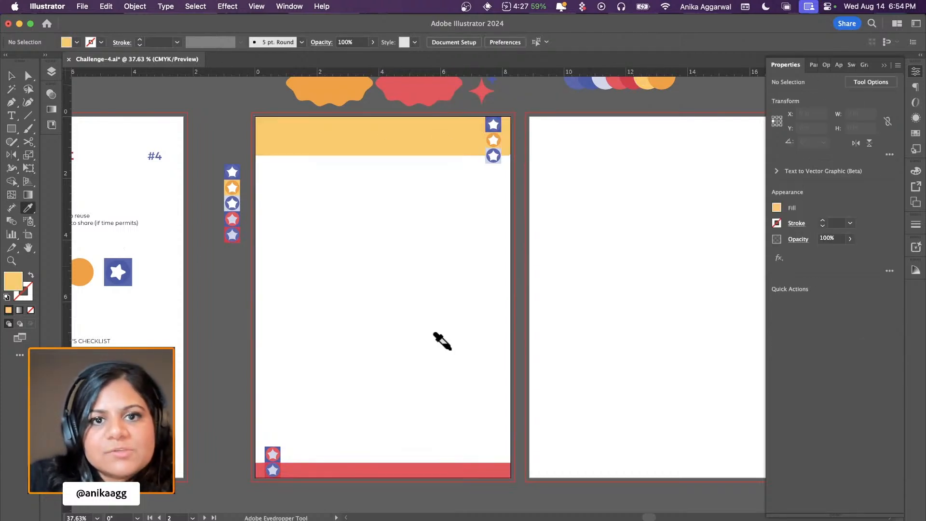
{"action": "left_click", "coordinate": [424, 467], "text": "alt"}
{"action": "key", "text": "v"}
Copy the "TEACHER'S CHECKLIST" line from the brief onto the second artboard, placing it on the header band at about 27 pt
{"action": "scroll", "coordinate": [383, 418], "scroll_direction": "left", "scroll_amount": 10}
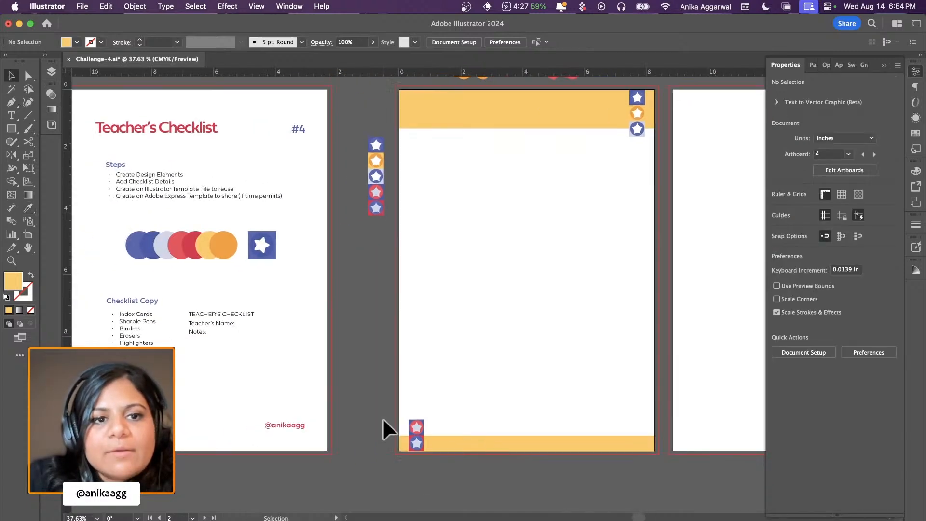
{"action": "scroll", "coordinate": [319, 332], "scroll_direction": "up", "scroll_amount": 3}
{"action": "scroll", "coordinate": [317, 328], "scroll_direction": "up", "scroll_amount": 2}
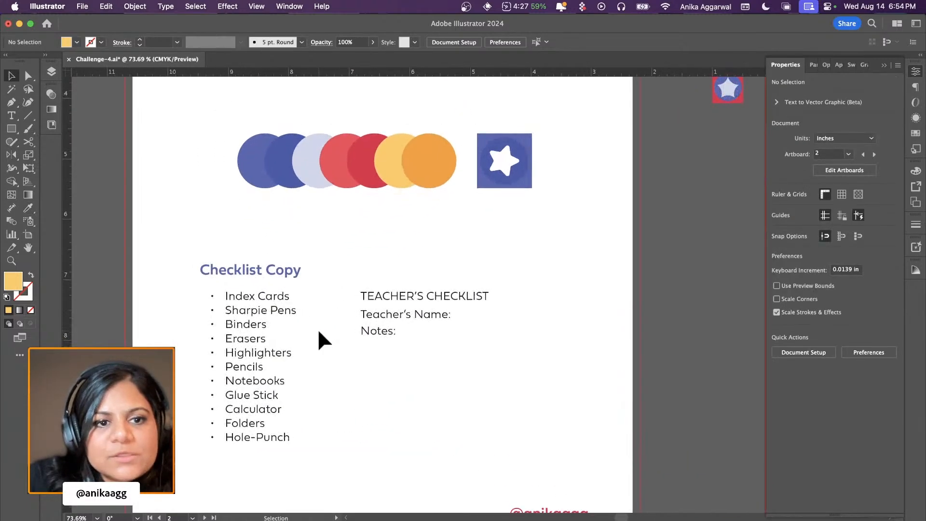
{"action": "scroll", "coordinate": [363, 416], "scroll_direction": "left", "scroll_amount": 3}
{"action": "scroll", "coordinate": [364, 419], "scroll_direction": "left", "scroll_amount": 1}
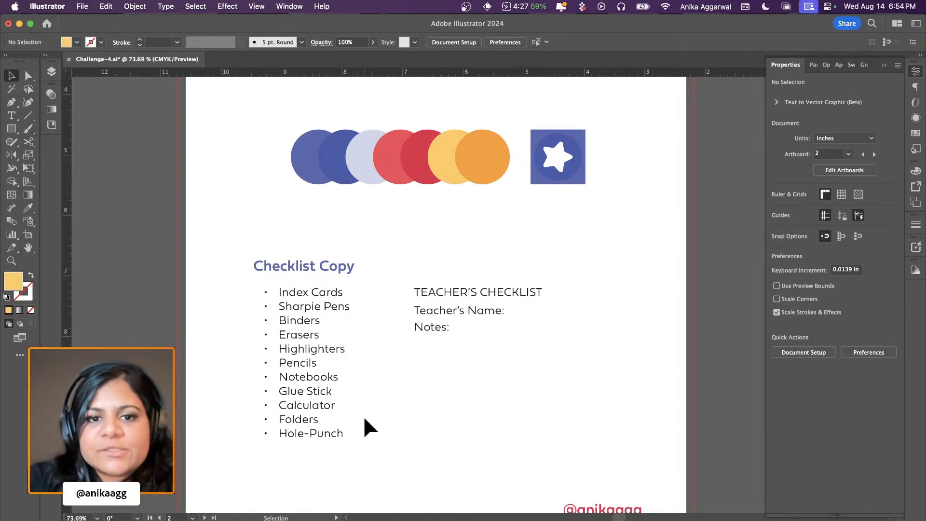
{"action": "left_click", "coordinate": [440, 296]}
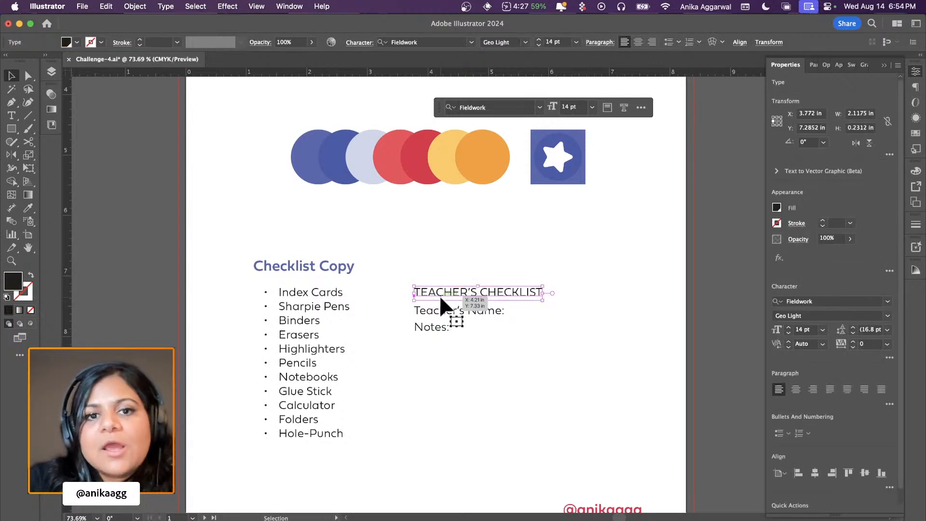
{"action": "scroll", "coordinate": [438, 295], "scroll_direction": "down", "scroll_amount": 2}
{"action": "scroll", "coordinate": [439, 295], "scroll_direction": "up", "scroll_amount": 2}
{"action": "scroll", "coordinate": [439, 296], "scroll_direction": "right", "scroll_amount": 4}
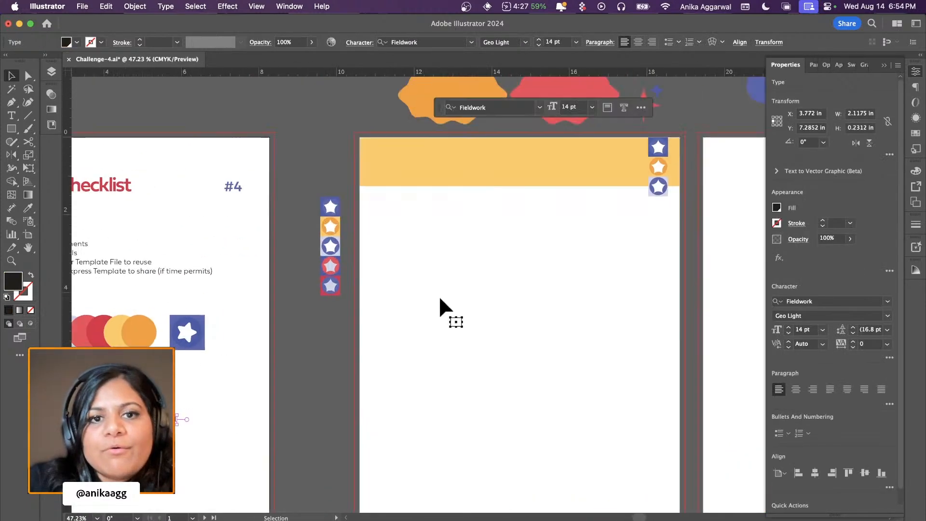
{"action": "scroll", "coordinate": [439, 297], "scroll_direction": "right", "scroll_amount": 2}
{"action": "key", "text": "super+v"}
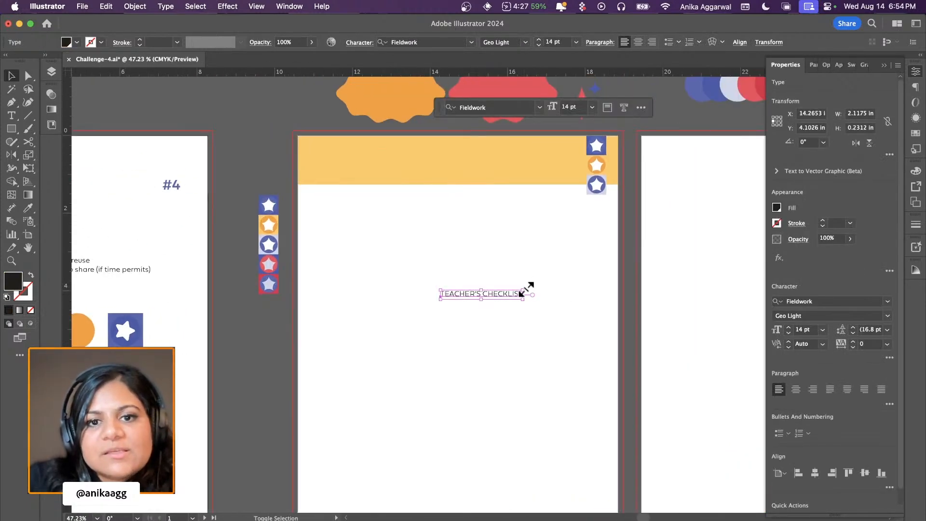
{"action": "left_click_drag", "start_coordinate": [523, 290], "coordinate": [502, 166]}
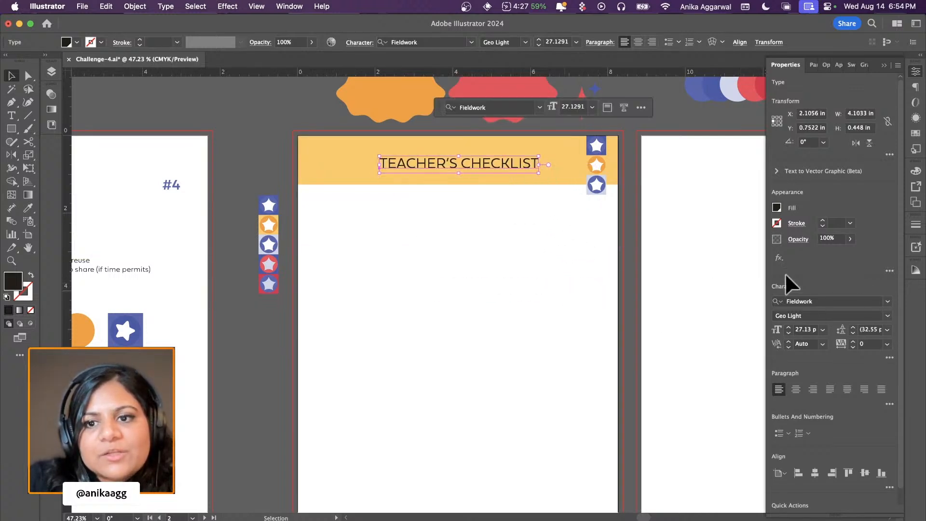
Set the title's font to Irregardless Variable Bold and enlarge it to about 63 pt
{"action": "left_click", "coordinate": [828, 300]}
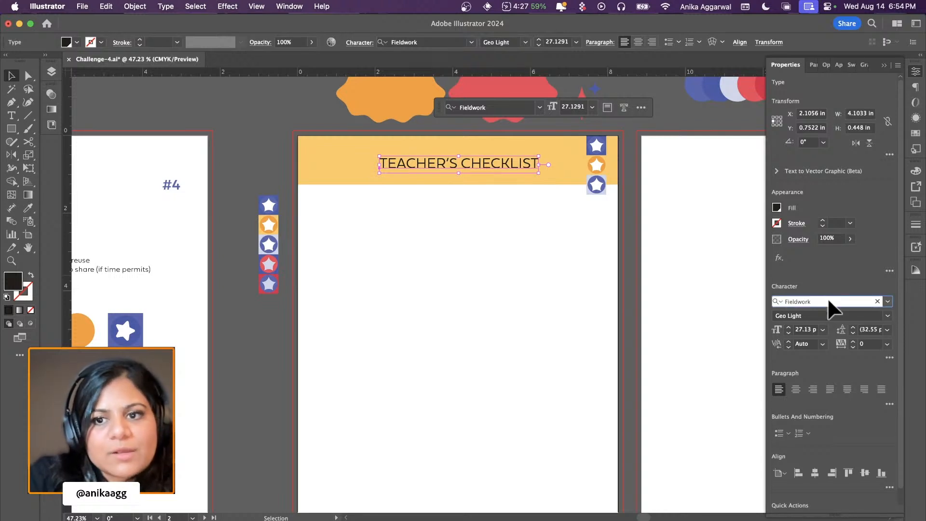
{"action": "type", "text": "irr"}
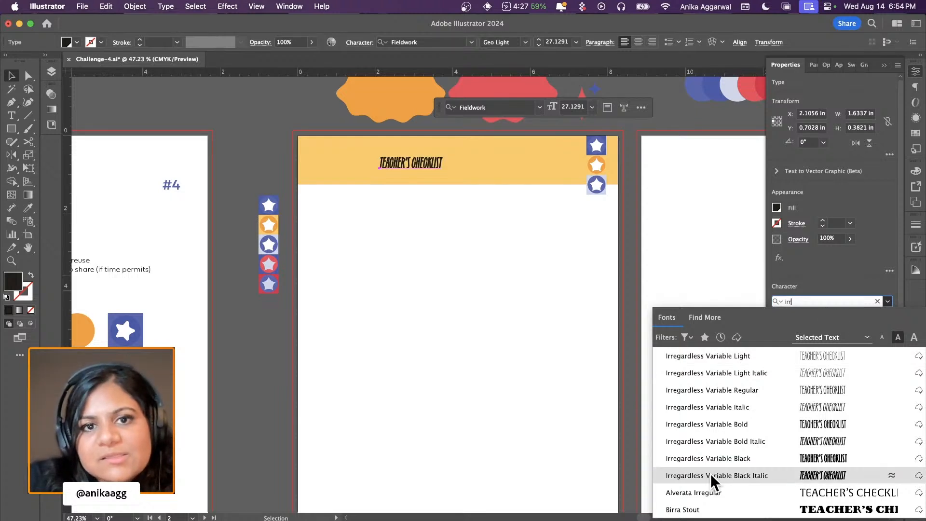
{"action": "left_click", "coordinate": [716, 426]}
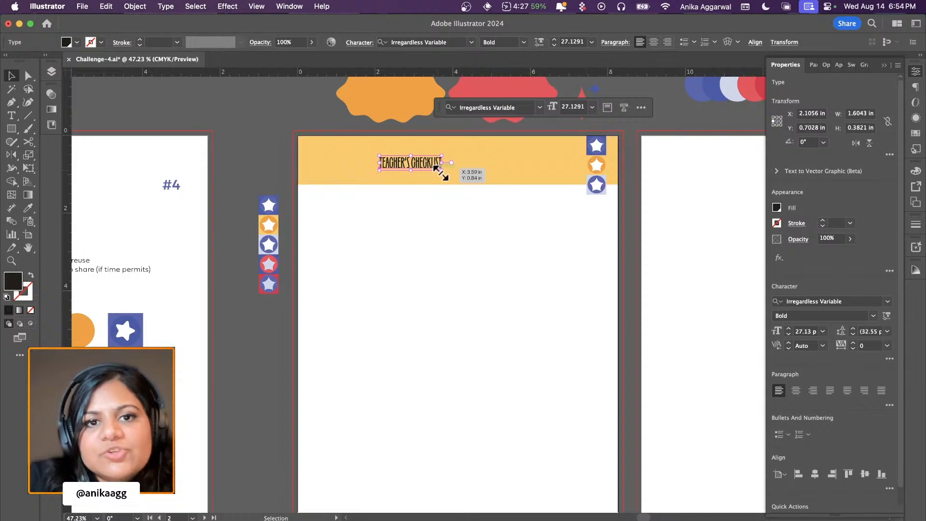
{"action": "left_click_drag", "start_coordinate": [441, 170], "coordinate": [506, 172]}
Center the title on the yellow header band
{"action": "left_click", "coordinate": [573, 173], "text": "shift"}
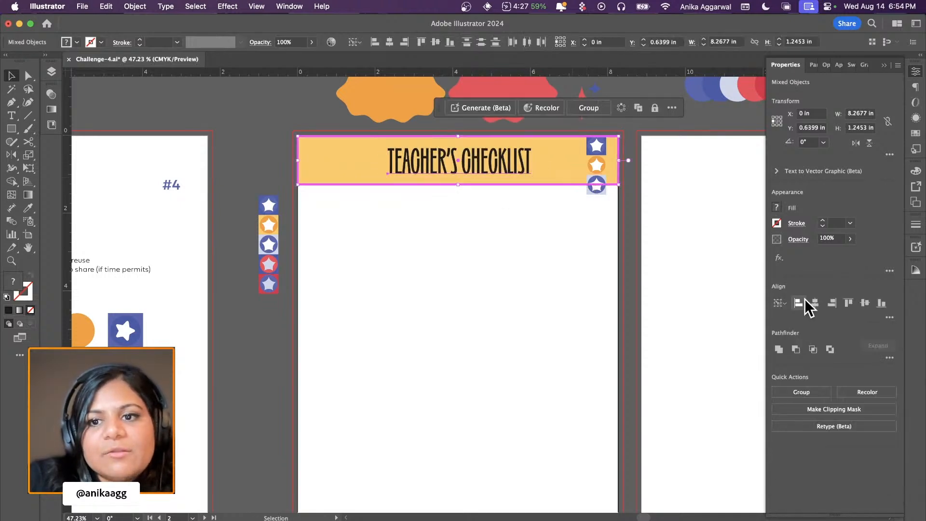
{"action": "left_click", "coordinate": [814, 303]}
{"action": "left_click", "coordinate": [347, 283]}
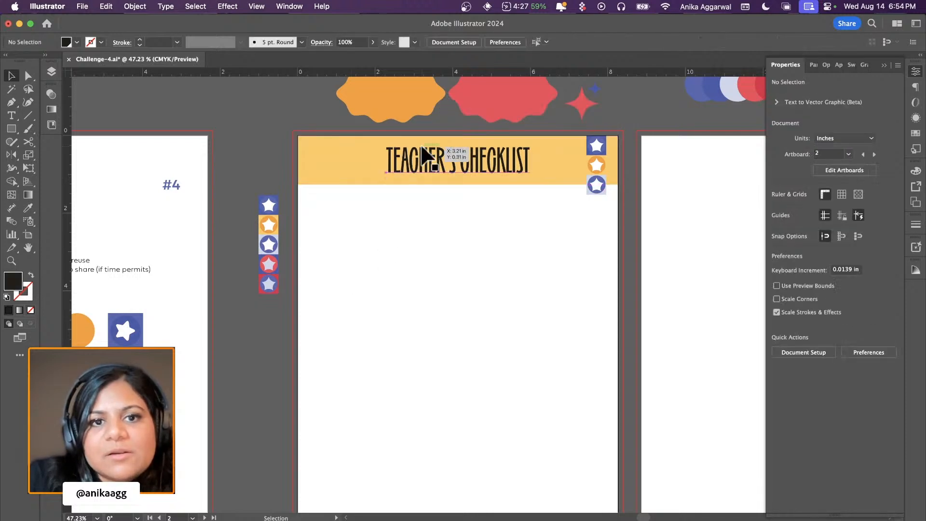
Recolor the title with the blue of the brief's star badge square
{"action": "left_click", "coordinate": [457, 155]}
{"action": "key", "text": "i"}
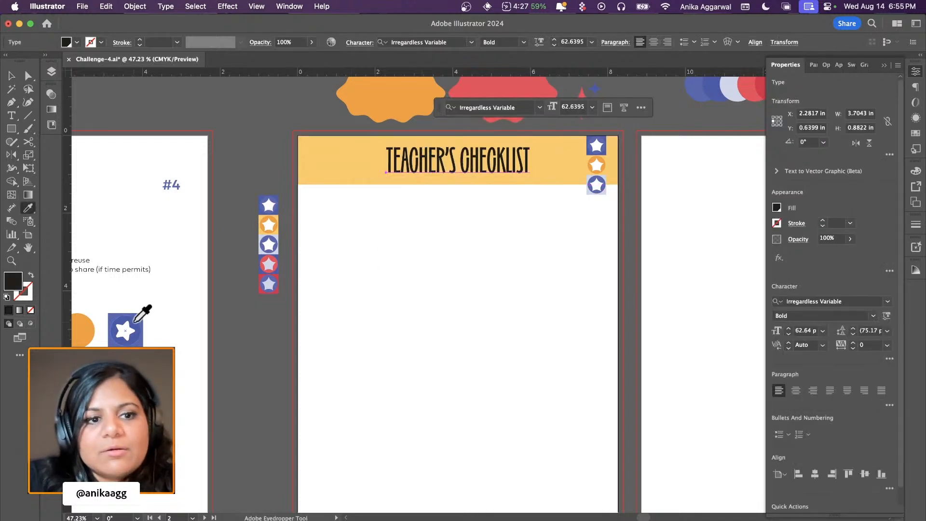
{"action": "left_click", "coordinate": [135, 320]}
{"action": "key", "text": "v"}
{"action": "left_click", "coordinate": [420, 266]}
{"action": "key", "text": "super+minus"}
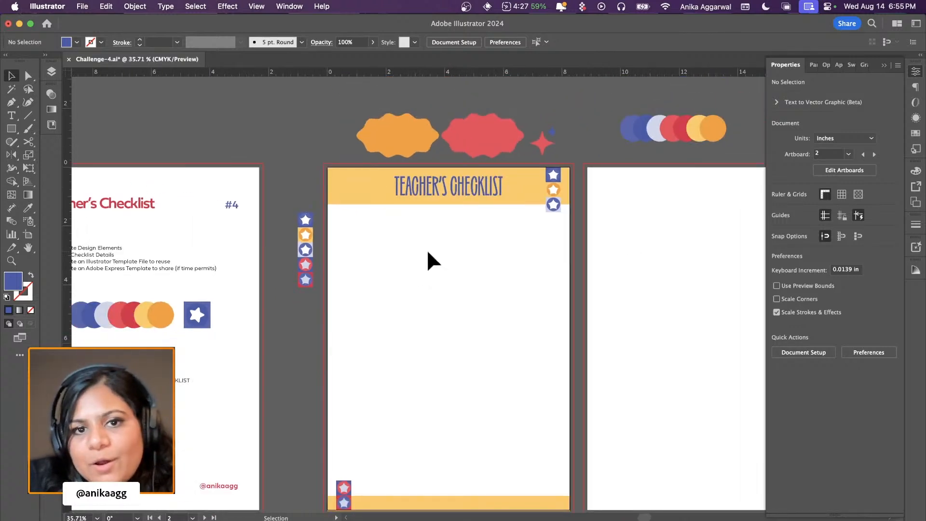
Copy the "Teacher's Name:" label from the brief below the header band and draw a rectangle about 6.84 by 0.51 in beneath it
{"action": "scroll", "coordinate": [428, 252], "scroll_direction": "down", "scroll_amount": 2}
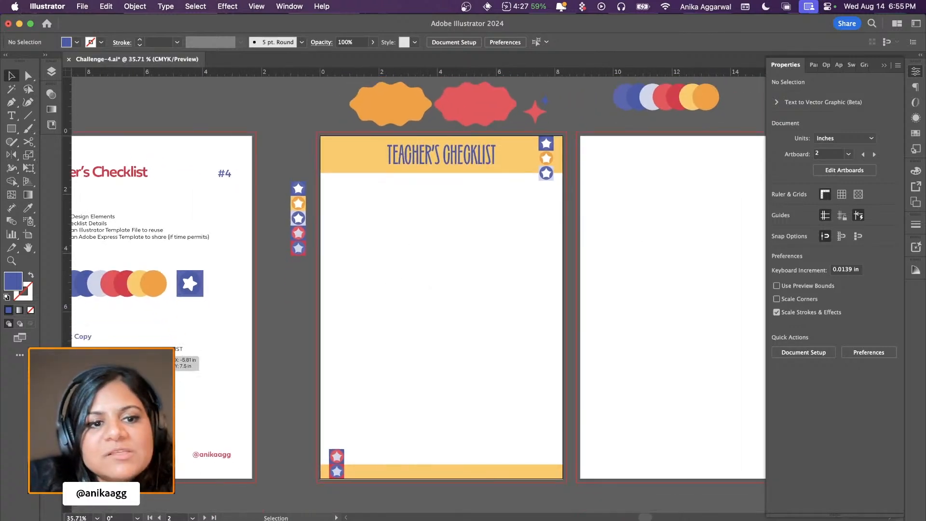
{"action": "left_click_drag", "start_coordinate": [152, 361], "coordinate": [540, 209]}
{"action": "left_click", "coordinate": [364, 226]}
{"action": "key", "text": "m"}
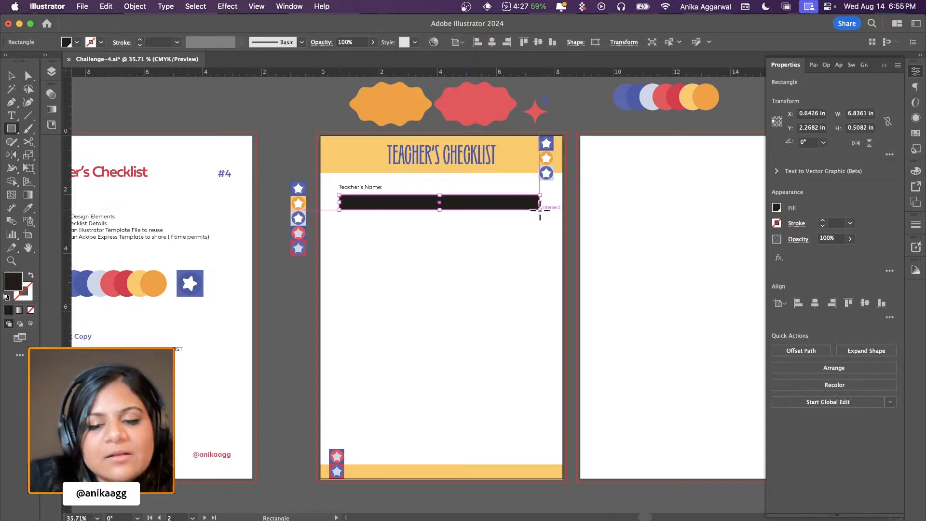
Fill the rectangle under "Teacher's Name:" with the pale lavender sampled from the brief's color circles
{"action": "key", "text": "i"}
{"action": "left_click", "coordinate": [97, 285]}
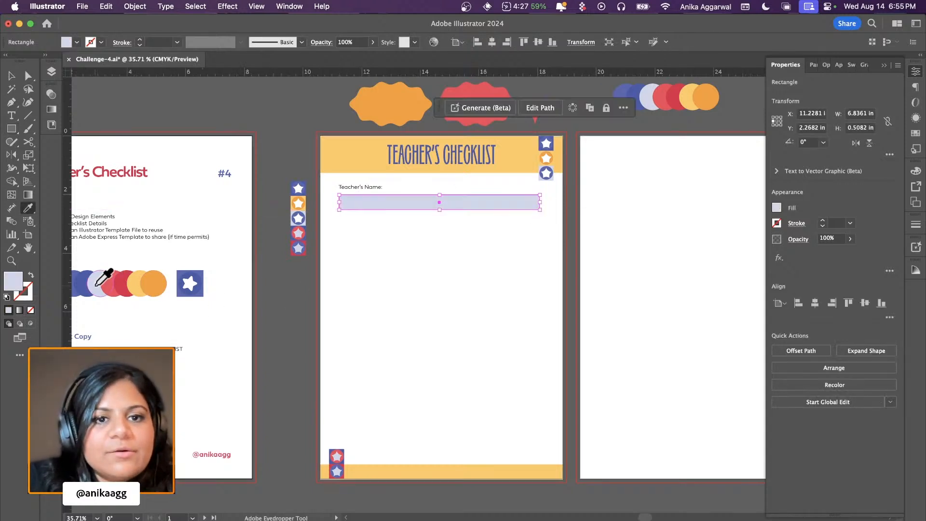
{"action": "key", "text": "v"}
{"action": "left_click", "coordinate": [419, 221]}
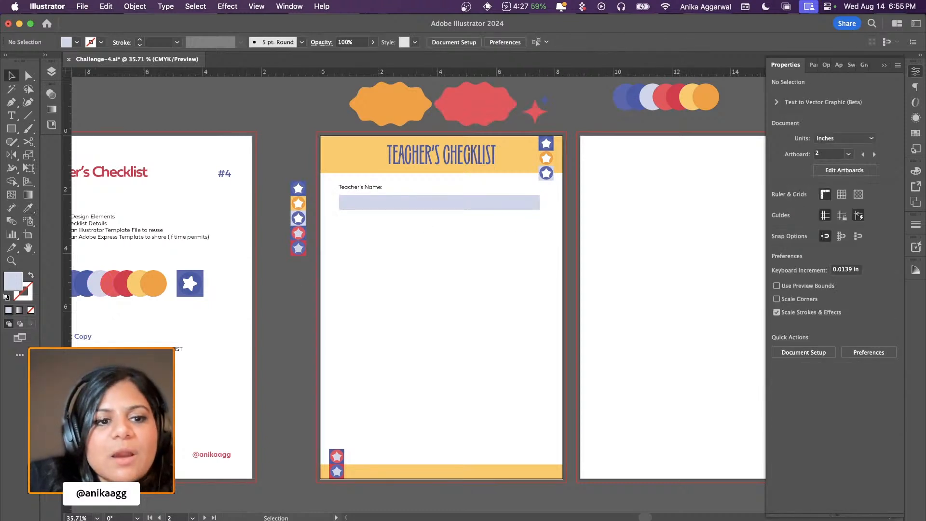
Copy the "Notes:" label to the checklist's lower part and duplicate the name bar beneath it, about 5.53 in wide and considerably taller
{"action": "left_click_drag", "start_coordinate": [78, 386], "coordinate": [377, 371]}
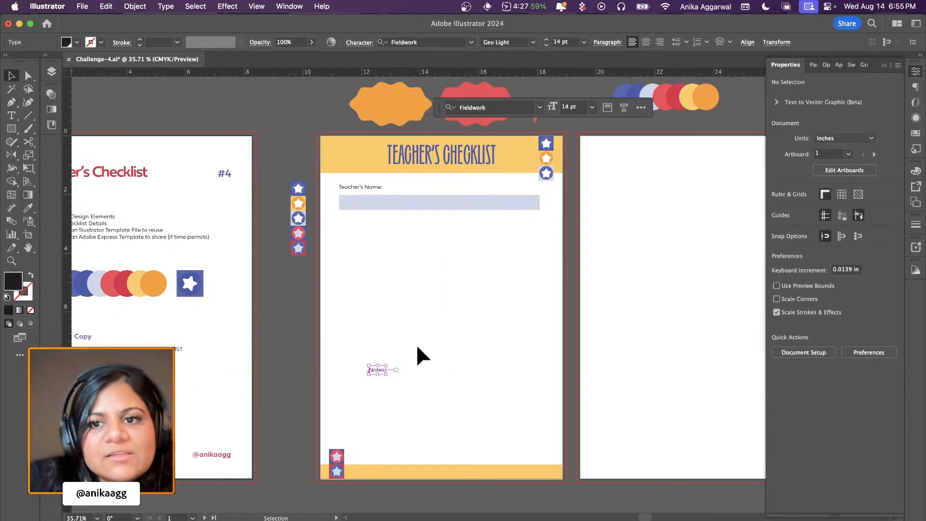
{"action": "left_click", "coordinate": [414, 315]}
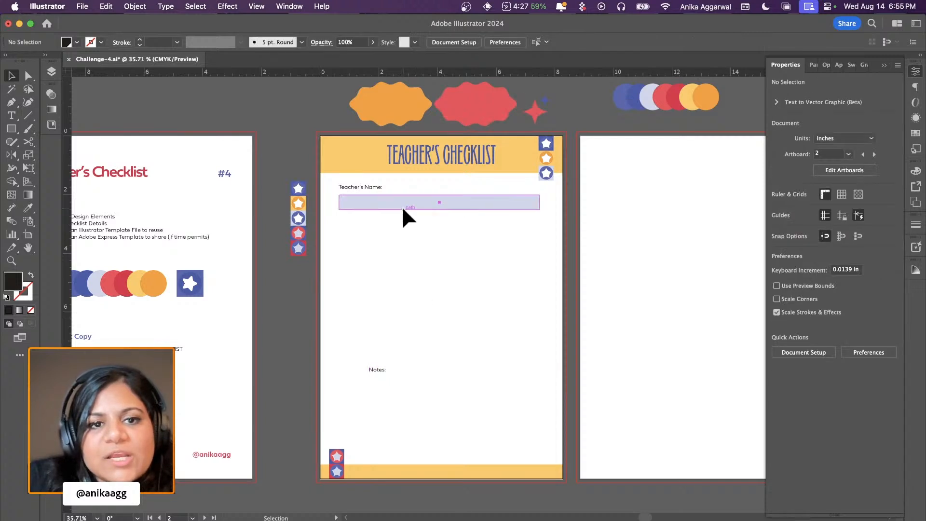
{"action": "left_click_drag", "start_coordinate": [403, 210], "coordinate": [379, 391]}
{"action": "key", "text": "super+z"}
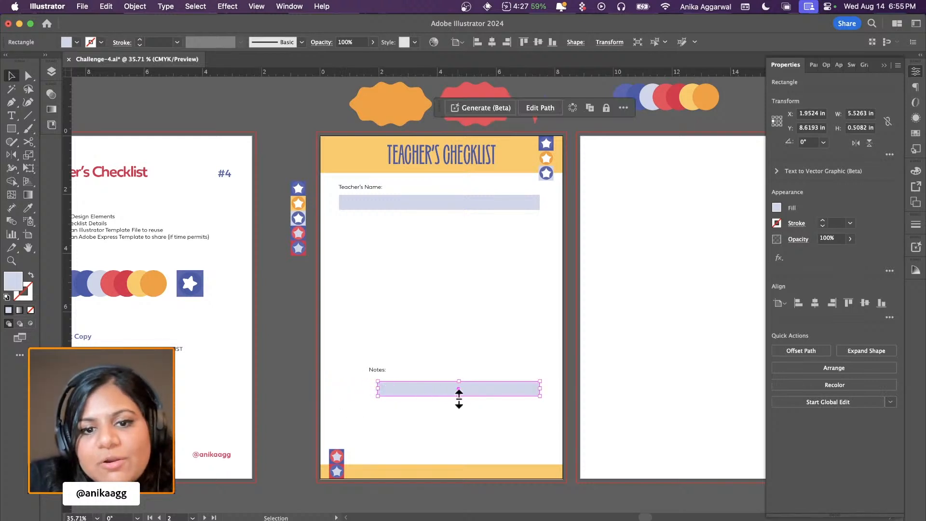
{"action": "left_click_drag", "start_coordinate": [459, 398], "coordinate": [457, 444]}
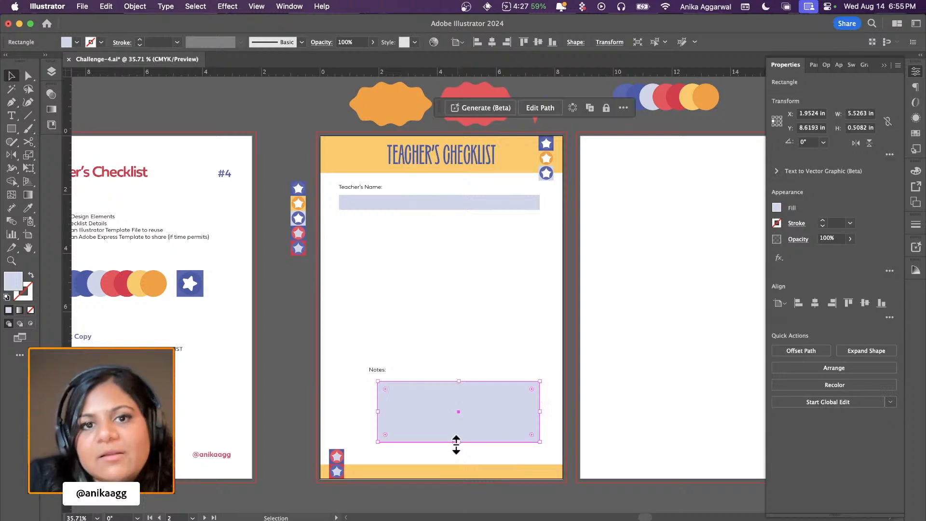
Round the corners of both the name bar and the notes box to a radius of about 0.0764 in
{"action": "left_click", "coordinate": [394, 204], "text": "shift"}
{"action": "scroll", "coordinate": [395, 204], "scroll_direction": "up", "scroll_amount": 5}
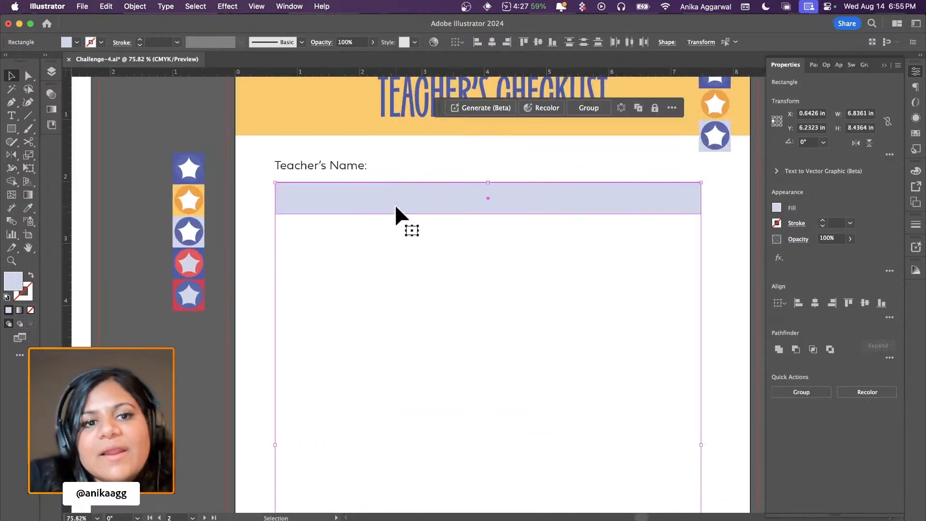
{"action": "key", "text": "a"}
{"action": "scroll", "coordinate": [326, 183], "scroll_direction": "up", "scroll_amount": 4}
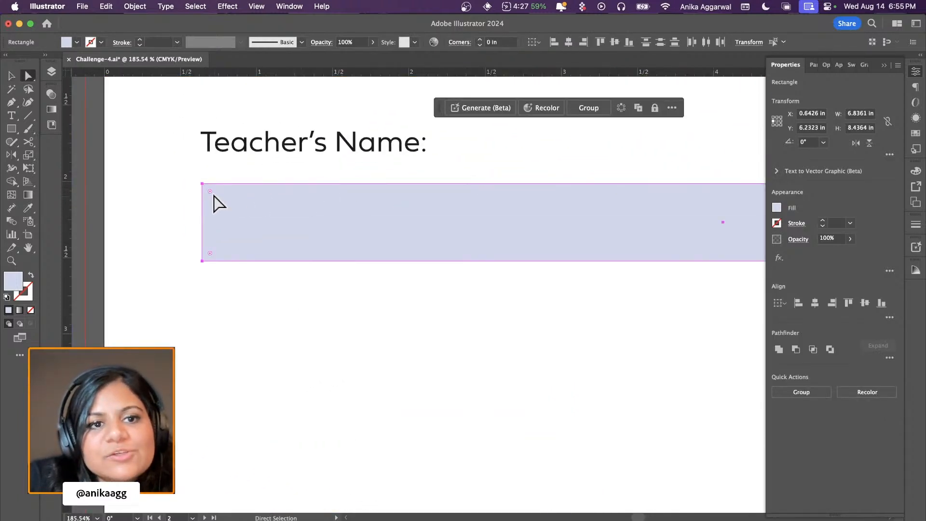
{"action": "key", "text": "v"}
{"action": "scroll", "coordinate": [283, 384], "scroll_direction": "down", "scroll_amount": 6}
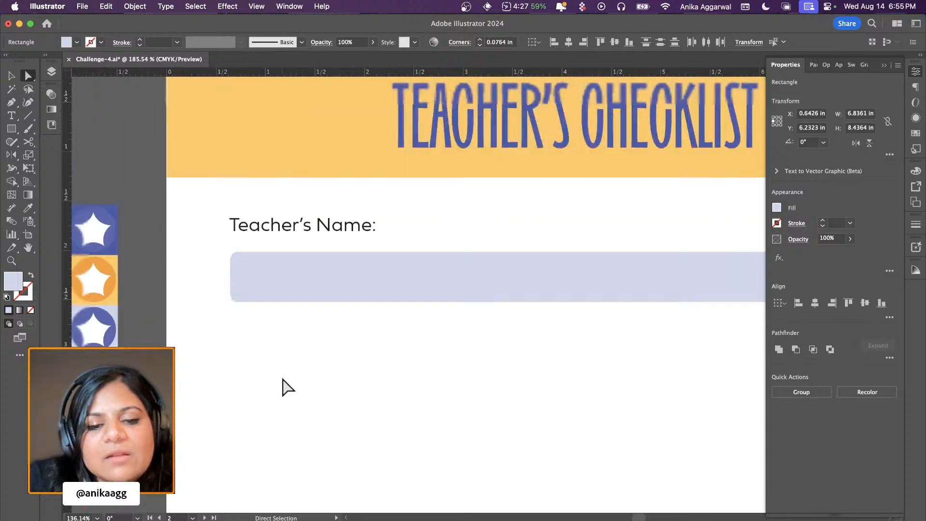
{"action": "scroll", "coordinate": [283, 384], "scroll_direction": "up", "scroll_amount": 3}
{"action": "left_click", "coordinate": [363, 352]}
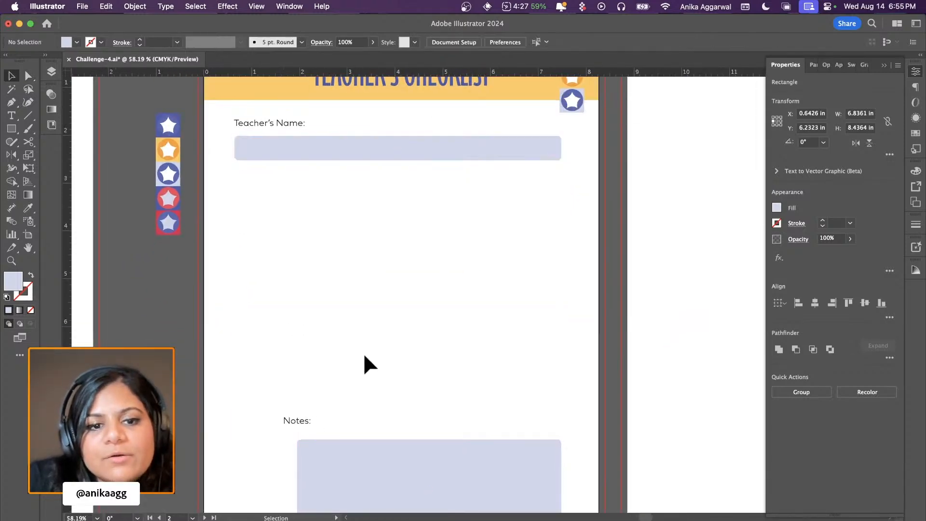
Draw a short horizontal line about 0.49 in long in the space beside the "Notes:" label, using the Pen tool
{"action": "scroll", "coordinate": [363, 351], "scroll_direction": "down", "scroll_amount": 1}
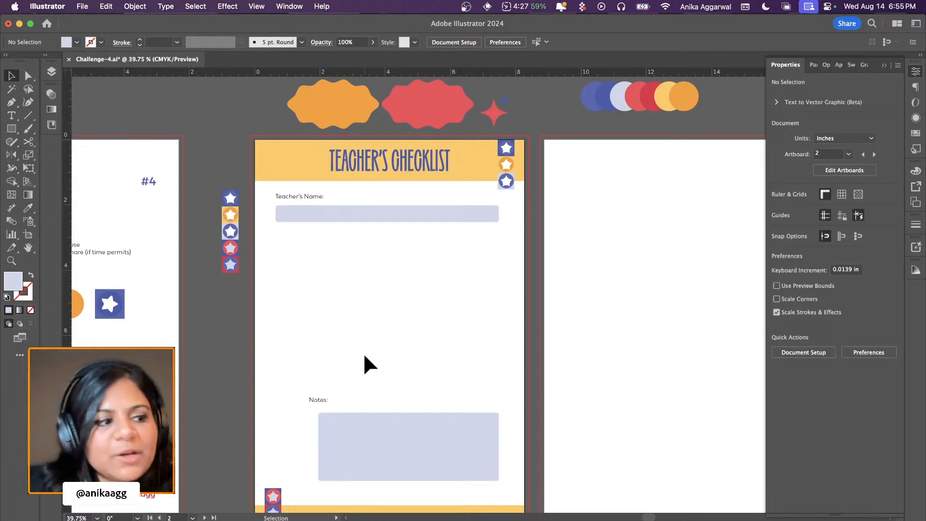
{"action": "scroll", "coordinate": [322, 231], "scroll_direction": "up", "scroll_amount": 2}
{"action": "scroll", "coordinate": [322, 231], "scroll_direction": "down", "scroll_amount": 5}
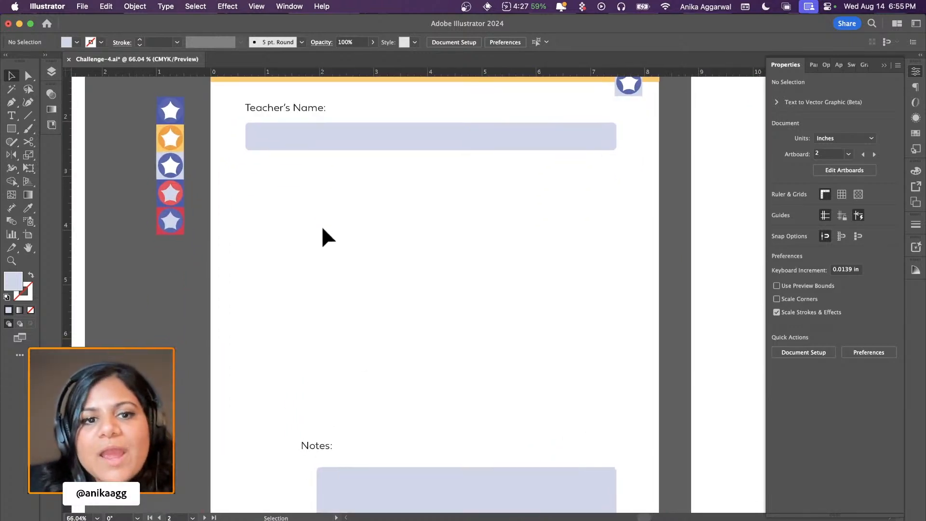
{"action": "key", "text": "p"}
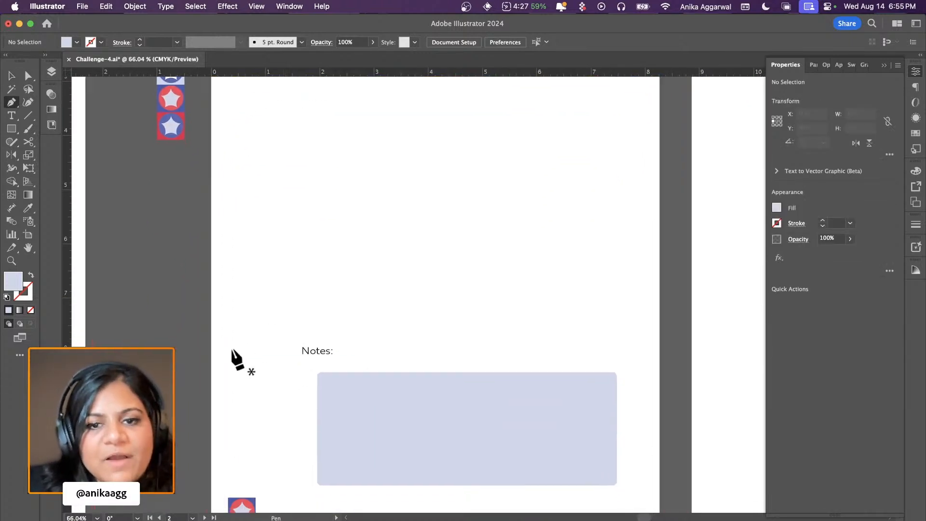
{"action": "scroll", "coordinate": [258, 374], "scroll_direction": "down", "scroll_amount": 2}
{"action": "scroll", "coordinate": [260, 327], "scroll_direction": "up", "scroll_amount": 3}
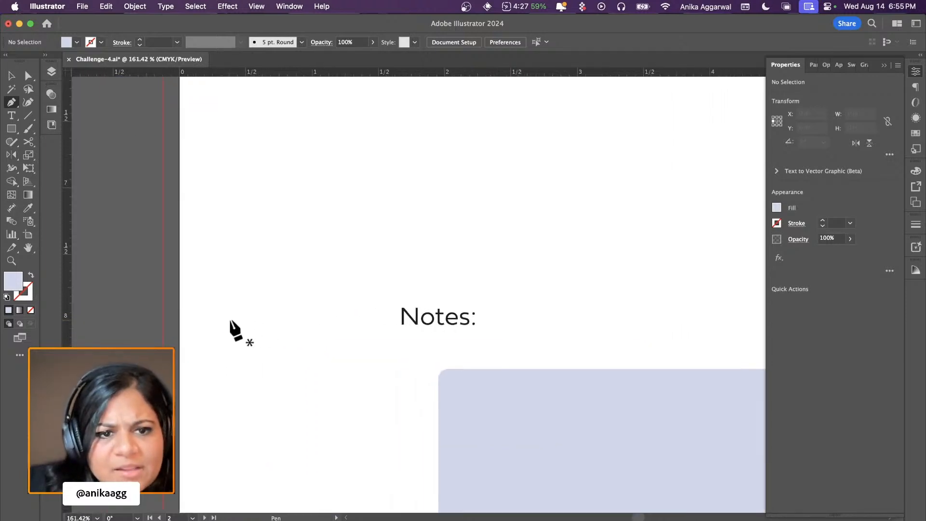
{"action": "left_click", "coordinate": [229, 319]}
{"action": "left_click", "coordinate": [295, 320]}
{"action": "key", "text": "v"}
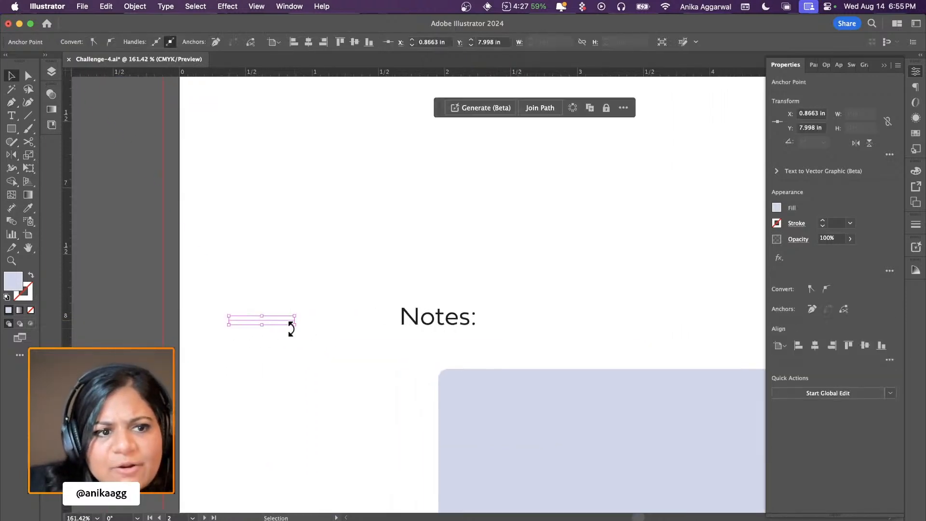
{"action": "left_click", "coordinate": [246, 322]}
{"action": "left_click", "coordinate": [248, 320]}
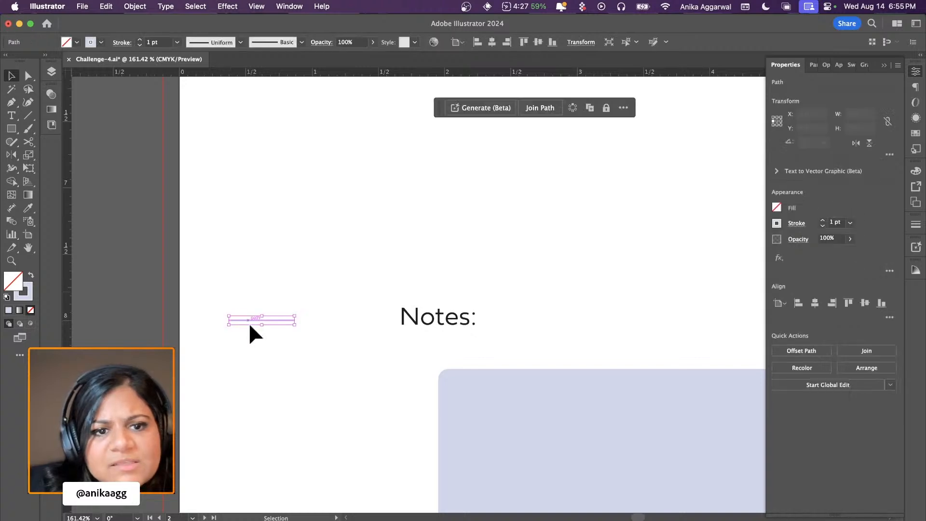
Give the short line a blue stroke sampled from the footer star badge, with no fill
{"action": "scroll", "coordinate": [267, 353], "scroll_direction": "down", "scroll_amount": 2}
{"action": "scroll", "coordinate": [267, 354], "scroll_direction": "down", "scroll_amount": 5}
{"action": "key", "text": "i"}
{"action": "left_click", "coordinate": [282, 504]}
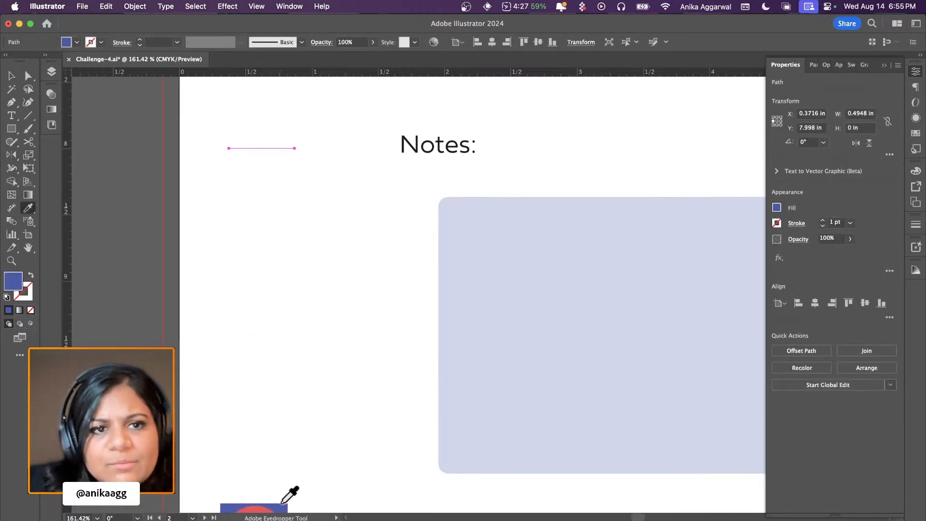
{"action": "key", "text": "v"}
{"action": "key", "text": "shift+x"}
{"action": "left_click", "coordinate": [272, 248]}
Apply the Arrow 3 arrowhead to the end point of the short blue line
{"action": "scroll", "coordinate": [283, 221], "scroll_direction": "up", "scroll_amount": 3}
{"action": "scroll", "coordinate": [284, 221], "scroll_direction": "left", "scroll_amount": 1}
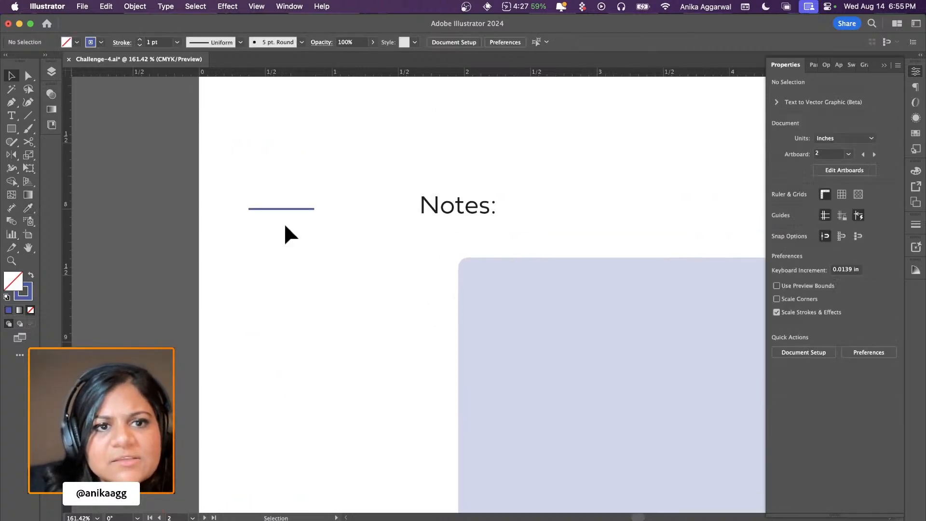
{"action": "scroll", "coordinate": [288, 238], "scroll_direction": "up", "scroll_amount": 5}
{"action": "left_click", "coordinate": [300, 215]}
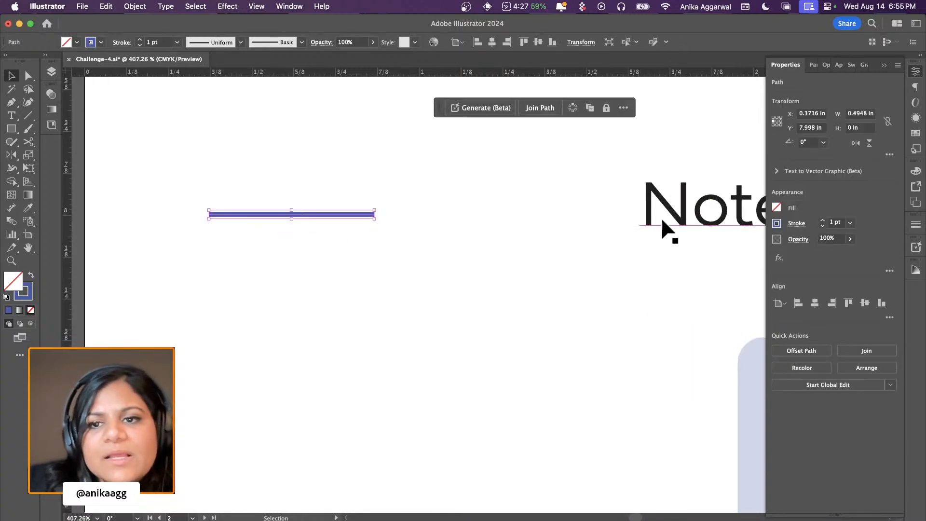
{"action": "left_click", "coordinate": [794, 223]}
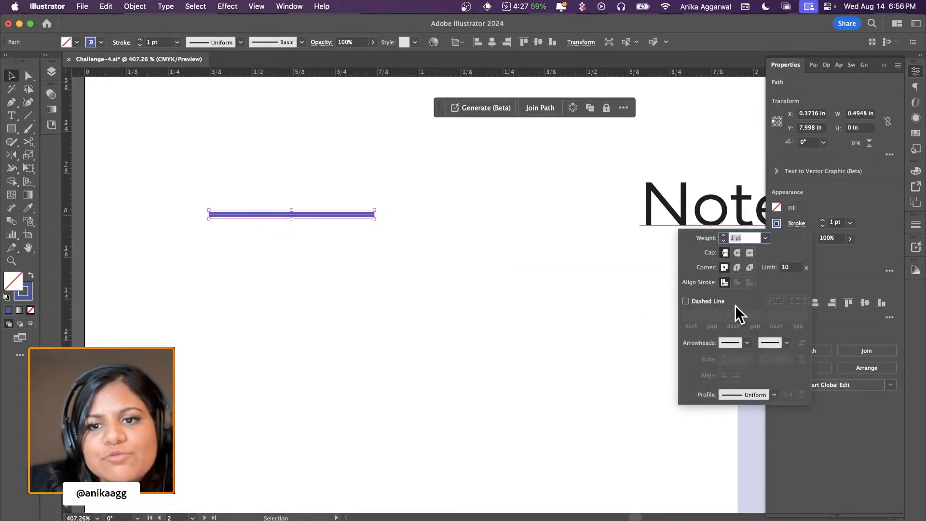
{"action": "left_click", "coordinate": [786, 342]}
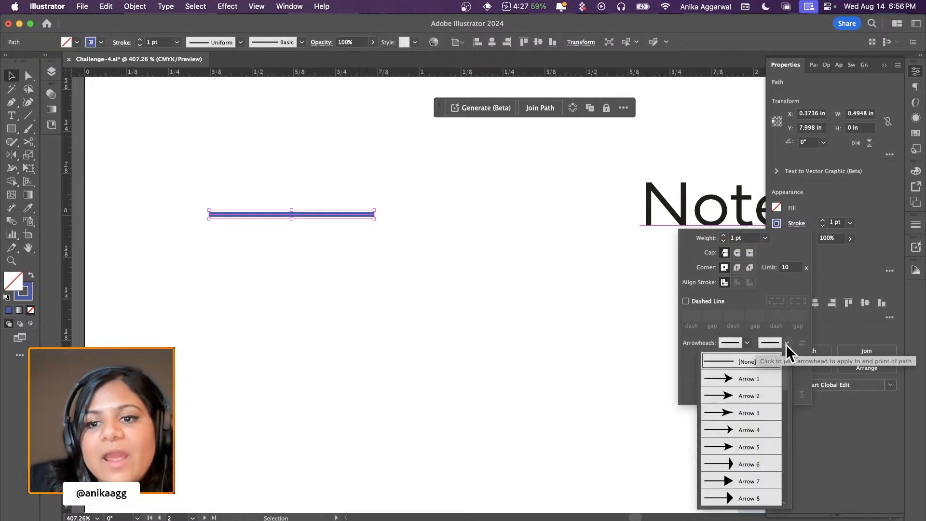
{"action": "left_click", "coordinate": [786, 344]}
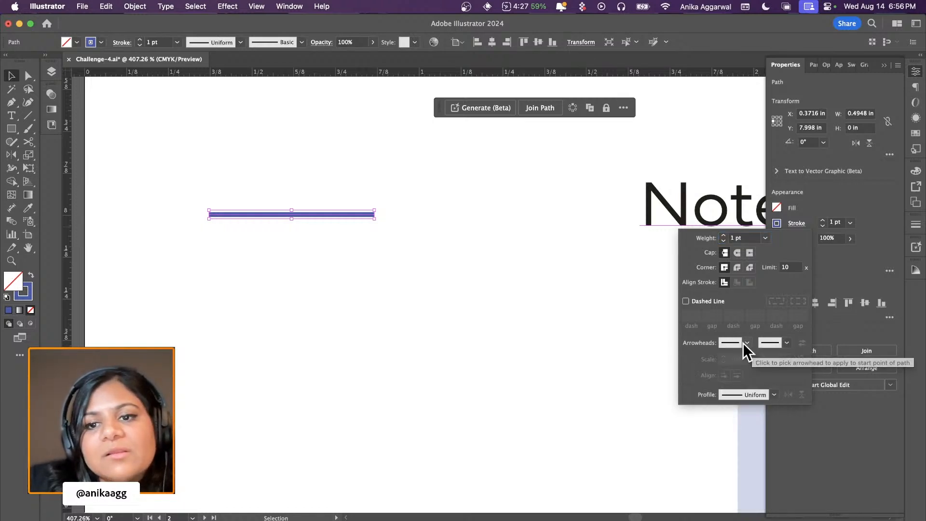
{"action": "left_click", "coordinate": [746, 343]}
{"action": "left_click", "coordinate": [791, 343]}
{"action": "left_click", "coordinate": [789, 343]}
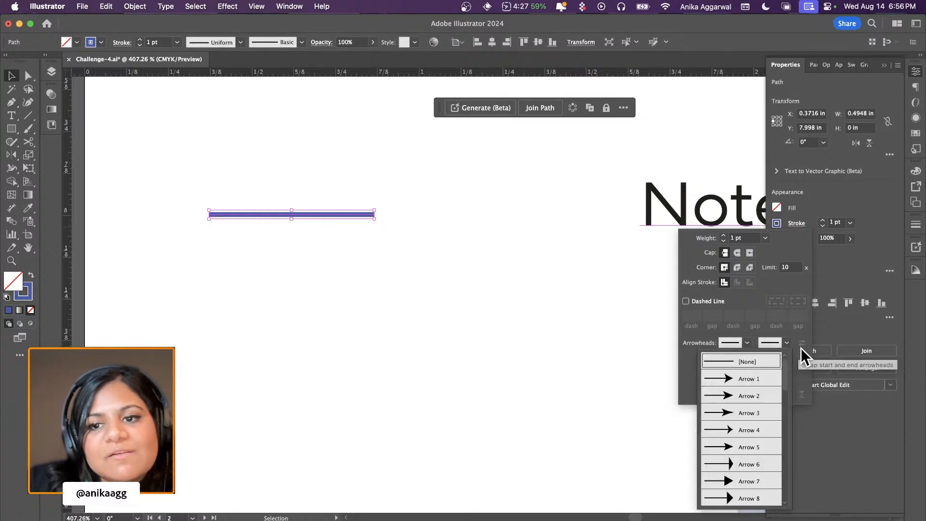
{"action": "left_click", "coordinate": [731, 412]}
{"action": "left_click", "coordinate": [470, 329]}
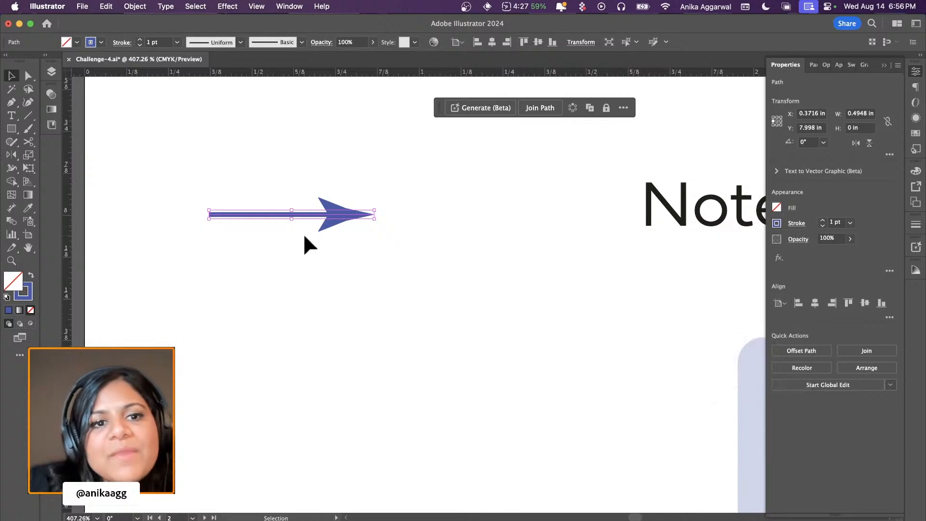
Set the arrow's stroke to a round cap
{"action": "left_click", "coordinate": [303, 233]}
{"action": "left_click", "coordinate": [298, 213]}
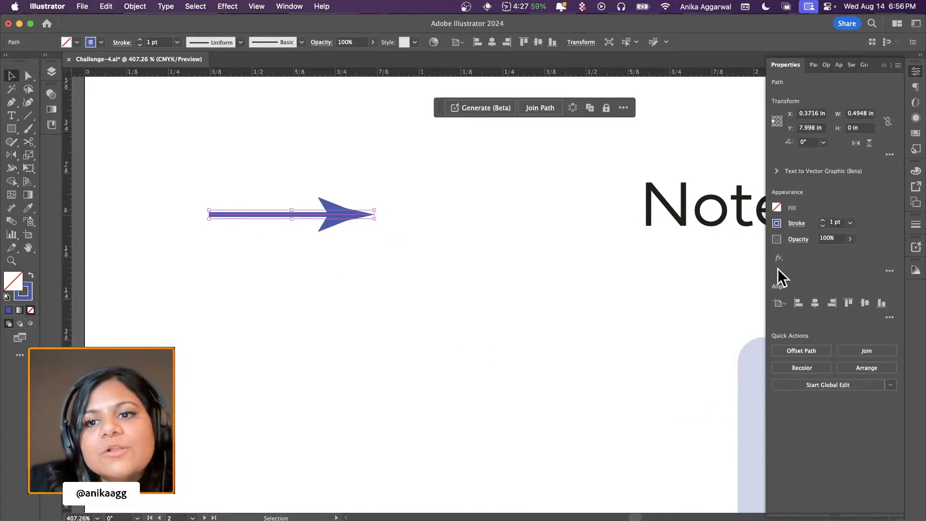
{"action": "left_click", "coordinate": [796, 223]}
{"action": "left_click", "coordinate": [736, 253]}
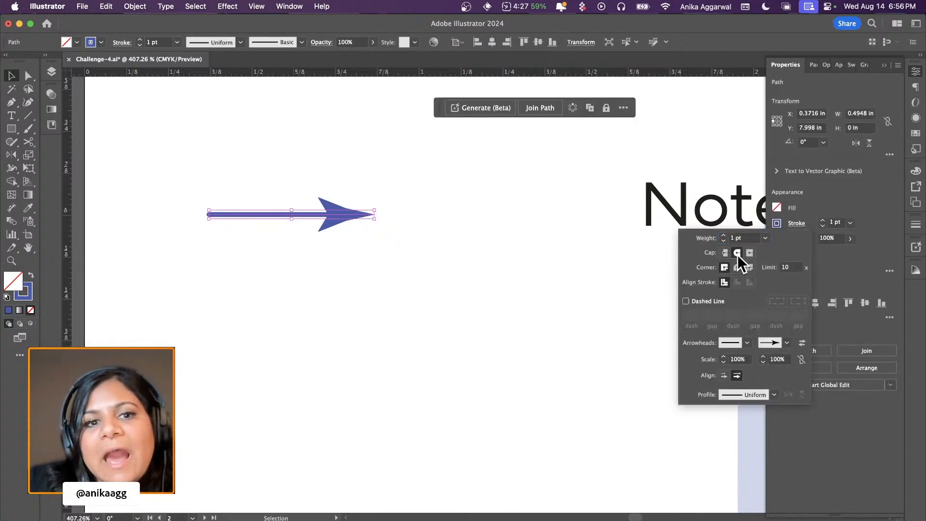
{"action": "left_click", "coordinate": [332, 250]}
{"action": "left_click", "coordinate": [332, 251]}
Duplicate the arrow twice straight down at even spacing and group the three arrows
{"action": "left_click", "coordinate": [321, 221]}
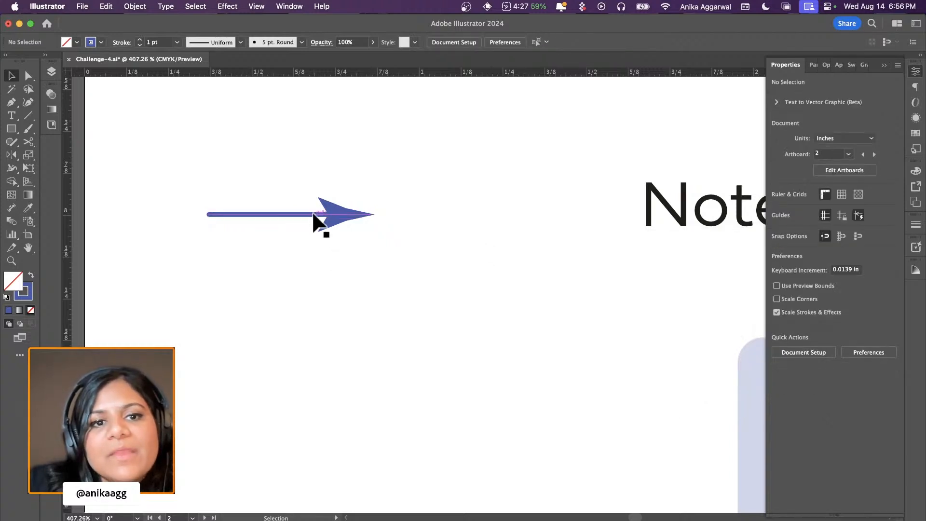
{"action": "left_click_drag", "start_coordinate": [316, 220], "coordinate": [314, 255]}
{"action": "key", "text": "ctrl+d"}
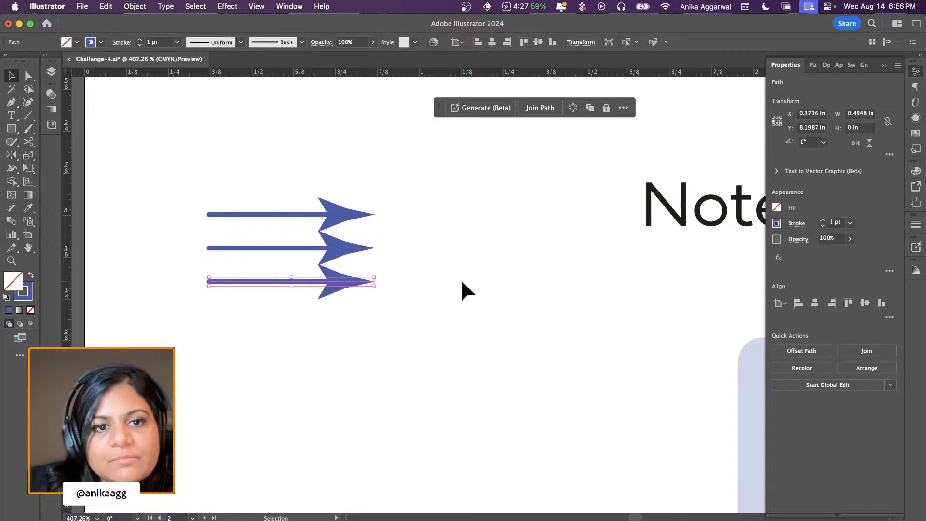
{"action": "left_click_drag", "start_coordinate": [428, 175], "coordinate": [286, 290]}
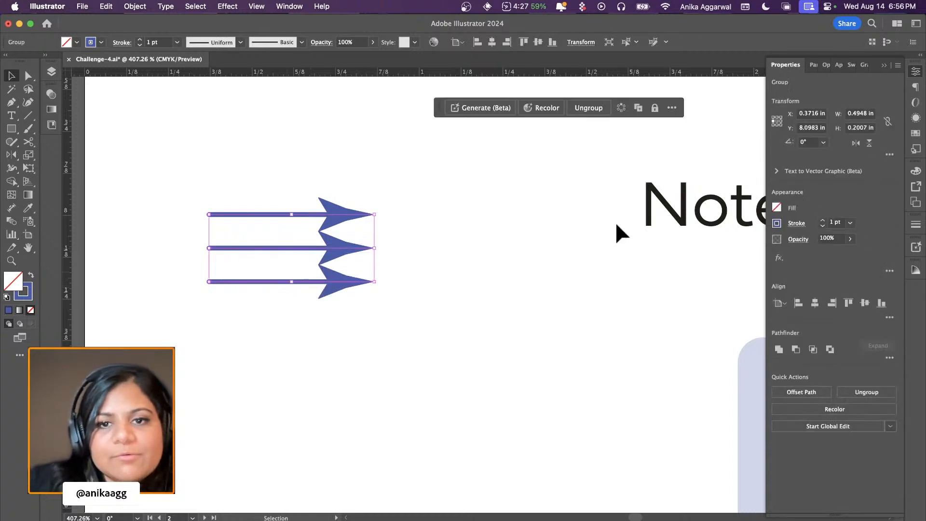
Recolor the "Notes:" label with the arrows' blue as its fill, leaving it without a stroke
{"action": "left_click", "coordinate": [671, 219]}
{"action": "key", "text": "i"}
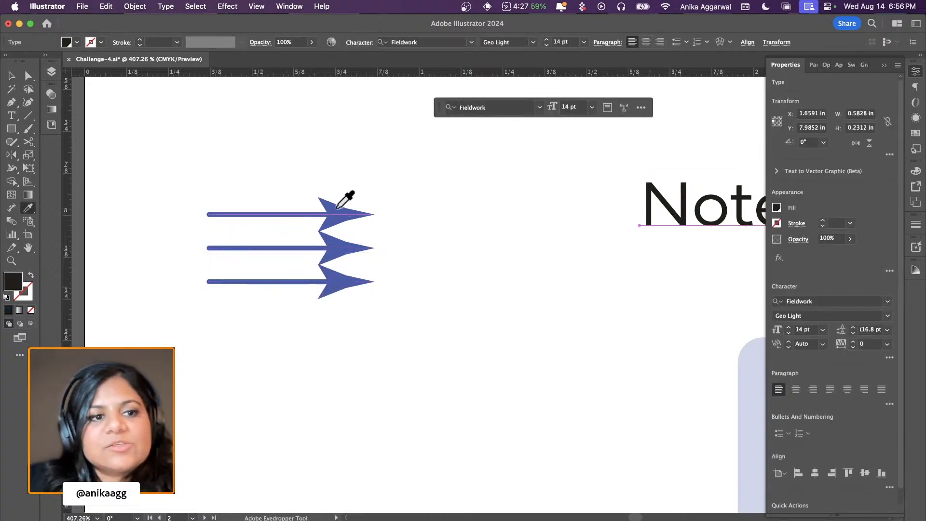
{"action": "left_click", "coordinate": [351, 216]}
{"action": "left_click", "coordinate": [349, 216]}
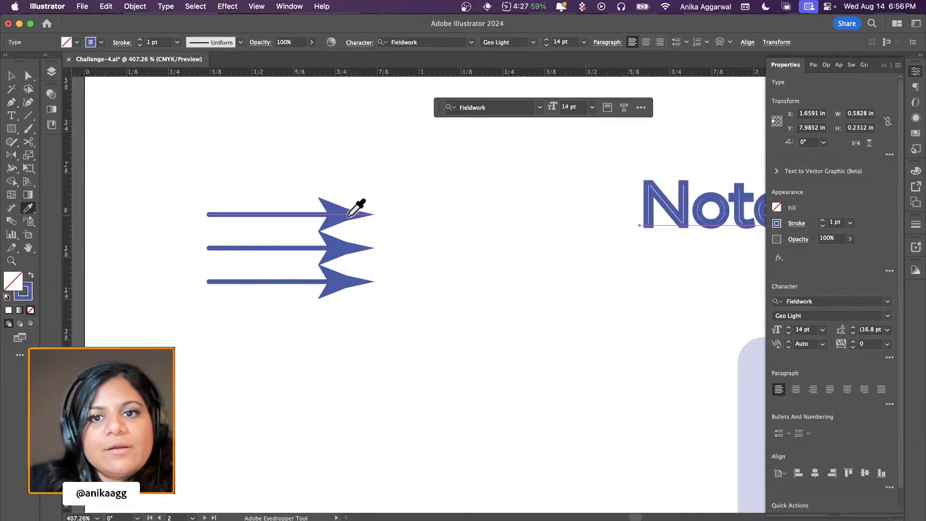
{"action": "key", "text": "v"}
{"action": "key", "text": "shift+x"}
{"action": "left_click", "coordinate": [520, 223]}
{"action": "scroll", "coordinate": [520, 224], "scroll_direction": "down", "scroll_amount": 5}
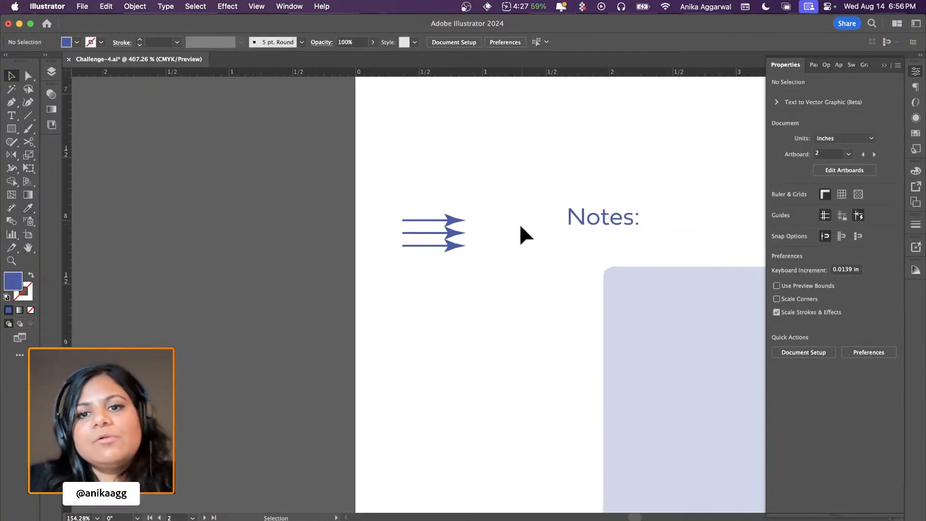
{"action": "scroll", "coordinate": [519, 223], "scroll_direction": "up", "scroll_amount": 5}
{"action": "scroll", "coordinate": [519, 223], "scroll_direction": "down", "scroll_amount": 5}
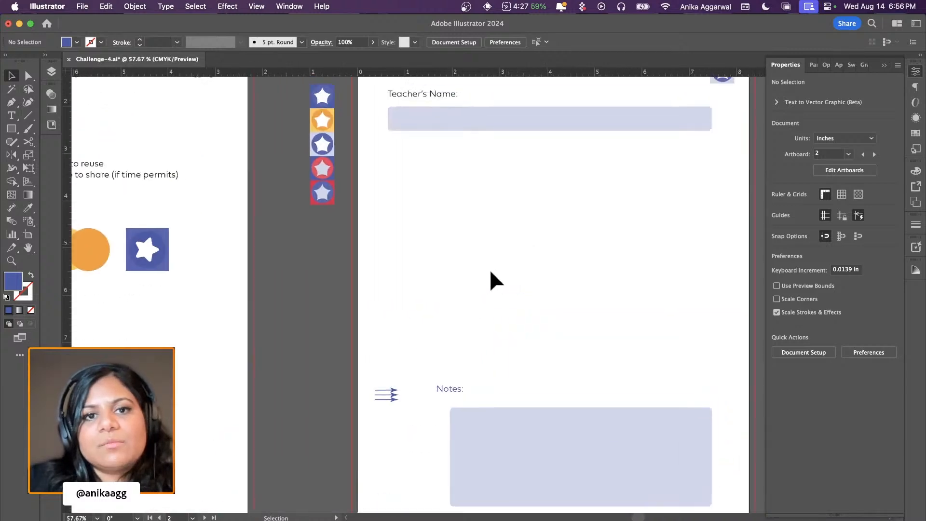
Recolor the "Teacher's Name:" label with the blue fill sampled from the "Notes:" label
{"action": "scroll", "coordinate": [491, 272], "scroll_direction": "up", "scroll_amount": 2}
{"action": "left_click", "coordinate": [427, 121]}
{"action": "key", "text": "i"}
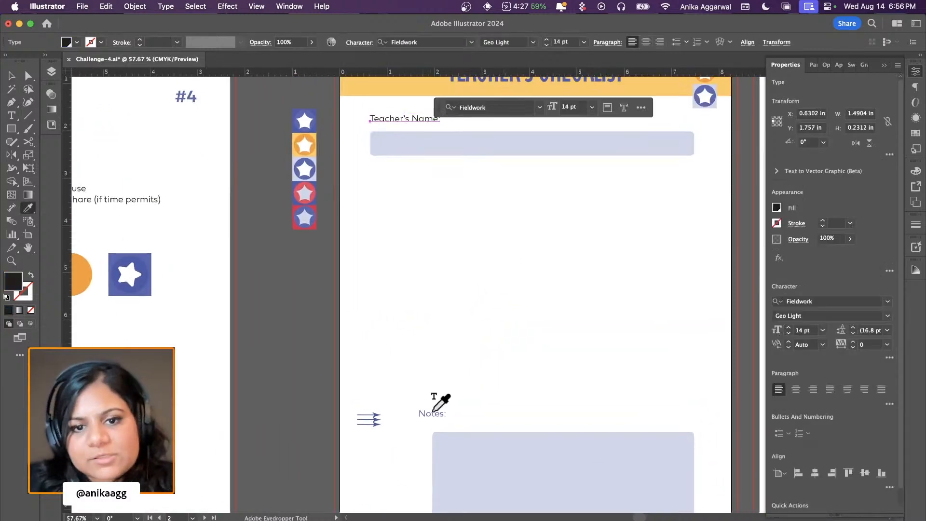
{"action": "left_click", "coordinate": [433, 411]}
{"action": "key", "text": "v"}
{"action": "left_click", "coordinate": [434, 312]}
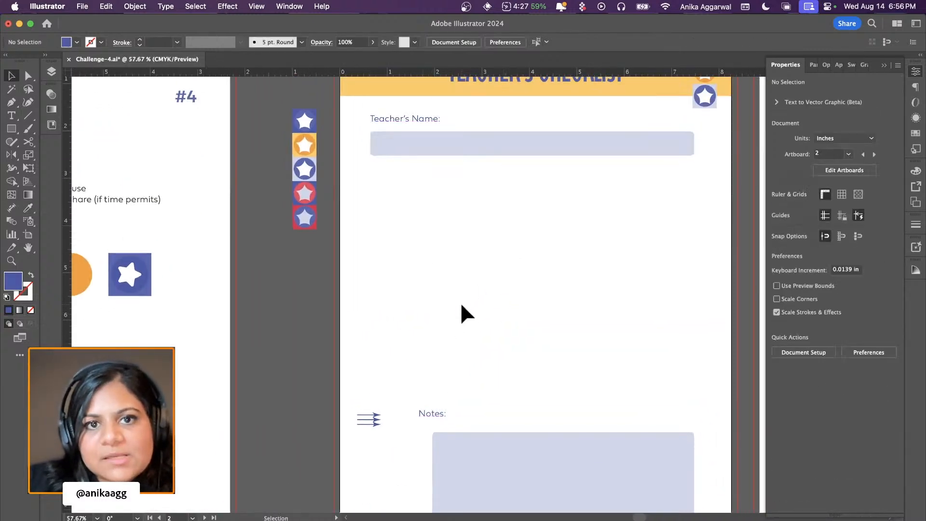
Move the "Notes:" label closer to the three arrows, level with them
{"action": "scroll", "coordinate": [412, 272], "scroll_direction": "down", "scroll_amount": 3}
{"action": "scroll", "coordinate": [411, 271], "scroll_direction": "down", "scroll_amount": 3}
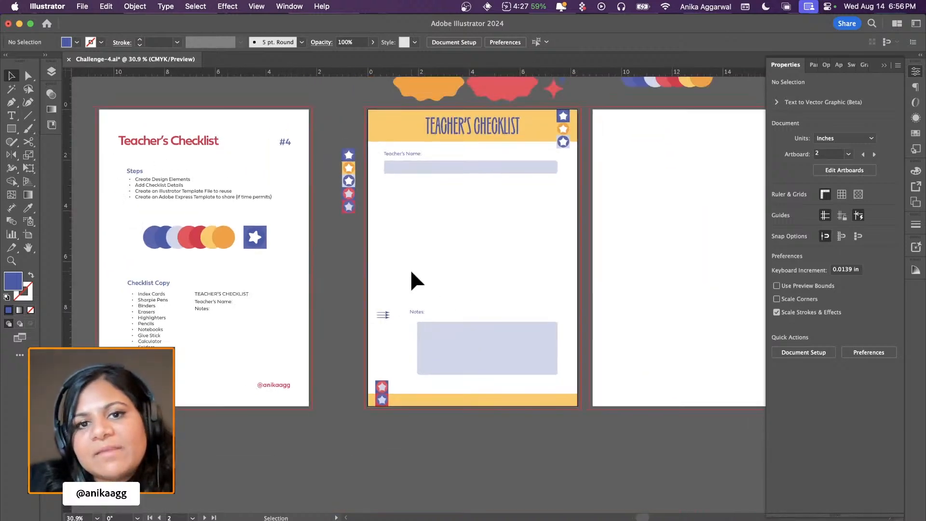
{"action": "scroll", "coordinate": [416, 281], "scroll_direction": "up", "scroll_amount": 3}
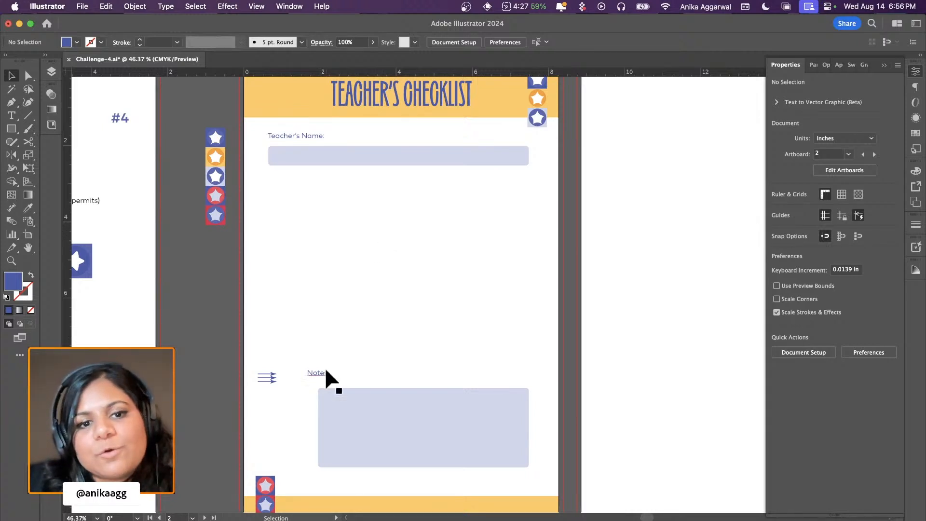
{"action": "left_click_drag", "start_coordinate": [327, 369], "coordinate": [265, 391]}
{"action": "scroll", "coordinate": [309, 371], "scroll_direction": "up", "scroll_amount": 5}
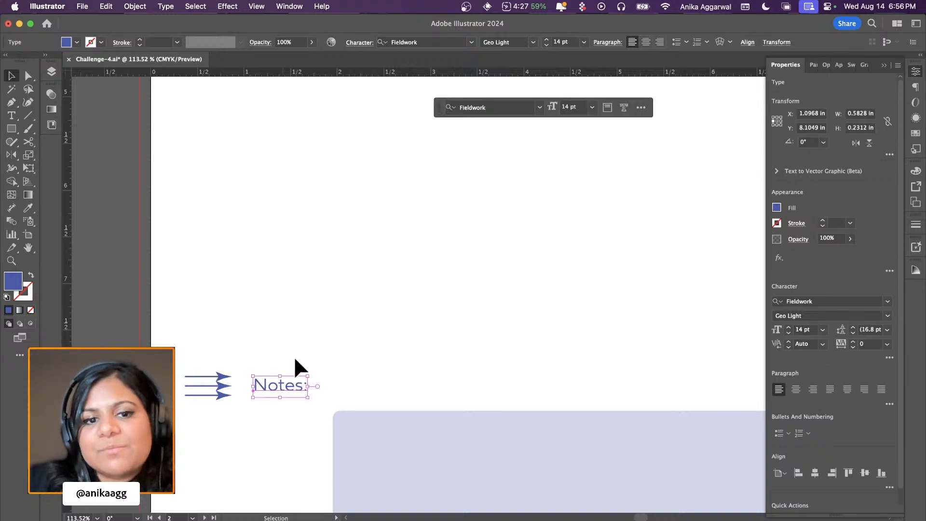
{"action": "scroll", "coordinate": [294, 368], "scroll_direction": "down", "scroll_amount": 5}
{"action": "left_click", "coordinate": [315, 294]}
Draw a blue square about 0.36 in wide just below the name field, aligned with the field's left edge
{"action": "scroll", "coordinate": [314, 293], "scroll_direction": "up", "scroll_amount": 5}
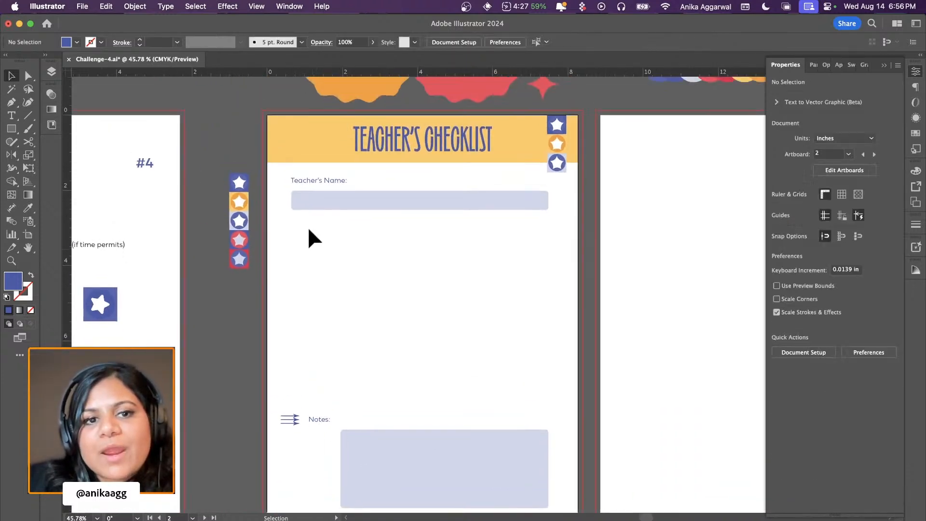
{"action": "scroll", "coordinate": [287, 220], "scroll_direction": "up", "scroll_amount": 3}
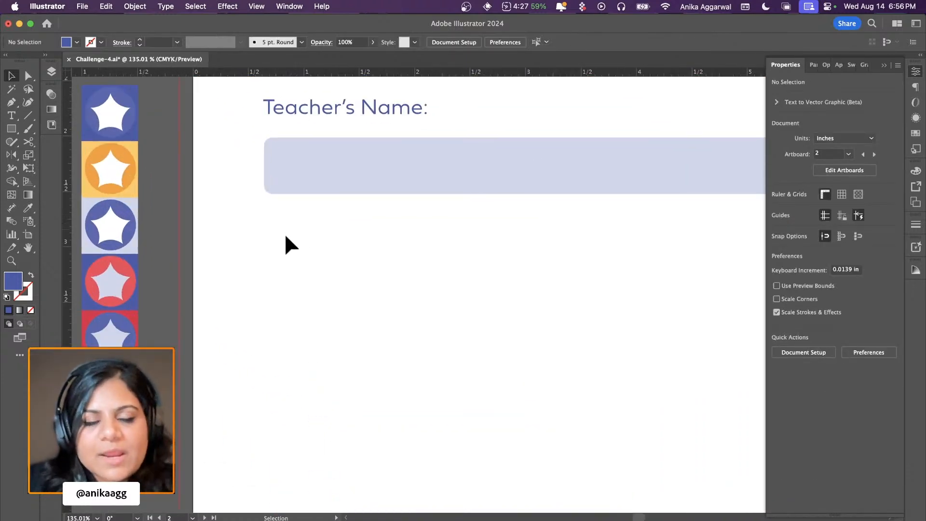
{"action": "key", "text": "m"}
{"action": "left_click_drag", "start_coordinate": [265, 217], "coordinate": [306, 258]}
{"action": "left_click", "coordinate": [14, 139]}
{"action": "left_click", "coordinate": [12, 129]}
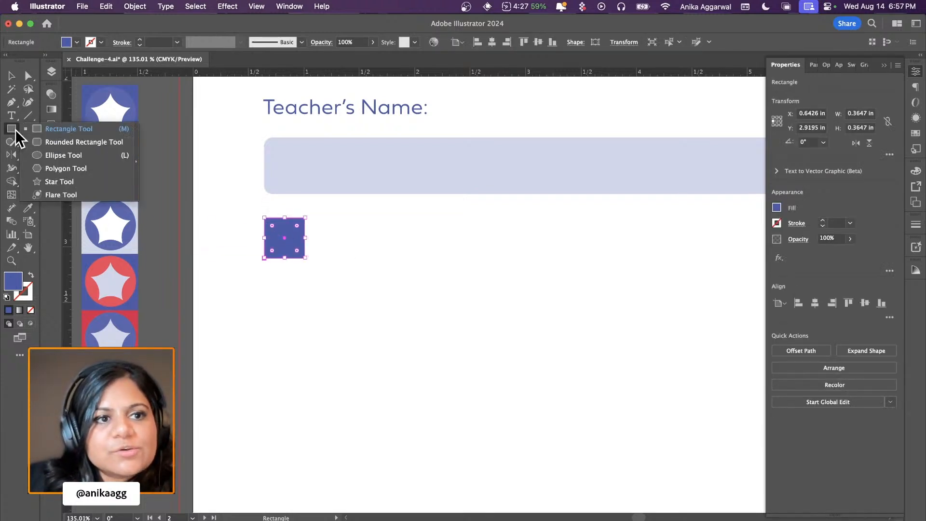
{"action": "left_click", "coordinate": [353, 239]}
{"action": "left_click", "coordinate": [353, 239]}
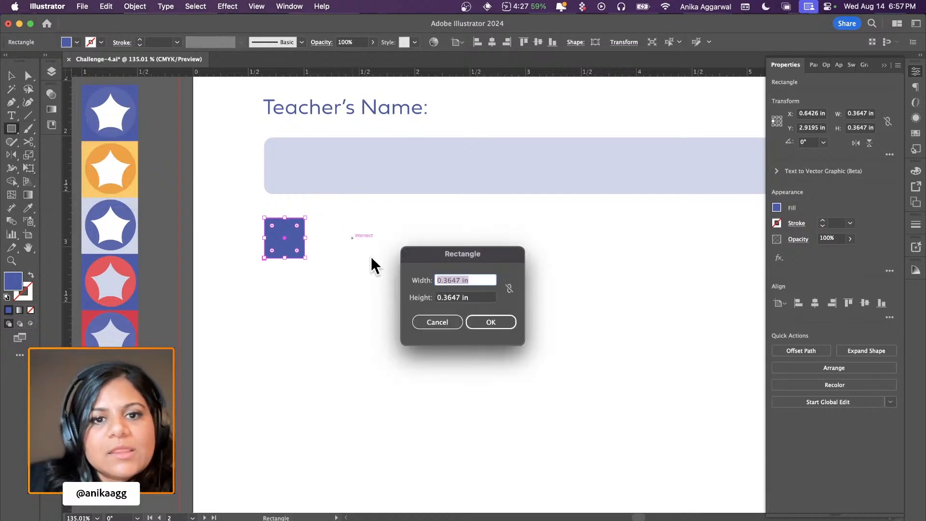
{"action": "left_click", "coordinate": [436, 319]}
Swap the square's fill and stroke for a 1 pt blue outline without fill, and slightly round its corners
{"action": "key", "text": "v"}
{"action": "left_click", "coordinate": [272, 246]}
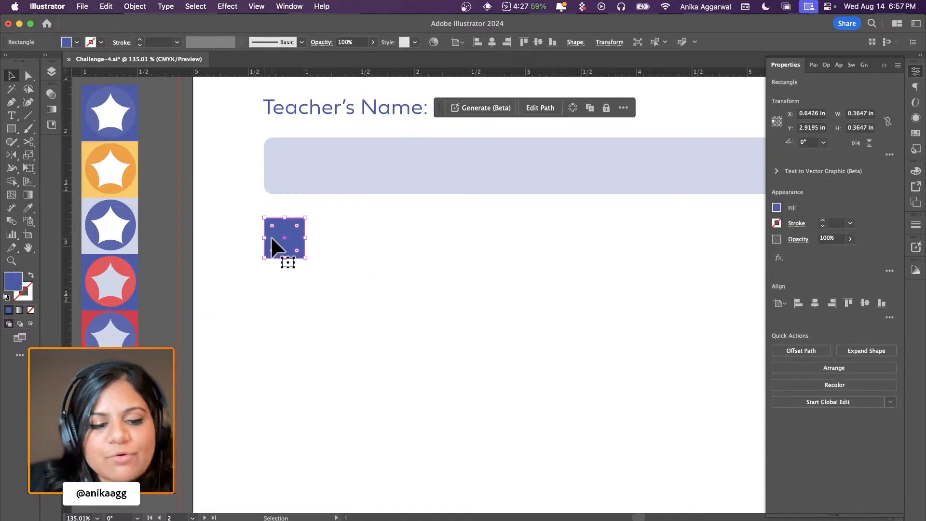
{"action": "key", "text": "shift+x"}
{"action": "scroll", "coordinate": [324, 232], "scroll_direction": "up", "scroll_amount": 5}
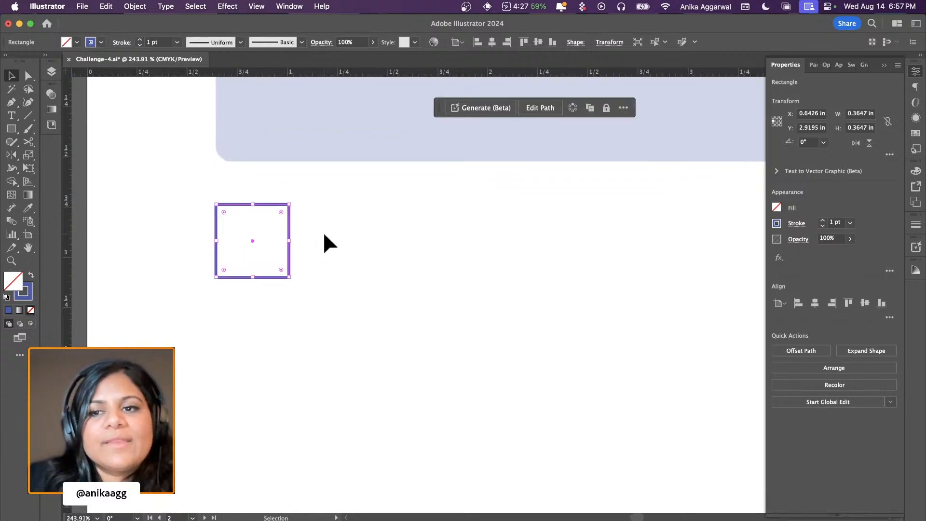
{"action": "scroll", "coordinate": [318, 238], "scroll_direction": "left", "scroll_amount": 3}
{"action": "scroll", "coordinate": [314, 237], "scroll_direction": "up", "scroll_amount": 5}
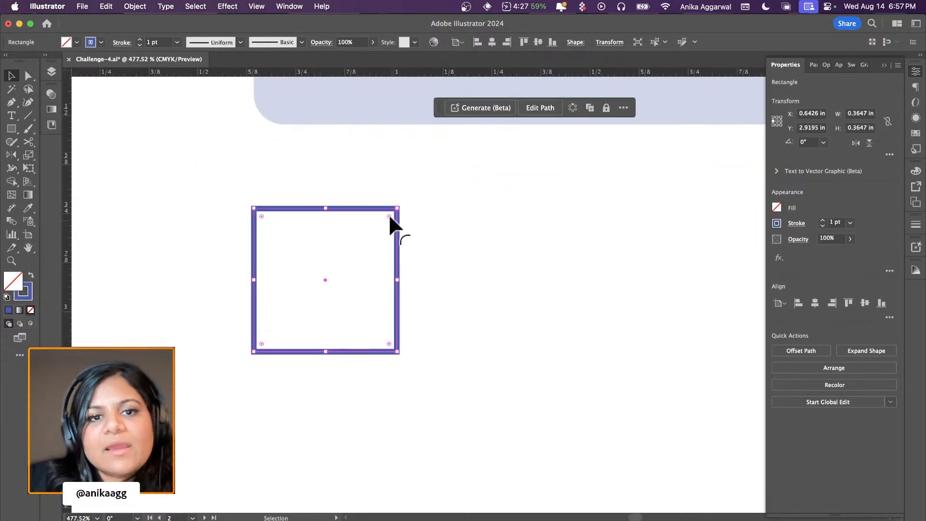
{"action": "left_click_drag", "start_coordinate": [389, 213], "coordinate": [382, 216]}
{"action": "left_click", "coordinate": [450, 258]}
Draw a straight horizontal line about 6.84 in long with the Pen tool, spanning the full width of the name field
{"action": "scroll", "coordinate": [450, 259], "scroll_direction": "down", "scroll_amount": 10}
{"action": "scroll", "coordinate": [449, 259], "scroll_direction": "down", "scroll_amount": 3}
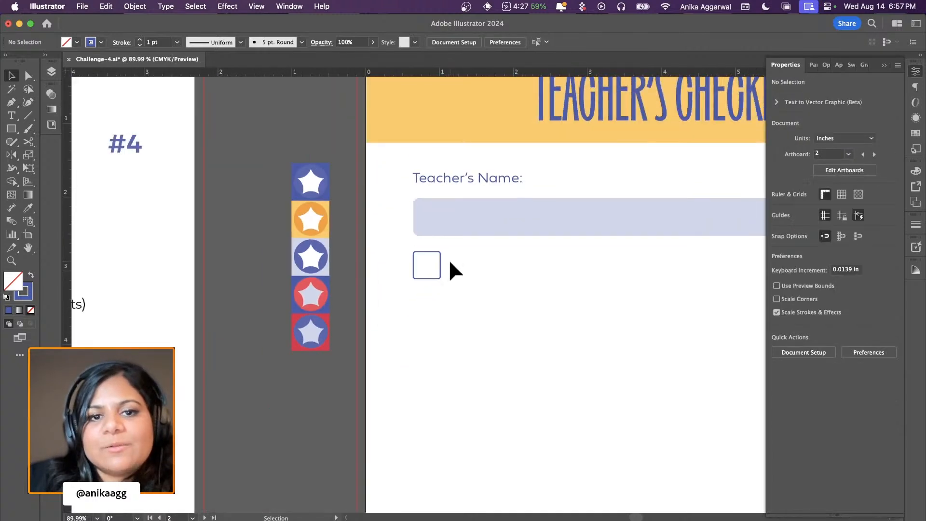
{"action": "scroll", "coordinate": [337, 236], "scroll_direction": "up", "scroll_amount": 8}
{"action": "scroll", "coordinate": [337, 235], "scroll_direction": "up", "scroll_amount": 2}
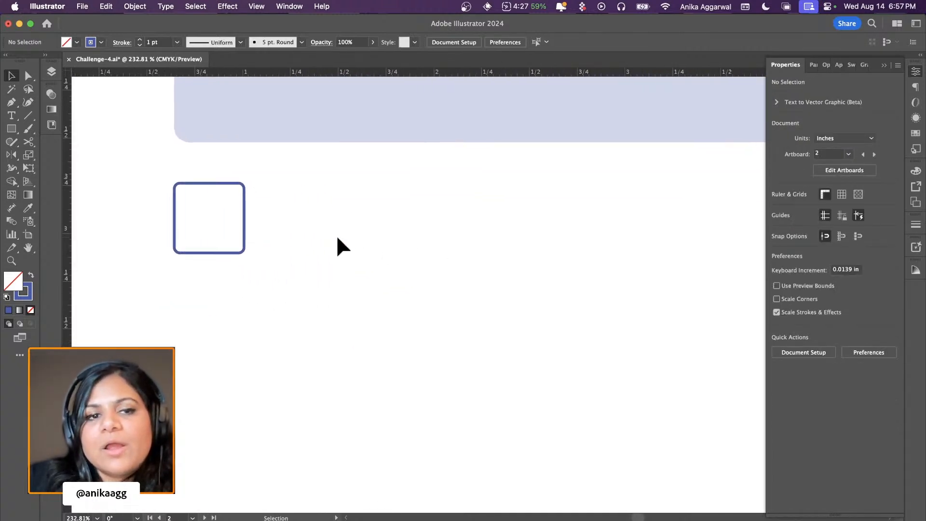
{"action": "scroll", "coordinate": [142, 201], "scroll_direction": "down", "scroll_amount": 3}
{"action": "scroll", "coordinate": [276, 239], "scroll_direction": "down", "scroll_amount": 3}
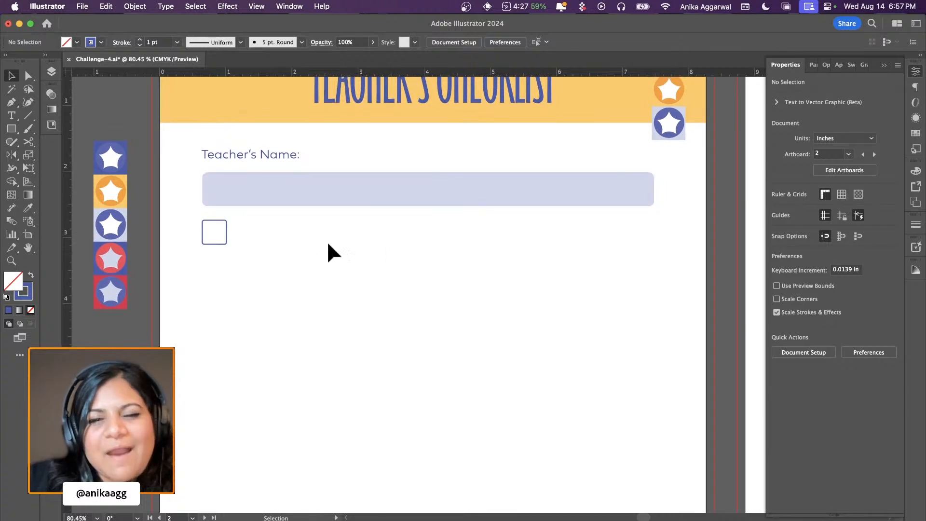
{"action": "key", "text": "p"}
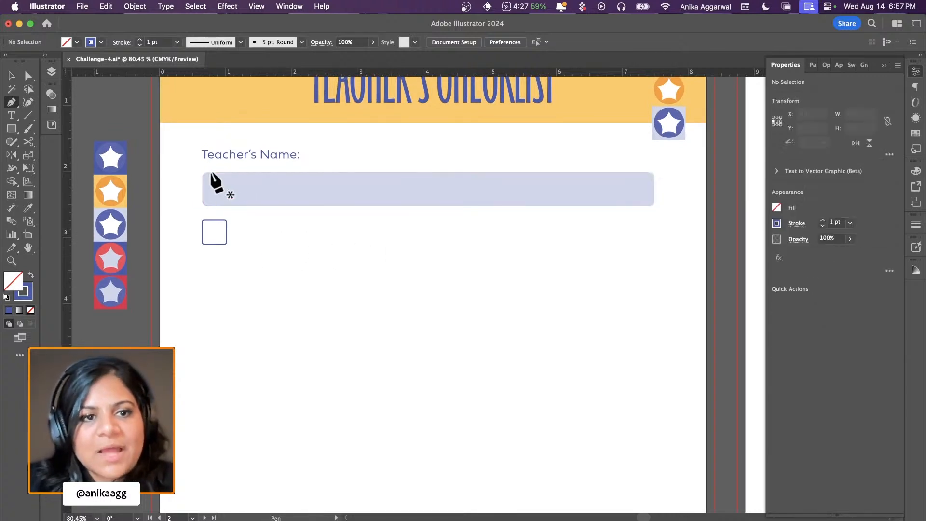
{"action": "left_click", "coordinate": [202, 200]}
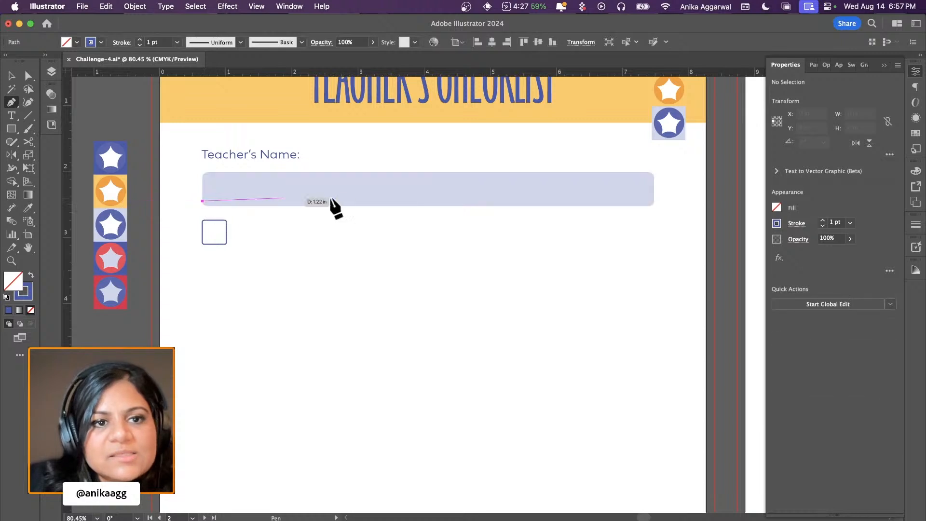
{"action": "left_click", "coordinate": [653, 200]}
{"action": "key", "text": "v"}
{"action": "left_click", "coordinate": [454, 245]}
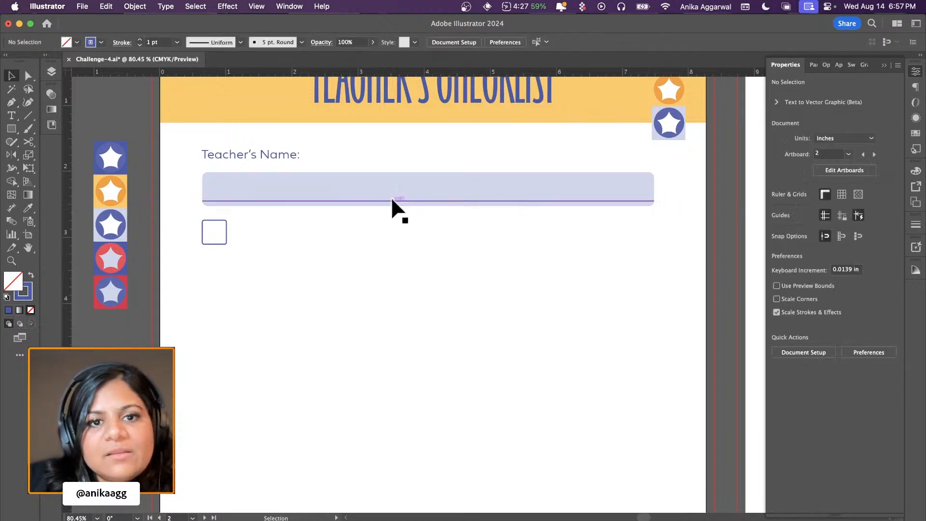
Halve the line's width by dividing its current value by 2
{"action": "left_click", "coordinate": [392, 201]}
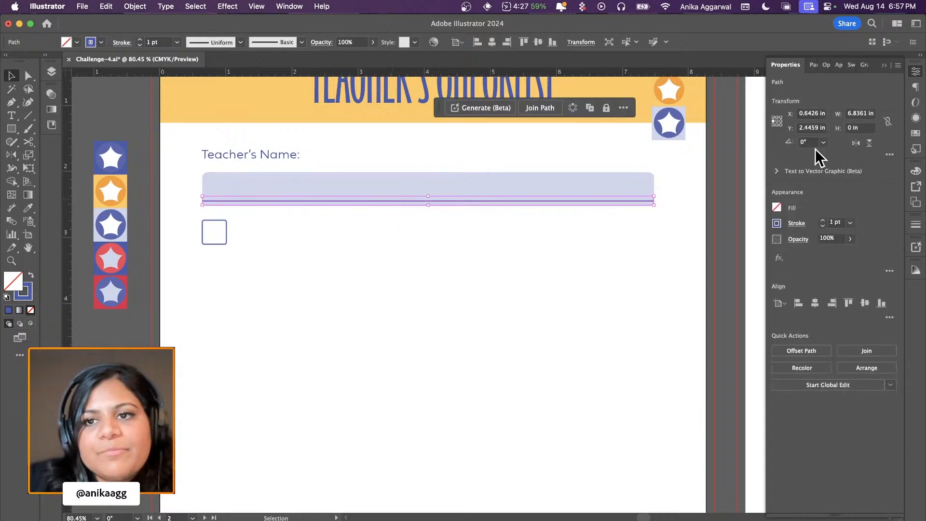
{"action": "left_click", "coordinate": [868, 113]}
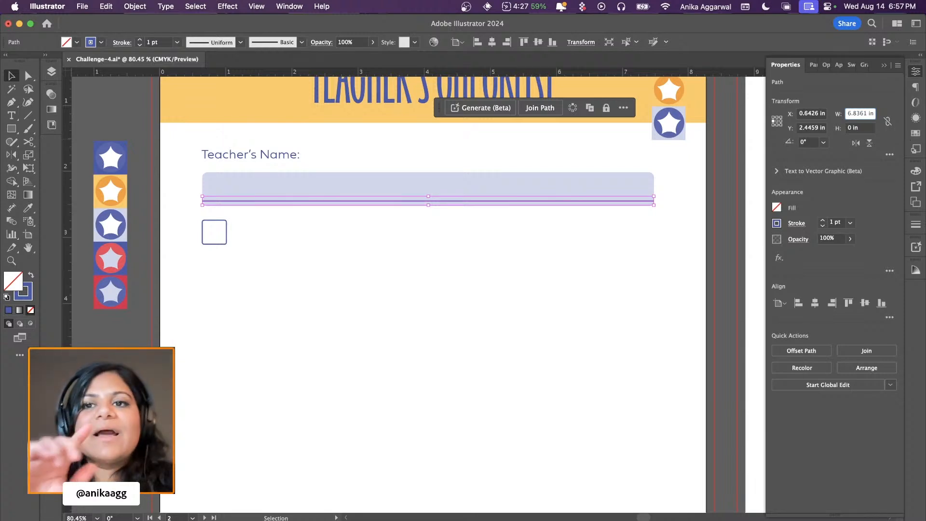
{"action": "type", "text": "/"}
{"action": "type", "text": "2"}
{"action": "key", "text": "Return"}
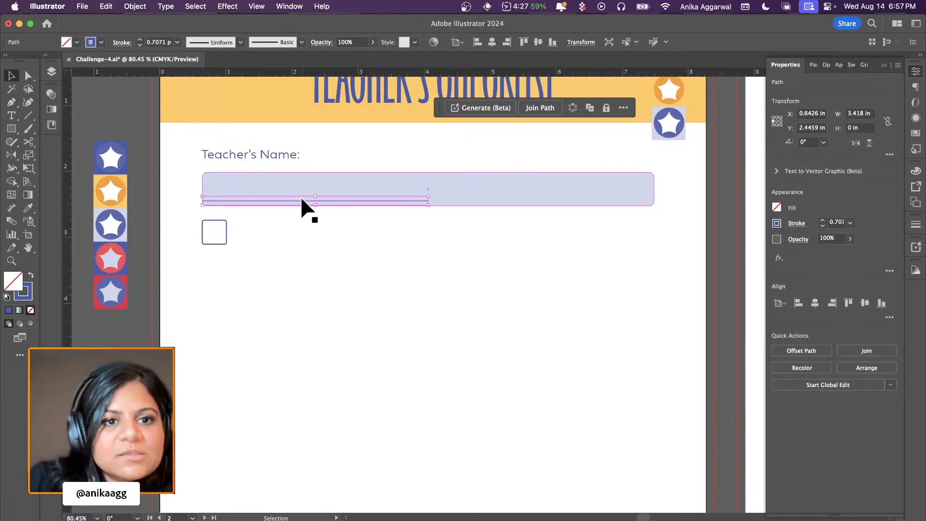
Move the line beside the checkbox at its bottom edge and set its stroke weight to 1 pt
{"action": "left_click_drag", "start_coordinate": [301, 201], "coordinate": [331, 246]}
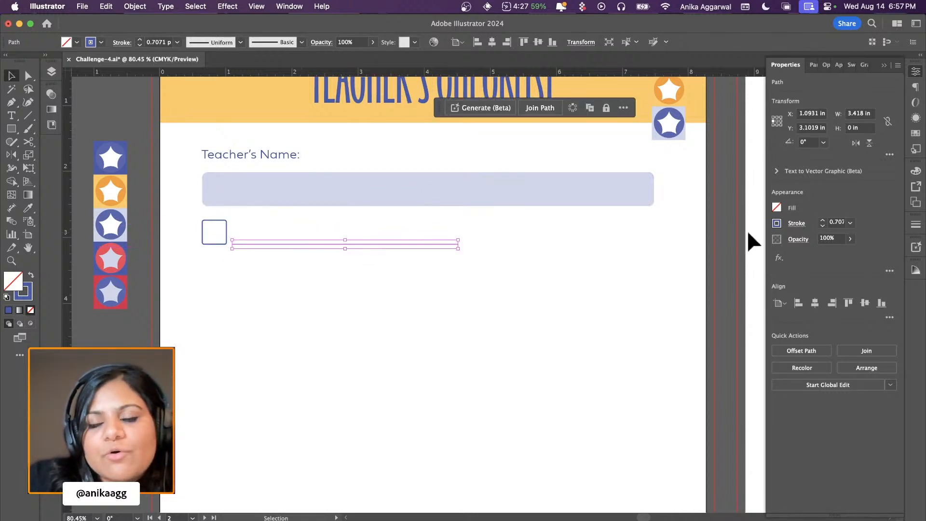
{"action": "left_click", "coordinate": [823, 220]}
{"action": "left_click", "coordinate": [374, 256]}
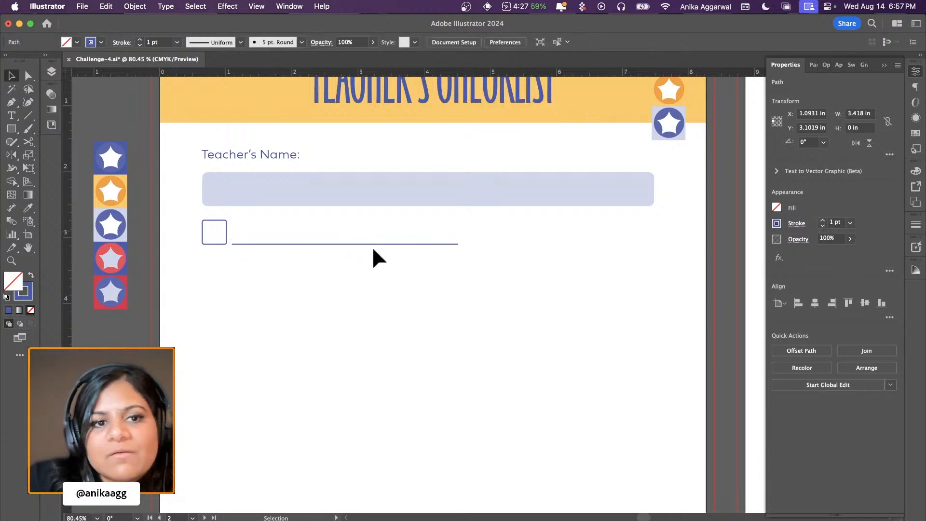
Slide the line left along the checkbox's bottom edge so its start aligns with the checkbox's left side
{"action": "left_click", "coordinate": [254, 243]}
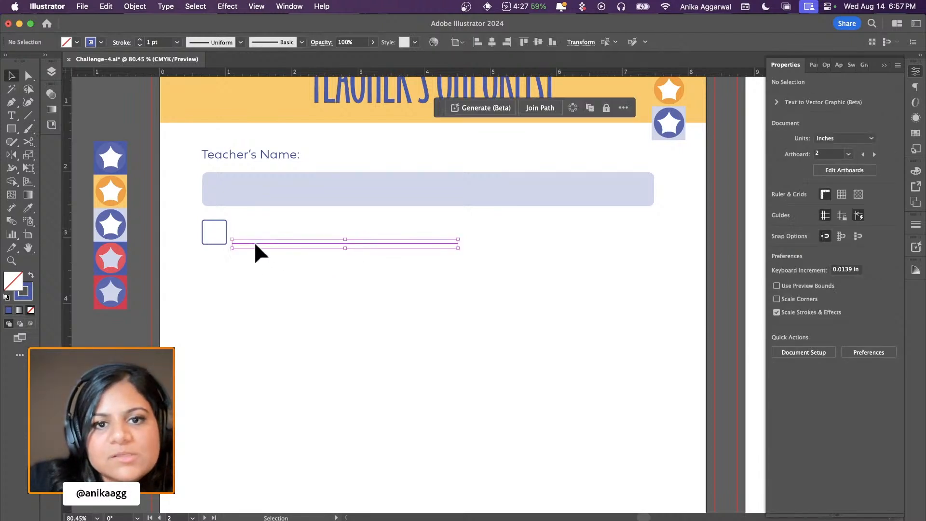
{"action": "left_click", "coordinate": [292, 258]}
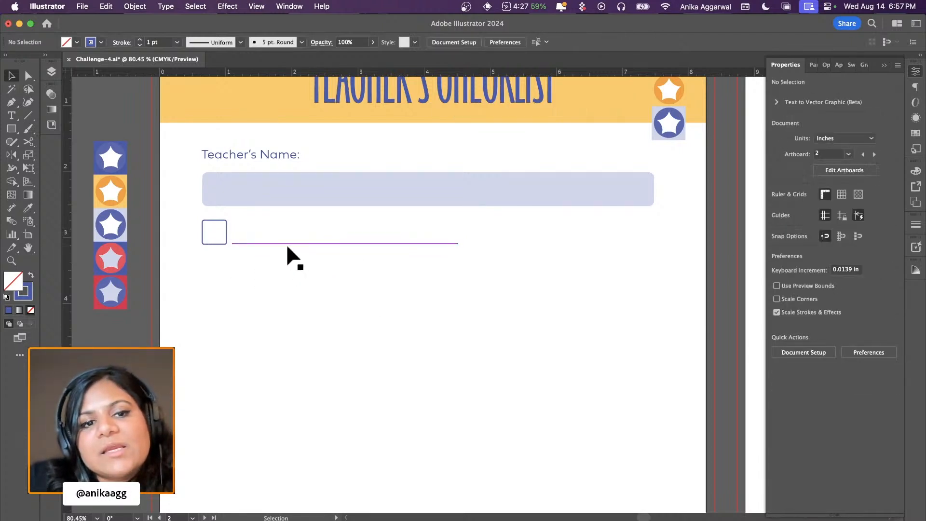
{"action": "left_click_drag", "start_coordinate": [281, 244], "coordinate": [252, 244]}
{"action": "left_click", "coordinate": [227, 225], "text": "shift"}
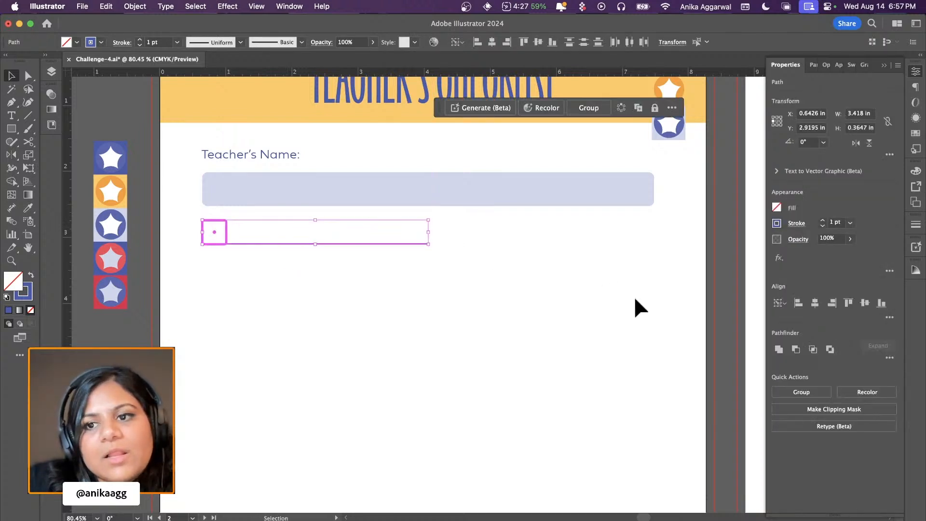
{"action": "left_click", "coordinate": [161, 224]}
Shorten the line from its left end to about 2.86 in so it starts a small gap after the checkbox
{"action": "scroll", "coordinate": [209, 239], "scroll_direction": "up", "scroll_amount": 4}
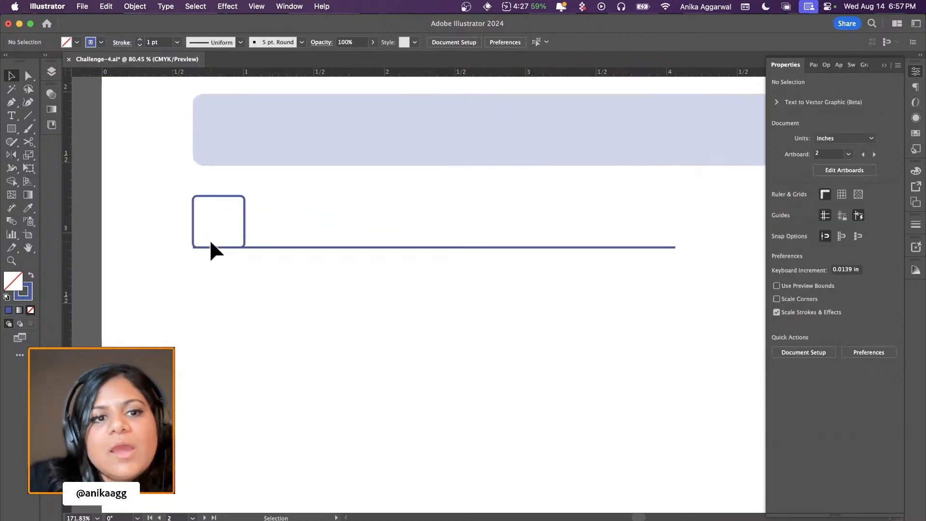
{"action": "left_click", "coordinate": [272, 247]}
{"action": "key", "text": "a"}
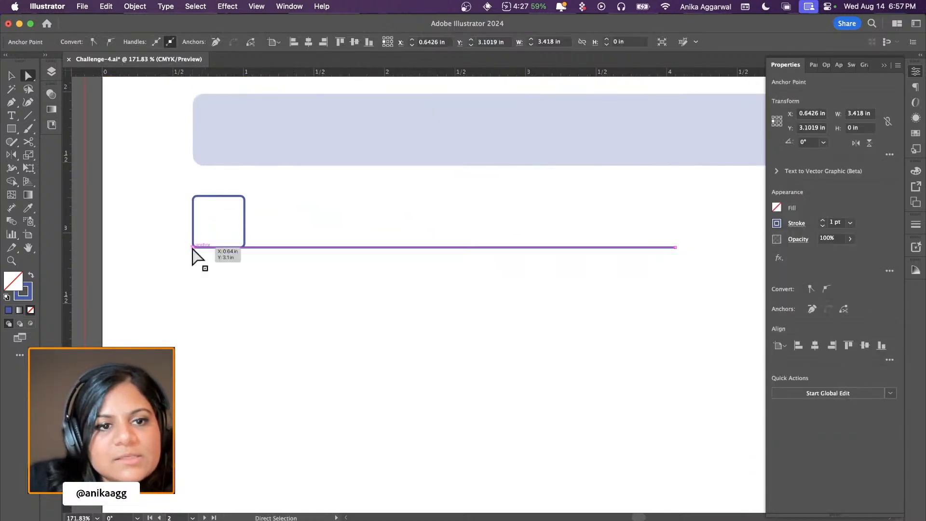
{"action": "left_click_drag", "start_coordinate": [193, 247], "coordinate": [270, 249]}
{"action": "key", "text": "v"}
{"action": "left_click", "coordinate": [294, 299]}
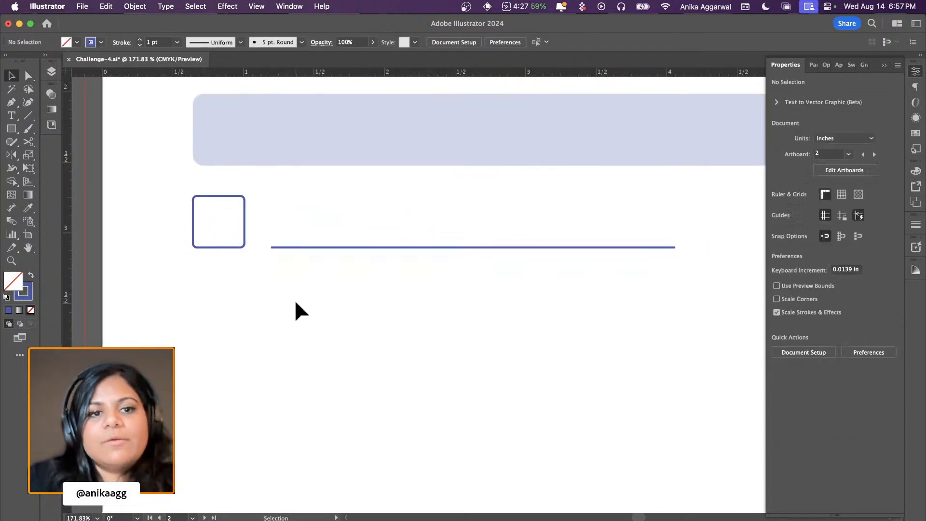
Give the line beside the checkbox a round cap and a dashed stroke with 6 pt dashes and 2 pt gaps
{"action": "key", "text": "super+0"}
{"action": "scroll", "coordinate": [296, 223], "scroll_direction": "left", "scroll_amount": 2}
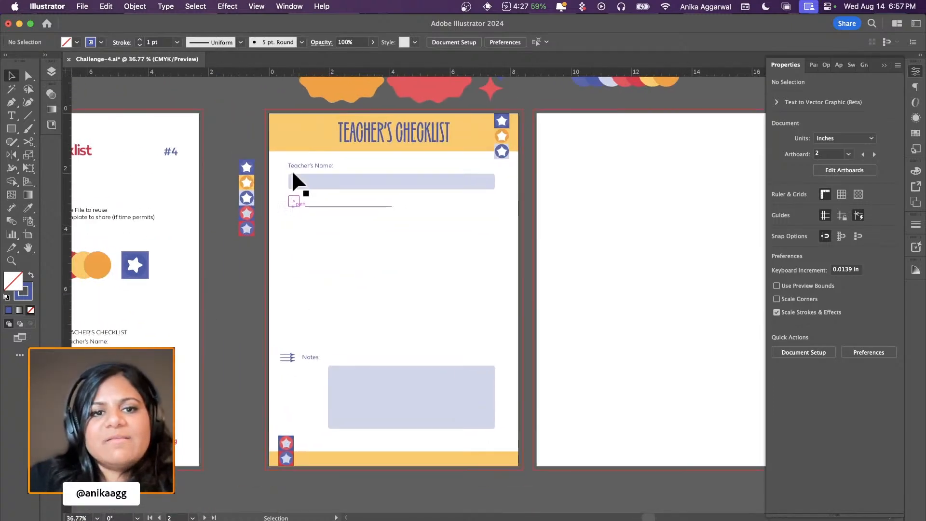
{"action": "scroll", "coordinate": [292, 170], "scroll_direction": "up", "scroll_amount": 5}
{"action": "scroll", "coordinate": [338, 220], "scroll_direction": "down", "scroll_amount": 3}
{"action": "scroll", "coordinate": [332, 220], "scroll_direction": "right", "scroll_amount": 3}
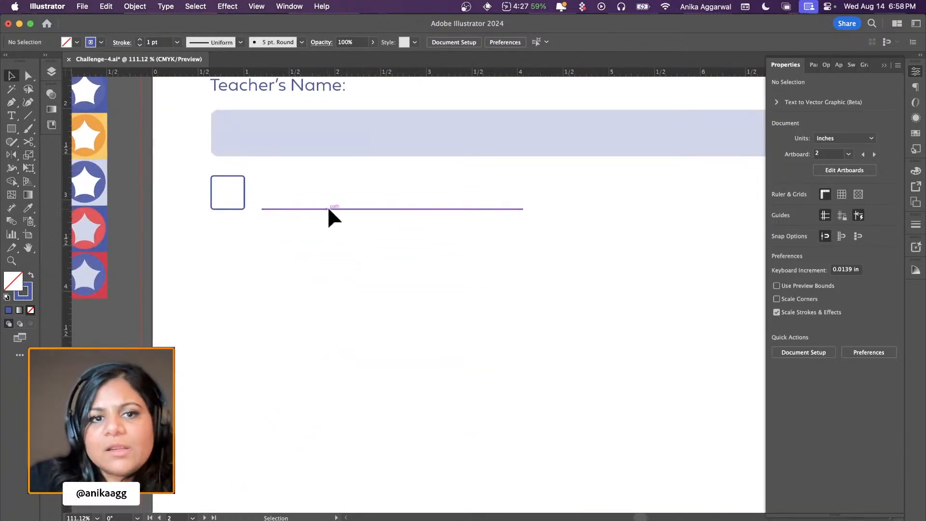
{"action": "left_click", "coordinate": [327, 208]}
{"action": "left_click", "coordinate": [777, 222]}
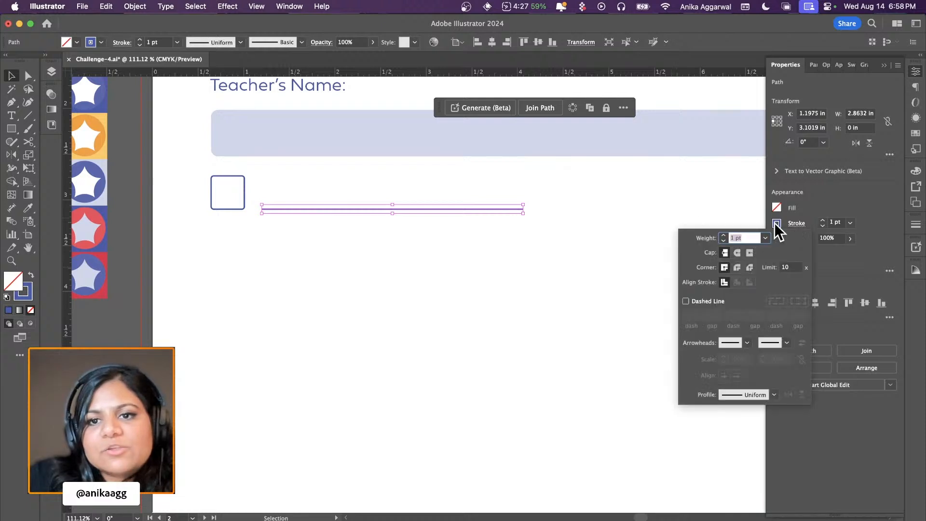
{"action": "left_click", "coordinate": [737, 254]}
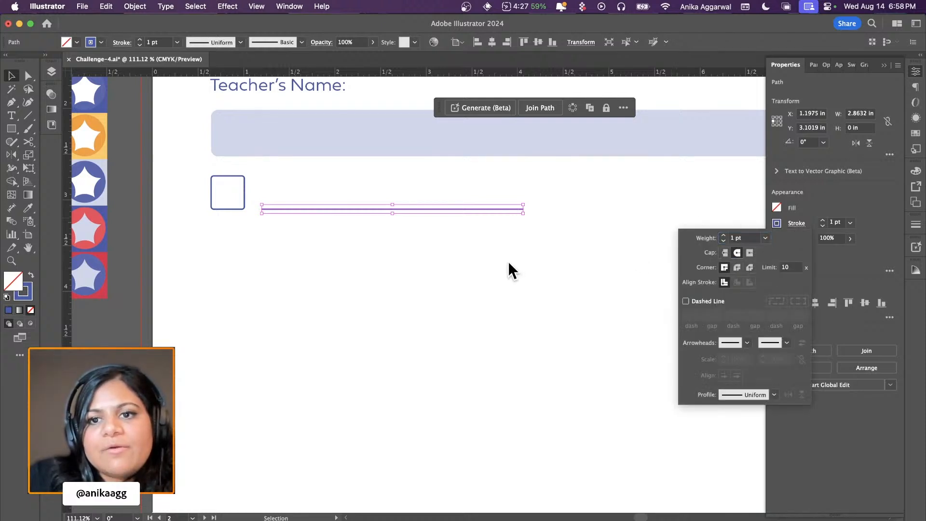
{"action": "left_click", "coordinate": [695, 300]}
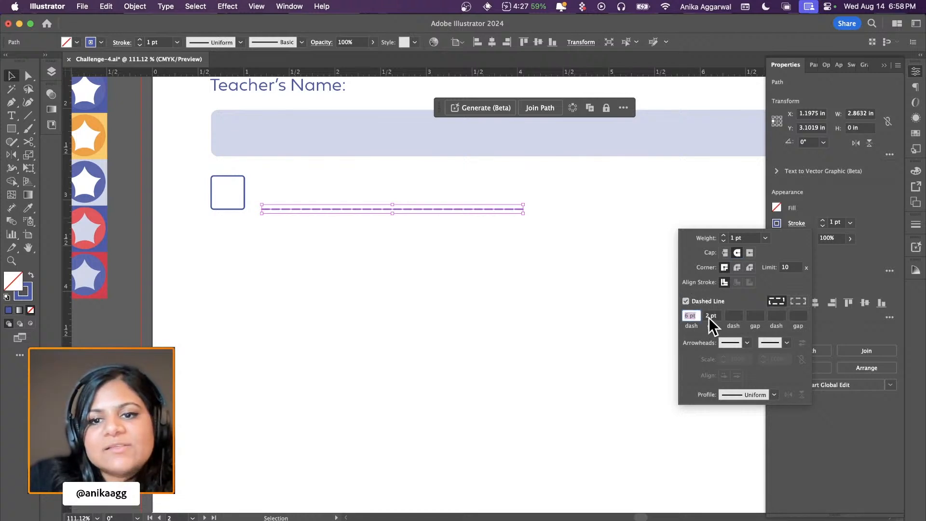
{"action": "left_click", "coordinate": [533, 278]}
{"action": "left_click", "coordinate": [529, 279]}
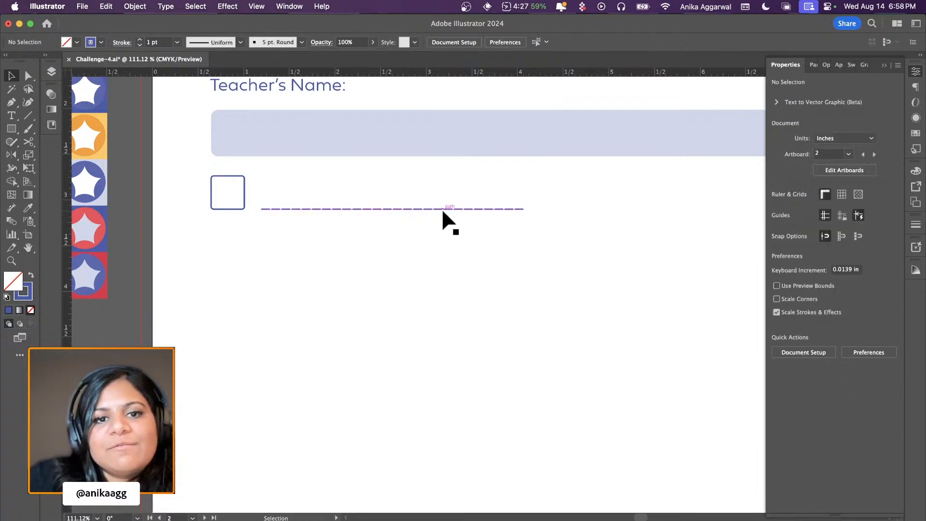
Widen the gaps between the dashes of the line beside the checkbox
{"action": "left_click", "coordinate": [442, 210]}
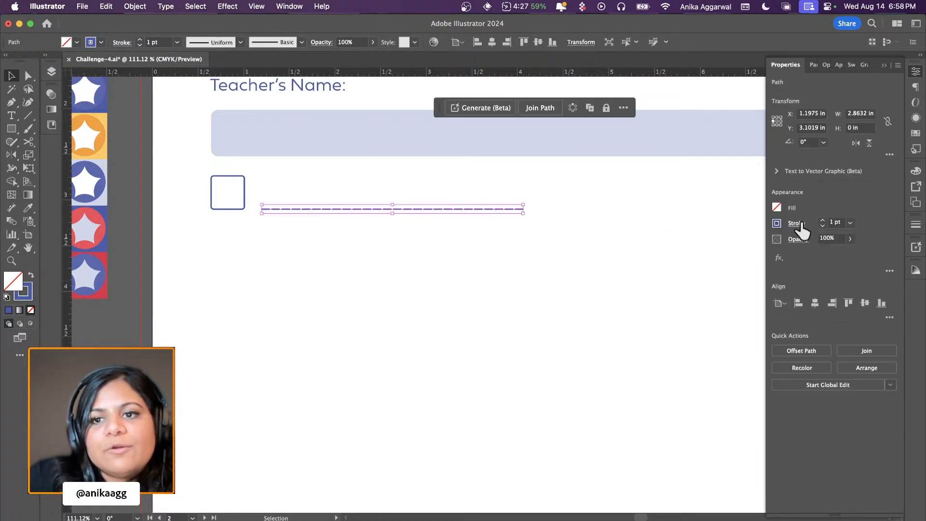
{"action": "left_click", "coordinate": [795, 223]}
{"action": "left_click", "coordinate": [707, 317]}
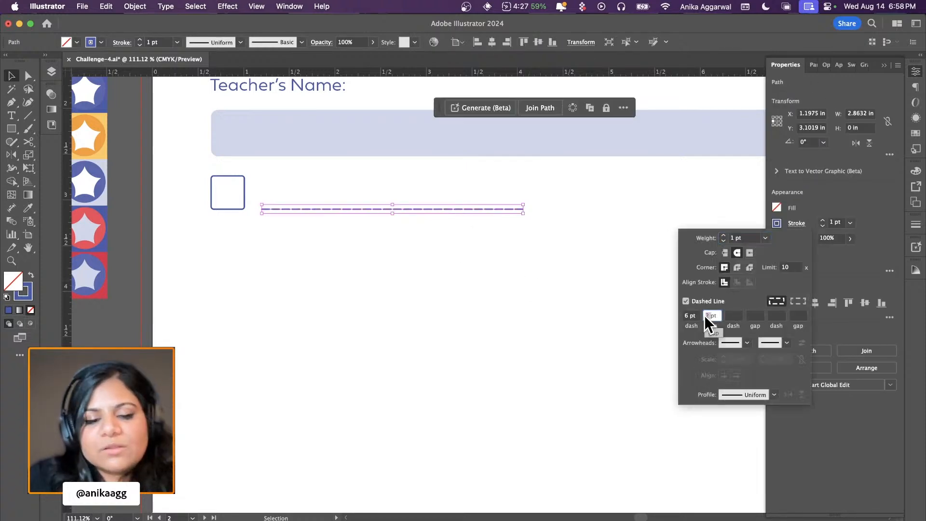
{"action": "left_click", "coordinate": [556, 292]}
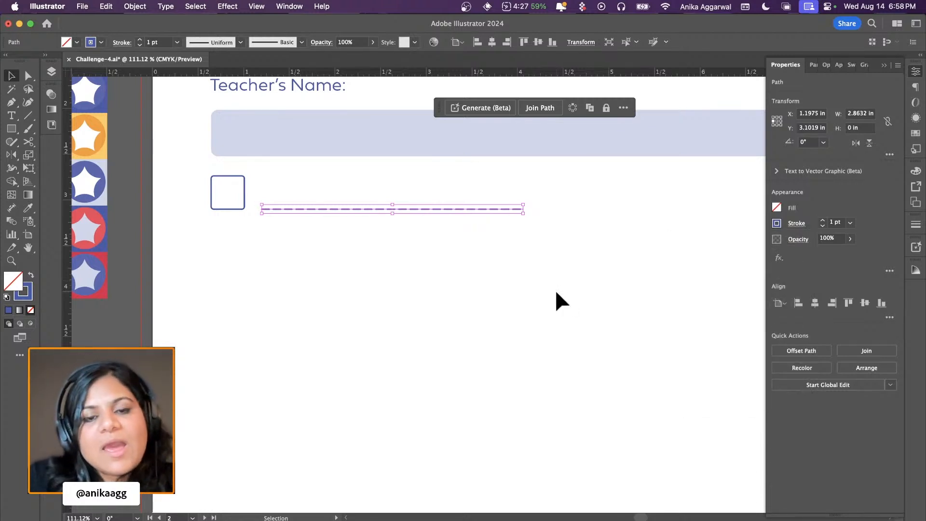
{"action": "left_click", "coordinate": [556, 292]}
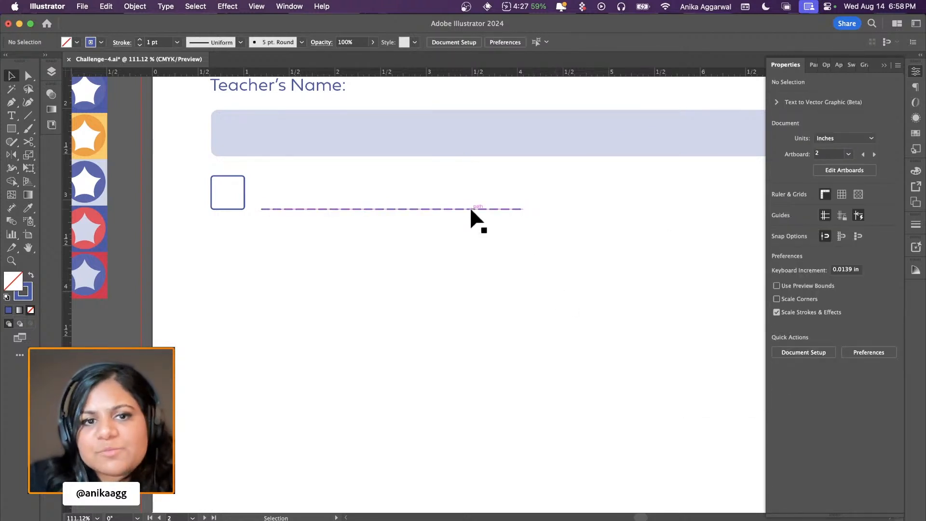
Scale the checkbox down proportionally to about 0.22 in square, keeping its bottom-left corner in place
{"action": "scroll", "coordinate": [409, 246], "scroll_direction": "down", "scroll_amount": 3}
{"action": "scroll", "coordinate": [402, 235], "scroll_direction": "down", "scroll_amount": 3}
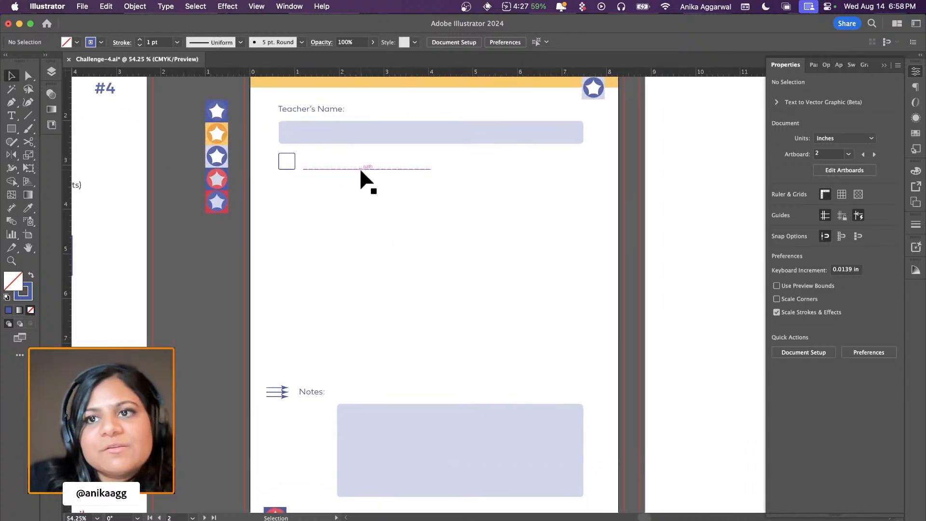
{"action": "left_click", "coordinate": [360, 170]}
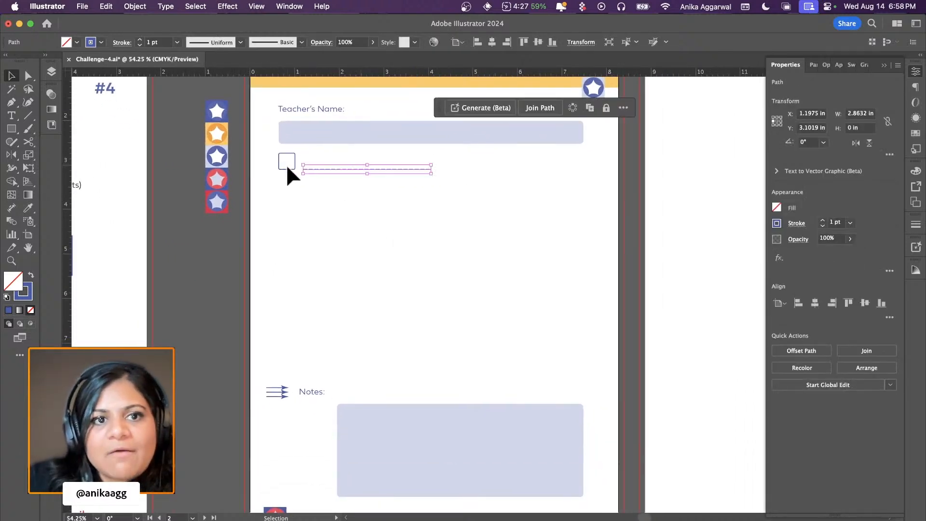
{"action": "left_click", "coordinate": [286, 166]}
{"action": "left_click", "coordinate": [287, 169]}
{"action": "scroll", "coordinate": [288, 153], "scroll_direction": "up", "scroll_amount": 2}
{"action": "scroll", "coordinate": [288, 153], "scroll_direction": "up", "scroll_amount": 3}
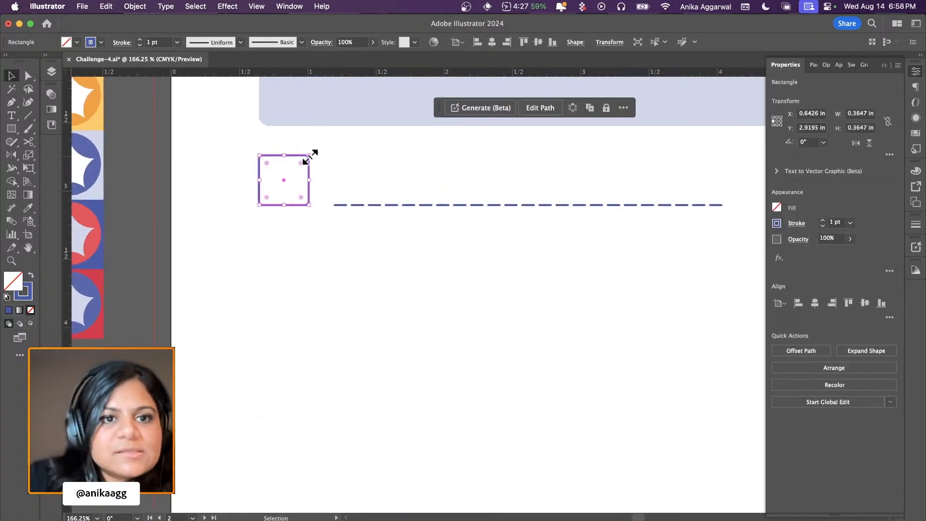
{"action": "left_click_drag", "start_coordinate": [309, 155], "coordinate": [290, 176]}
{"action": "left_click", "coordinate": [345, 162]}
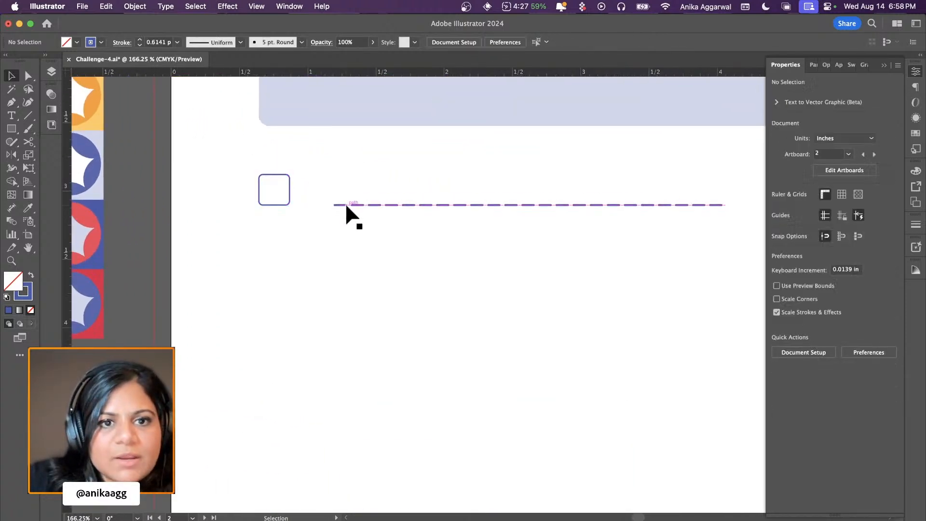
Extend the start of the dashed line toward the smaller checkbox, leaving only a small gap between them
{"action": "left_click", "coordinate": [345, 204]}
{"action": "key", "text": "a"}
{"action": "left_click_drag", "start_coordinate": [335, 205], "coordinate": [305, 204]}
{"action": "left_click", "coordinate": [345, 176]}
{"action": "scroll", "coordinate": [346, 182], "scroll_direction": "down", "scroll_amount": 4}
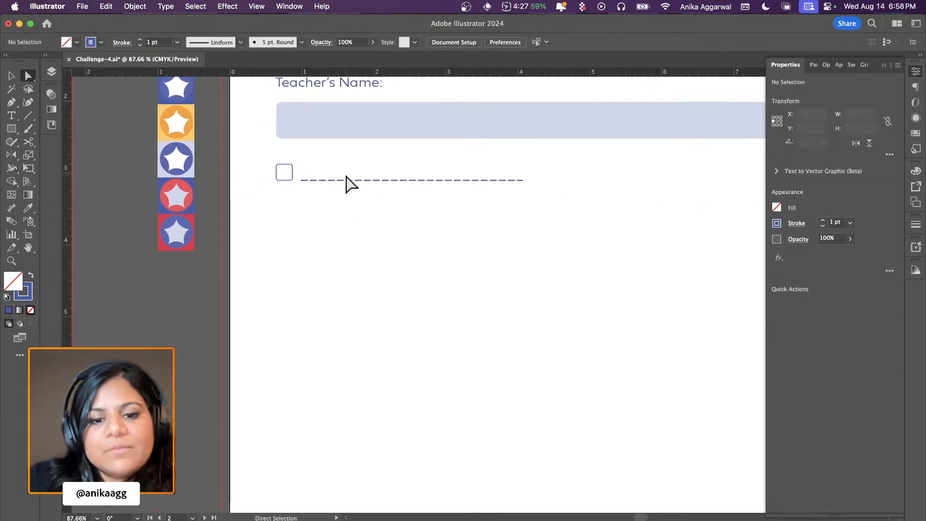
Set the checkbox's stroke weight to 1 pt and group it with the dashed line as one row
{"action": "key", "text": "v"}
{"action": "left_click_drag", "start_coordinate": [325, 163], "coordinate": [324, 165]}
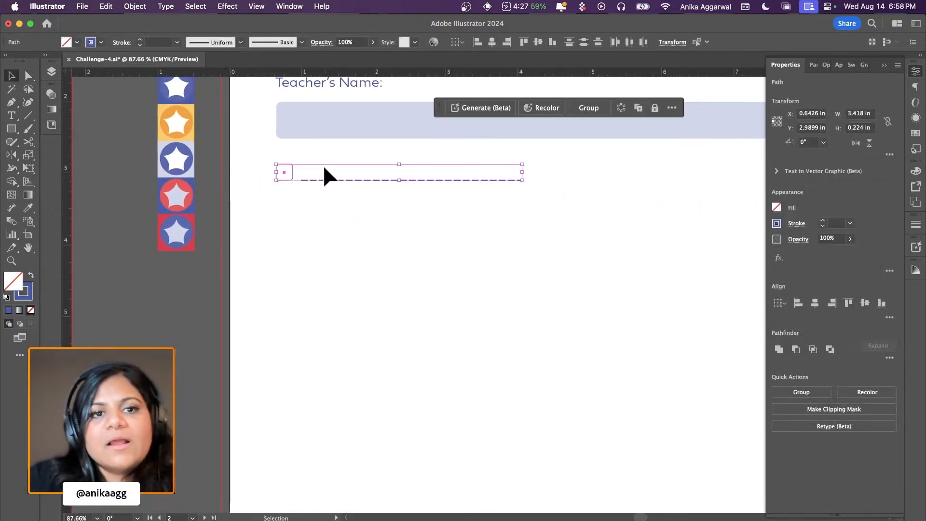
{"action": "left_click", "coordinate": [296, 182]}
{"action": "left_click", "coordinate": [293, 181]}
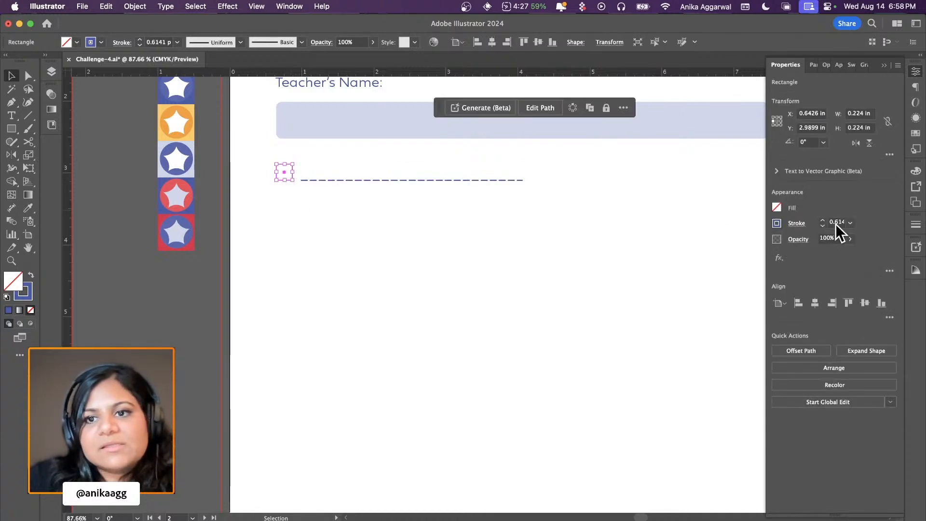
{"action": "left_click_drag", "start_coordinate": [361, 204], "coordinate": [286, 167]}
{"action": "key", "text": "a"}
{"action": "key", "text": "super+g"}
{"action": "scroll", "coordinate": [317, 197], "scroll_direction": "down", "scroll_amount": 5}
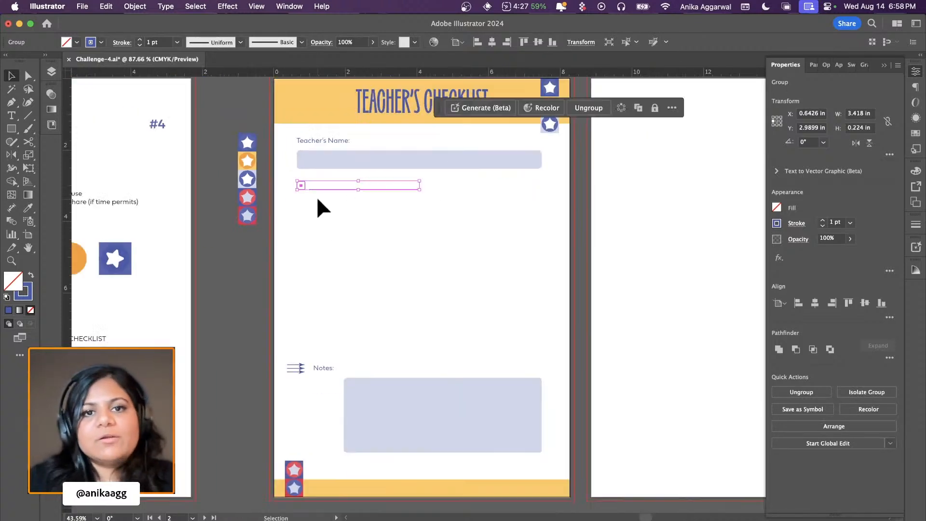
{"action": "scroll", "coordinate": [328, 228], "scroll_direction": "down", "scroll_amount": 2}
{"action": "left_click", "coordinate": [341, 224]}
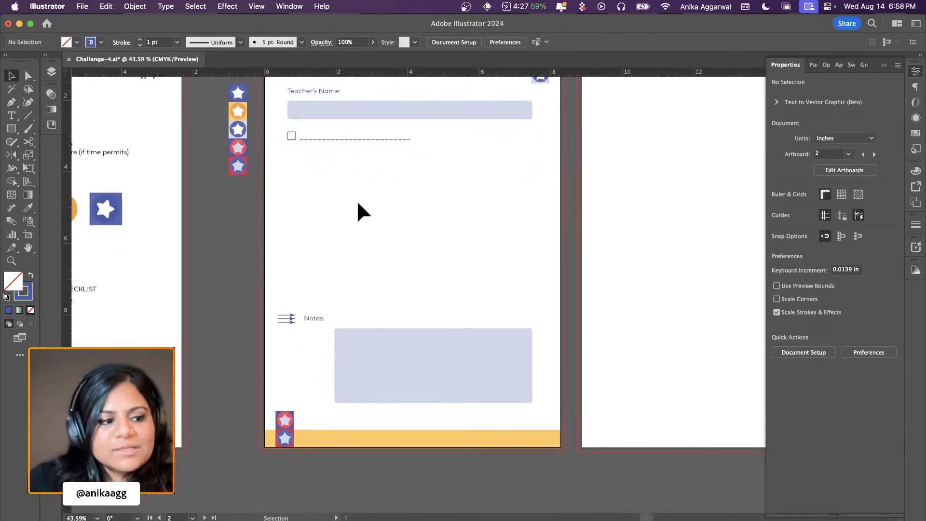
{"action": "scroll", "coordinate": [359, 198], "scroll_direction": "up", "scroll_amount": 2}
{"action": "scroll", "coordinate": [317, 179], "scroll_direction": "up", "scroll_amount": 2}
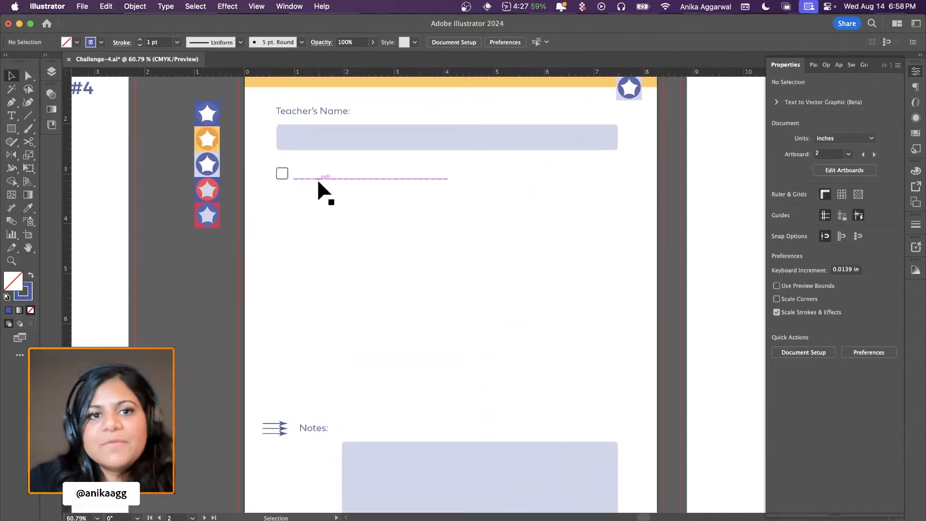
{"action": "left_click", "coordinate": [318, 179]}
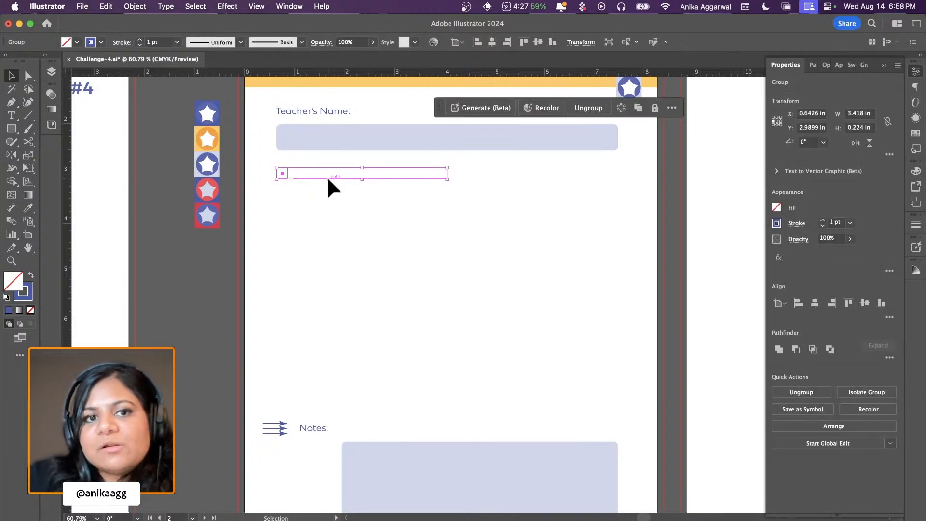
{"action": "left_click_drag", "start_coordinate": [327, 179], "coordinate": [328, 204]}
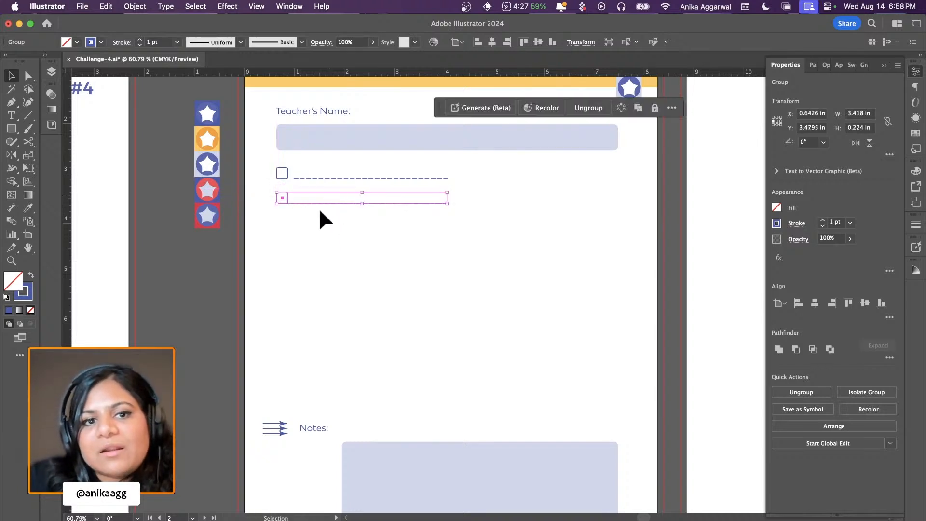
{"action": "key", "text": "Delete"}
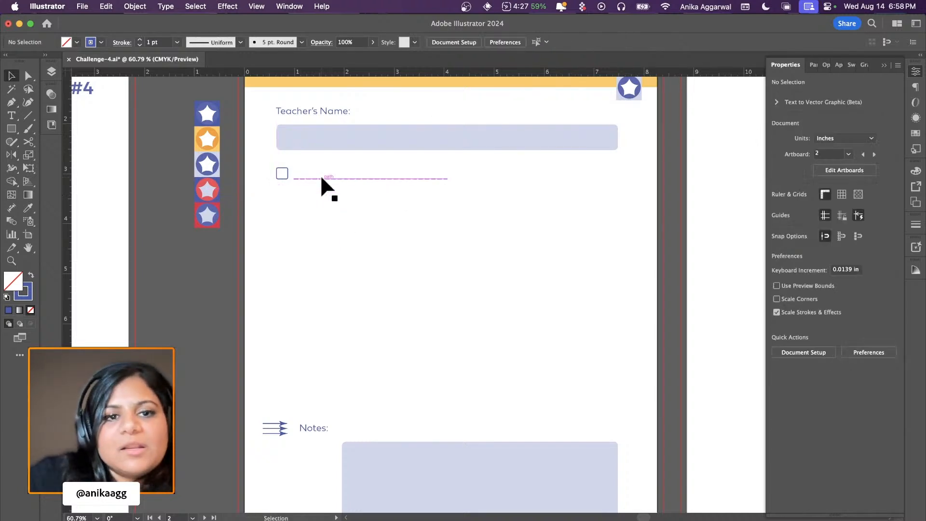
Duplicate the checkbox row about 0.34 in straight below and repeat the copy until the column has 13 evenly spaced rows
{"action": "left_click", "coordinate": [321, 178]}
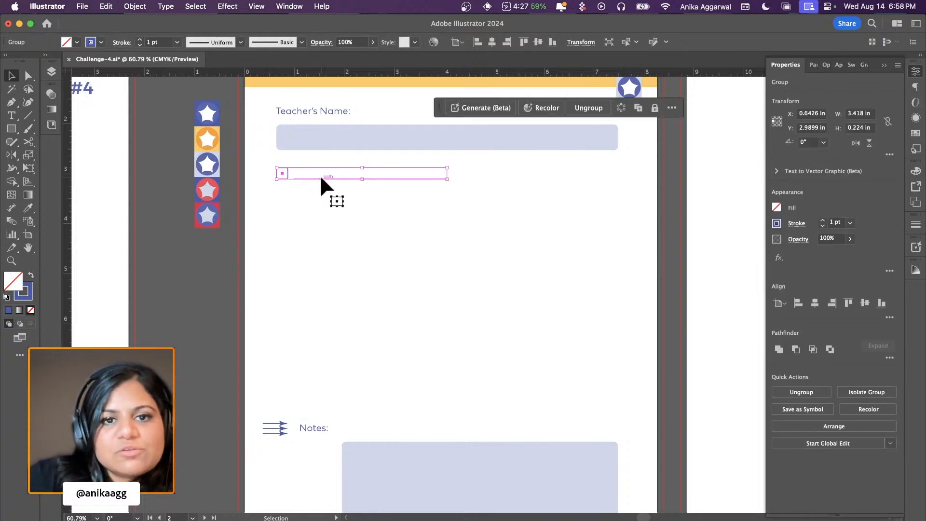
{"action": "left_click_drag", "start_coordinate": [321, 178], "coordinate": [323, 199]}
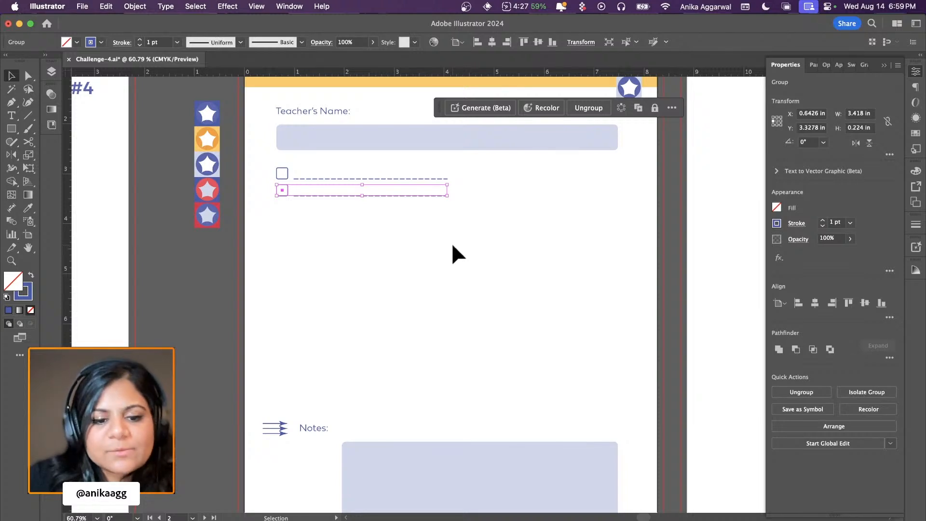
{"action": "key", "text": "super+d"}
{"action": "key", "text": "super+d"}
{"action": "key", "text": "super+d"}
{"action": "key", "text": "super+d"}
{"action": "key", "text": "super+d"}
{"action": "key", "text": "super+d"}
{"action": "key", "text": "super+d"}
{"action": "key", "text": "super+d"}
{"action": "key", "text": "super+d"}
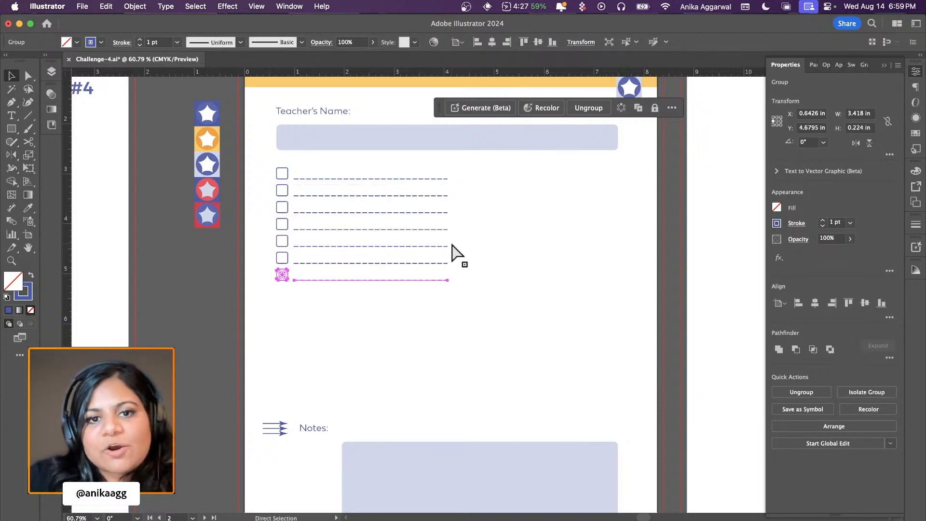
{"action": "key", "text": "super+d"}
{"action": "key", "text": "super+d"}
{"action": "key", "text": "super+d"}
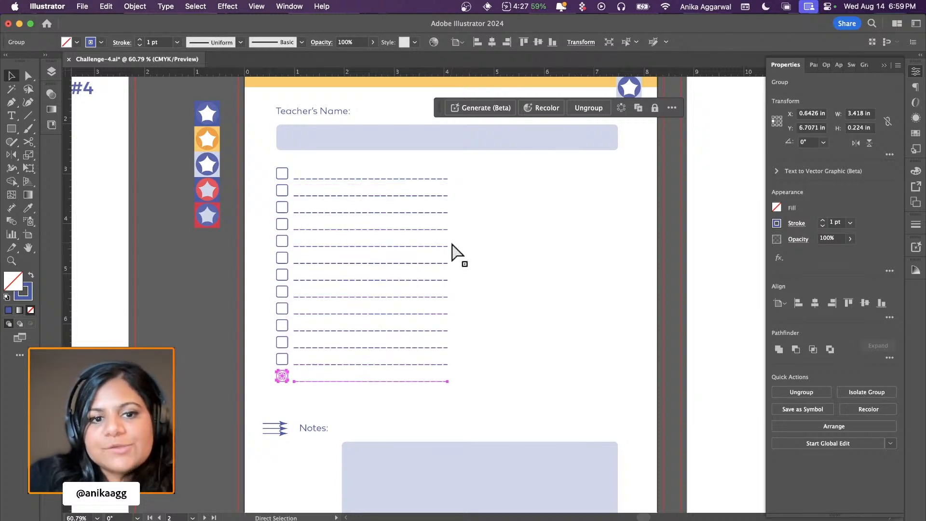
{"action": "key", "text": "super+z"}
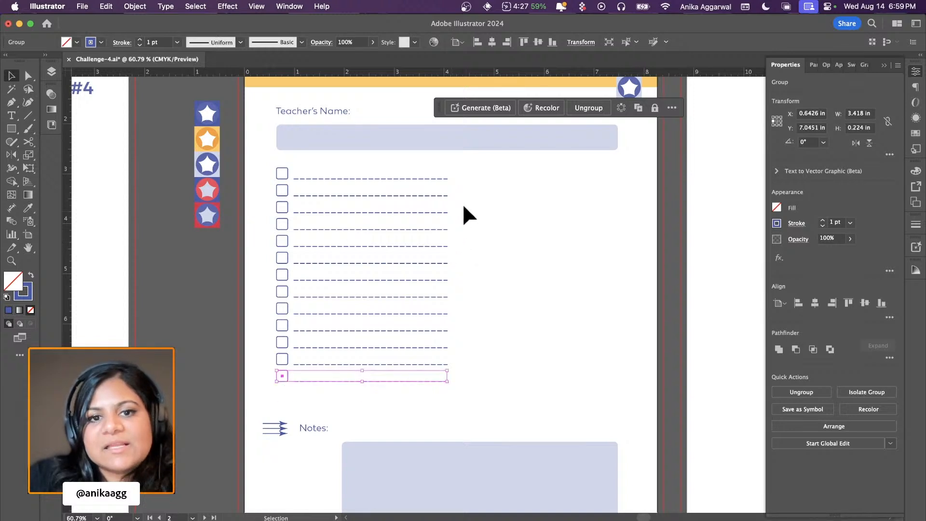
Group all 13 checkbox rows into a single column, keeping it in its original position
{"action": "left_click_drag", "start_coordinate": [466, 165], "coordinate": [260, 395]}
{"action": "key", "text": "super+g"}
{"action": "left_click", "coordinate": [484, 388]}
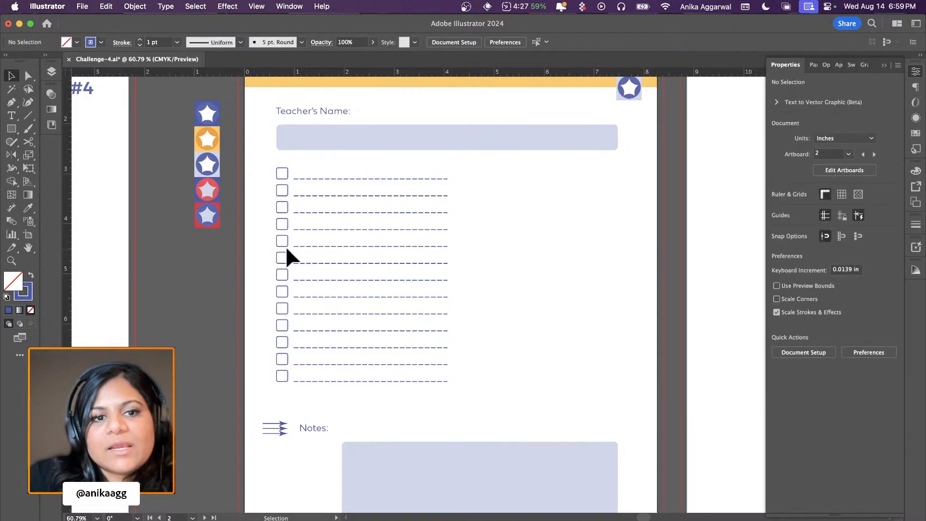
{"action": "left_click_drag", "start_coordinate": [283, 244], "coordinate": [340, 263]}
{"action": "key", "text": "super+z"}
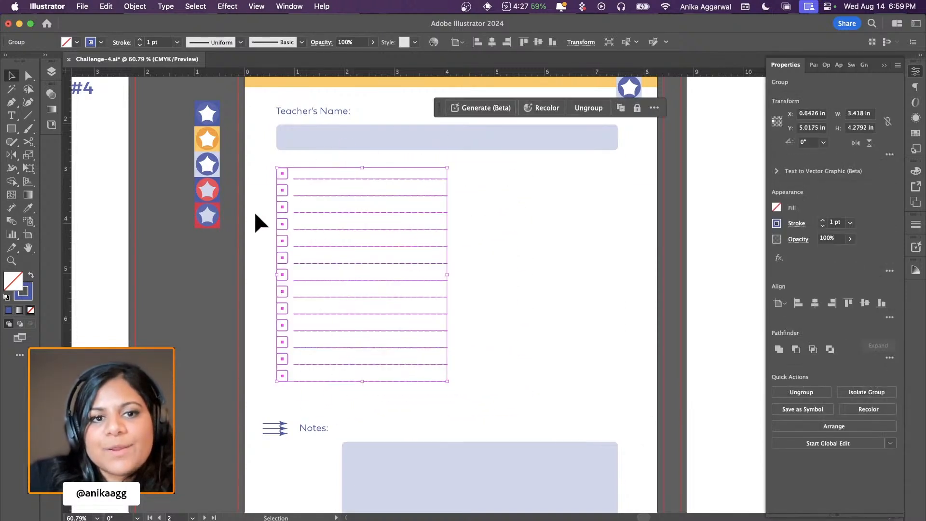
Duplicate the checkbox column about 3.75 in to its right and group the two columns together
{"action": "left_click", "coordinate": [299, 222]}
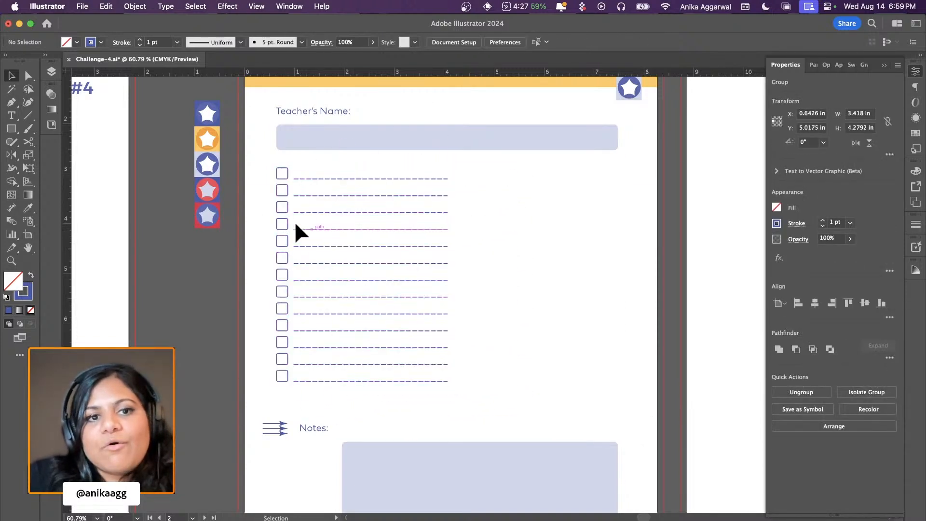
{"action": "left_click", "coordinate": [280, 219]}
{"action": "left_click_drag", "start_coordinate": [281, 219], "coordinate": [468, 226]}
{"action": "key", "text": "super+g"}
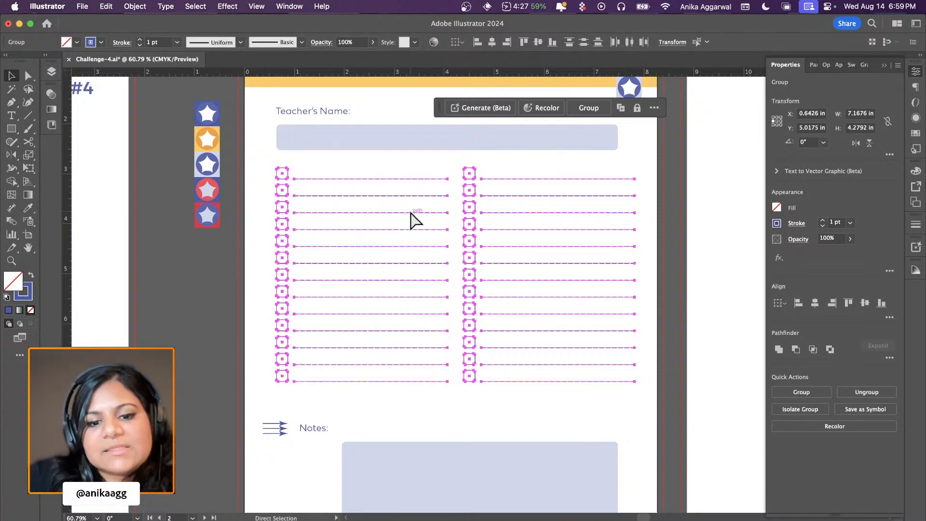
Center the grouped checkbox columns horizontally on the artboard, leaving their vertical position as it is
{"action": "left_click", "coordinate": [815, 303]}
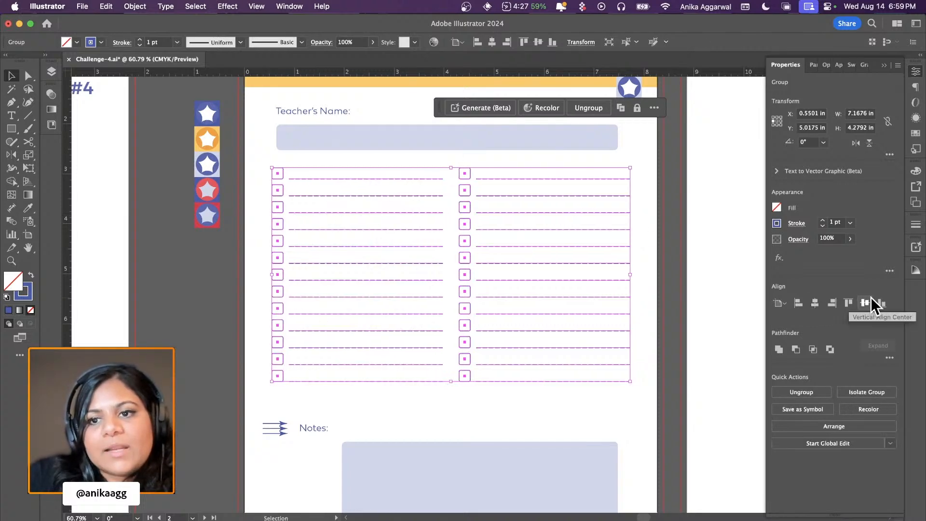
{"action": "left_click", "coordinate": [864, 302]}
{"action": "key", "text": "super+z"}
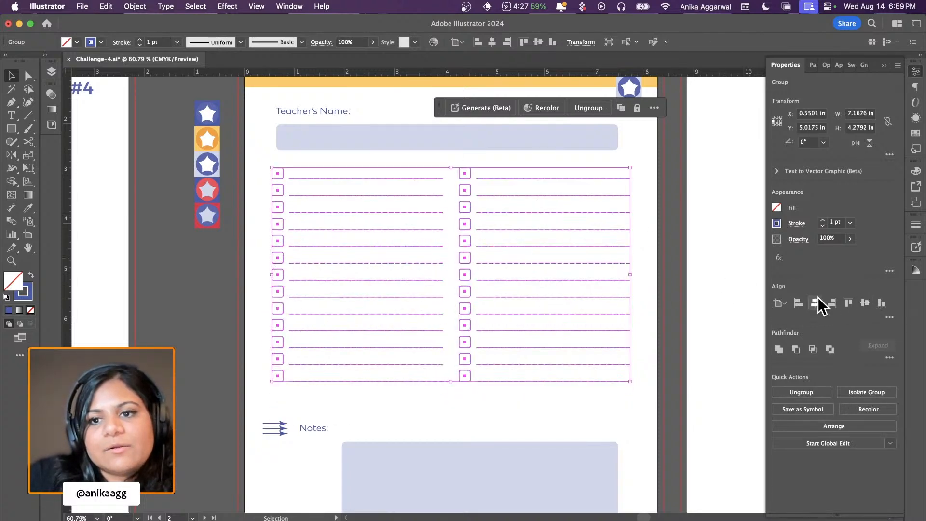
{"action": "left_click", "coordinate": [718, 270]}
{"action": "scroll", "coordinate": [555, 268], "scroll_direction": "down", "scroll_amount": 5}
{"action": "scroll", "coordinate": [525, 260], "scroll_direction": "up", "scroll_amount": 3}
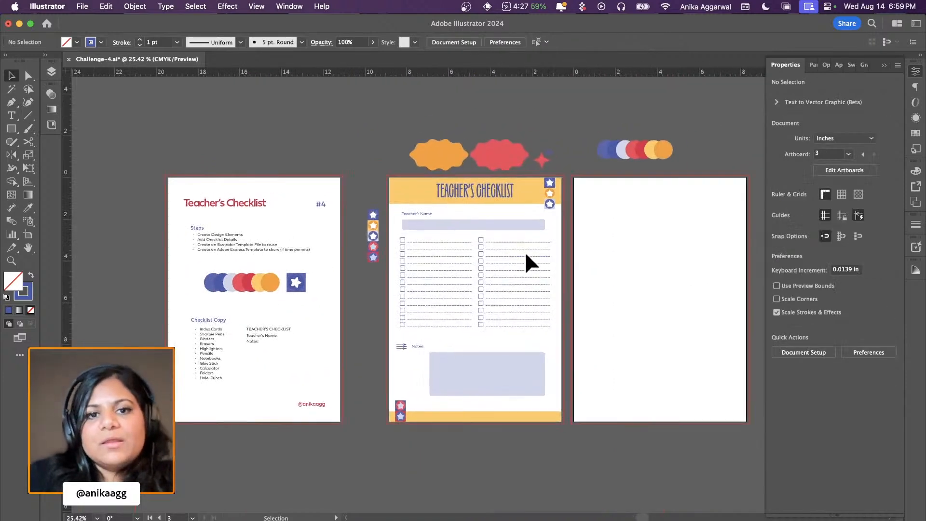
{"action": "scroll", "coordinate": [523, 254], "scroll_direction": "down", "scroll_amount": 2}
{"action": "scroll", "coordinate": [333, 359], "scroll_direction": "up", "scroll_amount": 3}
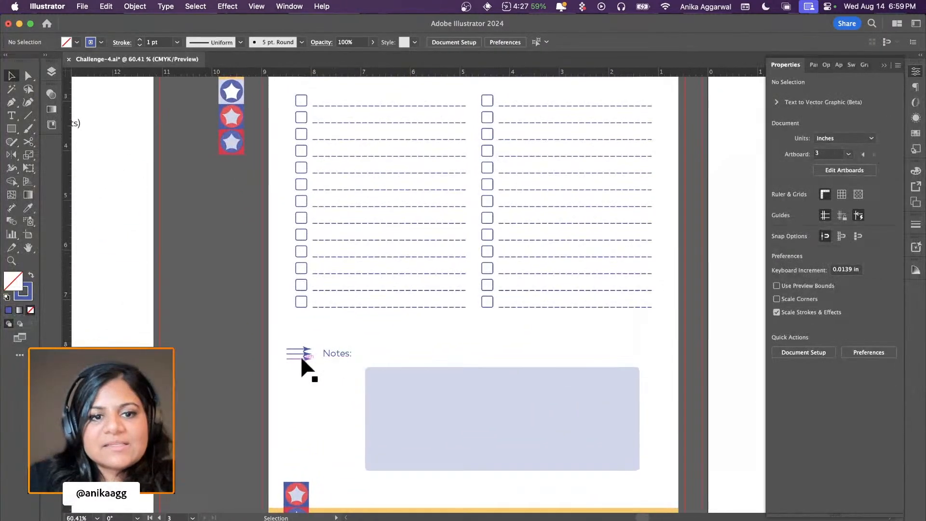
{"action": "scroll", "coordinate": [336, 303], "scroll_direction": "up", "scroll_amount": 2}
{"action": "scroll", "coordinate": [336, 302], "scroll_direction": "down", "scroll_amount": 3}
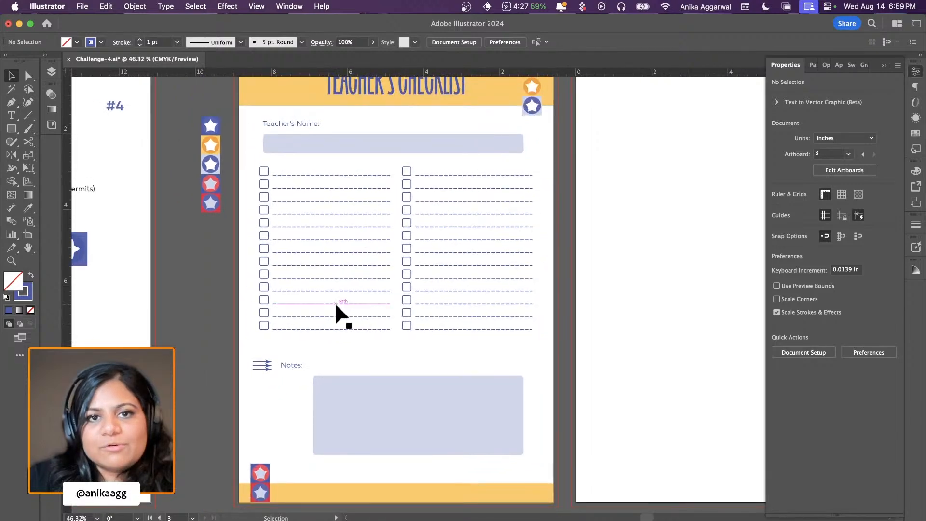
{"action": "scroll", "coordinate": [334, 302], "scroll_direction": "down", "scroll_amount": 3}
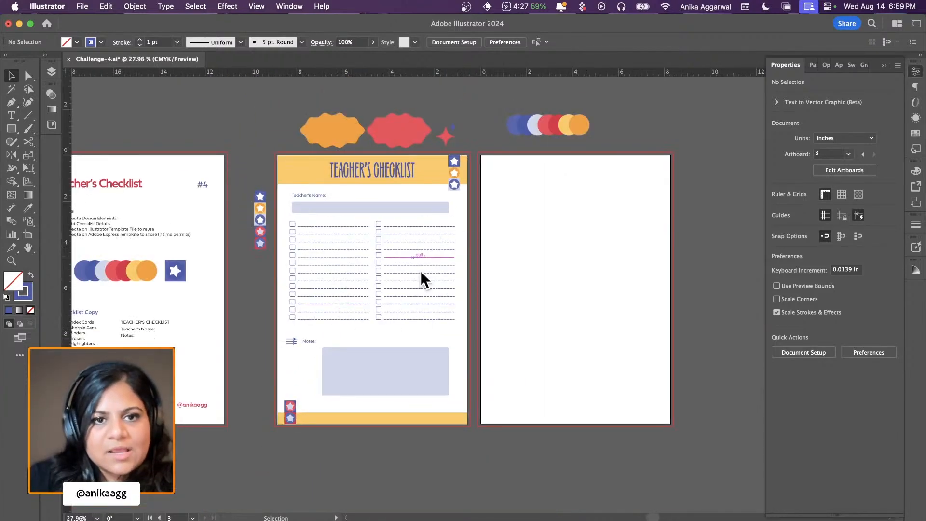
{"action": "scroll", "coordinate": [378, 257], "scroll_direction": "up", "scroll_amount": 2}
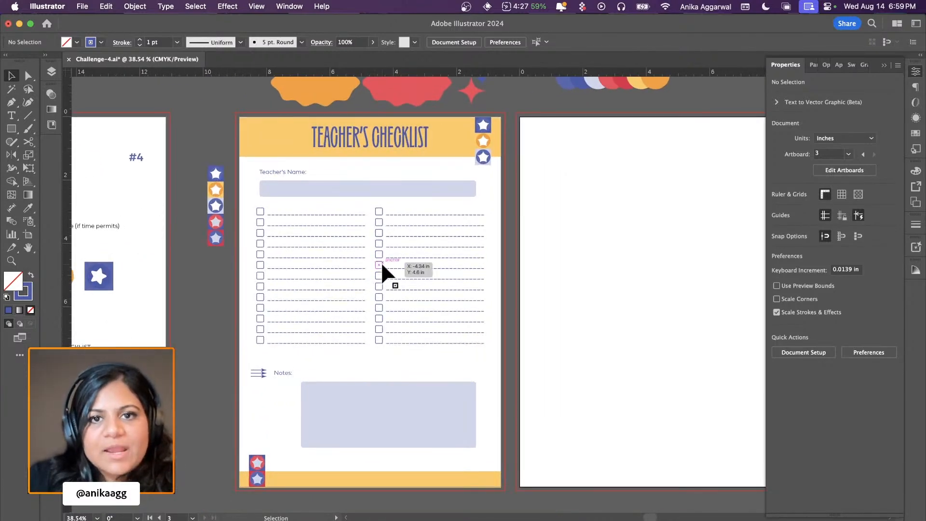
Duplicate the red scalloped badge near the top of the blank artboard and enlarge the copy to about 4.68 × 2.08 in
{"action": "scroll", "coordinate": [382, 265], "scroll_direction": "right", "scroll_amount": 5}
{"action": "scroll", "coordinate": [383, 265], "scroll_direction": "up", "scroll_amount": 1}
{"action": "mouse_move", "coordinate": [267, 118]}
{"action": "left_mouse_down", "text": "alt"}
{"action": "mouse_move", "coordinate": [435, 189]}
{"action": "mouse_move", "coordinate": [545, 206]}
{"action": "mouse_move", "coordinate": [591, 237]}
{"action": "left_mouse_up", "text": "alt"}
{"action": "mouse_move", "coordinate": [530, 215]}
{"action": "left_mouse_down"}
{"action": "mouse_move", "coordinate": [525, 207]}
{"action": "mouse_move", "coordinate": [596, 200]}
{"action": "mouse_move", "coordinate": [543, 193]}
{"action": "left_mouse_up"}
Recolor the copied badge with the first blue of the palette circles and center it horizontally on the artboard
{"action": "key", "text": "i"}
{"action": "left_click", "coordinate": [430, 102]}
{"action": "key", "text": "v"}
{"action": "left_click", "coordinate": [582, 235]}
{"action": "left_click", "coordinate": [536, 205]}
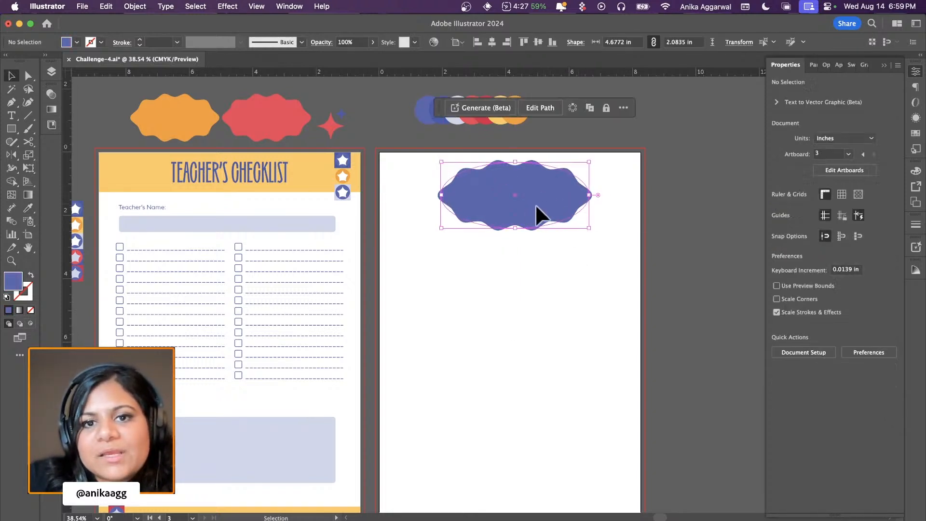
{"action": "left_click", "coordinate": [817, 307]}
{"action": "left_click", "coordinate": [626, 279]}
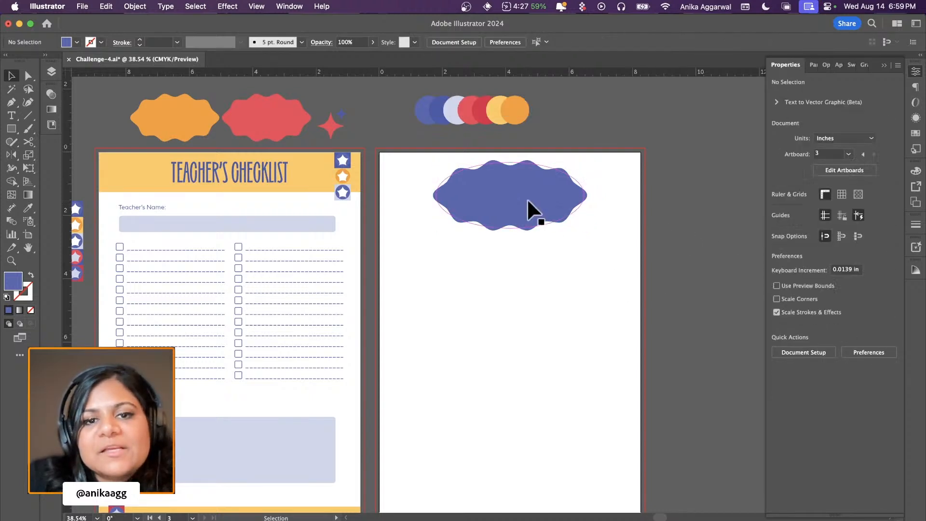
Duplicate the TEACHER'S CHECKLIST title onto the blank artboard below the badge and color the copy light lavender
{"action": "left_click", "coordinate": [526, 198]}
{"action": "left_click", "coordinate": [214, 164]}
{"action": "left_click_drag", "start_coordinate": [215, 164], "coordinate": [454, 297]}
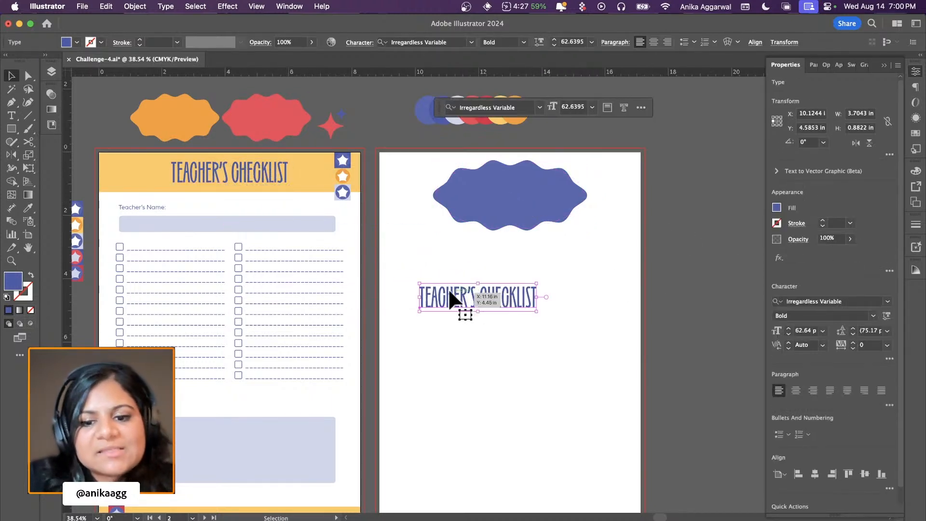
{"action": "key", "text": "i"}
{"action": "left_click", "coordinate": [274, 455]}
{"action": "key", "text": "v"}
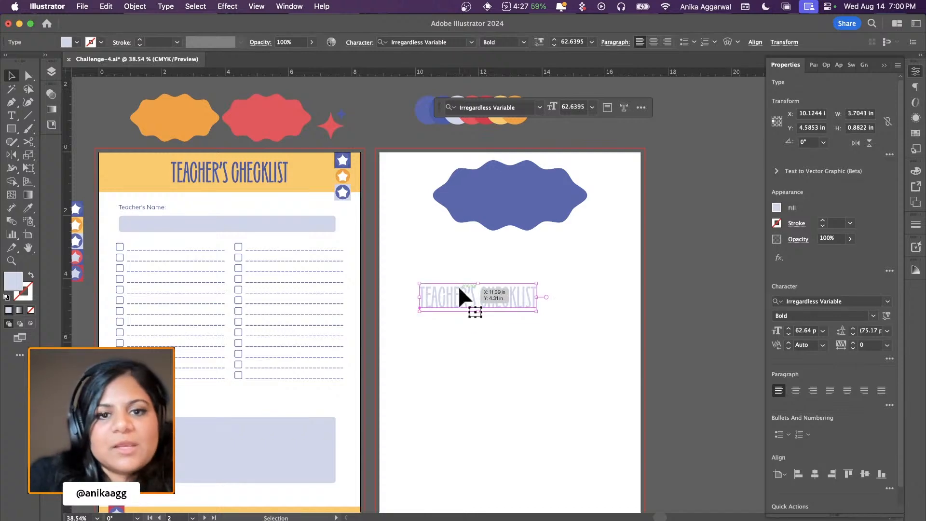
Move the lavender title copy onto the blue scalloped badge
{"action": "scroll", "coordinate": [459, 294], "scroll_direction": "up", "scroll_amount": 2}
{"action": "left_click_drag", "start_coordinate": [459, 294], "coordinate": [494, 157]}
{"action": "scroll", "coordinate": [493, 155], "scroll_direction": "up", "scroll_amount": 2}
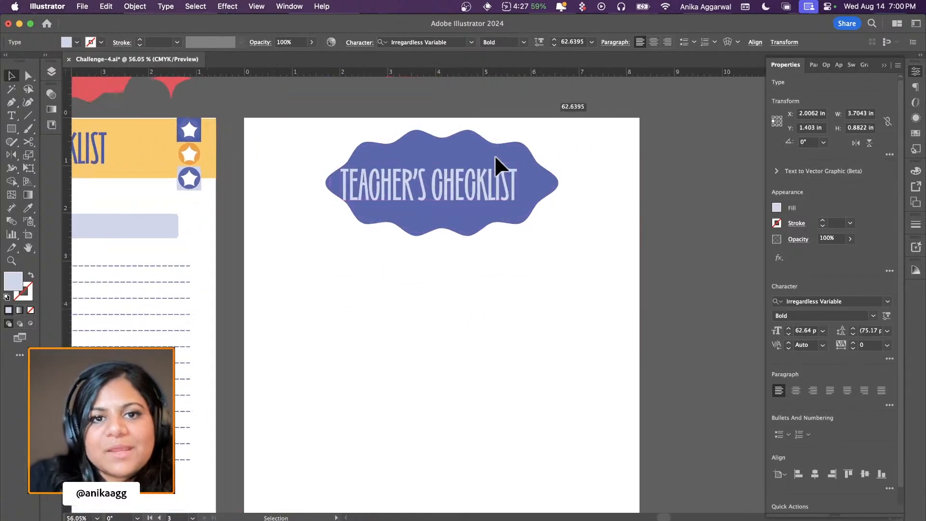
Replace the copied title's text with "let's break" on the first line and "the ice" on the second
{"action": "double_click", "coordinate": [449, 173]}
{"action": "double_click", "coordinate": [450, 173]}
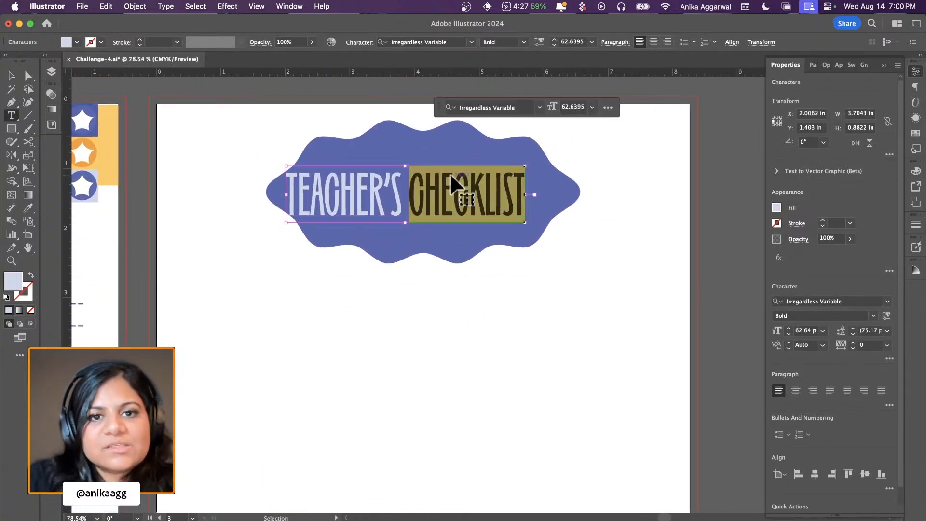
{"action": "key", "text": "super+a"}
{"action": "type", "text": "breaking"}
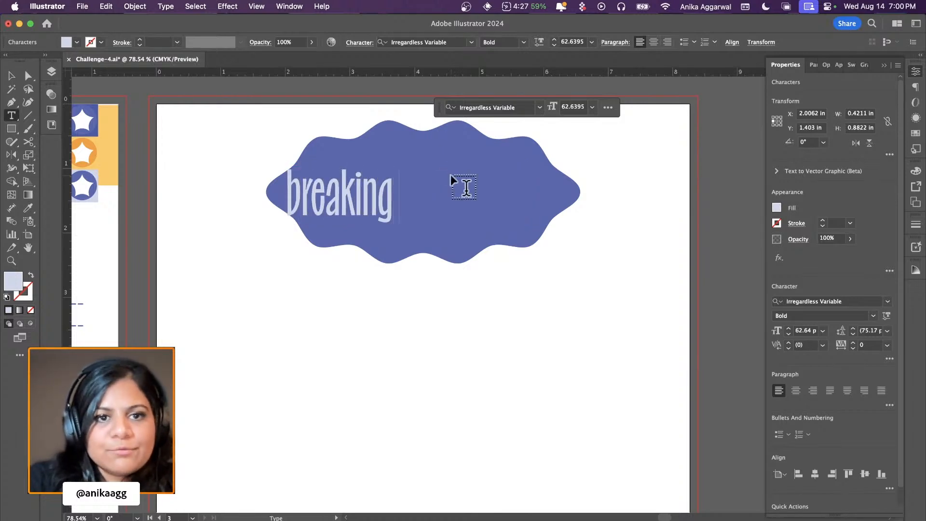
{"action": "key", "text": "BackSpace"}
{"action": "key", "text": "BackSpace"}
{"action": "key", "text": "BackSpace"}
{"action": "key", "text": "BackSpace"}
{"action": "key", "text": "BackSpace"}
{"action": "key", "text": "BackSpace"}
{"action": "key", "text": "BackSpace"}
{"action": "key", "text": "BackSpace"}
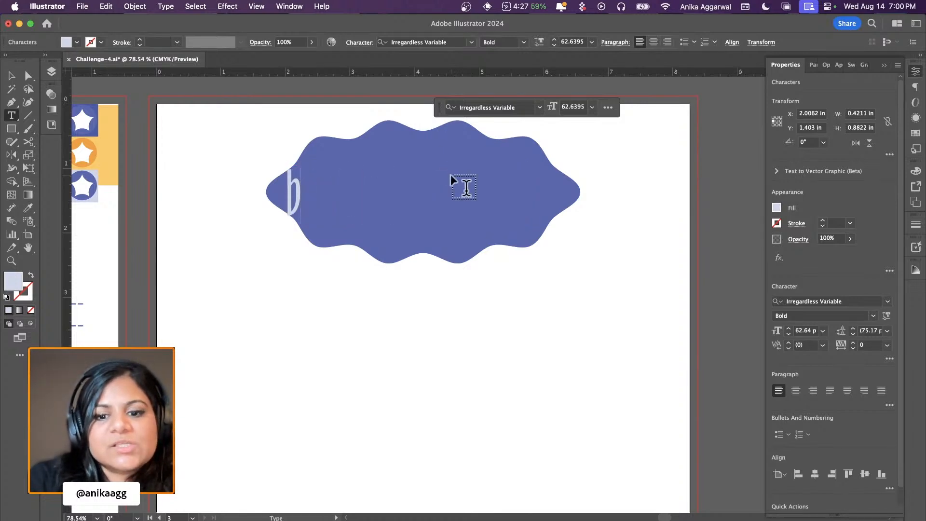
{"action": "type", "text": "let's break"}
{"action": "key", "text": "Return"}
{"action": "type", "text": "t"}
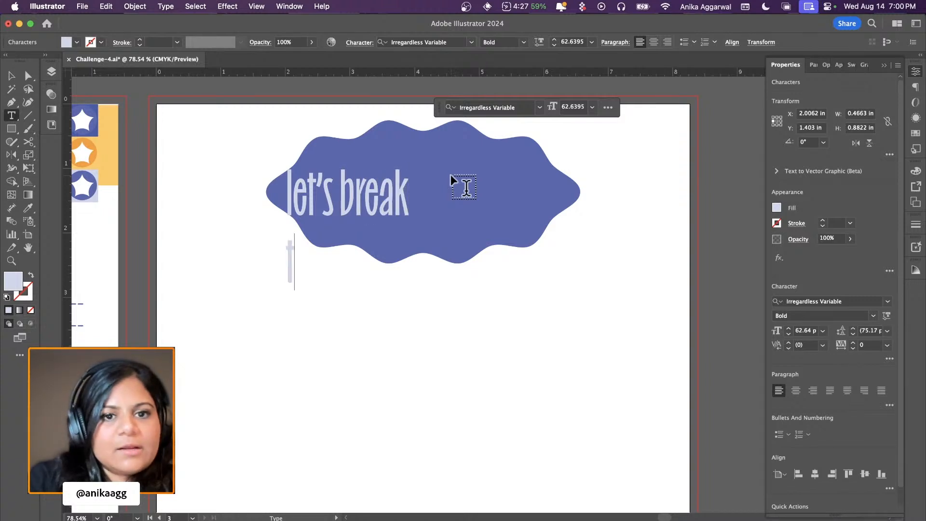
{"action": "type", "text": "he ice"}
{"action": "key", "text": "Escape"}
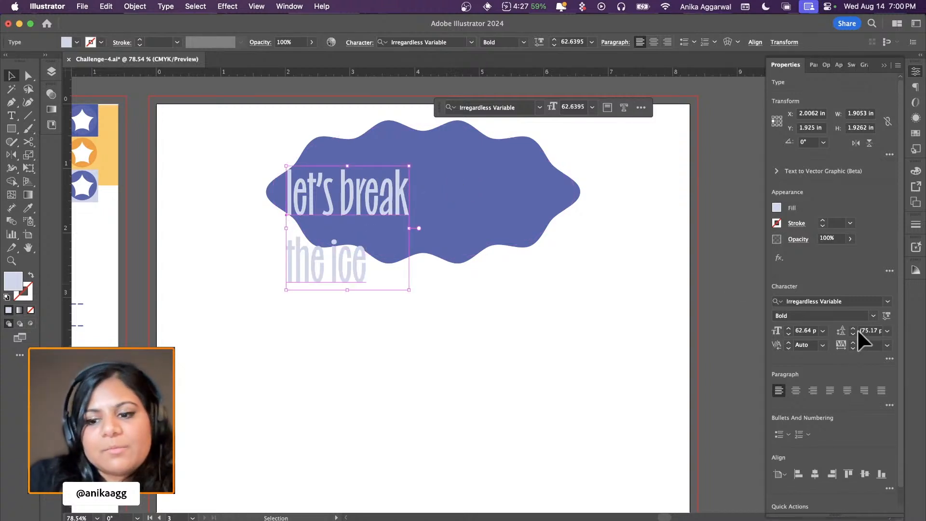
Tighten the heading's leading to 59.17 pt and center its paragraph alignment
{"action": "left_click", "coordinate": [853, 333]}
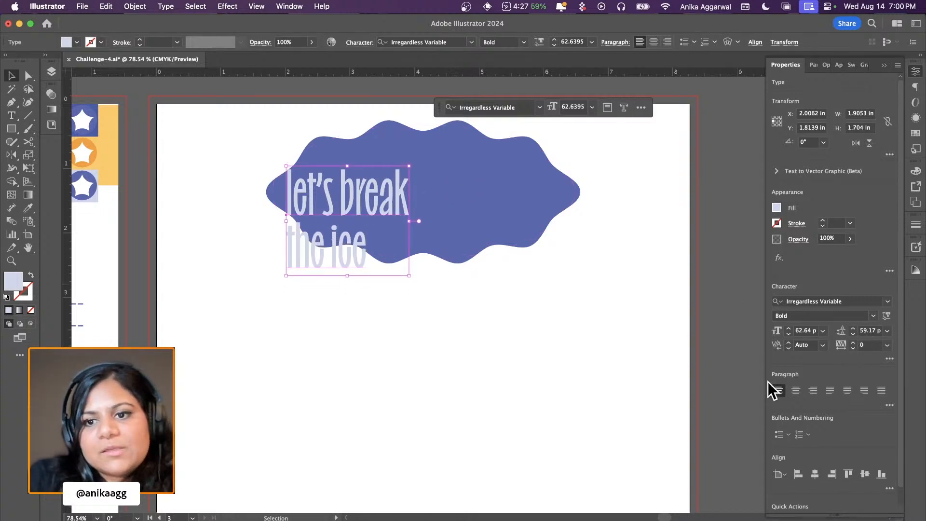
{"action": "left_click", "coordinate": [796, 390]}
Align the "let's break the ice" heading with the blue badge, centered both horizontally and vertically
{"action": "left_click", "coordinate": [399, 132], "text": "shift"}
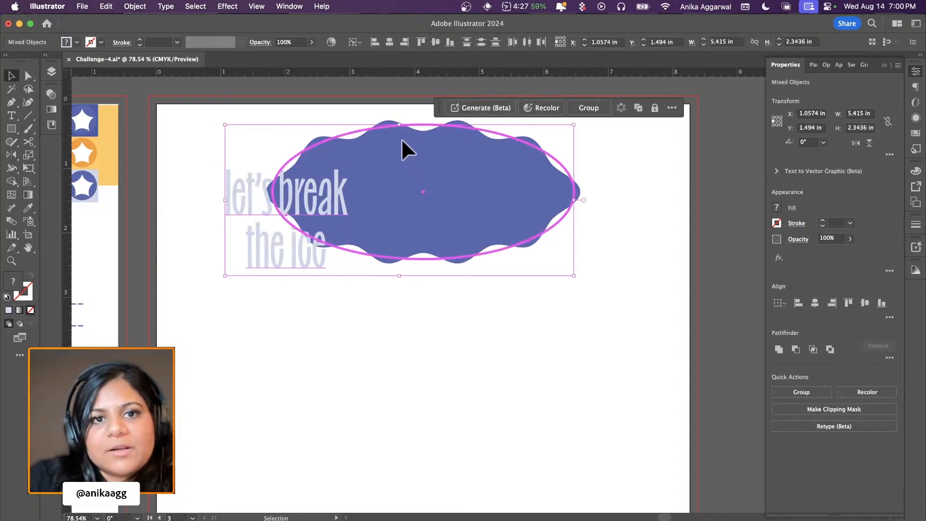
{"action": "left_click", "coordinate": [390, 43]}
{"action": "left_click", "coordinate": [434, 43]}
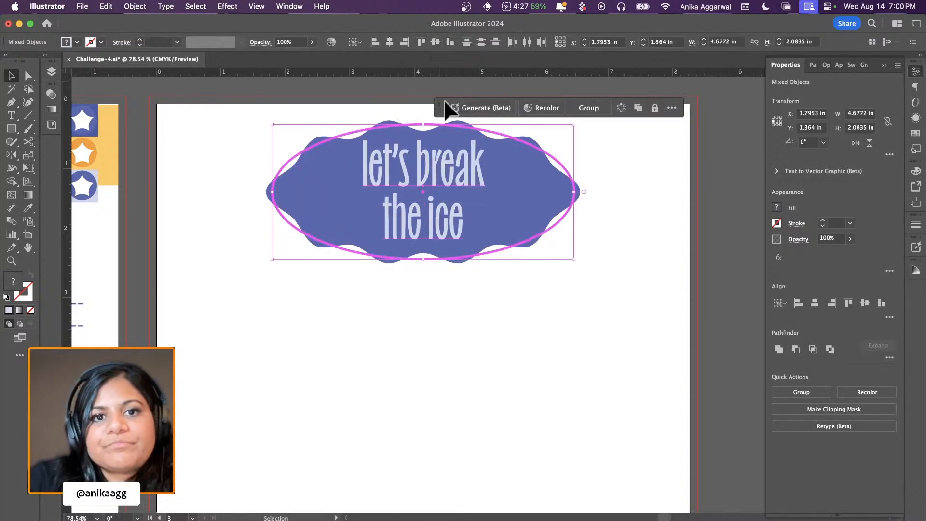
{"action": "left_click", "coordinate": [475, 360]}
Duplicate the red and blue sparkle pair onto the upper-right edge of the blue badge
{"action": "scroll", "coordinate": [449, 170], "scroll_direction": "down", "scroll_amount": 5}
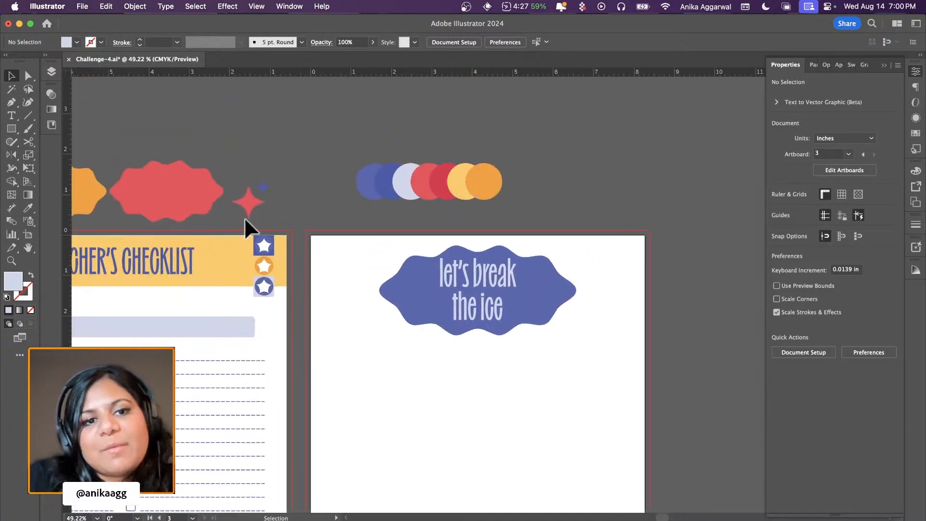
{"action": "left_click", "coordinate": [250, 198]}
{"action": "left_click_drag", "start_coordinate": [250, 198], "coordinate": [553, 268]}
{"action": "left_click", "coordinate": [613, 301]}
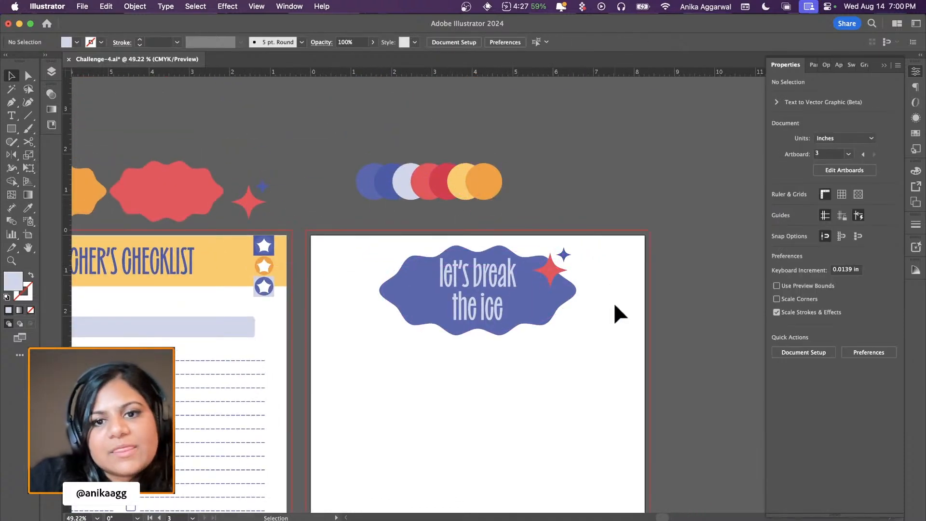
Recolor the small sparkle beside the badge with the light yellow from the palette
{"action": "key", "text": "i"}
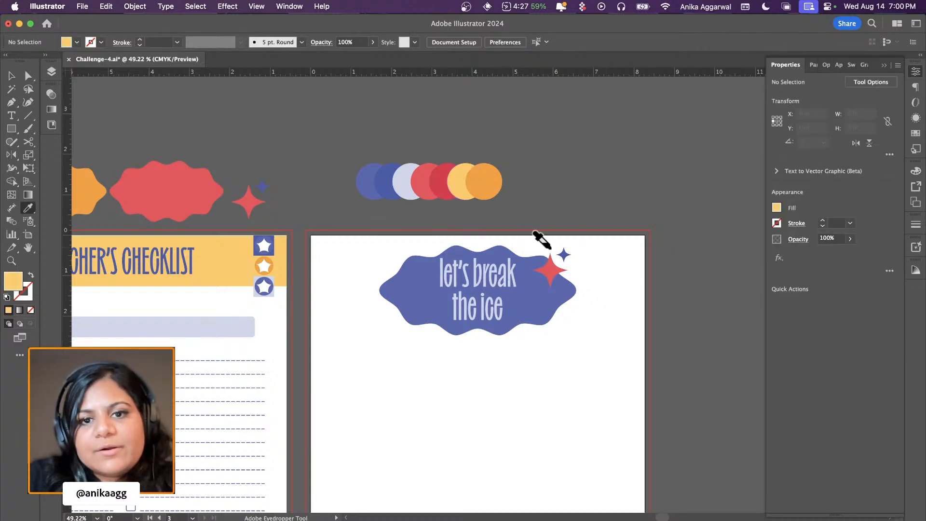
{"action": "key", "text": "v"}
{"action": "scroll", "coordinate": [604, 268], "scroll_direction": "down", "scroll_amount": 3}
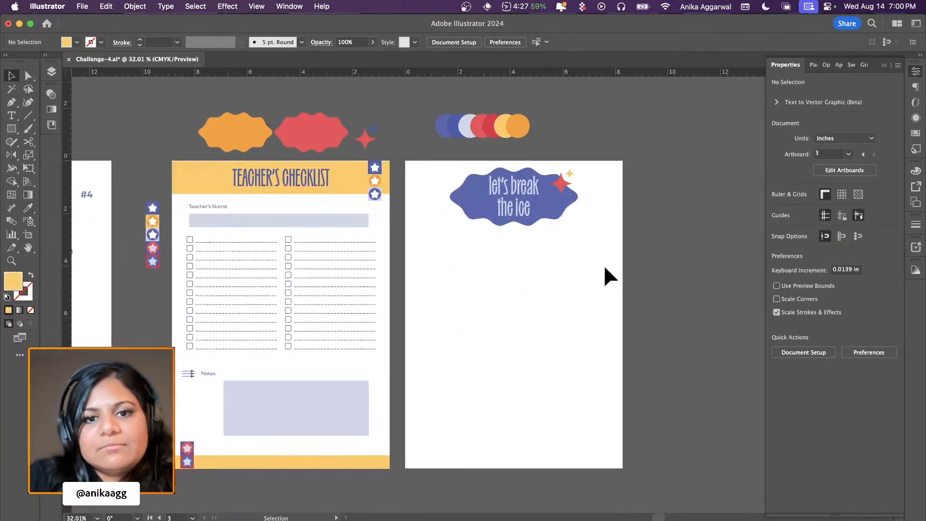
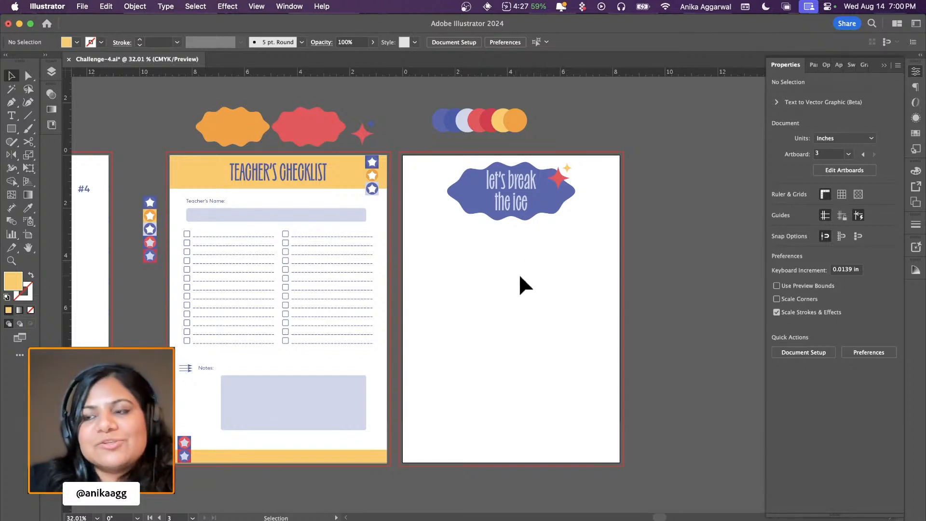
Duplicate the lavender Teacher's Name field box onto the icebreaker artboard directly beneath the badge
{"action": "left_click_drag", "start_coordinate": [227, 216], "coordinate": [458, 230]}
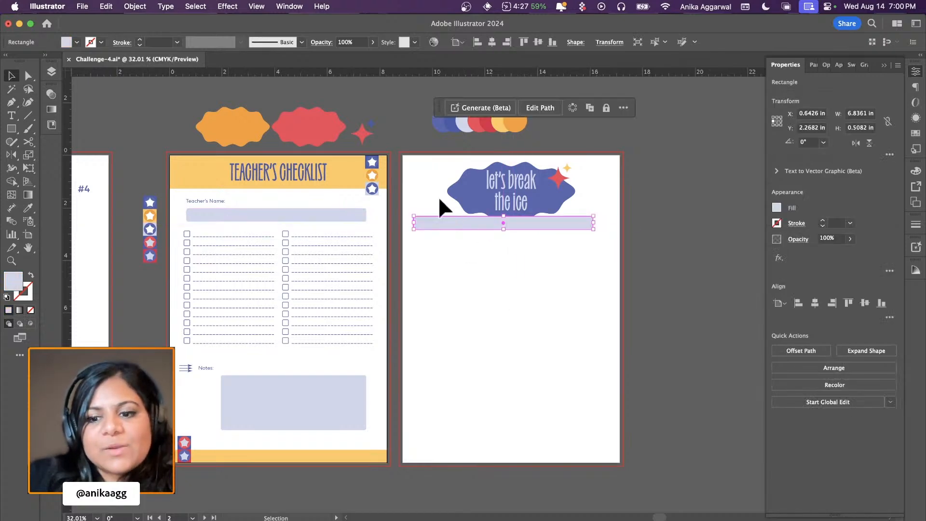
{"action": "left_click", "coordinate": [494, 258]}
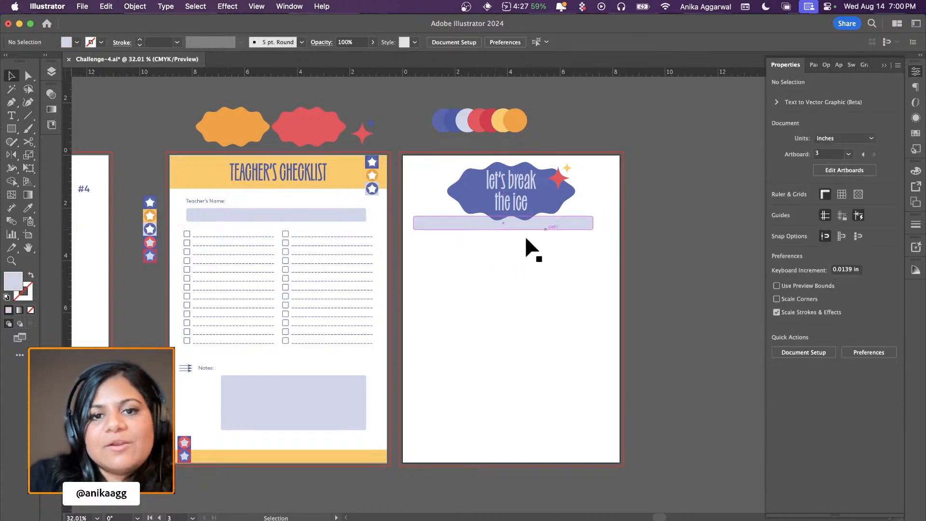
{"action": "left_click", "coordinate": [511, 229]}
{"action": "left_click", "coordinate": [522, 306]}
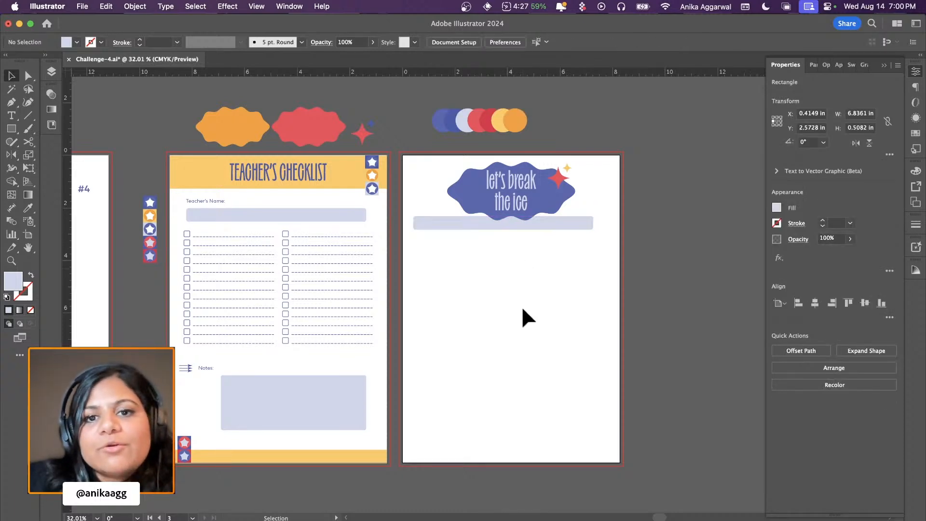
Copy the "Teacher's Name:" label into the new lavender box and reword it to "Your Name:"
{"action": "left_click_drag", "start_coordinate": [215, 201], "coordinate": [435, 222]}
{"action": "scroll", "coordinate": [436, 223], "scroll_direction": "up", "scroll_amount": 5}
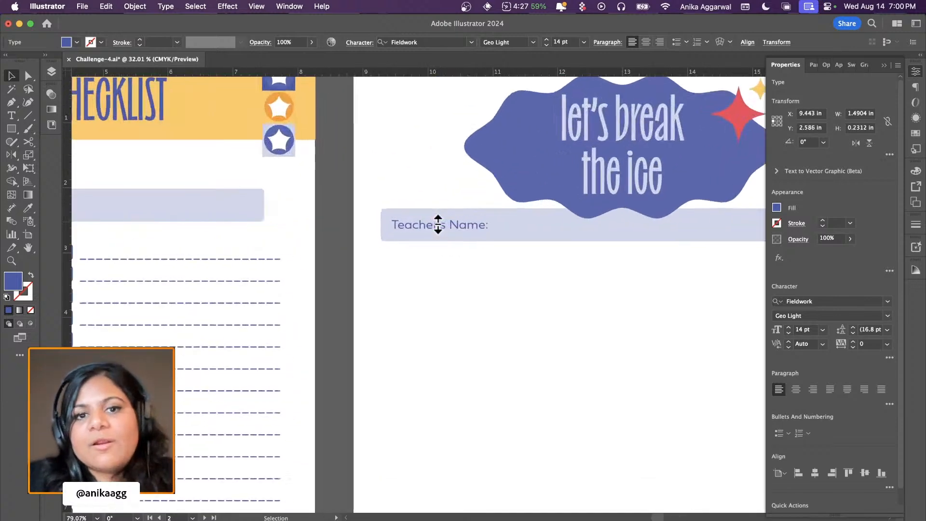
{"action": "double_click", "coordinate": [438, 224]}
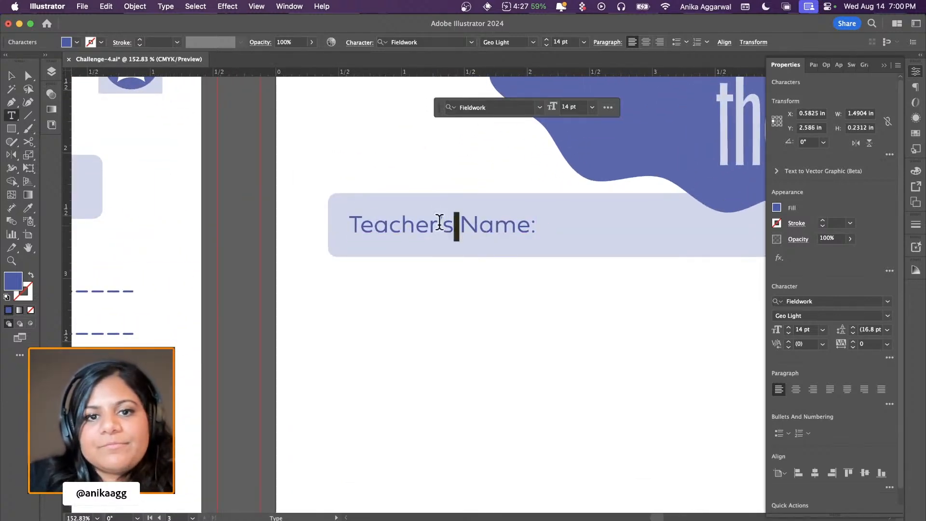
{"action": "left_click_drag", "start_coordinate": [454, 225], "coordinate": [305, 206]}
{"action": "type", "text": "YU"}
{"action": "key", "text": "BackSpace"}
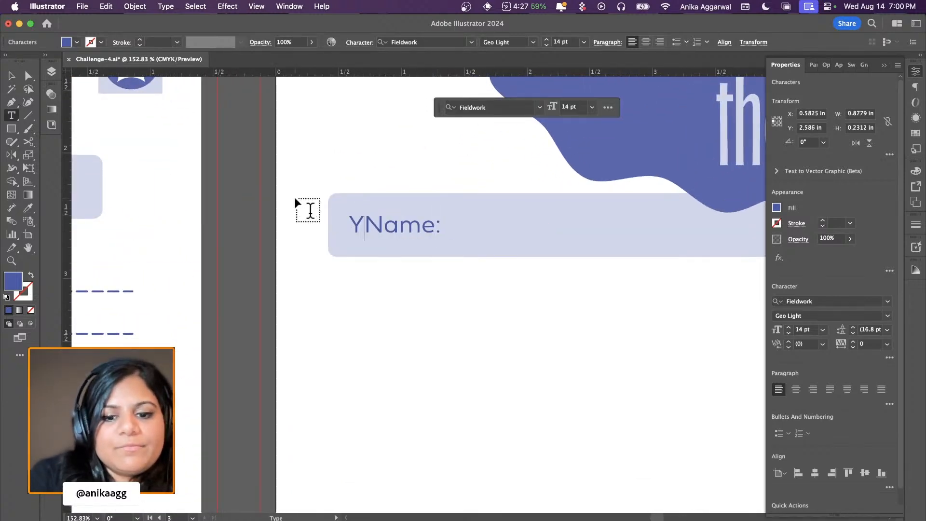
{"action": "type", "text": "our"}
{"action": "key", "text": "End"}
{"action": "key", "text": "Escape"}
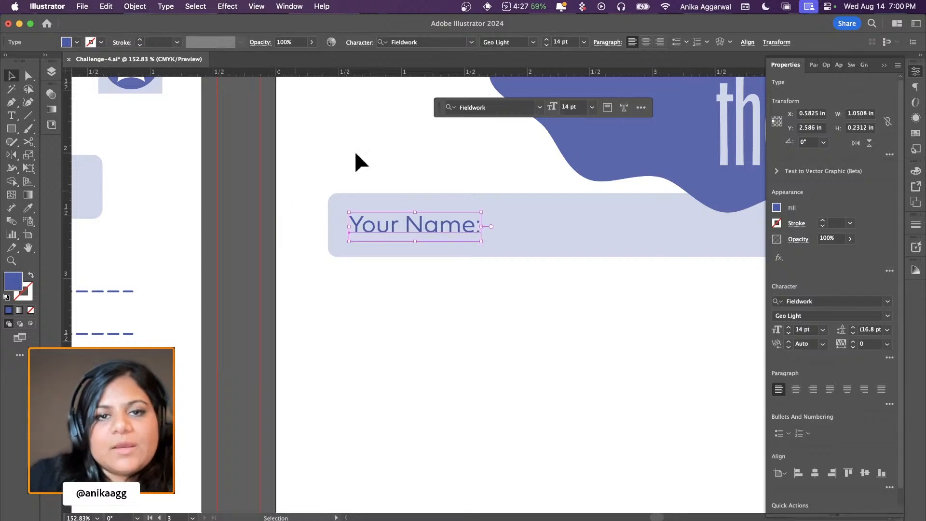
Change the "Your Name:" label's font to Eldwin Script Regular
{"action": "left_click", "coordinate": [436, 42]}
{"action": "type", "text": "irre"}
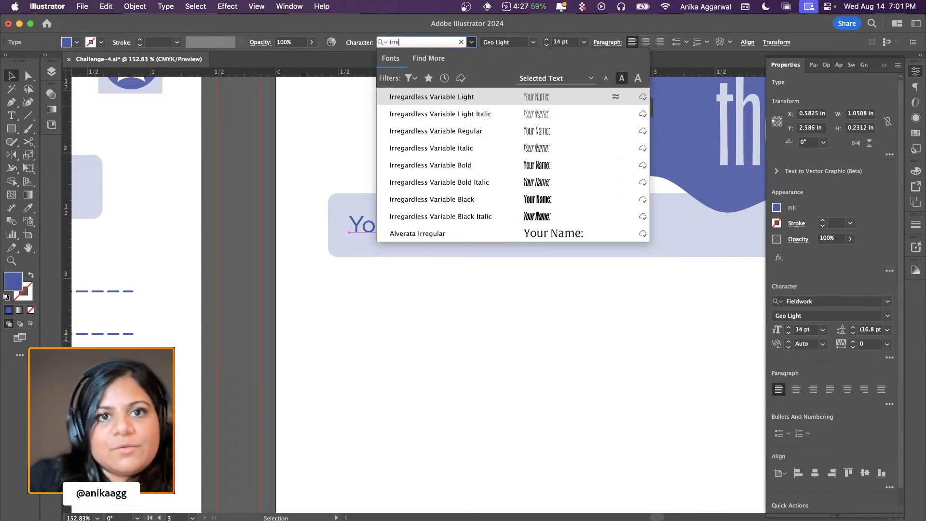
{"action": "key", "text": "BackSpace"}
{"action": "key", "text": "BackSpace"}
{"action": "key", "text": "BackSpace"}
{"action": "key", "text": "BackSpace"}
{"action": "type", "text": "eldwin"}
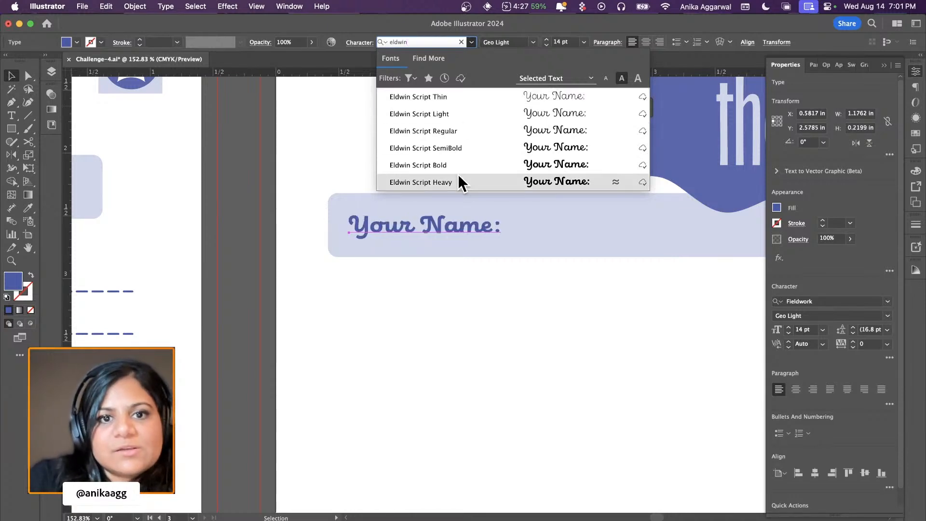
{"action": "left_click", "coordinate": [460, 134]}
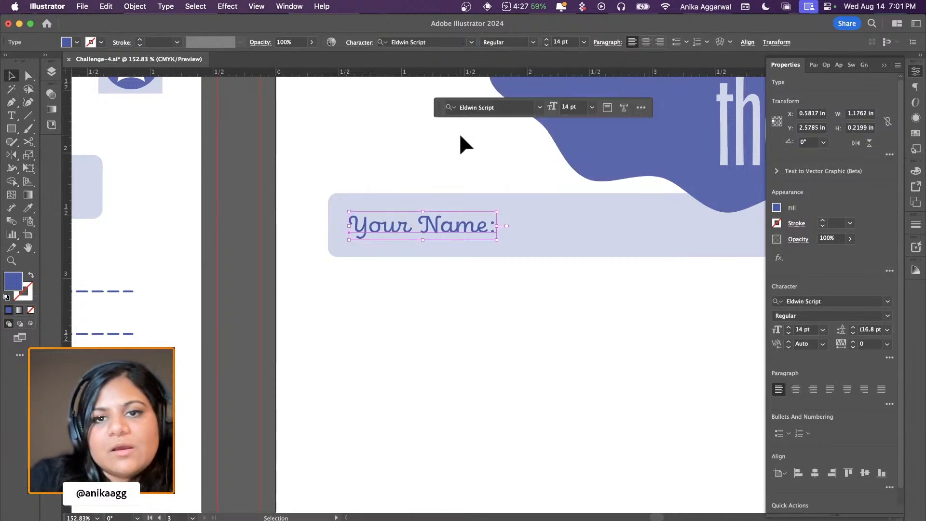
{"action": "left_click", "coordinate": [504, 360]}
Duplicate the lavender name box below itself and resize the copy to about 3.50 × 3.86 in
{"action": "scroll", "coordinate": [504, 359], "scroll_direction": "down", "scroll_amount": 5}
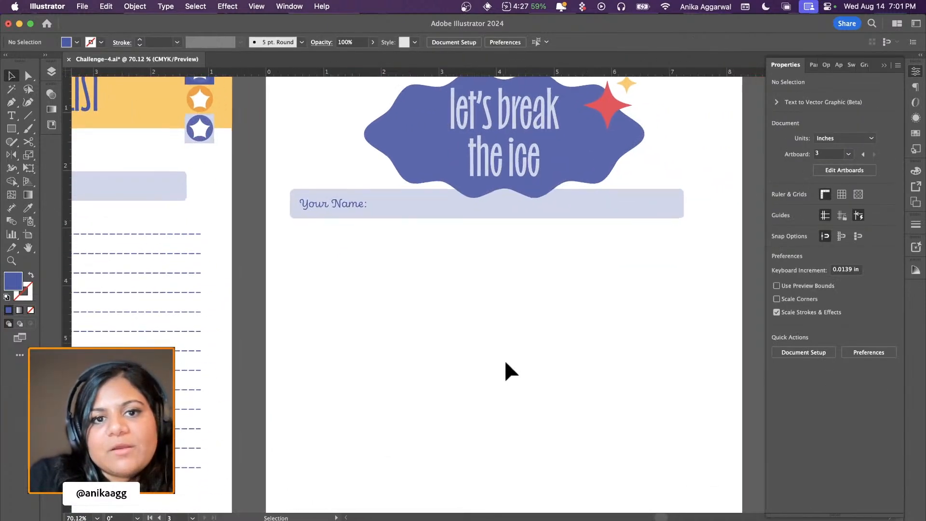
{"action": "scroll", "coordinate": [504, 360], "scroll_direction": "right", "scroll_amount": 3}
{"action": "scroll", "coordinate": [401, 290], "scroll_direction": "down", "scroll_amount": 2}
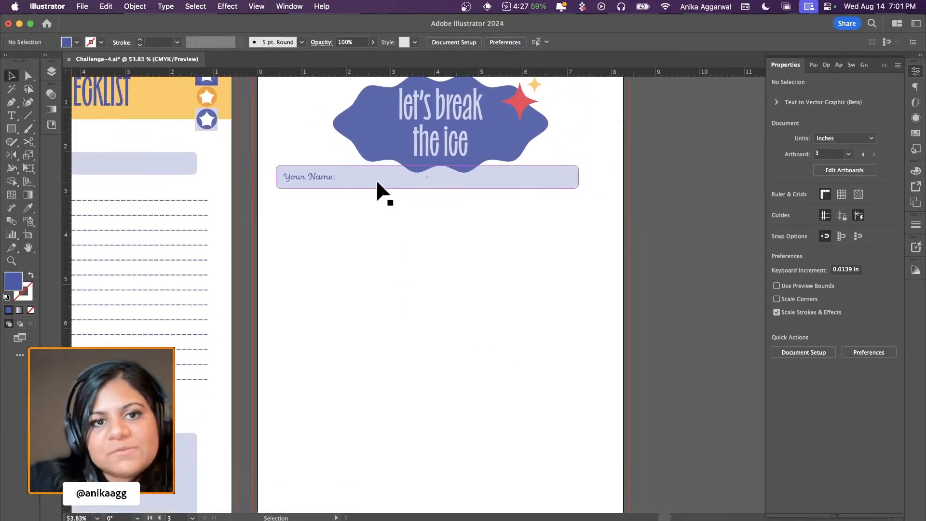
{"action": "left_click_drag", "start_coordinate": [375, 178], "coordinate": [415, 215]}
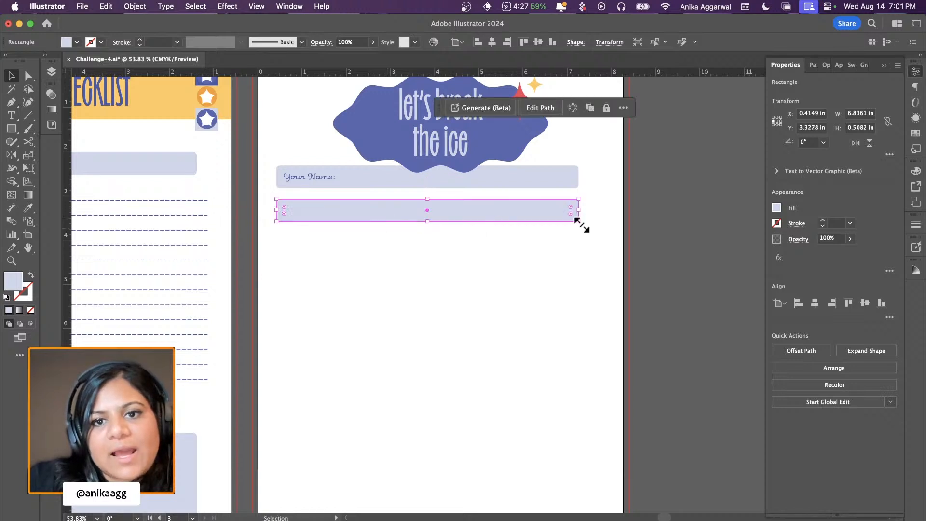
{"action": "left_click_drag", "start_coordinate": [578, 221], "coordinate": [430, 372]}
Duplicate the tall lavender box directly below the original, keeping their side edges aligned
{"action": "left_click_drag", "start_coordinate": [404, 336], "coordinate": [388, 504]}
{"action": "scroll", "coordinate": [400, 458], "scroll_direction": "down", "scroll_amount": 5}
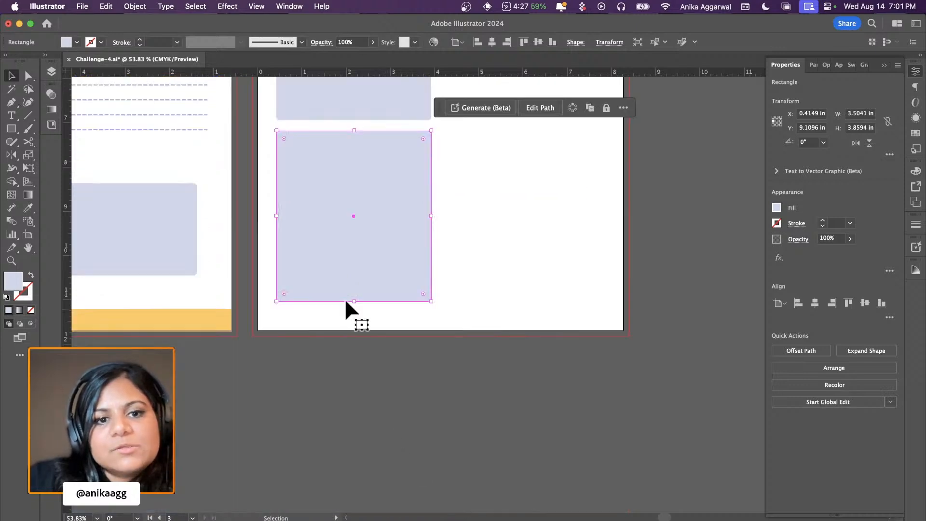
Slightly shorten the lower lavender box, and duplicate the upper box beside itself to start a second column
{"action": "left_click_drag", "start_coordinate": [355, 302], "coordinate": [358, 298]}
{"action": "left_click", "coordinate": [456, 279]}
{"action": "scroll", "coordinate": [462, 281], "scroll_direction": "down", "scroll_amount": 5}
{"action": "scroll", "coordinate": [462, 281], "scroll_direction": "up", "scroll_amount": 2}
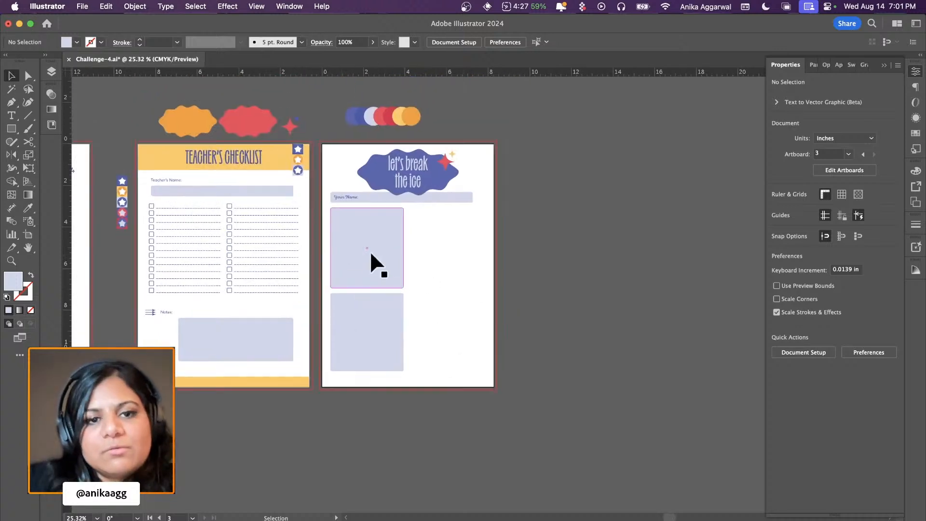
{"action": "left_click_drag", "start_coordinate": [370, 251], "coordinate": [446, 250]}
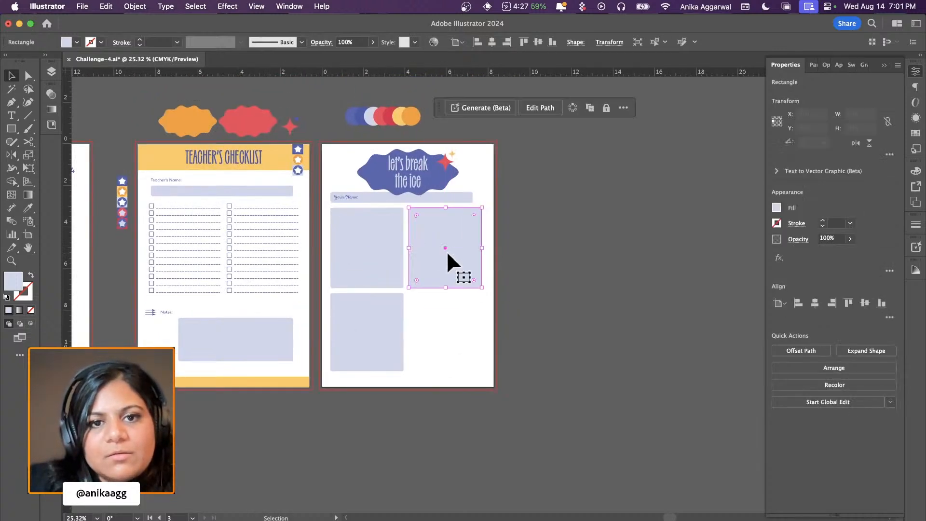
Widen the "Your Name:" field box to about 7.26 in so it ends flush with the second column
{"action": "scroll", "coordinate": [446, 250], "scroll_direction": "up", "scroll_amount": 3}
{"action": "left_click", "coordinate": [406, 169]}
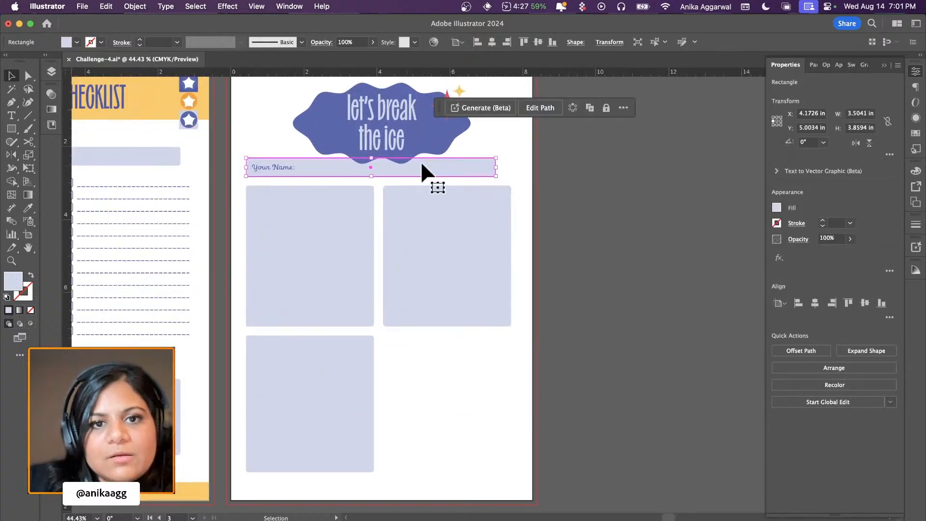
{"action": "left_click_drag", "start_coordinate": [496, 167], "coordinate": [512, 169]}
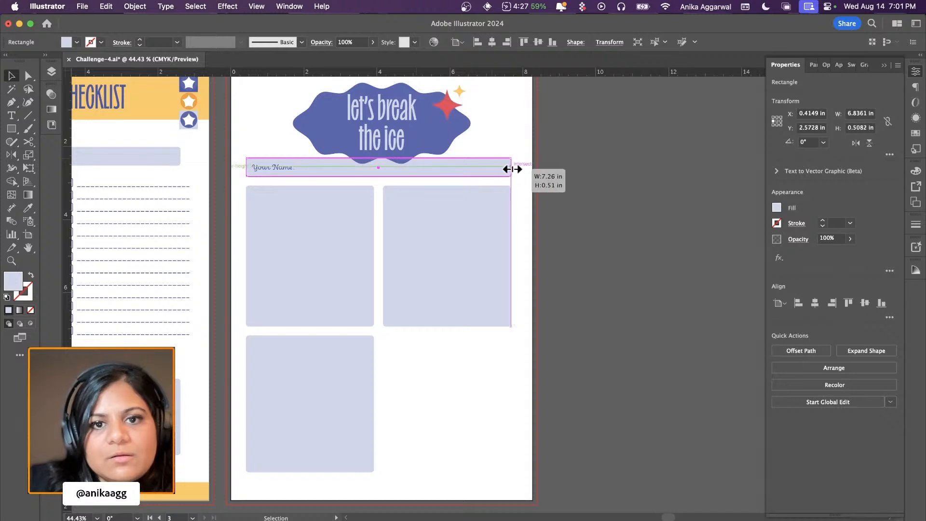
Shorten the second column's box to about 2 in and stack two copies below, the lowest about 3.37 in tall and level with the first column
{"action": "left_click", "coordinate": [460, 263]}
{"action": "left_click_drag", "start_coordinate": [451, 326], "coordinate": [451, 258]}
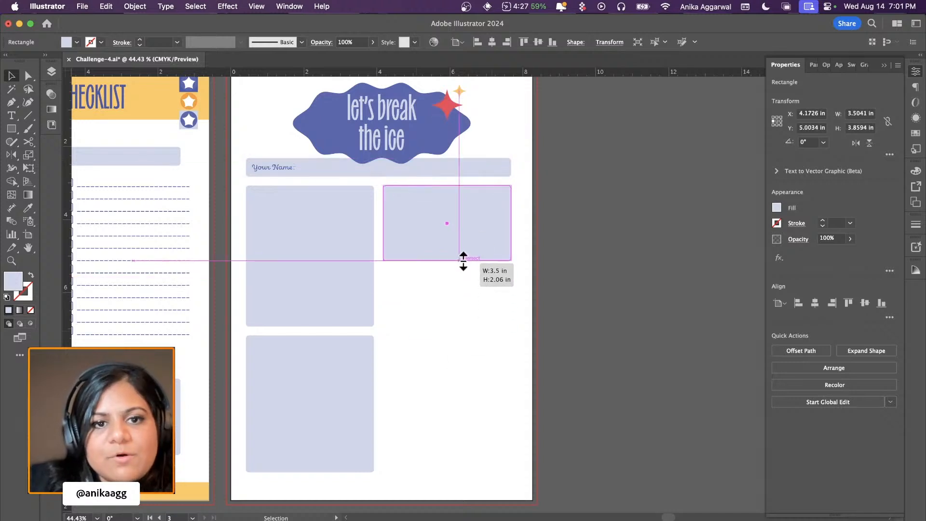
{"action": "left_click_drag", "start_coordinate": [454, 222], "coordinate": [449, 474]}
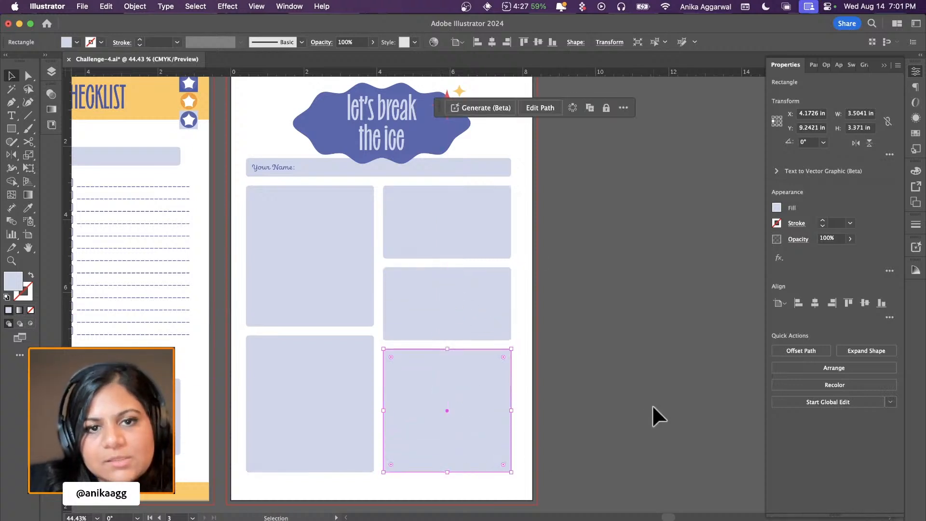
{"action": "left_click", "coordinate": [625, 371]}
{"action": "scroll", "coordinate": [603, 343], "scroll_direction": "left", "scroll_amount": 3}
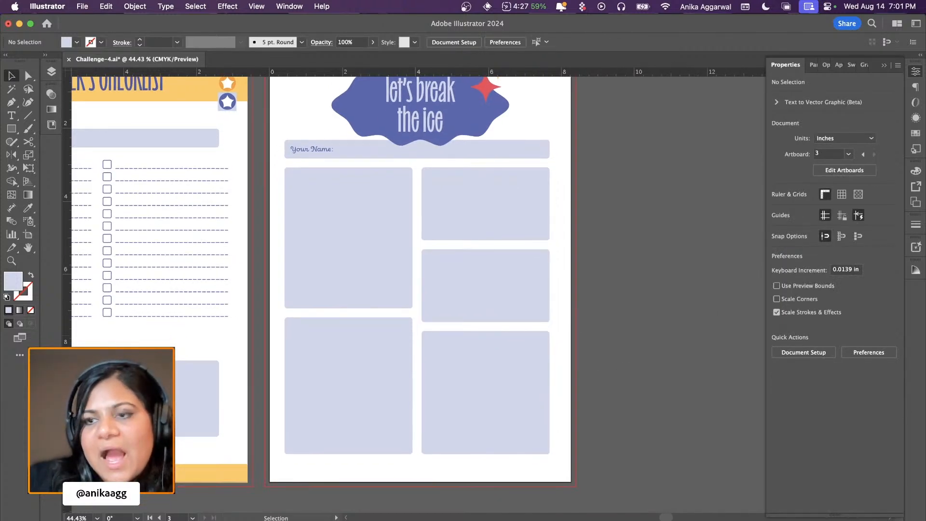
Duplicate the blue wavy title badge and shrink and tilt the copy over the upper-left corner of the first lavender box
{"action": "scroll", "coordinate": [341, 163], "scroll_direction": "up", "scroll_amount": 3}
{"action": "scroll", "coordinate": [342, 162], "scroll_direction": "left", "scroll_amount": 3}
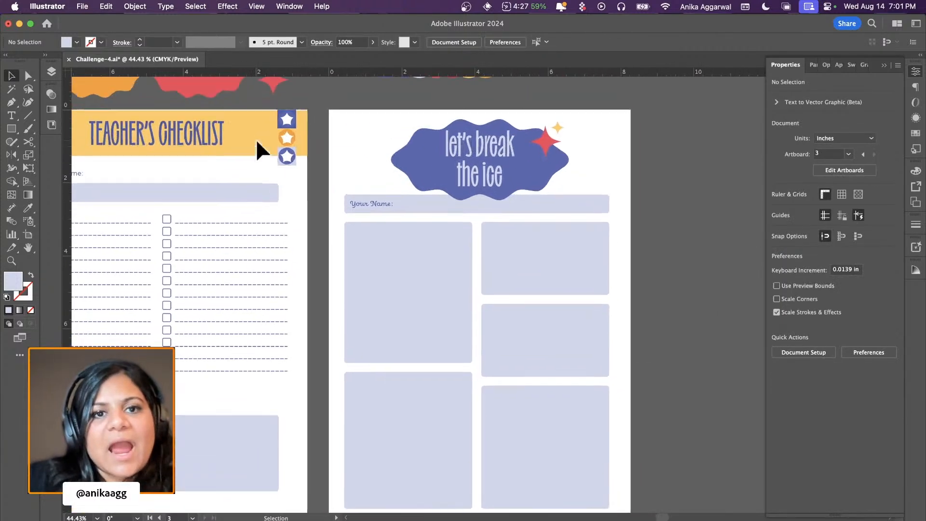
{"action": "left_click", "coordinate": [434, 173]}
{"action": "left_click_drag", "start_coordinate": [432, 172], "coordinate": [418, 293]}
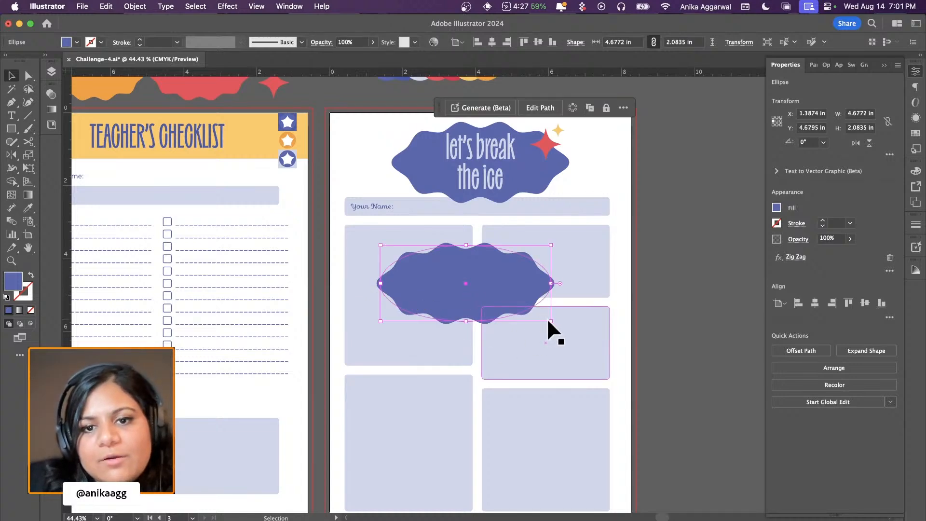
{"action": "left_click_drag", "start_coordinate": [550, 320], "coordinate": [380, 231]}
Copy the "Teacher's Checklist" title from the checklist artboard onto the first lavender box
{"action": "left_click", "coordinate": [196, 137]}
{"action": "left_click_drag", "start_coordinate": [196, 134], "coordinate": [407, 269]}
{"action": "scroll", "coordinate": [408, 272], "scroll_direction": "up", "scroll_amount": 1}
{"action": "scroll", "coordinate": [406, 271], "scroll_direction": "up", "scroll_amount": 2}
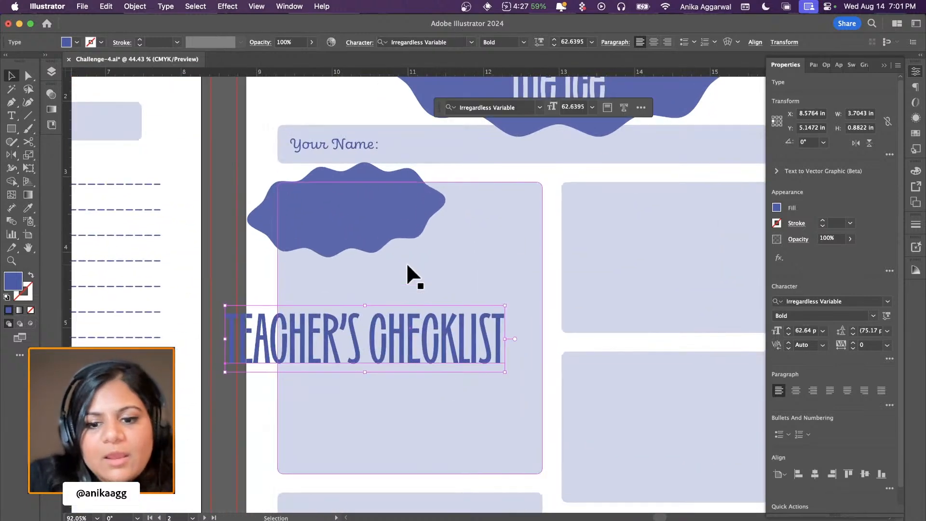
Recolor the copied title with the checklist header's yellow and move it over the small blue badge
{"action": "key", "text": "i"}
{"action": "scroll", "coordinate": [217, 207], "scroll_direction": "up", "scroll_amount": 2}
{"action": "left_click", "coordinate": [170, 107]}
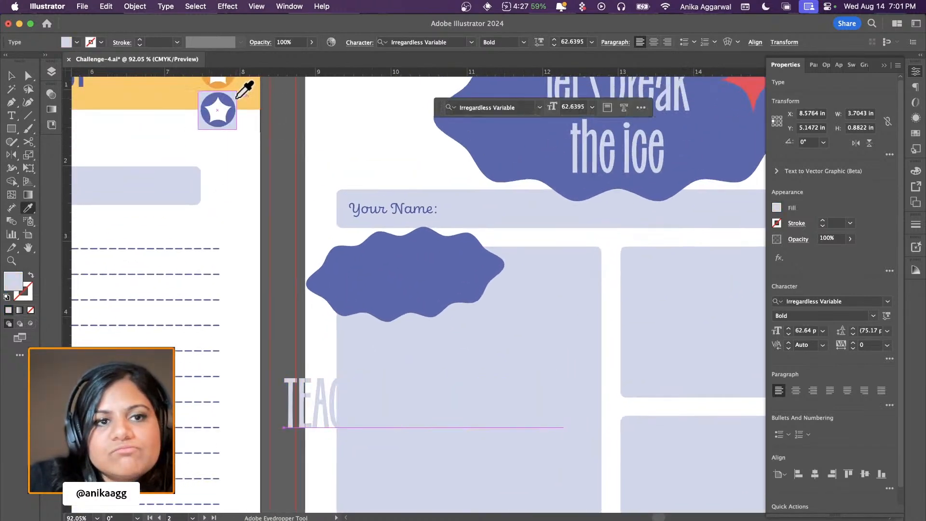
{"action": "left_click", "coordinate": [167, 99]}
{"action": "key", "text": "v"}
{"action": "left_click_drag", "start_coordinate": [441, 400], "coordinate": [440, 279]}
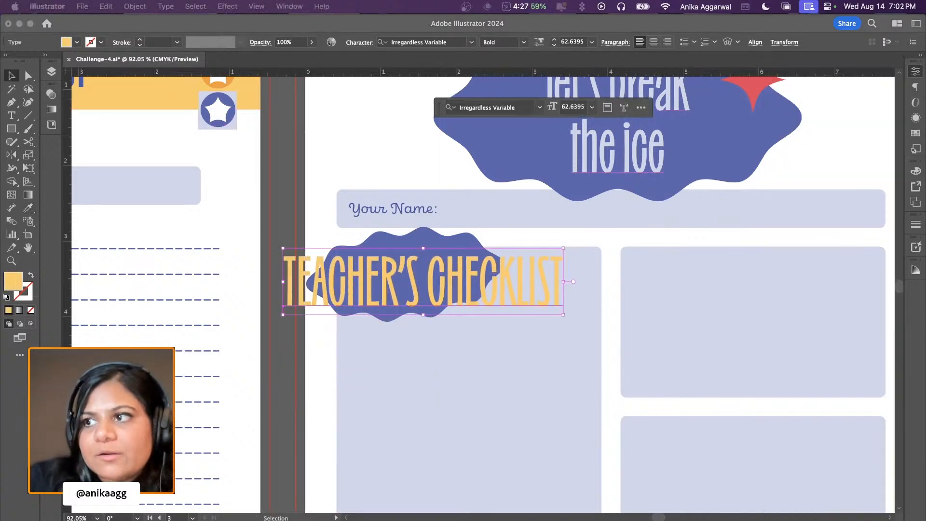
Reword the yellow title on the small badge to "Favorite Songs"
{"action": "left_click", "coordinate": [383, 270]}
{"action": "double_click", "coordinate": [383, 272]}
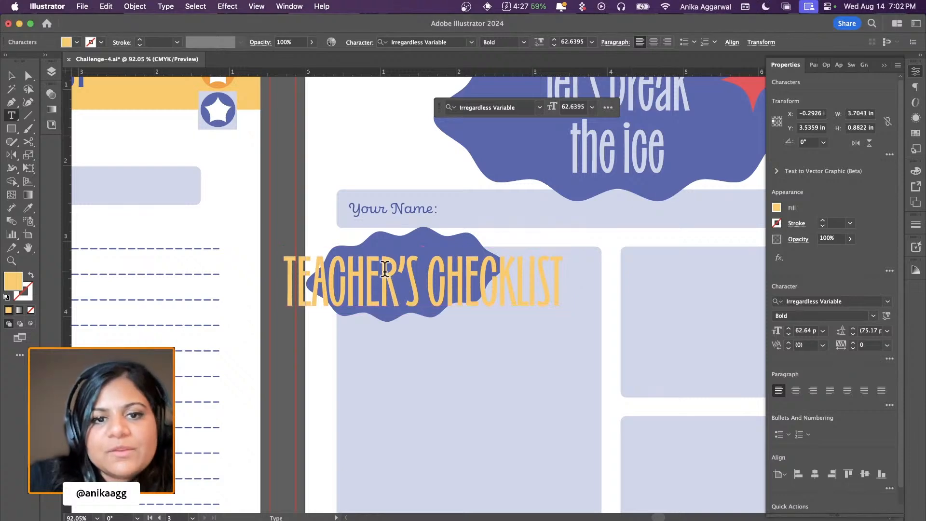
{"action": "key", "text": "super+a"}
{"action": "type", "text": "Fa"}
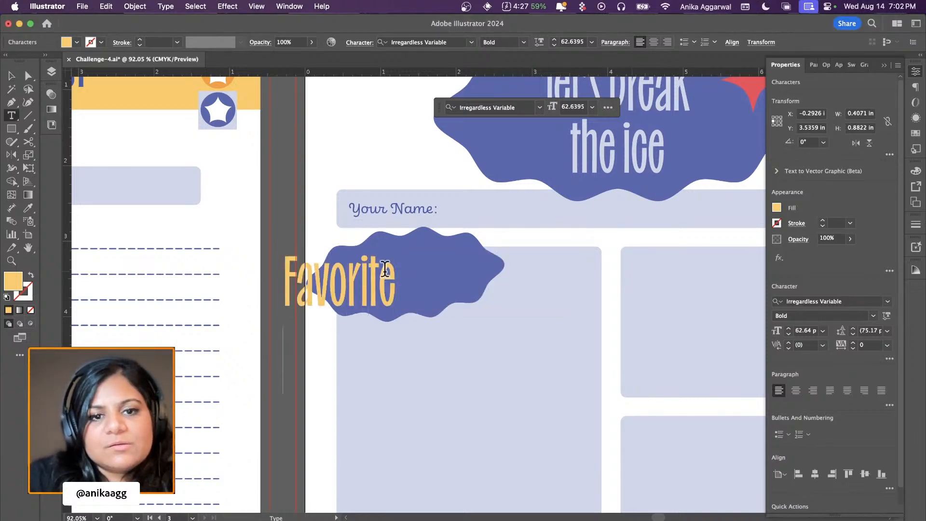
{"action": "type", "text": "vorite Songs"}
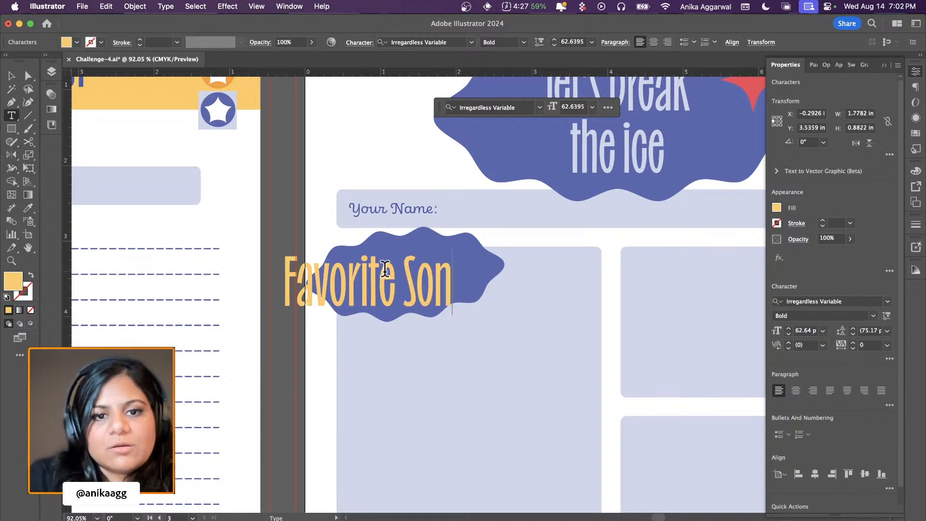
{"action": "key", "text": "Escape"}
Scale the "Favorite Songs" text down to about 38.28 pt and center it on the small badge, tilted to match
{"action": "left_click_drag", "start_coordinate": [483, 315], "coordinate": [398, 314]}
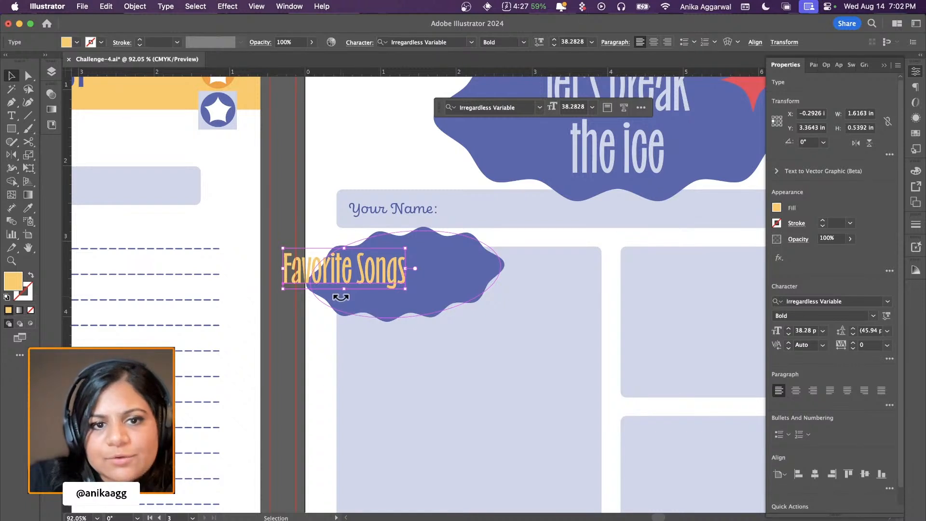
{"action": "left_click_drag", "start_coordinate": [340, 297], "coordinate": [409, 273]}
{"action": "left_click", "coordinate": [276, 232]}
{"action": "scroll", "coordinate": [277, 231], "scroll_direction": "down", "scroll_amount": 5}
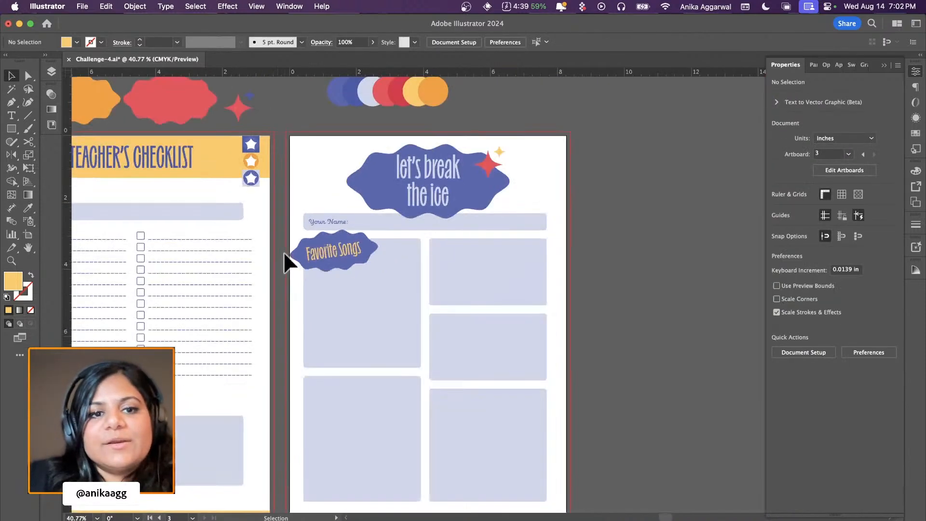
Match the "Your Name:" label to the "Favorite Songs" lettering, keep it badge blue, and scale it to about 23.46 pt
{"action": "left_click", "coordinate": [311, 220]}
{"action": "scroll", "coordinate": [311, 220], "scroll_direction": "up", "scroll_amount": 5}
{"action": "key", "text": "i"}
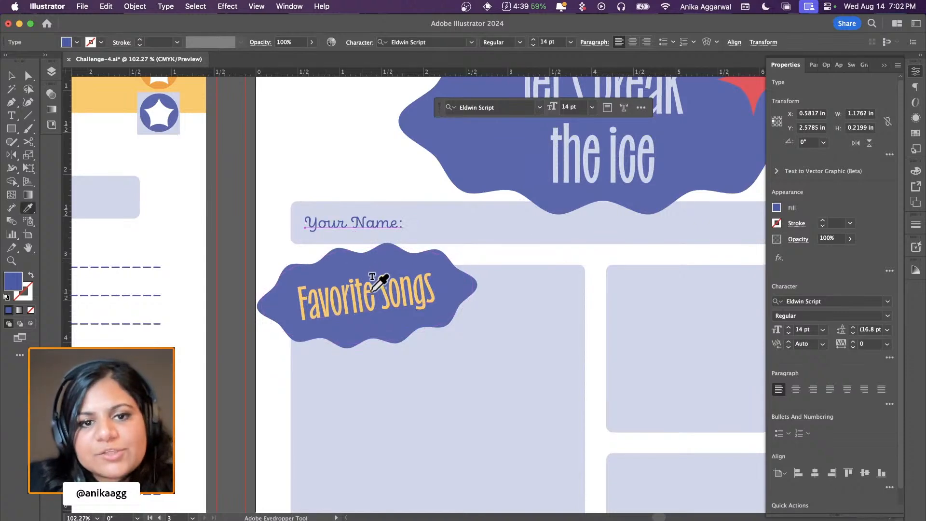
{"action": "left_click", "coordinate": [371, 276]}
{"action": "left_click", "coordinate": [361, 250]}
{"action": "key", "text": "v"}
{"action": "mouse_move", "coordinate": [381, 215]}
{"action": "left_mouse_down"}
{"action": "mouse_move", "coordinate": [392, 202]}
{"action": "mouse_move", "coordinate": [385, 203]}
{"action": "left_mouse_up"}
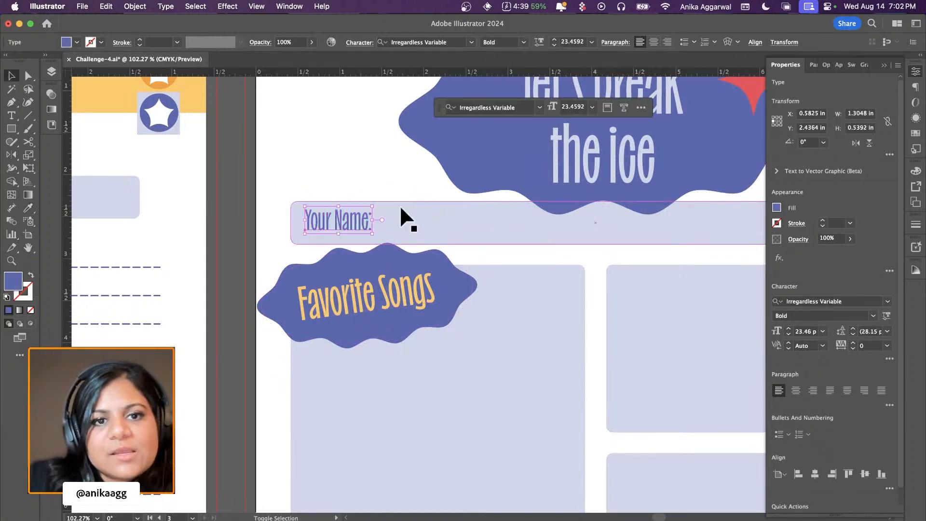
Center the "Your Name:" label vertically within its lavender field box
{"action": "left_click", "coordinate": [418, 217], "text": "shift"}
{"action": "left_click", "coordinate": [865, 303]}
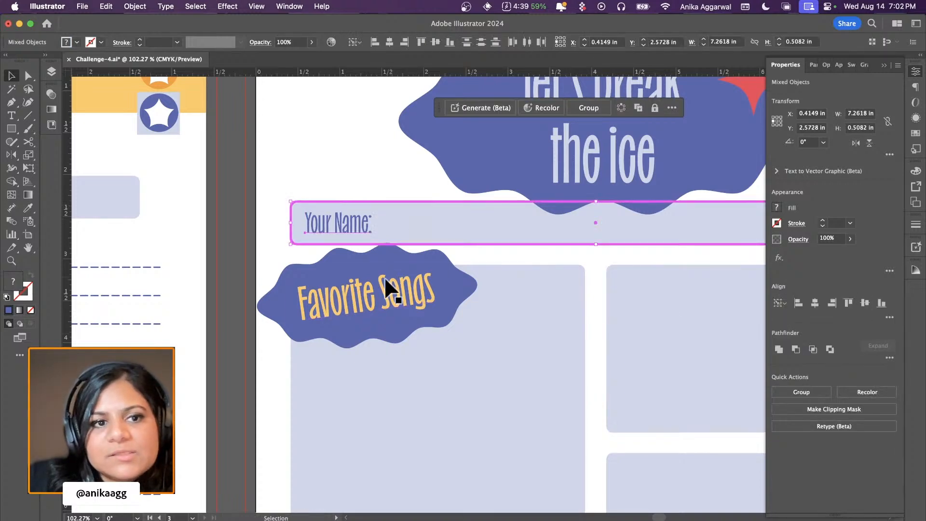
{"action": "left_click", "coordinate": [245, 278]}
Remove the colon from the "Your Name:" label
{"action": "left_click", "coordinate": [359, 222]}
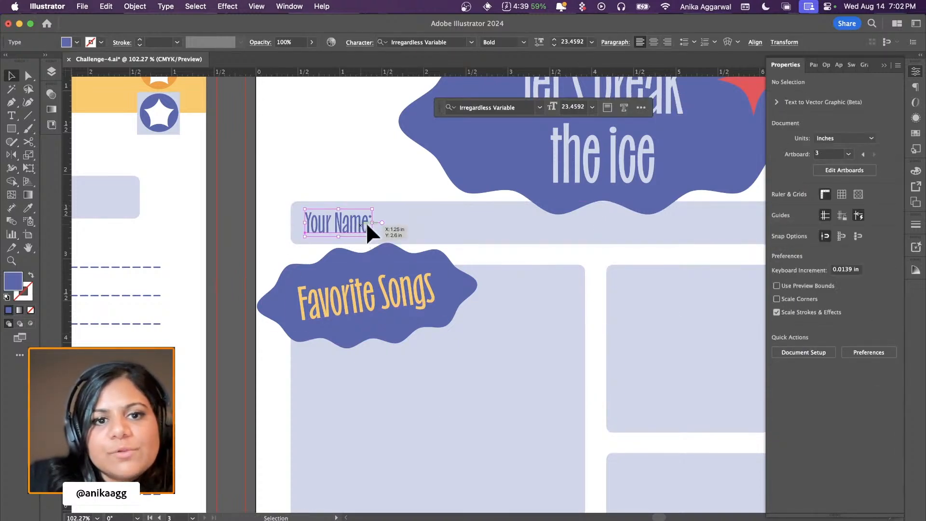
{"action": "double_click", "coordinate": [367, 222]}
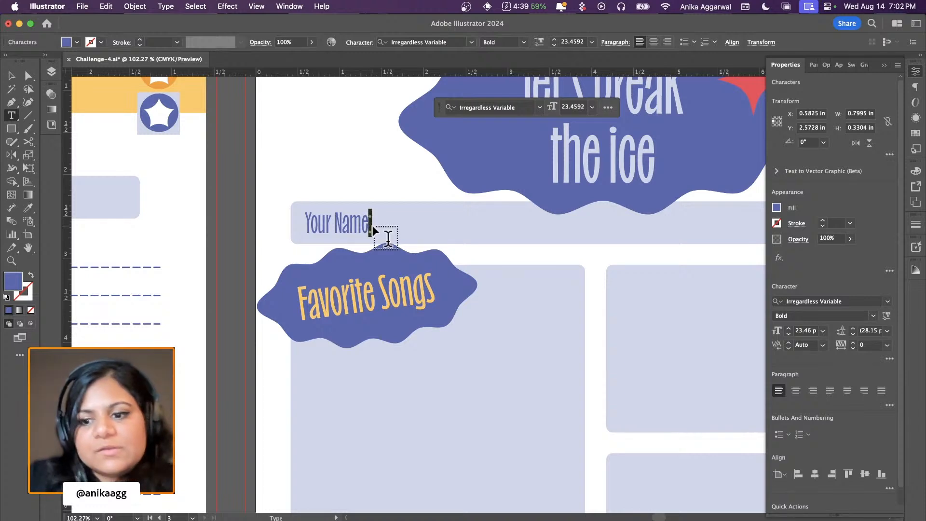
{"action": "key", "text": "Escape"}
{"action": "left_click", "coordinate": [234, 219]}
{"action": "key", "text": "super+0"}
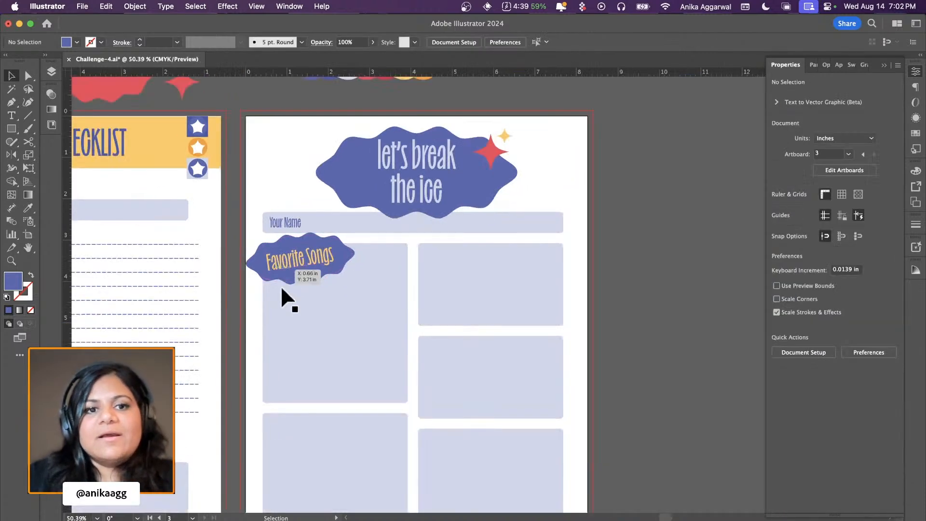
Duplicate the "Favorite Songs" badge with its text onto the upper-right corner of the second column's middle box, tilting it slightly clockwise
{"action": "scroll", "coordinate": [306, 252], "scroll_direction": "down", "scroll_amount": 3}
{"action": "left_click", "coordinate": [291, 217]}
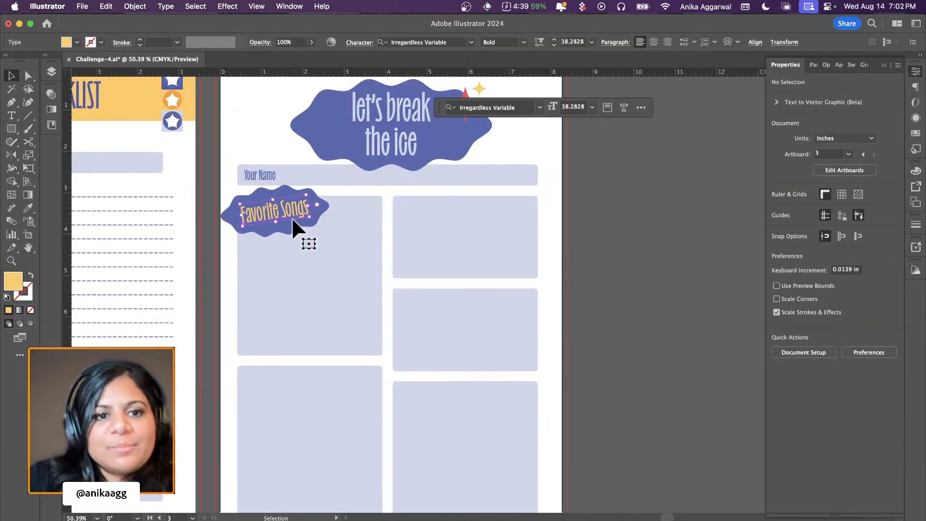
{"action": "left_click", "coordinate": [291, 223], "text": "shift"}
{"action": "left_click_drag", "start_coordinate": [290, 223], "coordinate": [506, 322]}
{"action": "left_click", "coordinate": [613, 320]}
Duplicate the second badge and its text onto the first column's lower box, tilt it further clockwise, and stretch the badge to about 1.41 in tall
{"action": "scroll", "coordinate": [554, 270], "scroll_direction": "down", "scroll_amount": 3}
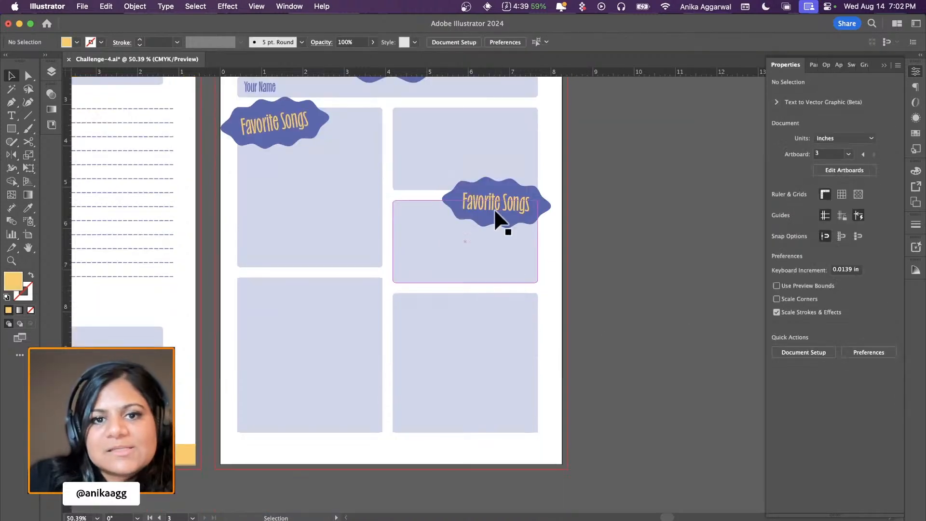
{"action": "left_click", "coordinate": [499, 203]}
{"action": "left_click", "coordinate": [502, 204], "text": "shift"}
{"action": "left_click_drag", "start_coordinate": [506, 217], "coordinate": [338, 322]}
{"action": "left_click", "coordinate": [611, 305]}
{"action": "left_click", "coordinate": [320, 312]}
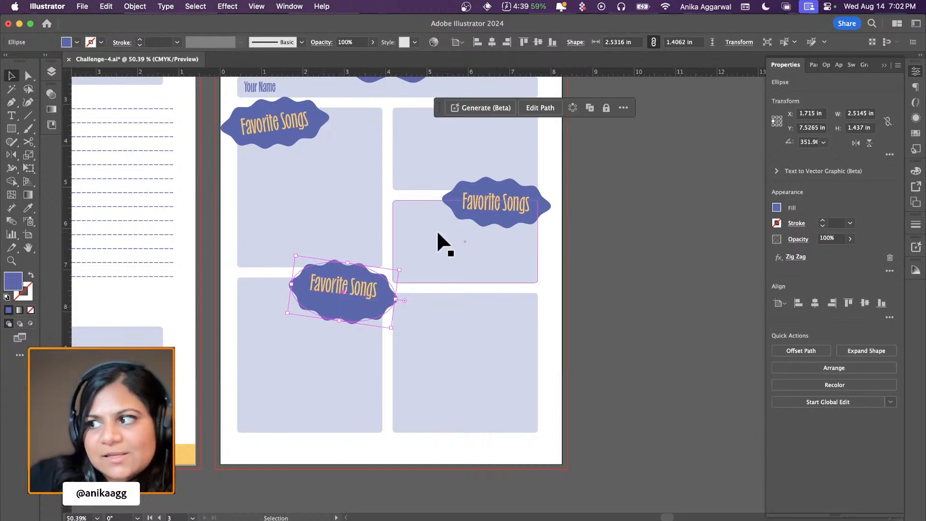
Reword the text on the second column's badge to "Countries I would like to visit" on two lines
{"action": "scroll", "coordinate": [484, 216], "scroll_direction": "up", "scroll_amount": 5}
{"action": "double_click", "coordinate": [509, 184]}
{"action": "key", "text": "super+a"}
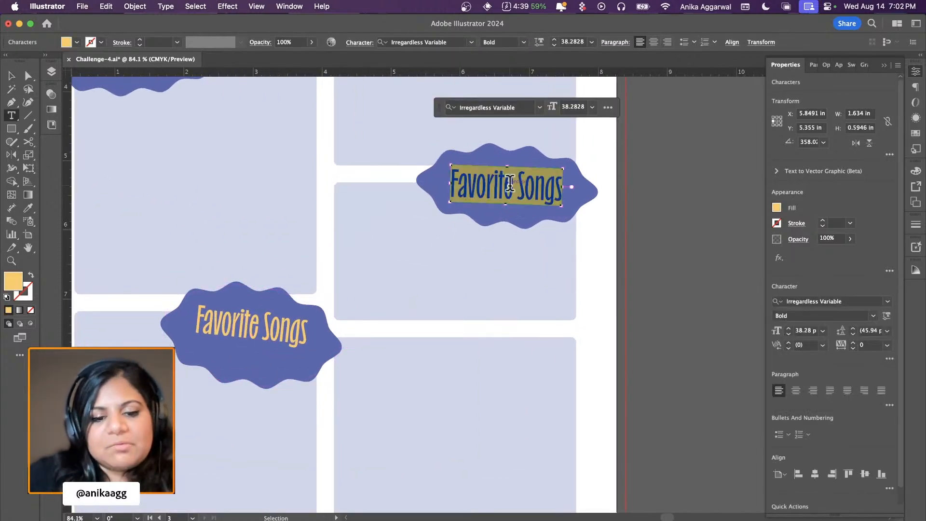
{"action": "type", "text": "Gounties"}
{"action": "key", "text": "BackSpace"}
{"action": "key", "text": "BackSpace"}
{"action": "key", "text": "BackSpace"}
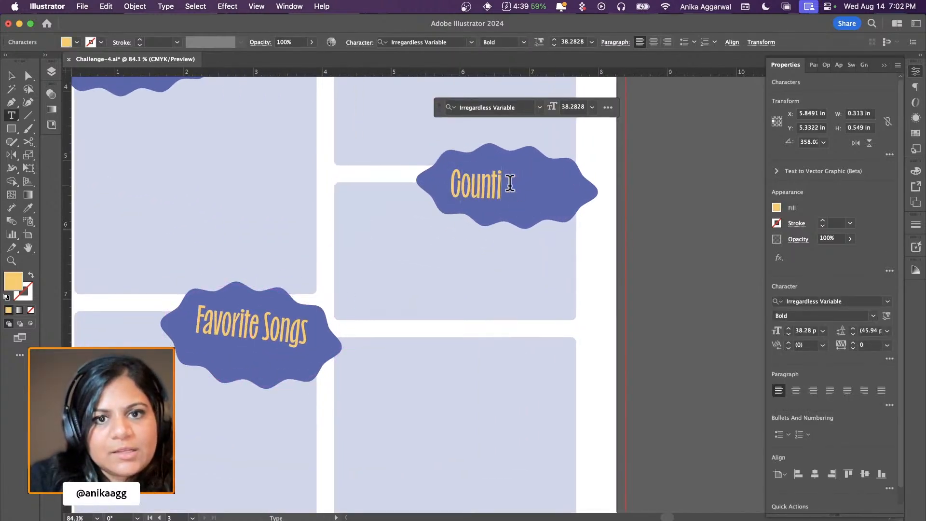
{"action": "type", "text": "ries I would"}
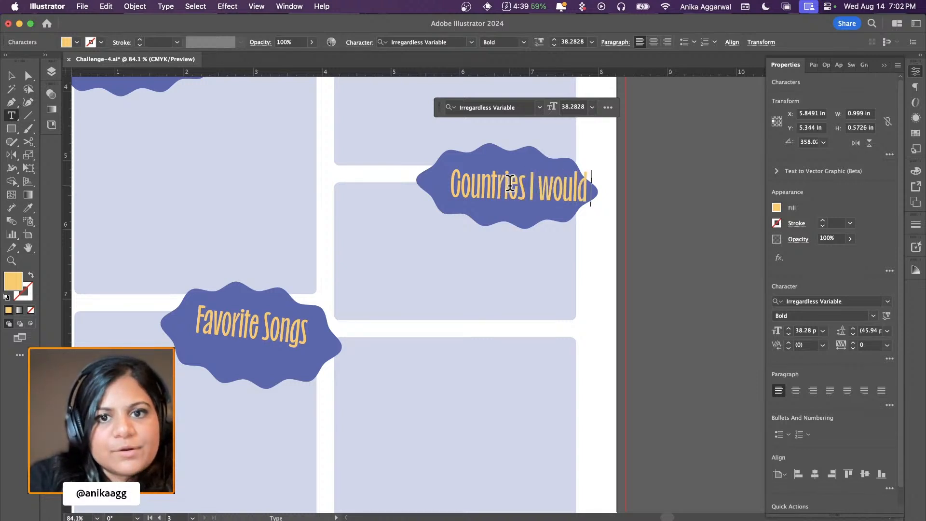
{"action": "type", "text": " like"}
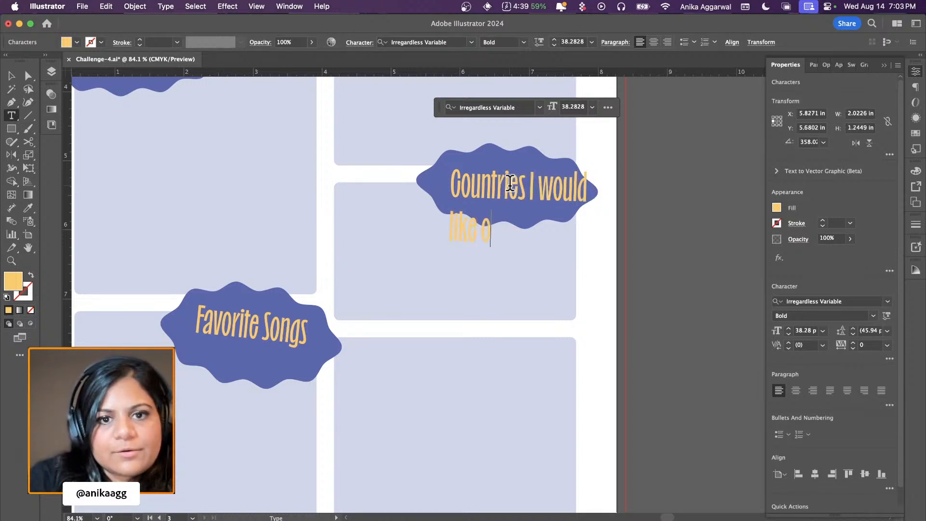
{"action": "type", "text": " to visit"}
{"action": "key", "text": "Escape"}
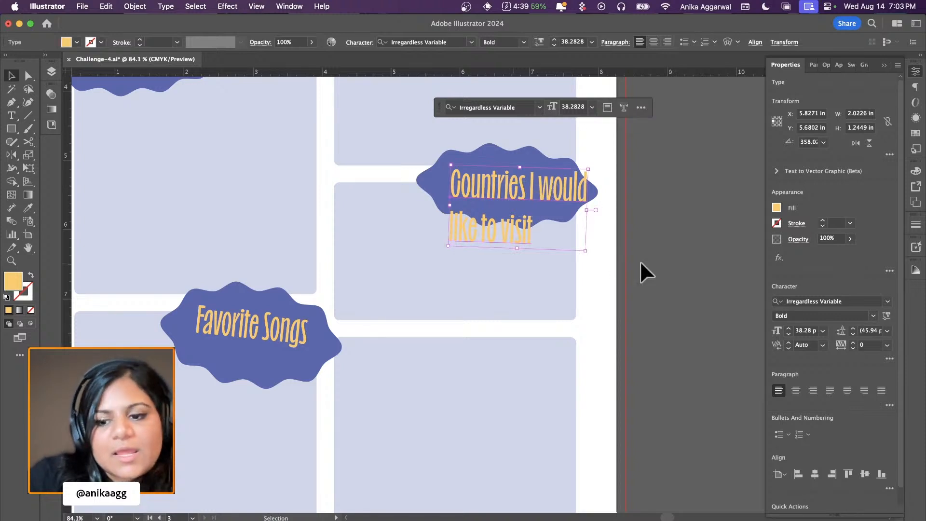
Tighten the "Countries I would like to visit" text's leading to 37.94 pt and center-align its lines
{"action": "key", "text": "alt+Up"}
{"action": "key", "text": "alt+Up"}
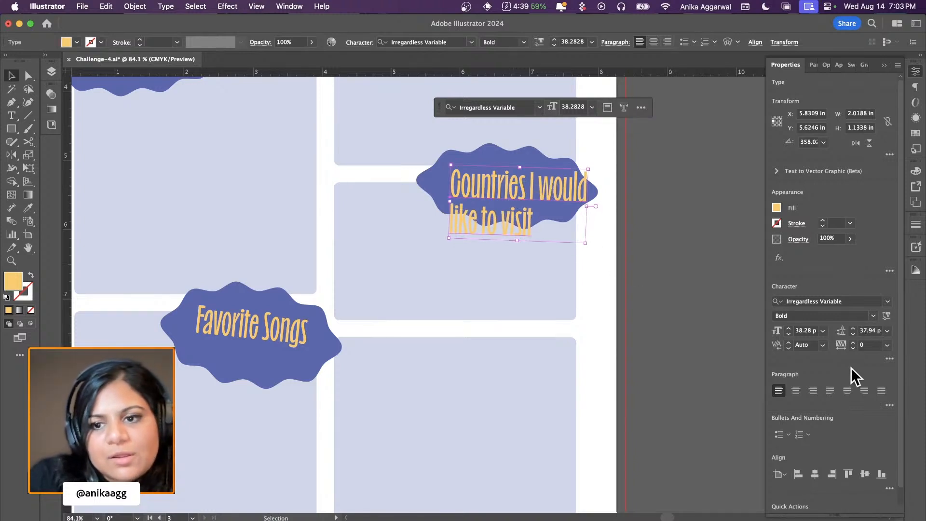
{"action": "left_click", "coordinate": [795, 389]}
Enlarge the "Countries I would like to visit" badge slightly and move its text back over the middle of the shape
{"action": "left_click", "coordinate": [555, 194]}
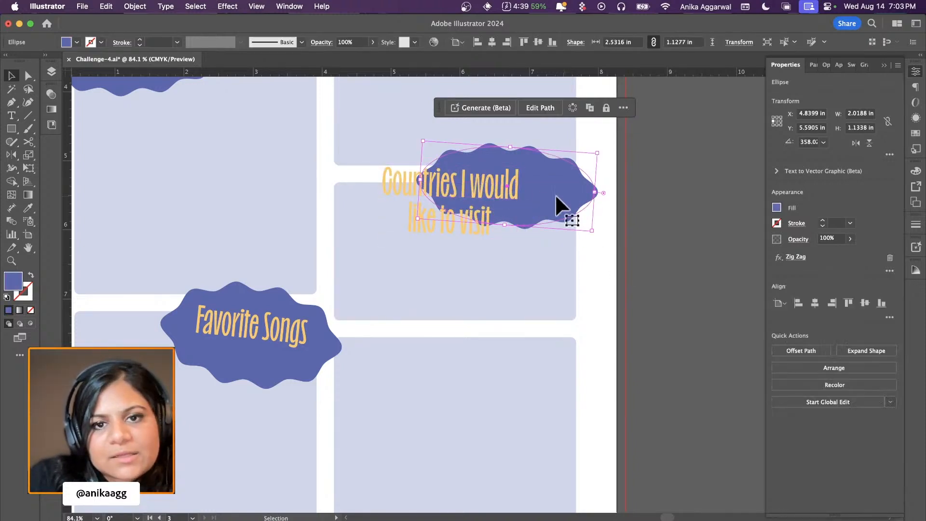
{"action": "left_click_drag", "start_coordinate": [416, 219], "coordinate": [479, 190]}
{"action": "left_click", "coordinate": [427, 198]}
Reduce the "Countries I would like to visit" text's font size to 30 pt
{"action": "left_click", "coordinate": [788, 333]}
{"action": "left_click", "coordinate": [788, 333]}
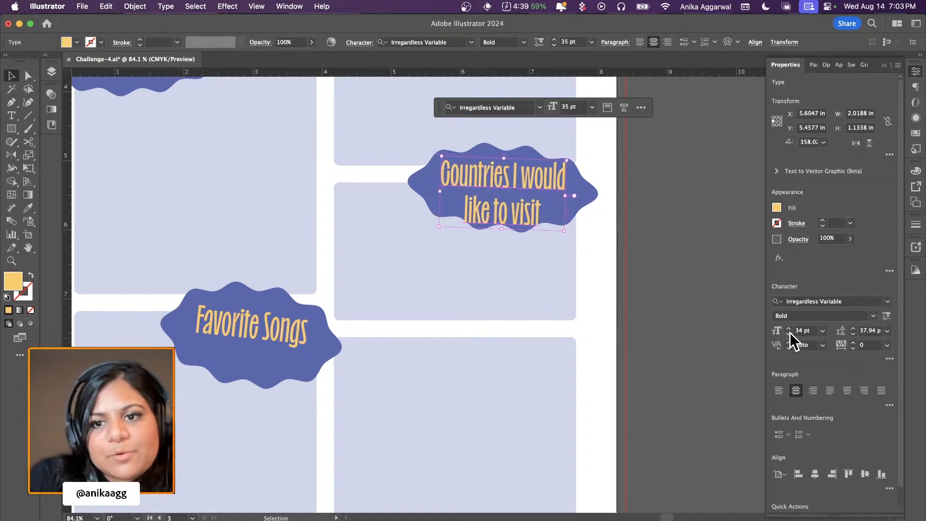
{"action": "left_click", "coordinate": [789, 333]}
{"action": "left_click", "coordinate": [789, 333]}
{"action": "left_click", "coordinate": [789, 334]}
{"action": "left_click", "coordinate": [788, 333]}
{"action": "left_click", "coordinate": [789, 333]}
{"action": "left_click", "coordinate": [789, 333]}
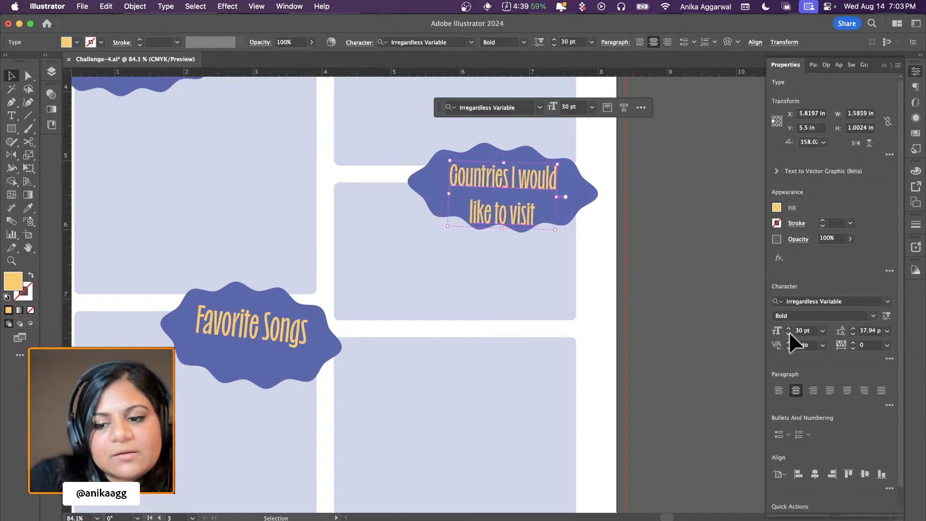
Tighten the leading of the "Countries I would like to visit" text to 27.94 pt
{"action": "key", "text": "alt+Up"}
{"action": "key", "text": "alt+Up"}
{"action": "key", "text": "alt+Up"}
{"action": "key", "text": "alt+Up"}
{"action": "key", "text": "alt+Up"}
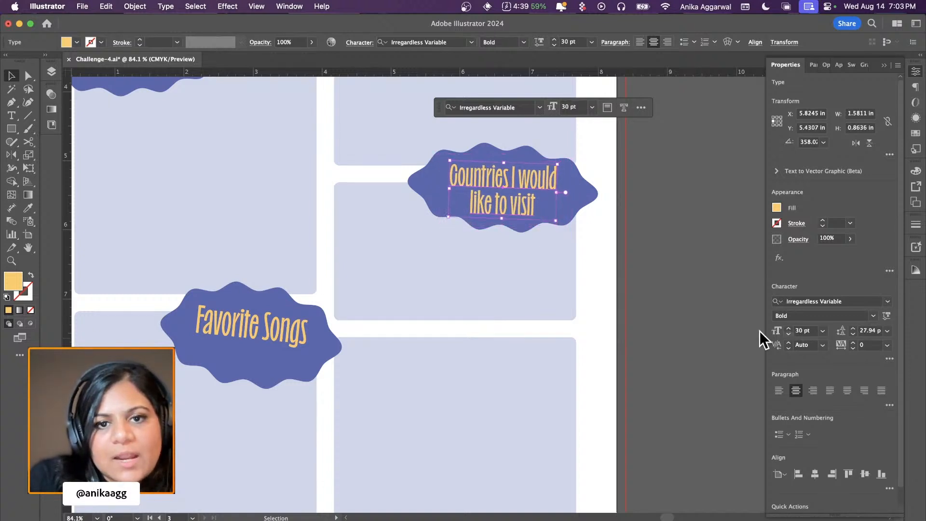
Apply the "Countries I would like to visit" text style to the first column's upper "Favorite Songs" text and move it back over its badge
{"action": "scroll", "coordinate": [326, 232], "scroll_direction": "up", "scroll_amount": 2}
{"action": "scroll", "coordinate": [327, 232], "scroll_direction": "left", "scroll_amount": 1}
{"action": "left_click", "coordinate": [660, 254]}
{"action": "key", "text": "i"}
{"action": "left_click", "coordinate": [539, 224]}
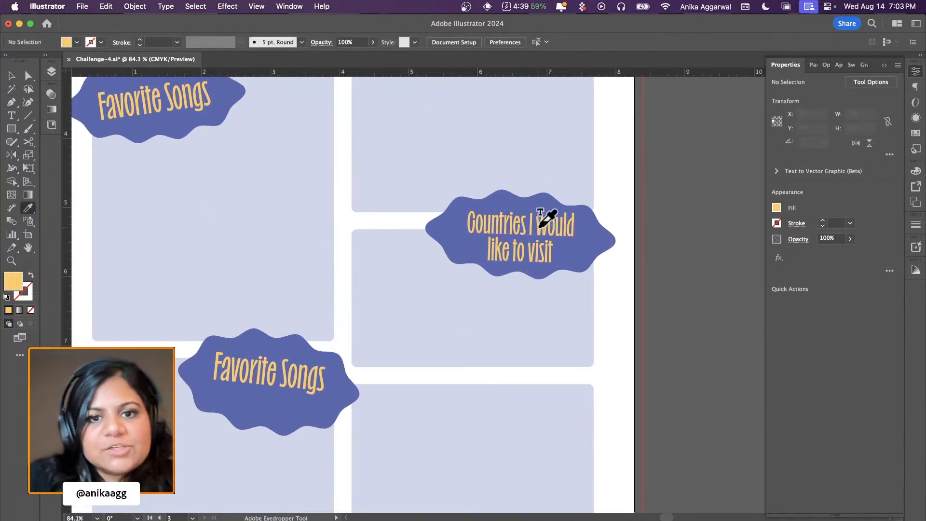
{"action": "left_click", "coordinate": [178, 121], "text": "alt"}
{"action": "scroll", "coordinate": [165, 93], "scroll_direction": "up", "scroll_amount": 3}
{"action": "scroll", "coordinate": [165, 93], "scroll_direction": "left", "scroll_amount": 2}
{"action": "key", "text": "v"}
{"action": "left_click_drag", "start_coordinate": [158, 184], "coordinate": [213, 175]}
Shrink the upper "Favorite Songs" badge to fit its smaller text and shift badge and text together towards the box's corner
{"action": "left_click", "coordinate": [198, 157]}
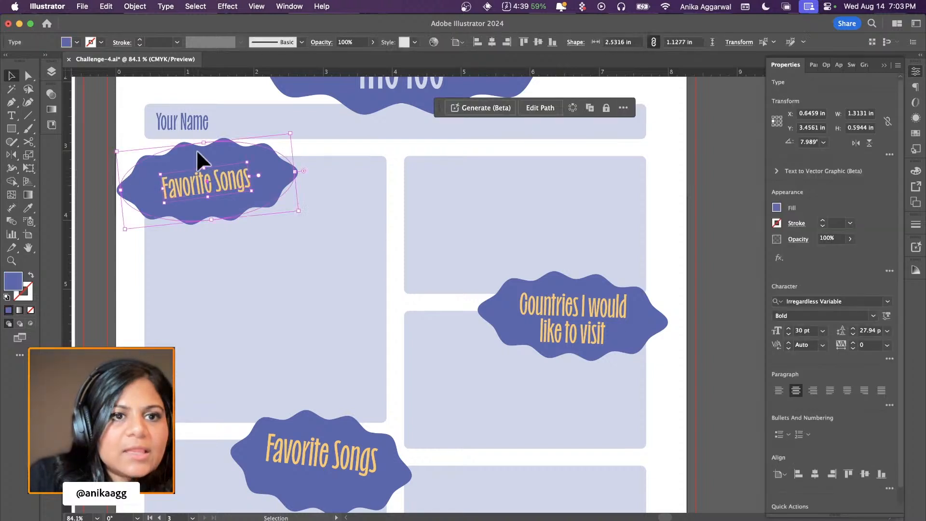
{"action": "left_click_drag", "start_coordinate": [202, 140], "coordinate": [204, 152]}
{"action": "left_click", "coordinate": [187, 185], "text": "shift"}
{"action": "left_click_drag", "start_coordinate": [187, 184], "coordinate": [177, 177]}
Rotate the "Countries I would like to visit" badge and its text together slightly clockwise
{"action": "left_click", "coordinate": [560, 290]}
{"action": "left_click", "coordinate": [561, 289], "text": "shift"}
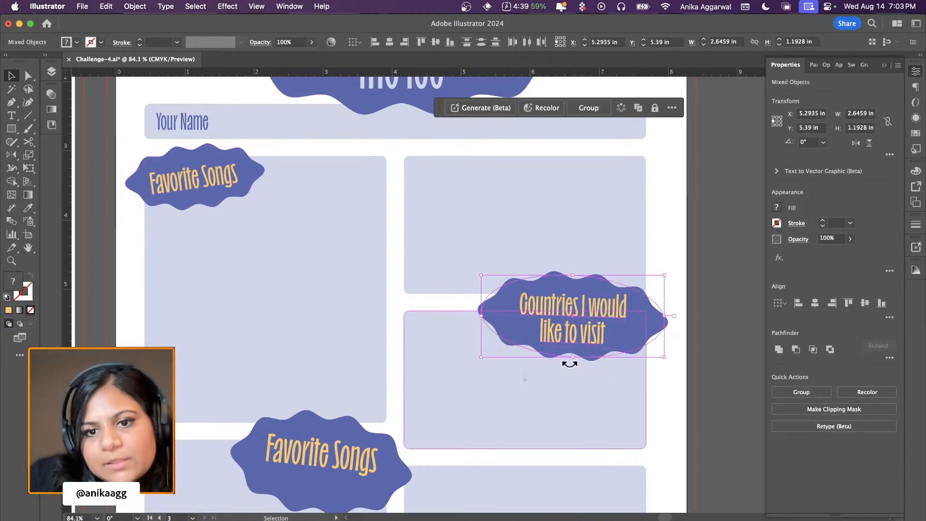
{"action": "left_click_drag", "start_coordinate": [569, 364], "coordinate": [565, 363]}
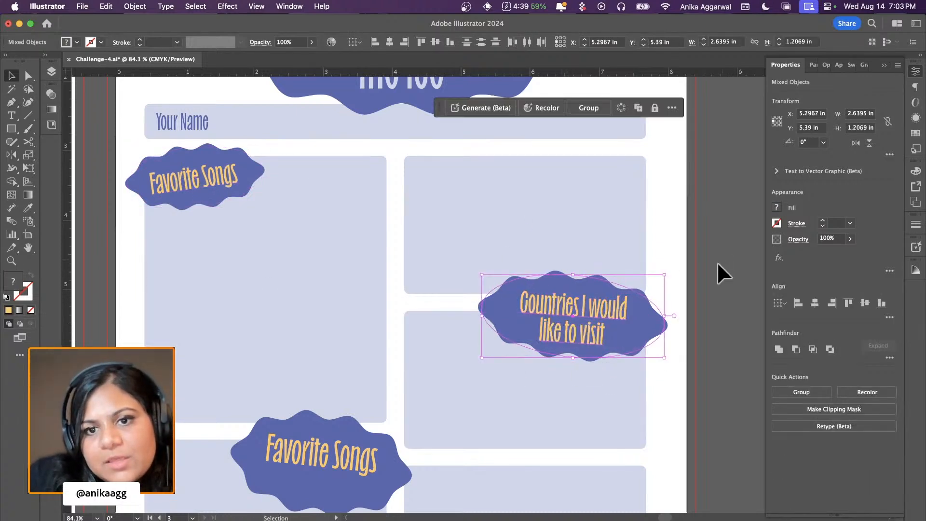
{"action": "left_click", "coordinate": [716, 261]}
Apply the "Countries I would like to visit" text style to the "Favorite Songs" text on the first column's lower badge
{"action": "scroll", "coordinate": [694, 253], "scroll_direction": "down", "scroll_amount": 5}
{"action": "scroll", "coordinate": [694, 253], "scroll_direction": "left", "scroll_amount": 3}
{"action": "left_click", "coordinate": [387, 325]}
{"action": "key", "text": "i"}
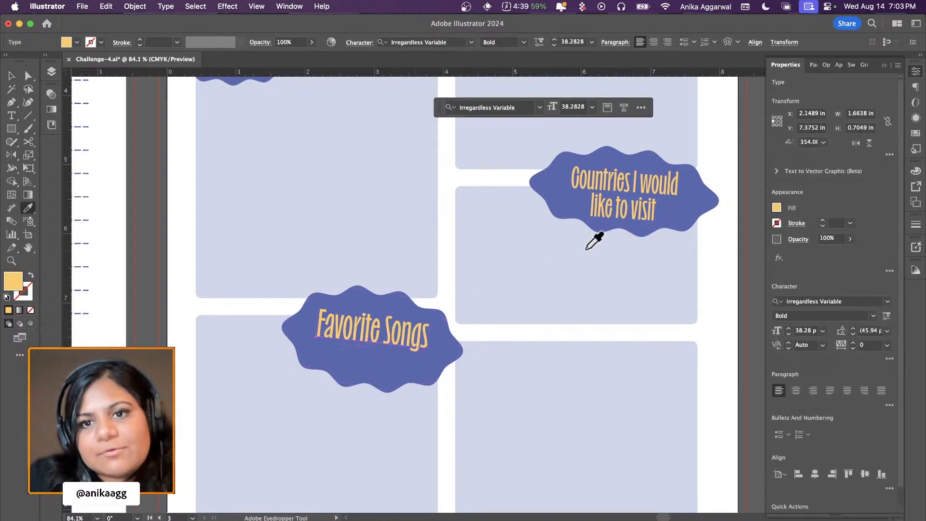
{"action": "left_click", "coordinate": [597, 190]}
Reword the lower badge's text to "Most & Least Favorite Subject" on three lines and move it over the badge
{"action": "key", "text": "t"}
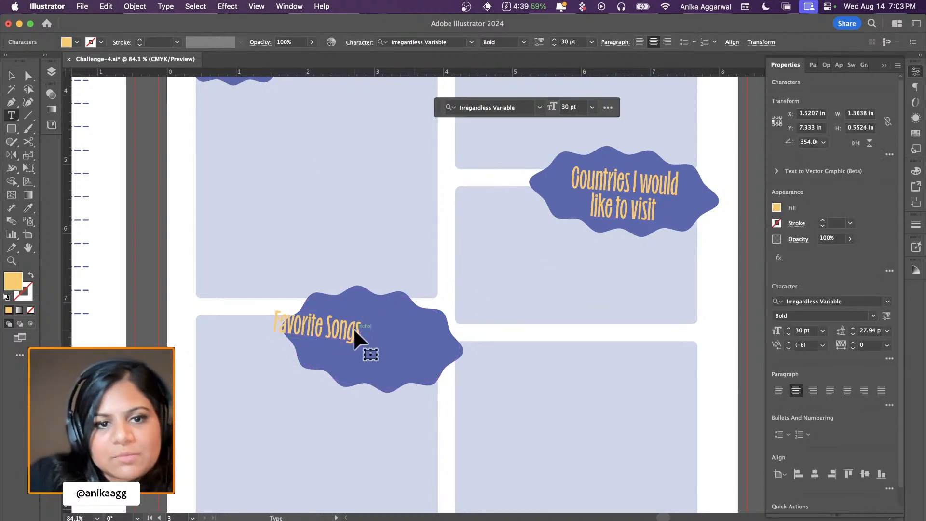
{"action": "triple_click", "coordinate": [354, 331]}
{"action": "type", "text": "Most"}
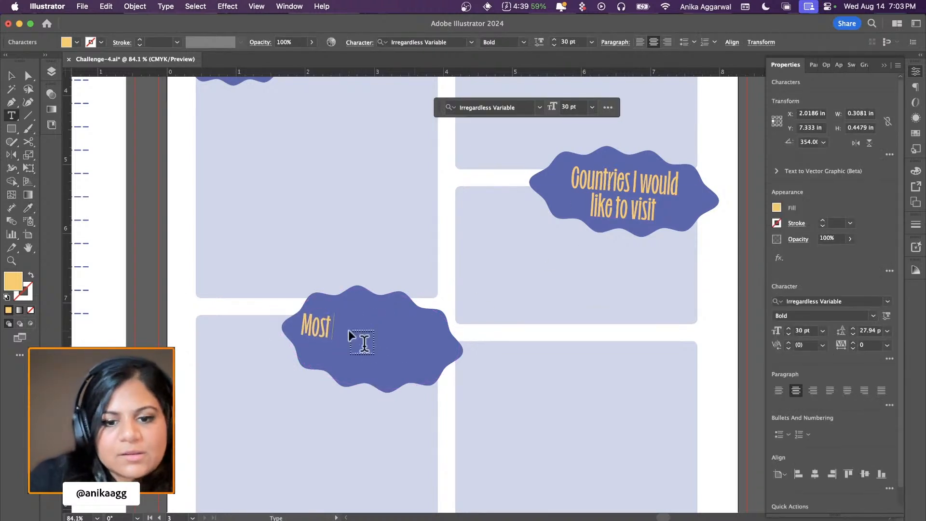
{"action": "type", "text": " & Least Fav"}
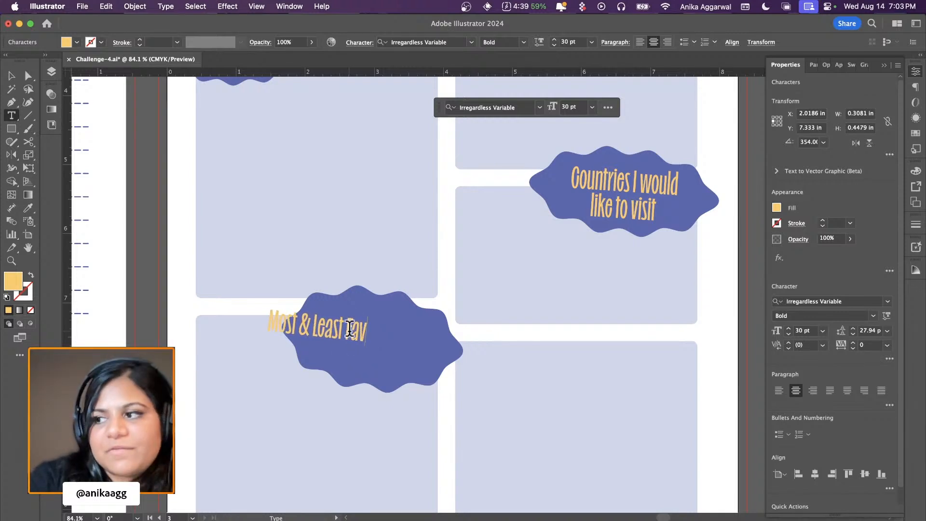
{"action": "type", "text": "orite"}
{"action": "key", "text": "Return"}
{"action": "type", "text": "Subject"}
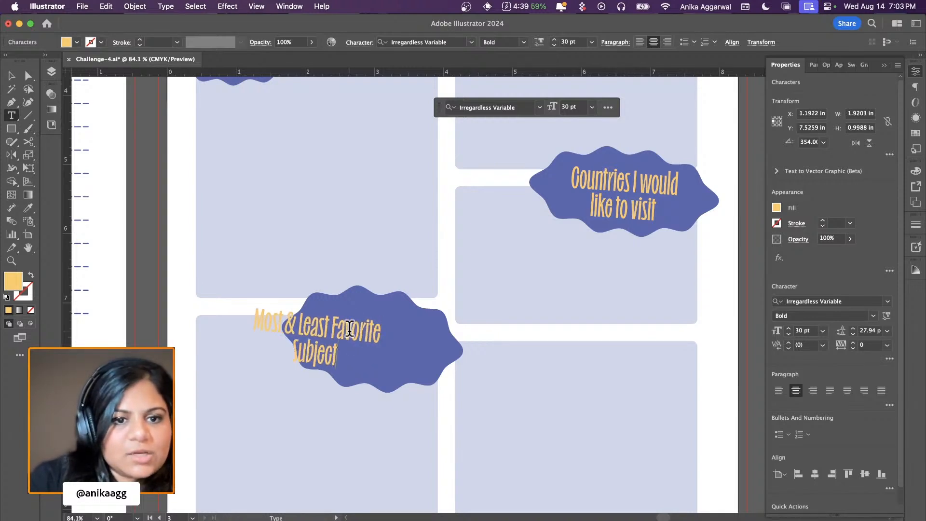
{"action": "key", "text": "Escape"}
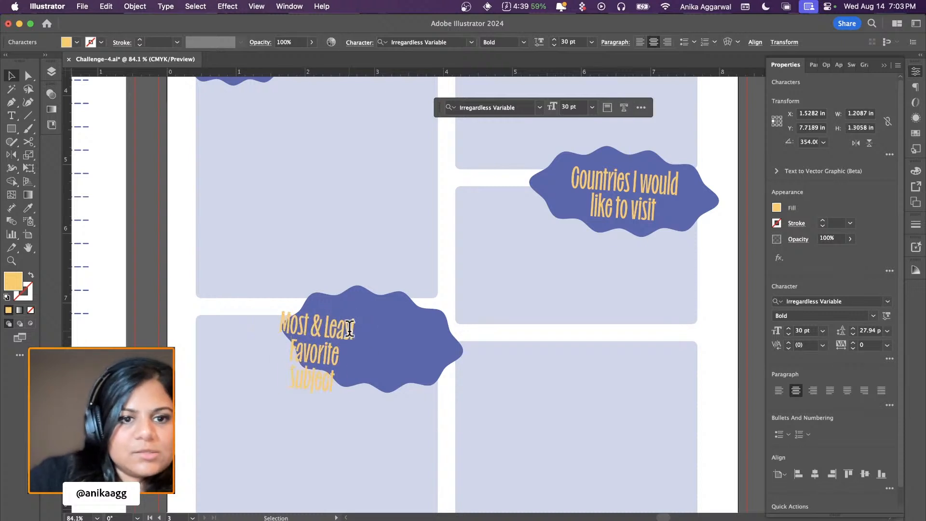
{"action": "left_click_drag", "start_coordinate": [349, 329], "coordinate": [397, 318]}
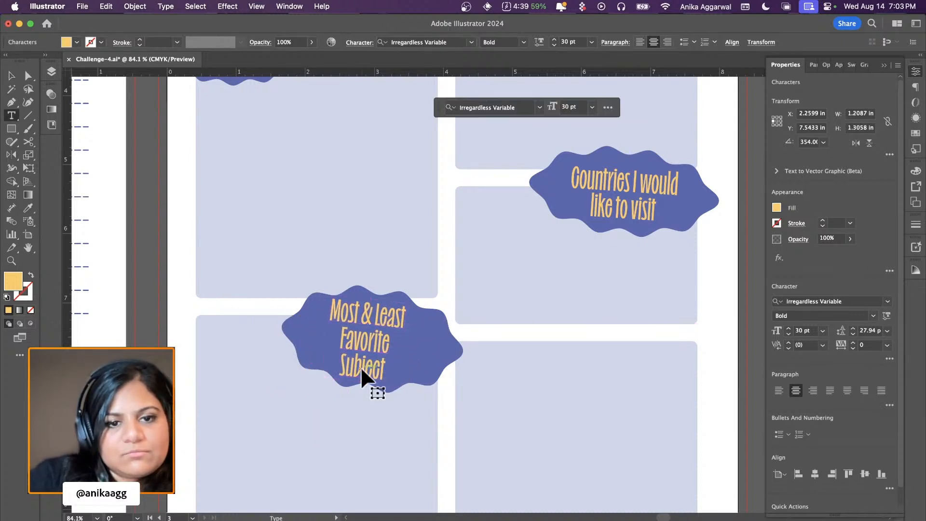
Join "Favorite Subject" onto one line and center the two-line text on its badge
{"action": "double_click", "coordinate": [346, 365]}
{"action": "key", "text": "BackSpace"}
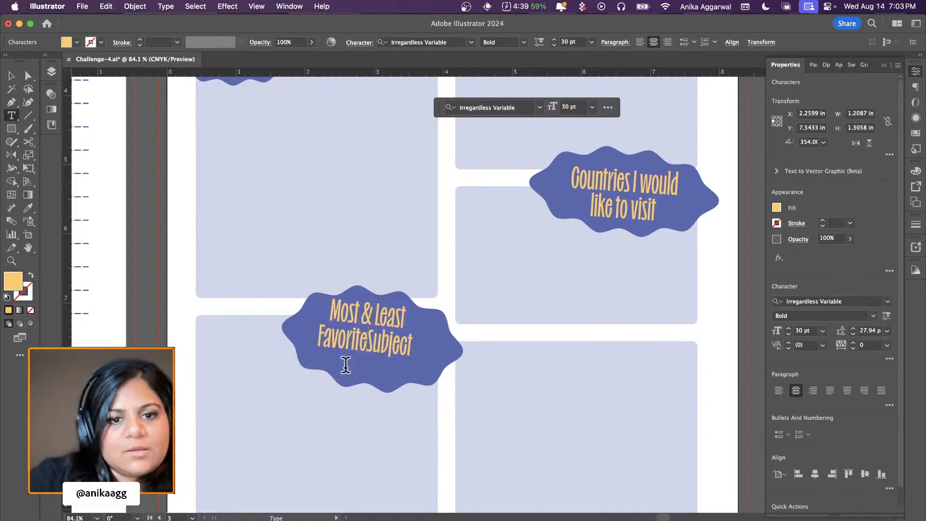
{"action": "key", "text": "Escape"}
{"action": "left_click_drag", "start_coordinate": [363, 337], "coordinate": [369, 346]}
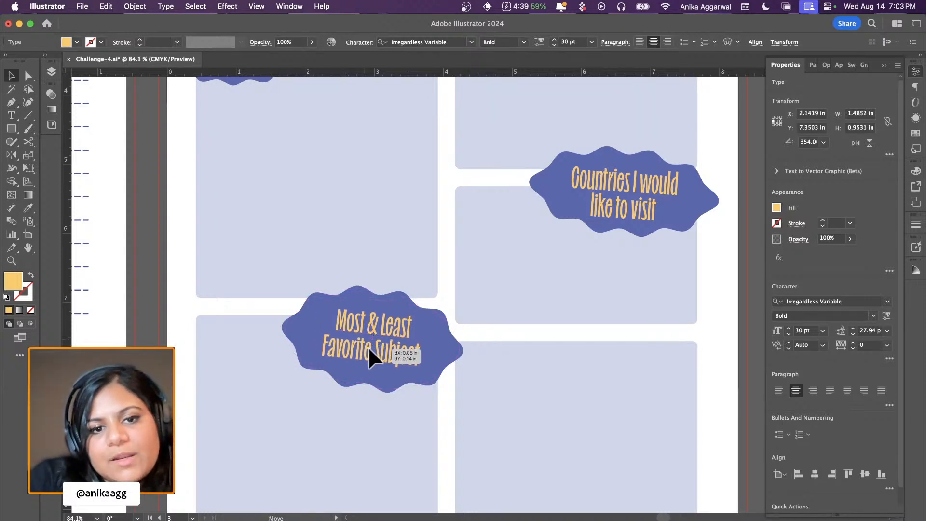
{"action": "left_click", "coordinate": [186, 309]}
Place a copy of the title's red and yellow stars on the lower outer corner of the second column's middle answer box
{"action": "scroll", "coordinate": [186, 309], "scroll_direction": "down", "scroll_amount": 3}
{"action": "scroll", "coordinate": [186, 309], "scroll_direction": "up", "scroll_amount": 5}
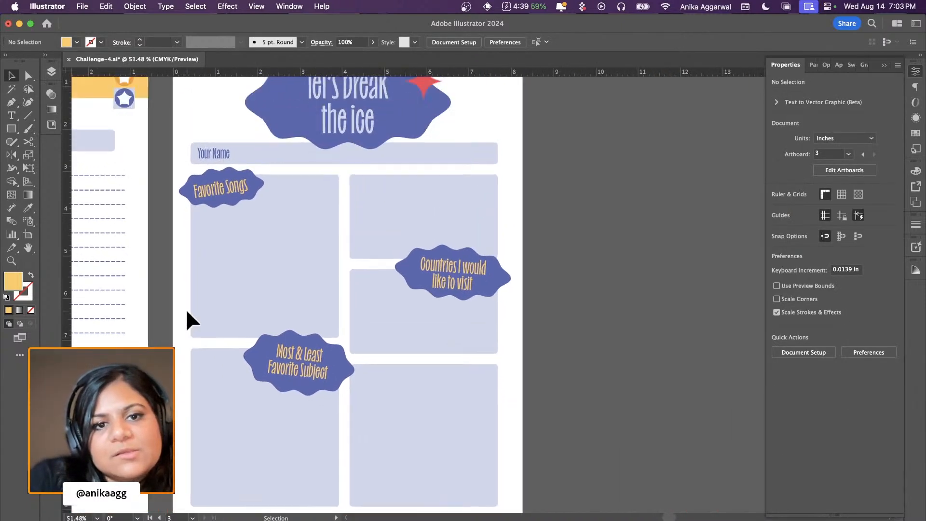
{"action": "left_click", "coordinate": [429, 135]}
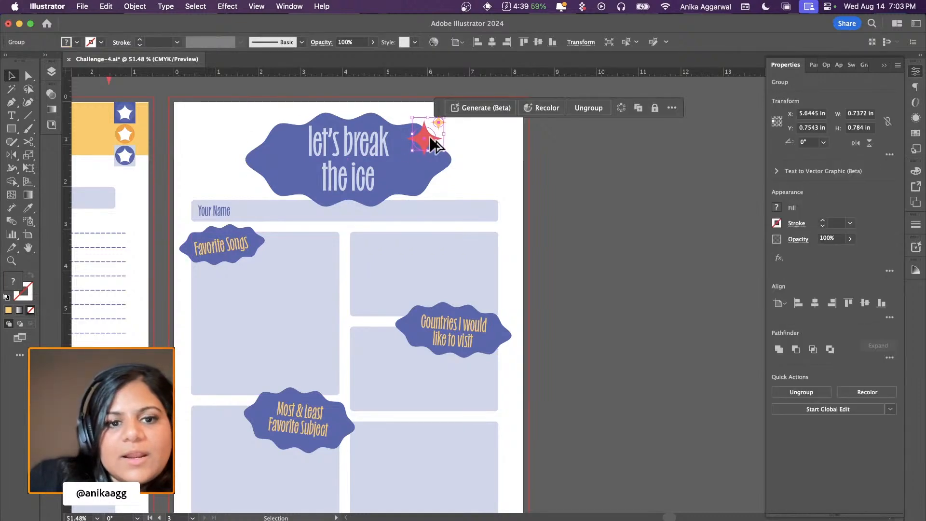
{"action": "left_click_drag", "start_coordinate": [434, 140], "coordinate": [548, 414]}
{"action": "scroll", "coordinate": [349, 416], "scroll_direction": "up", "scroll_amount": 2}
{"action": "scroll", "coordinate": [350, 414], "scroll_direction": "up", "scroll_amount": 1}
{"action": "scroll", "coordinate": [548, 414], "scroll_direction": "up", "scroll_amount": 5}
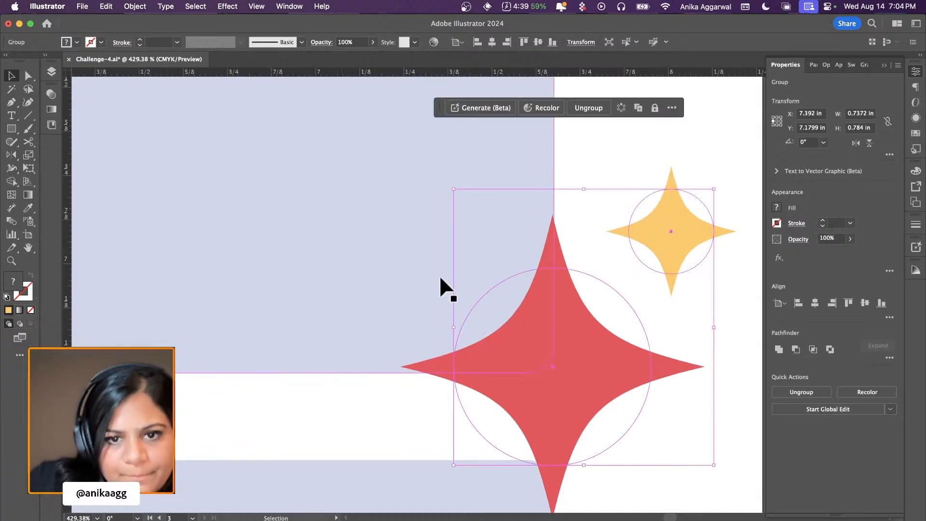
{"action": "mouse_move", "coordinate": [494, 350]}
{"action": "left_mouse_down"}
{"action": "mouse_move", "coordinate": [495, 366]}
{"action": "mouse_move", "coordinate": [494, 354]}
{"action": "left_mouse_up"}
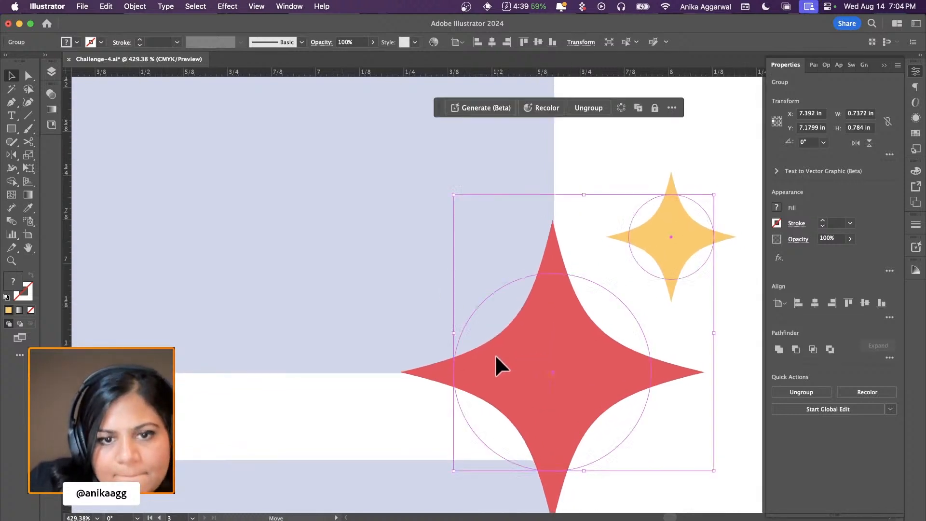
{"action": "left_click", "coordinate": [351, 399]}
Review the worksheet's layout beside the teacher's checklist and the steps listed on the brief page
{"action": "scroll", "coordinate": [352, 398], "scroll_direction": "down", "scroll_amount": 3}
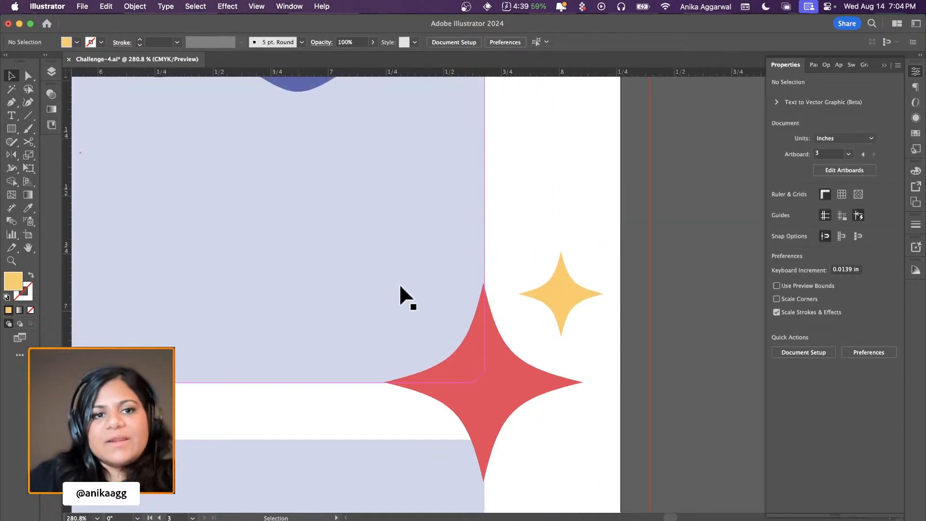
{"action": "left_click", "coordinate": [103, 81]}
{"action": "scroll", "coordinate": [459, 180], "scroll_direction": "down", "scroll_amount": 5}
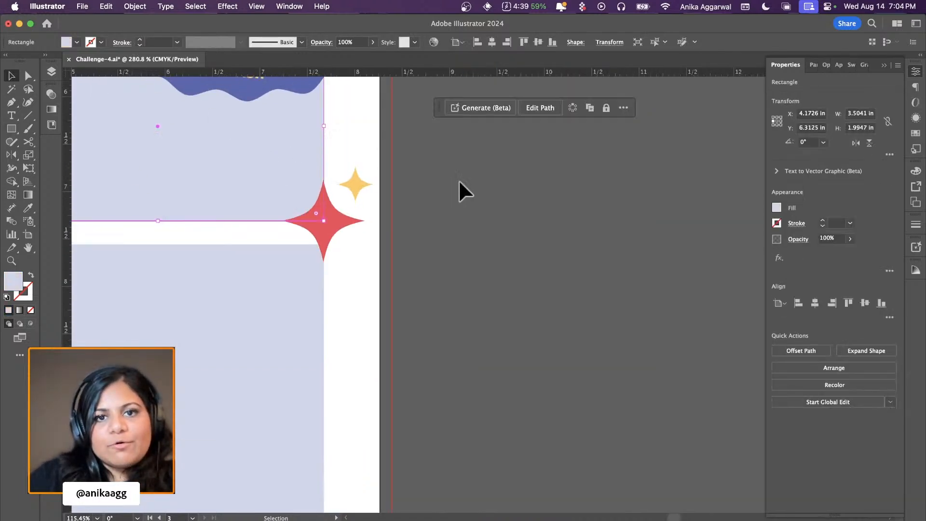
{"action": "left_click", "coordinate": [734, 281]}
{"action": "scroll", "coordinate": [713, 283], "scroll_direction": "down", "scroll_amount": 4}
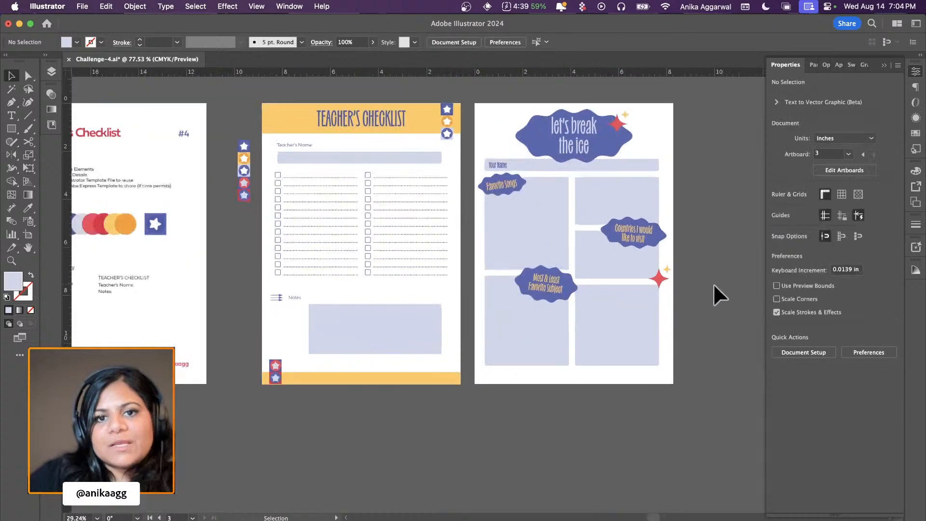
{"action": "scroll", "coordinate": [687, 280], "scroll_direction": "up", "scroll_amount": 1}
{"action": "scroll", "coordinate": [487, 239], "scroll_direction": "left", "scroll_amount": 10}
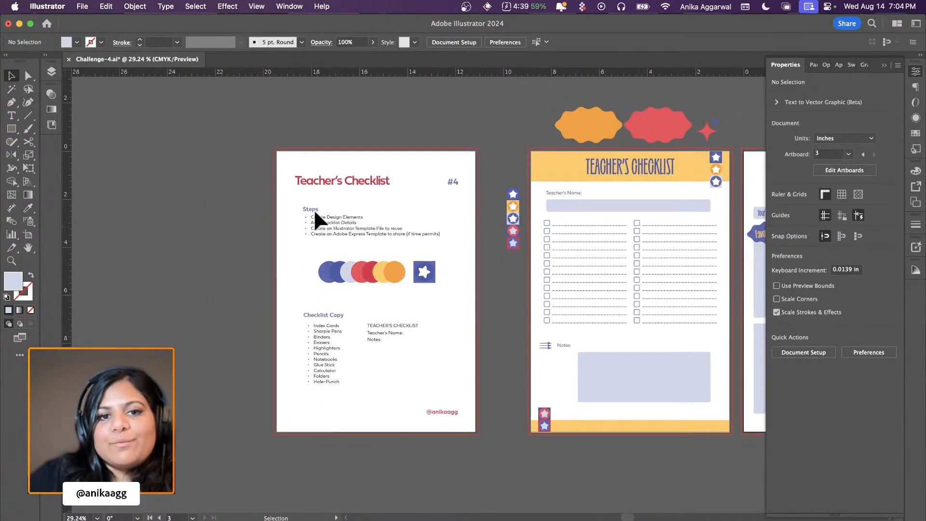
{"action": "scroll", "coordinate": [299, 215], "scroll_direction": "down", "scroll_amount": 2}
{"action": "scroll", "coordinate": [345, 204], "scroll_direction": "up", "scroll_amount": 3}
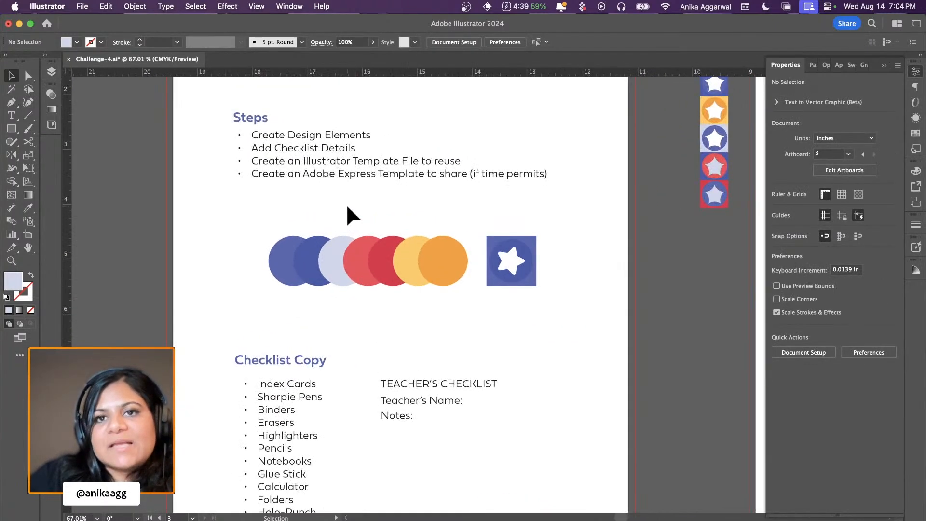
{"action": "scroll", "coordinate": [347, 213], "scroll_direction": "up", "scroll_amount": 2}
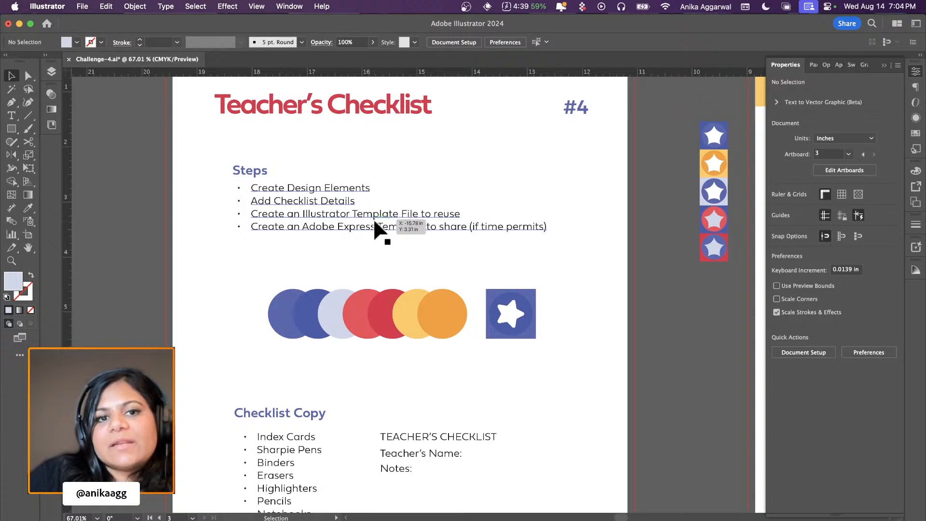
{"action": "scroll", "coordinate": [374, 222], "scroll_direction": "down", "scroll_amount": 5}
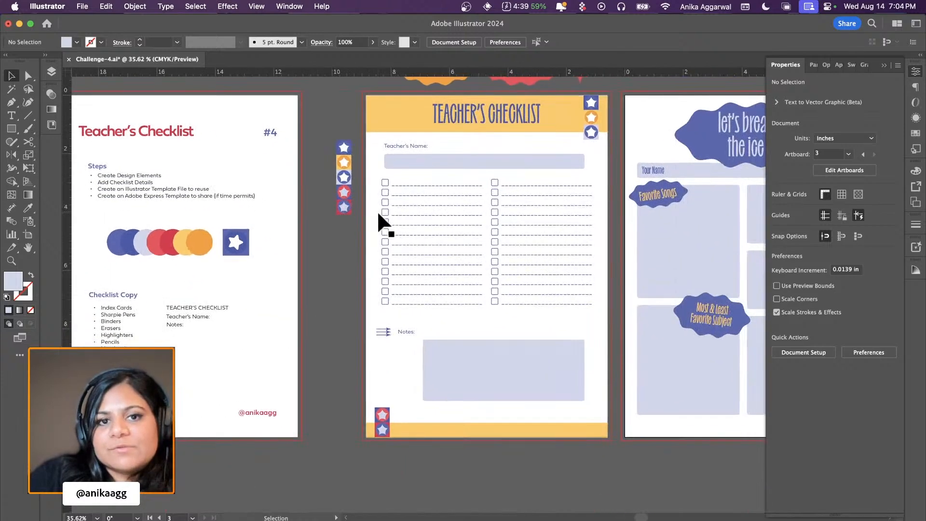
{"action": "scroll", "coordinate": [403, 200], "scroll_direction": "right", "scroll_amount": 2}
{"action": "scroll", "coordinate": [403, 200], "scroll_direction": "up", "scroll_amount": 1}
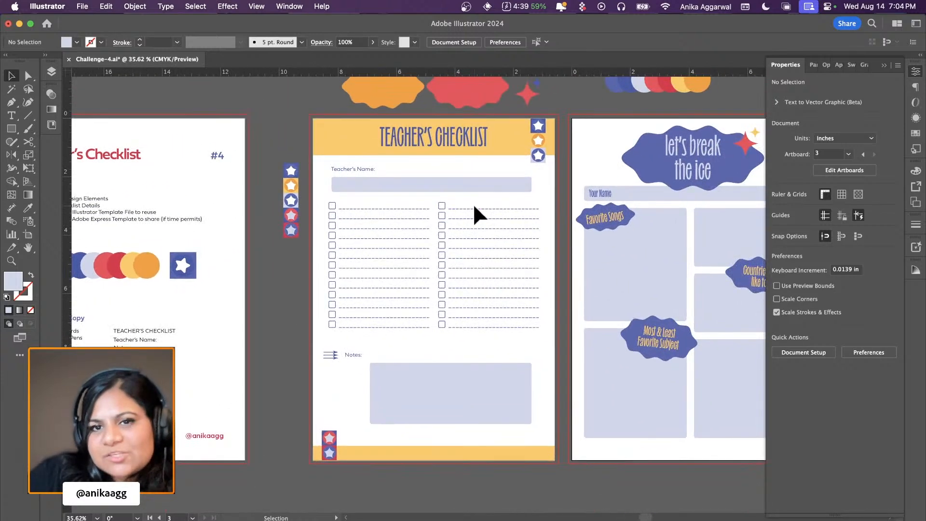
{"action": "scroll", "coordinate": [473, 209], "scroll_direction": "right", "scroll_amount": 7}
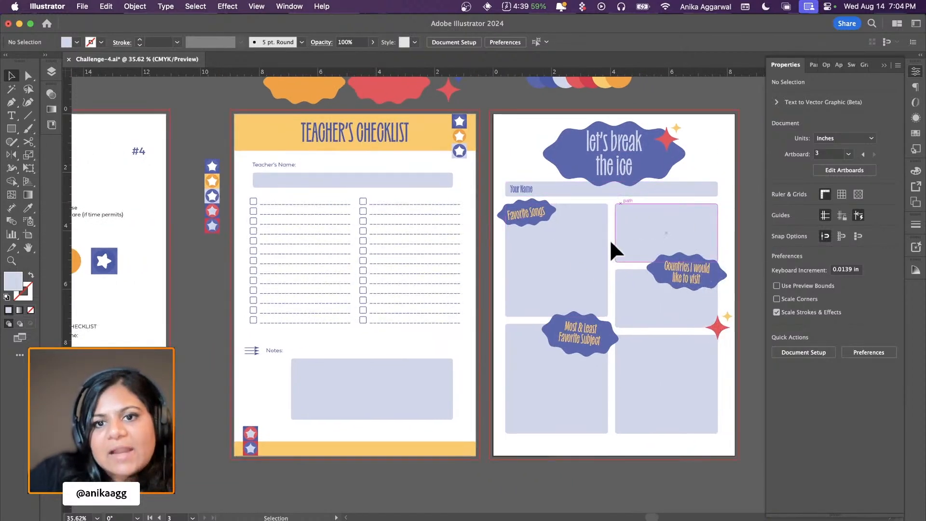
{"action": "scroll", "coordinate": [569, 221], "scroll_direction": "up", "scroll_amount": 3}
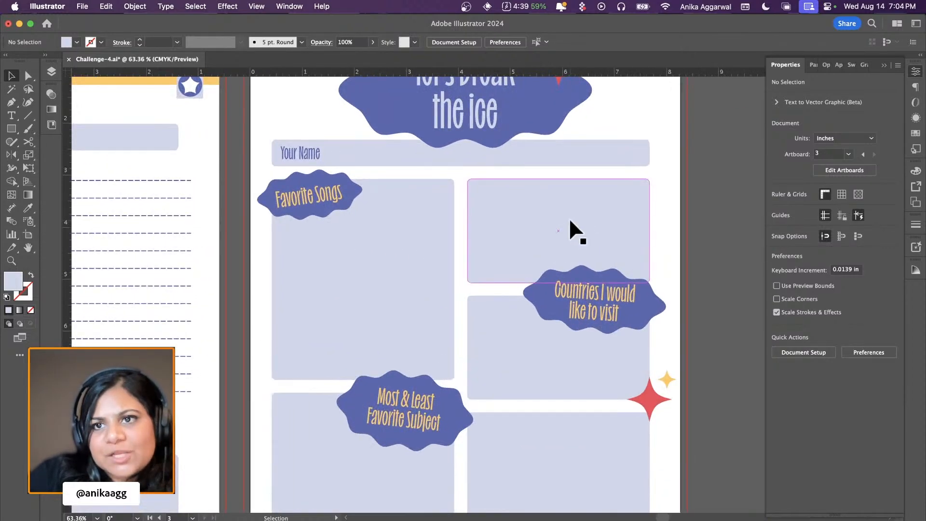
{"action": "scroll", "coordinate": [569, 218], "scroll_direction": "down", "scroll_amount": 3}
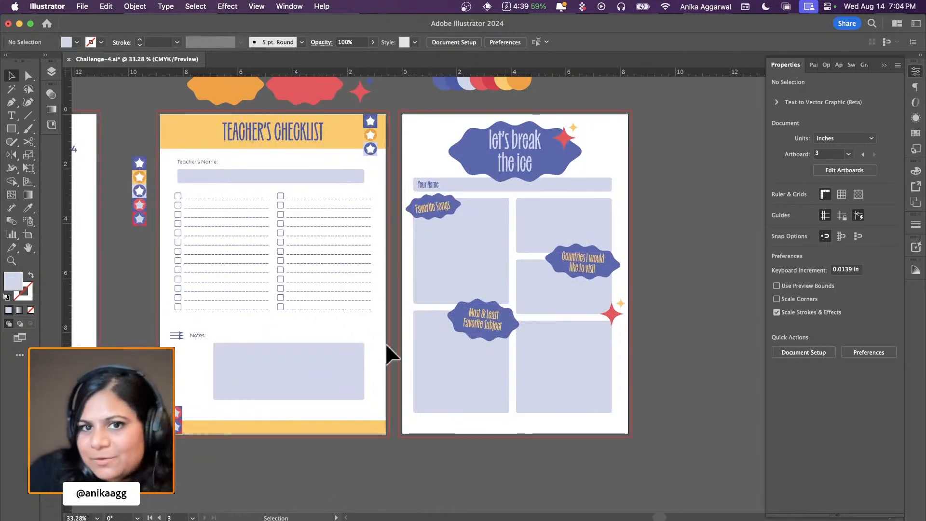
Copy the supply list from the brief's Checklist Copy onto the teacher's checklist, over the first column of lines with "Index Cards" at the first checkbox
{"action": "scroll", "coordinate": [387, 343], "scroll_direction": "left", "scroll_amount": 13}
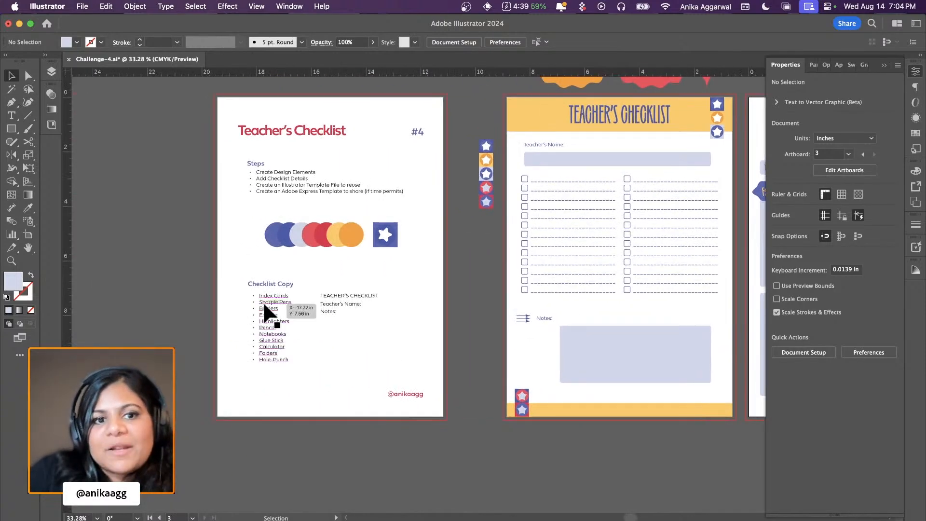
{"action": "left_click", "coordinate": [264, 304]}
{"action": "scroll", "coordinate": [434, 289], "scroll_direction": "right", "scroll_amount": 4}
{"action": "scroll", "coordinate": [447, 215], "scroll_direction": "up", "scroll_amount": 3}
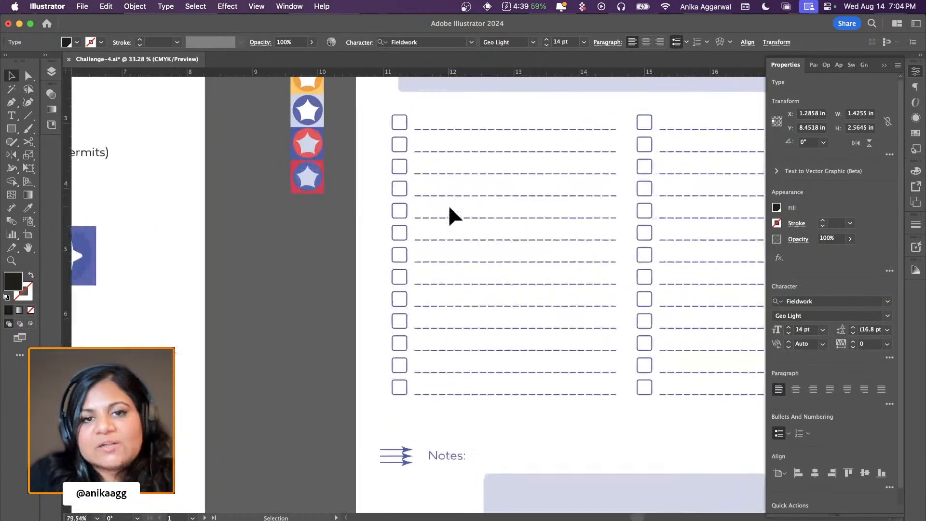
{"action": "key", "text": "cmd+v"}
{"action": "left_click_drag", "start_coordinate": [462, 234], "coordinate": [438, 153]}
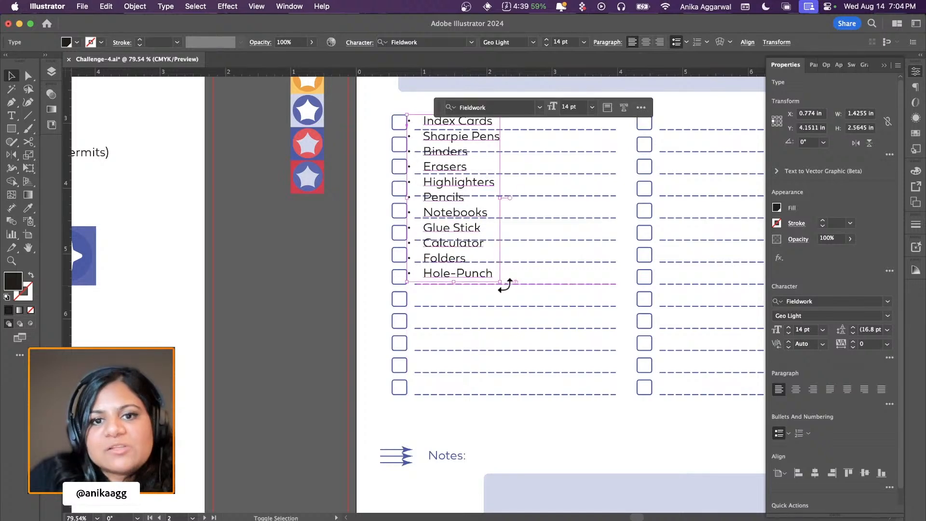
Increase the pasted supply list's leading to 26.8 pt, keeping its text at 14 pt
{"action": "left_click_drag", "start_coordinate": [500, 281], "coordinate": [527, 319]}
{"action": "key", "text": "super+z"}
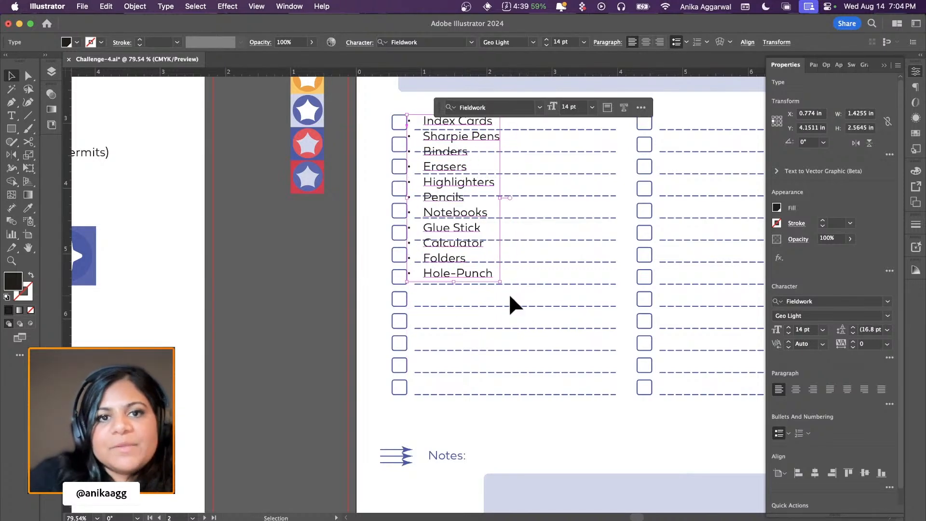
{"action": "key", "text": "alt+Down"}
{"action": "key", "text": "alt+Down"}
{"action": "key", "text": "alt+Down"}
{"action": "key", "text": "alt+Down"}
{"action": "key", "text": "alt+Down"}
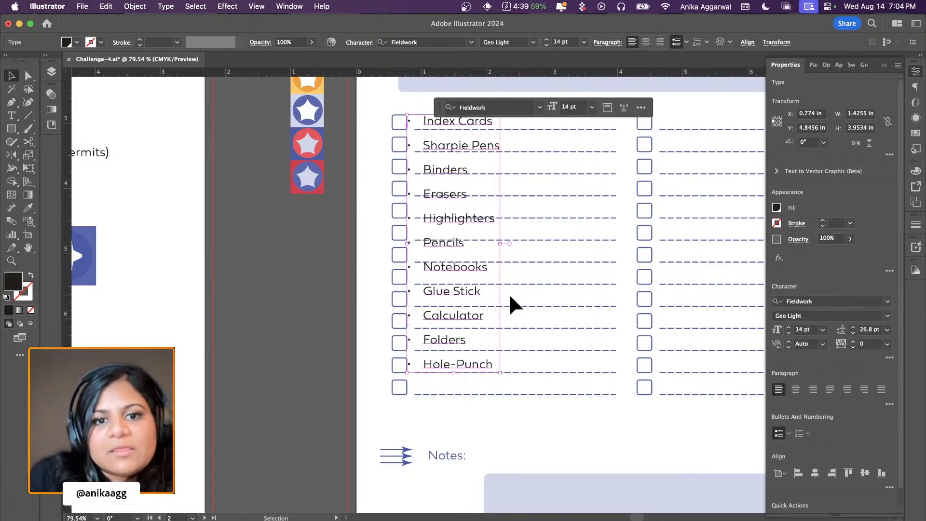
{"action": "key", "text": "alt+Down"}
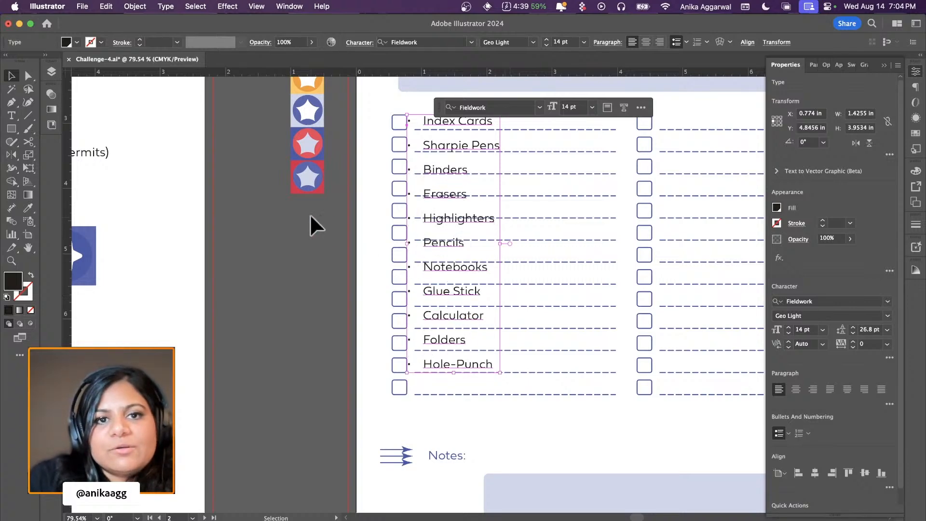
Remove the bullets from the supply list and shift it down and right to sit over the first column's lines
{"action": "key", "text": "Down"}
{"action": "key", "text": "Down"}
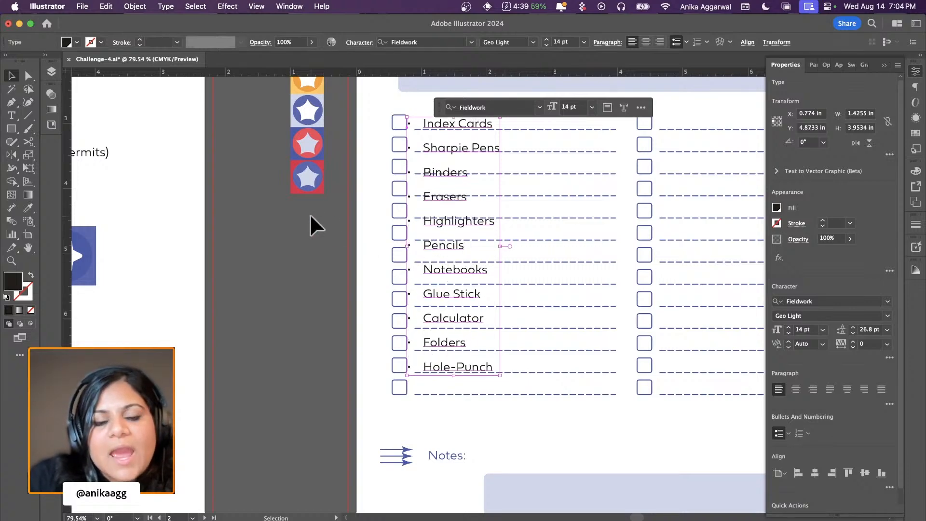
{"action": "left_click", "coordinate": [777, 433]}
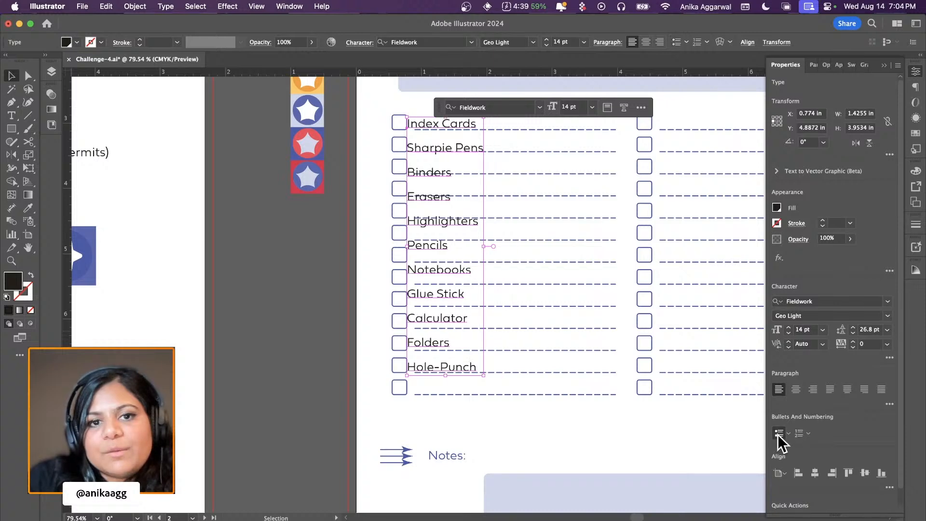
{"action": "key", "text": "shift+Right"}
{"action": "key", "text": "shift+Right"}
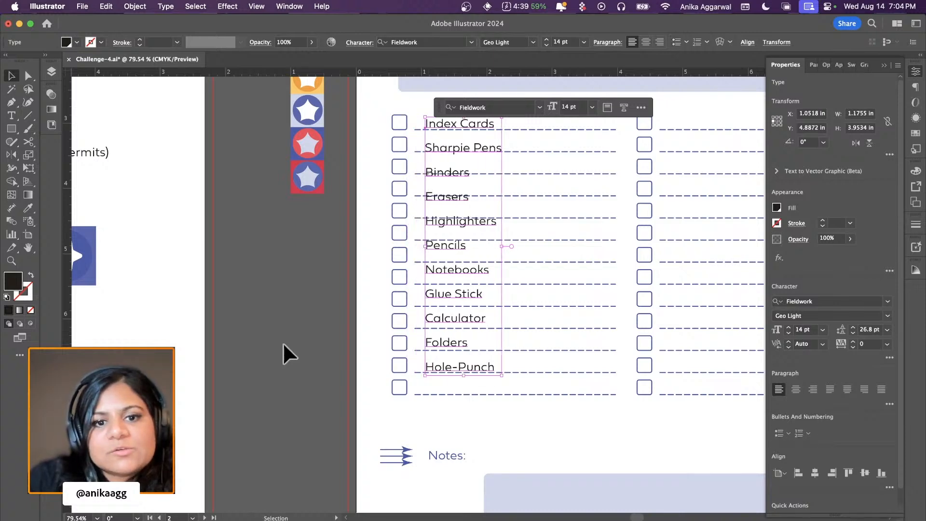
{"action": "left_click", "coordinate": [284, 343]}
{"action": "left_click_drag", "start_coordinate": [464, 128], "coordinate": [469, 122]}
{"action": "left_click", "coordinate": [304, 266]}
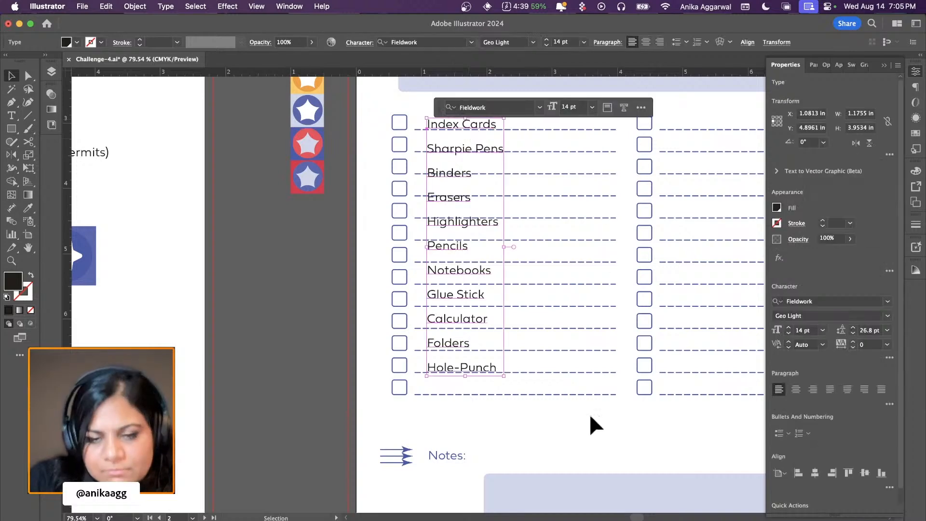
{"action": "left_click", "coordinate": [571, 393]}
{"action": "left_click", "coordinate": [317, 381]}
{"action": "scroll", "coordinate": [317, 381], "scroll_direction": "down", "scroll_amount": 3}
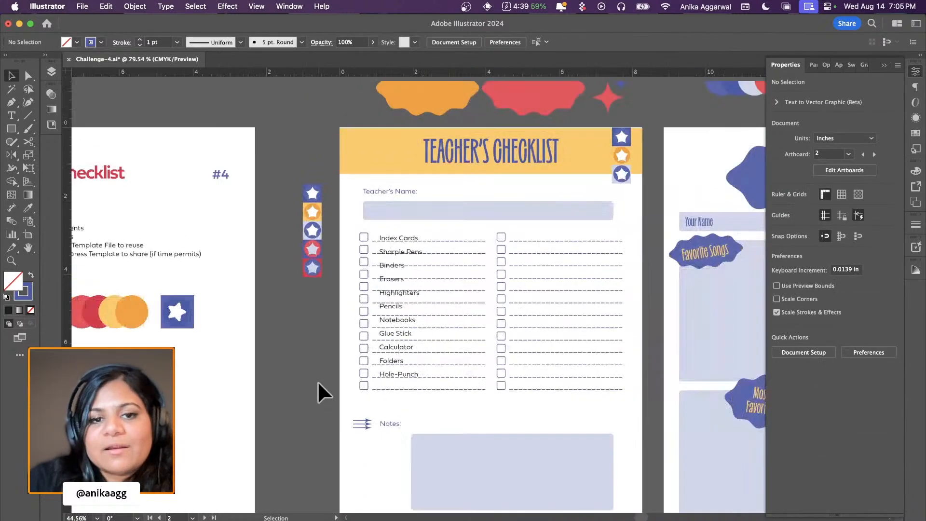
Delete the supply list from the teacher's checklist, leaving the checkbox lines blank
{"action": "left_click_drag", "start_coordinate": [383, 267], "coordinate": [288, 348]}
{"action": "key", "text": "Delete"}
{"action": "scroll", "coordinate": [287, 349], "scroll_direction": "right", "scroll_amount": 3}
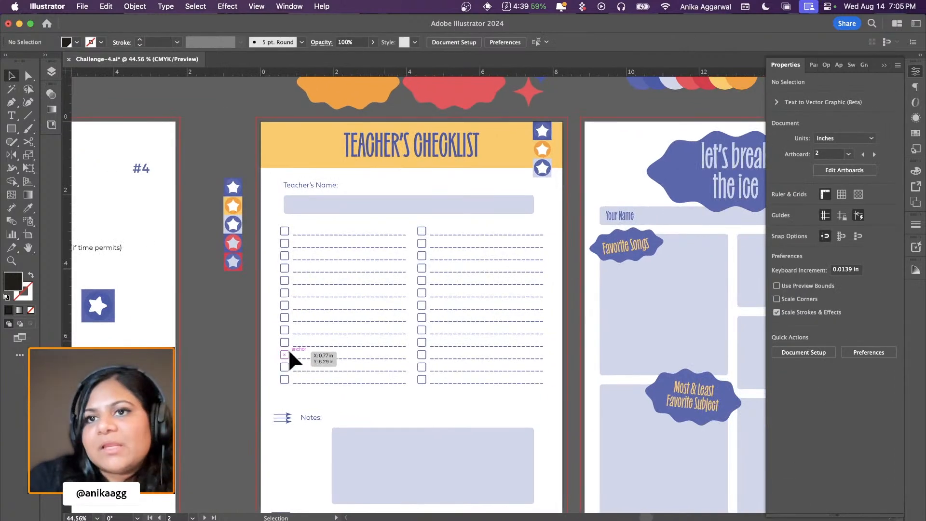
{"action": "scroll", "coordinate": [289, 351], "scroll_direction": "right", "scroll_amount": 3}
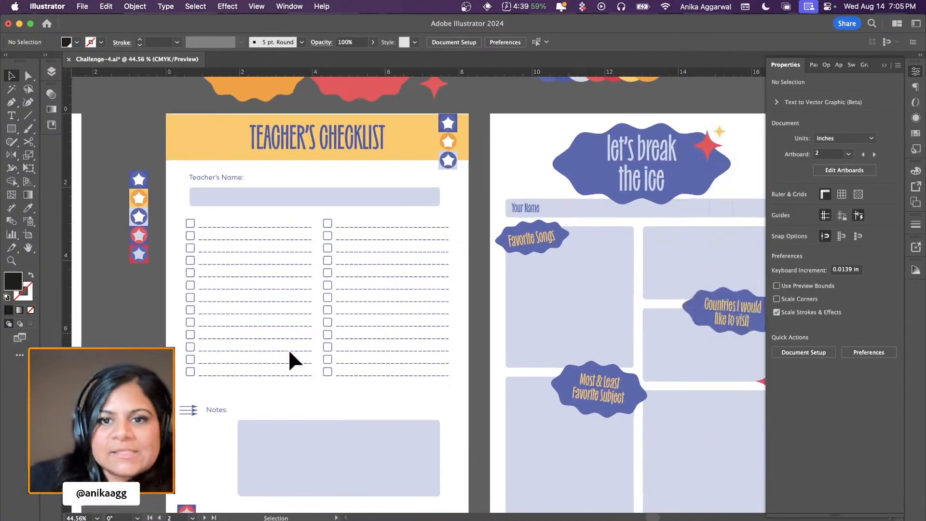
{"action": "scroll", "coordinate": [288, 357], "scroll_direction": "left", "scroll_amount": 1}
{"action": "scroll", "coordinate": [289, 356], "scroll_direction": "down", "scroll_amount": 1}
{"action": "scroll", "coordinate": [289, 356], "scroll_direction": "down", "scroll_amount": 1}
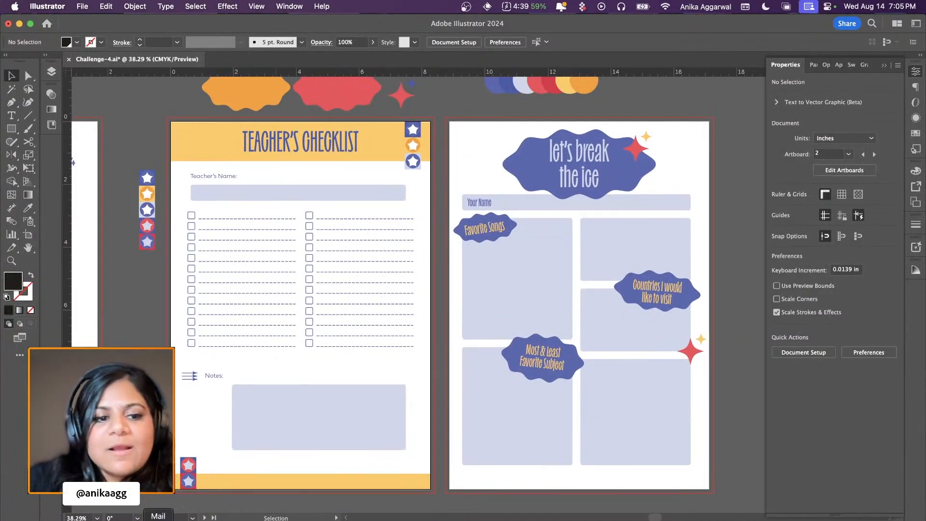
Switch to Finder and open the Adobe Illustrator 2024 folder inside Applications
{"action": "left_click", "coordinate": [51, 518]}
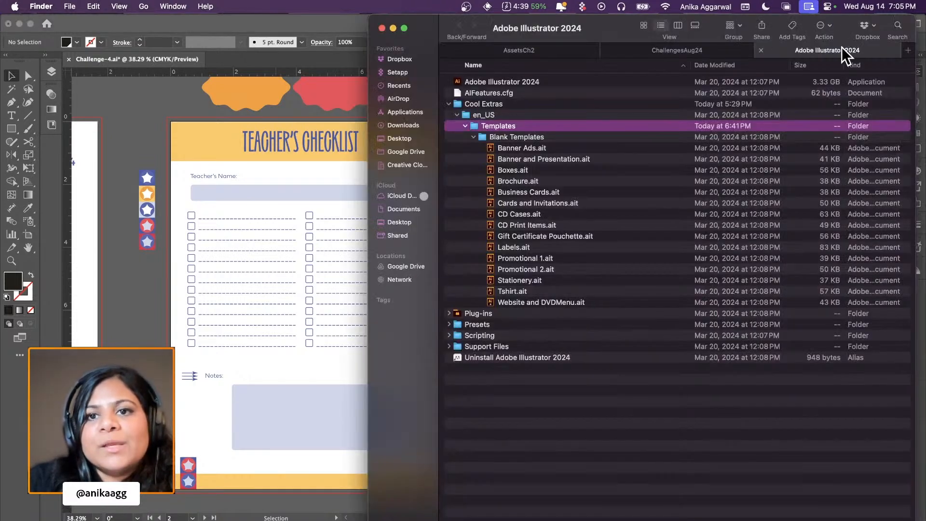
{"action": "left_click", "coordinate": [404, 110]}
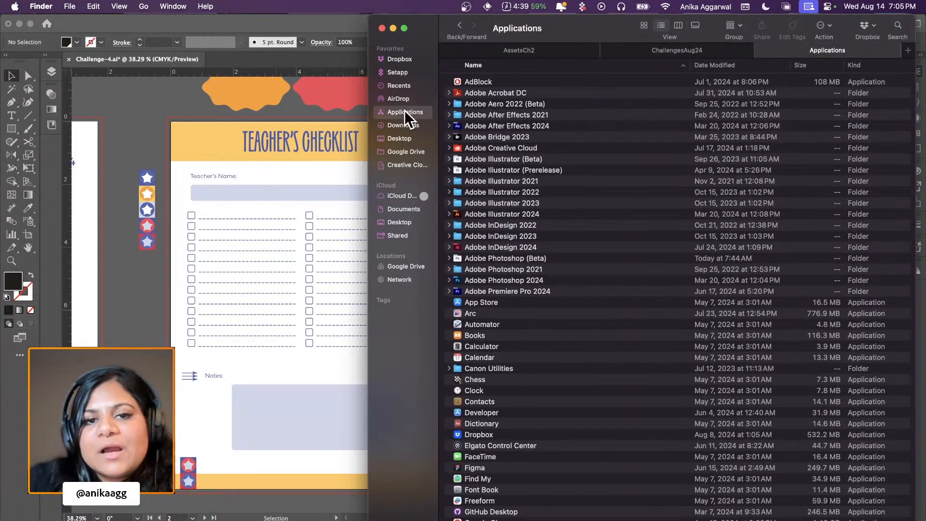
{"action": "double_click", "coordinate": [508, 215]}
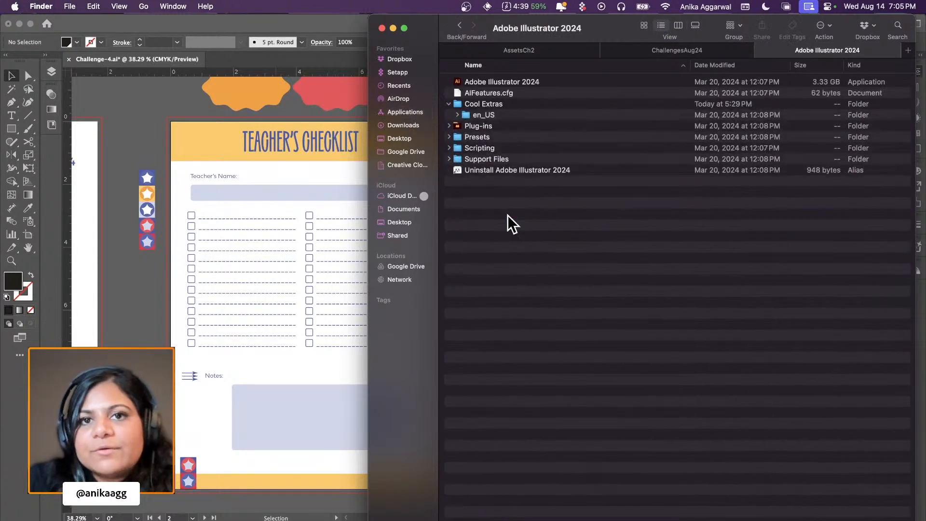
{"action": "left_click", "coordinate": [196, 107]}
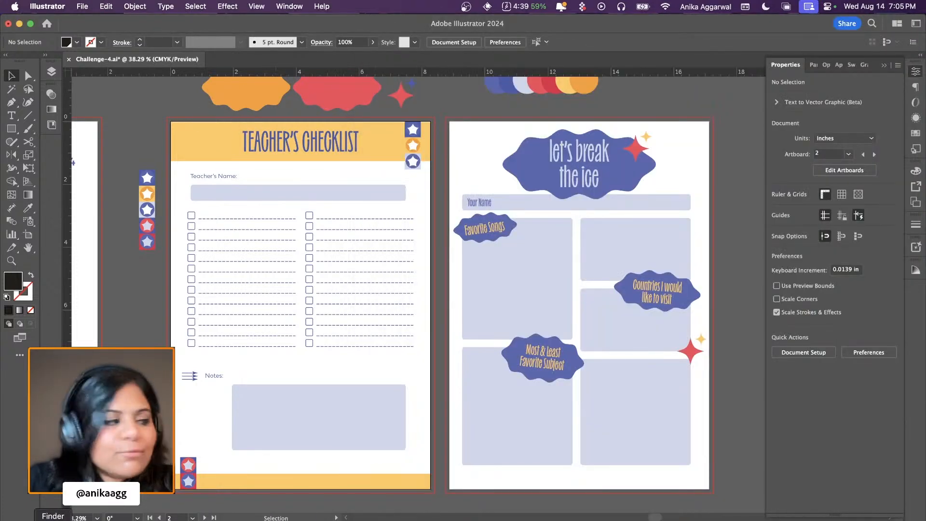
Open the Cool Extras folder and its en_US subfolder in Finder to view the Templates contents
{"action": "left_click", "coordinate": [53, 520]}
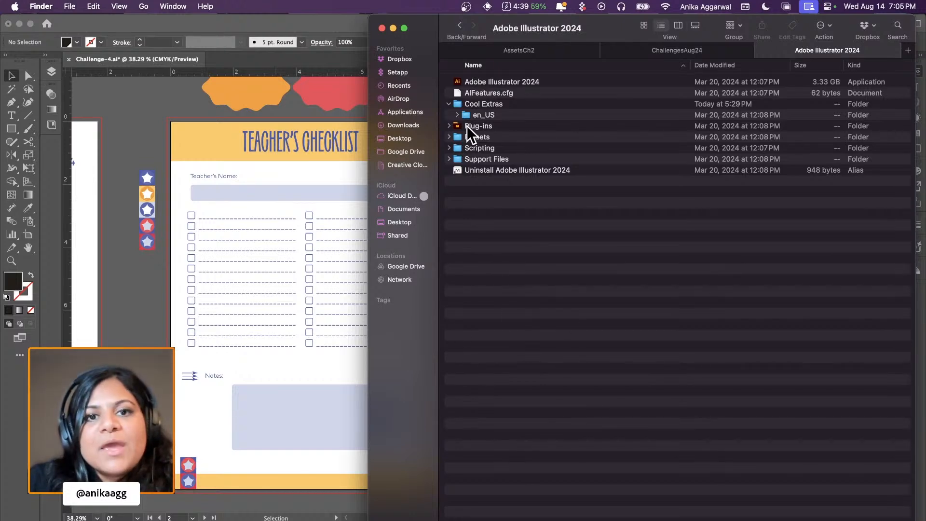
{"action": "left_click", "coordinate": [472, 105]}
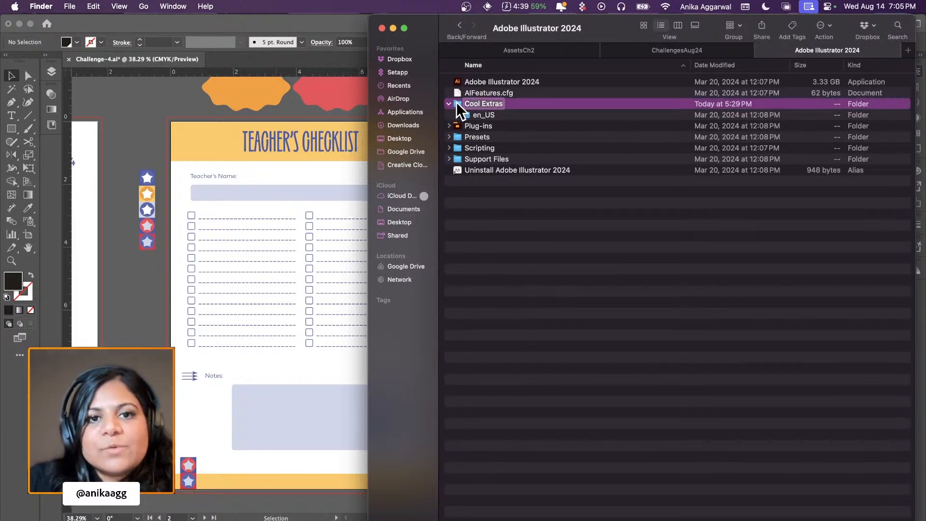
{"action": "double_click", "coordinate": [457, 104]}
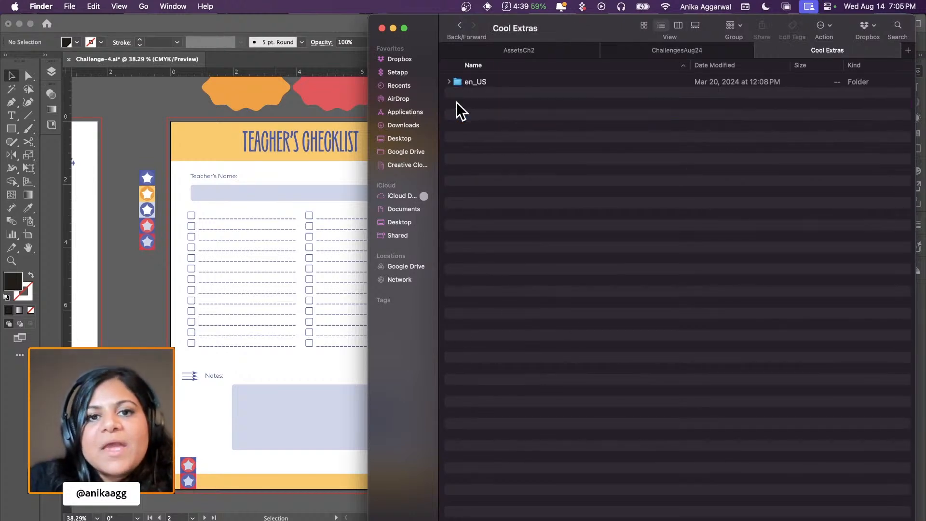
{"action": "left_click", "coordinate": [479, 80]}
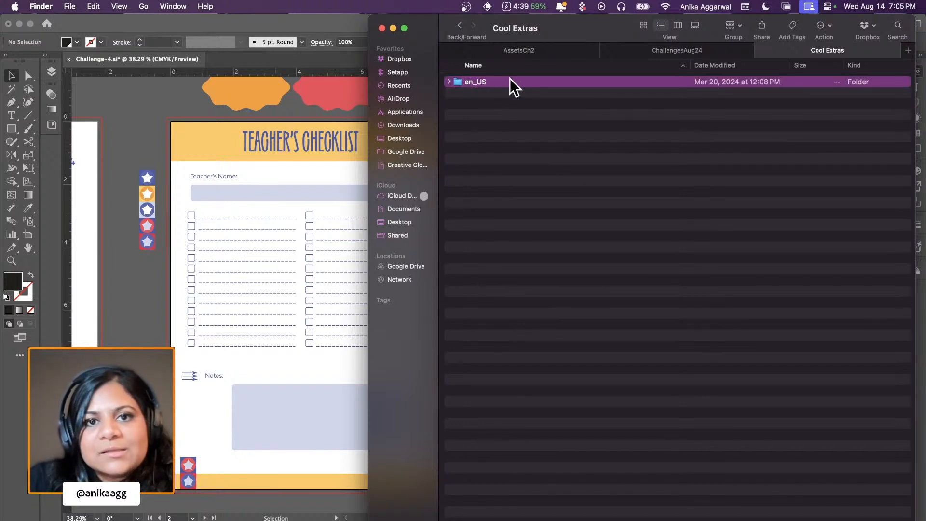
{"action": "left_click", "coordinate": [456, 88]}
{"action": "left_click", "coordinate": [455, 83]}
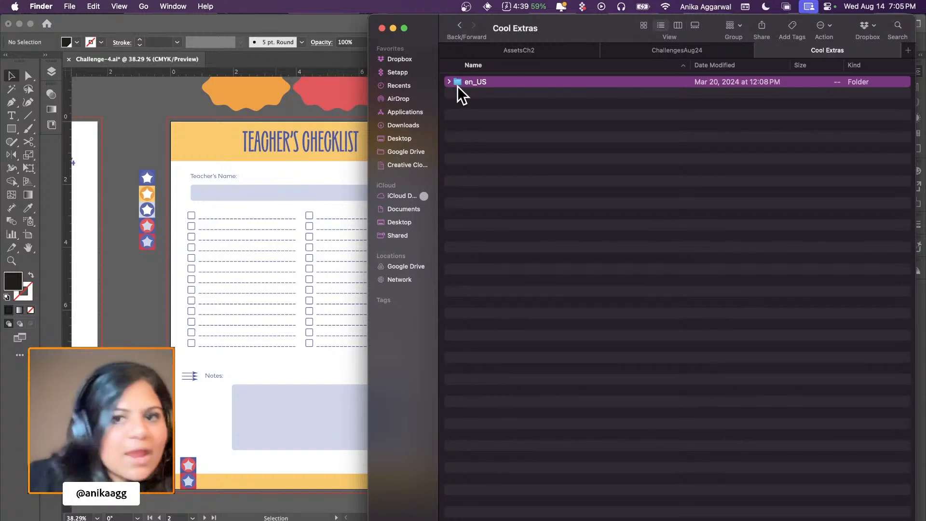
{"action": "double_click", "coordinate": [457, 86]}
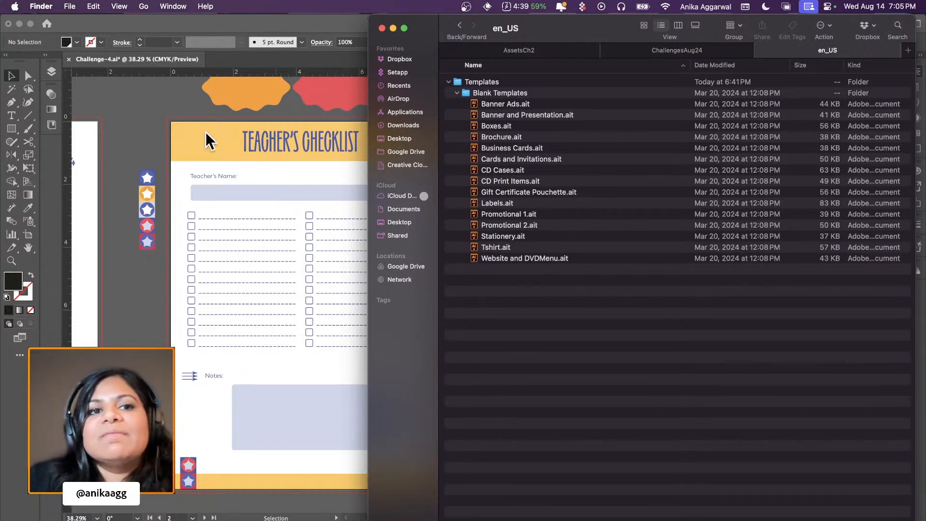
Switch back to Illustrator and save the Challenge-4.ai document
{"action": "left_click", "coordinate": [167, 100]}
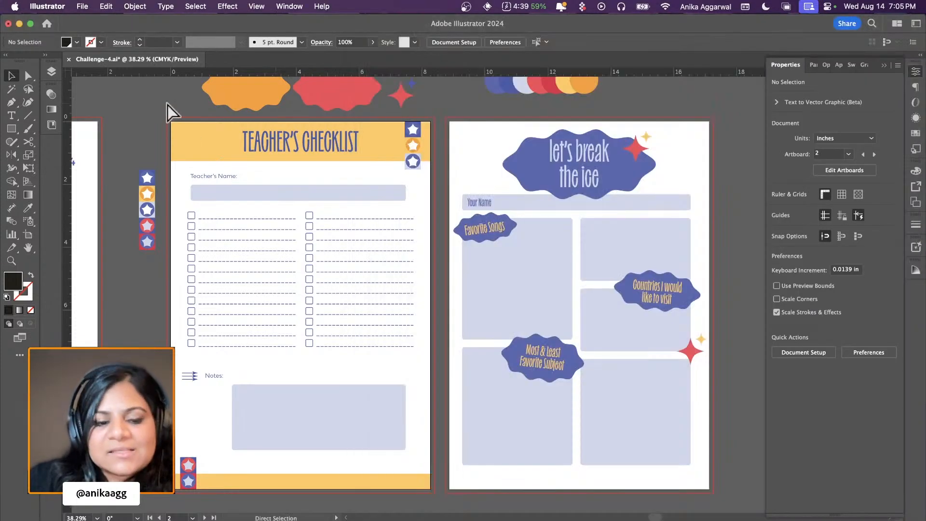
{"action": "key", "text": "super+s"}
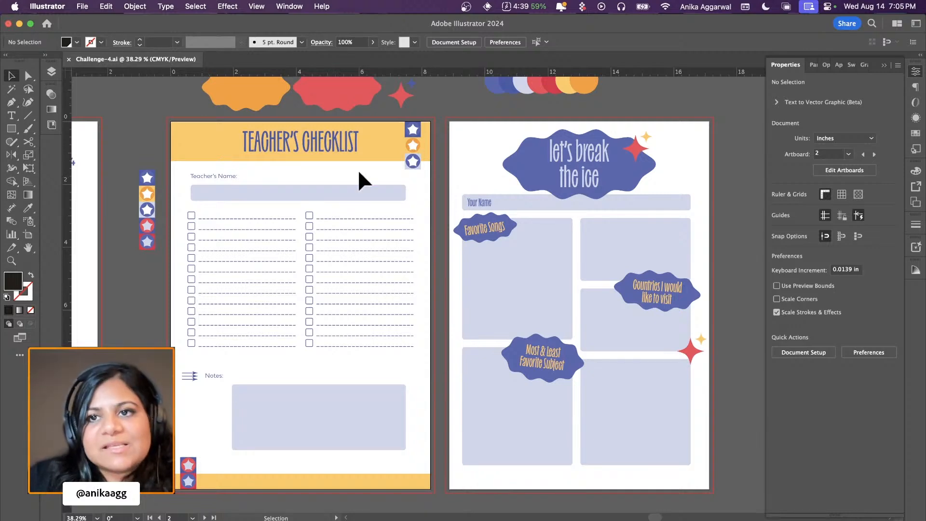
{"action": "key", "text": "alt+super+0"}
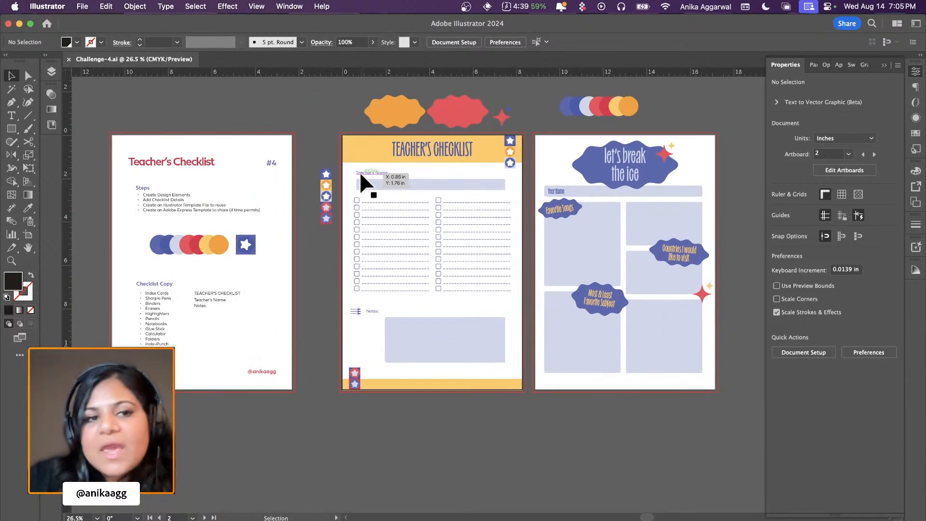
{"action": "scroll", "coordinate": [204, 146], "scroll_direction": "left", "scroll_amount": 2}
Try to save the document as an Illustrator template named Challenge-4.ait in the Blank Templates folder
{"action": "left_click", "coordinate": [78, 10]}
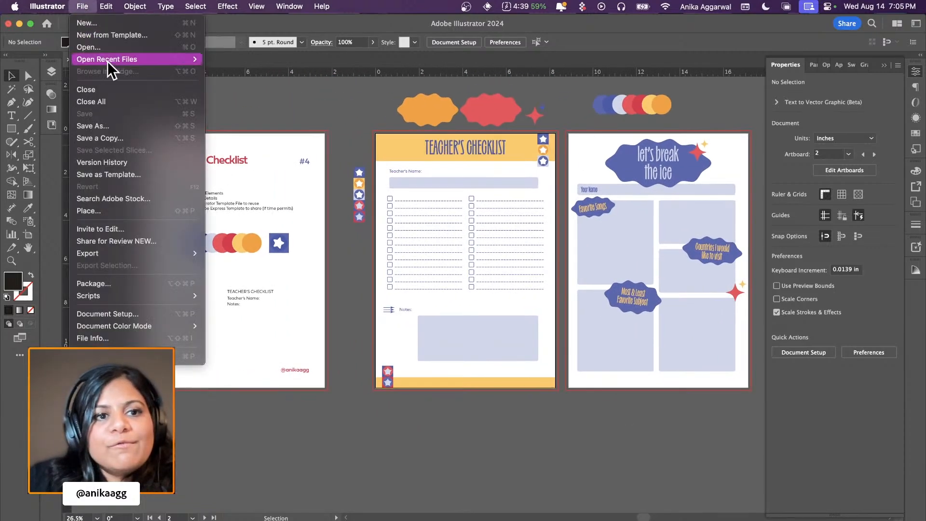
{"action": "left_click", "coordinate": [135, 177]}
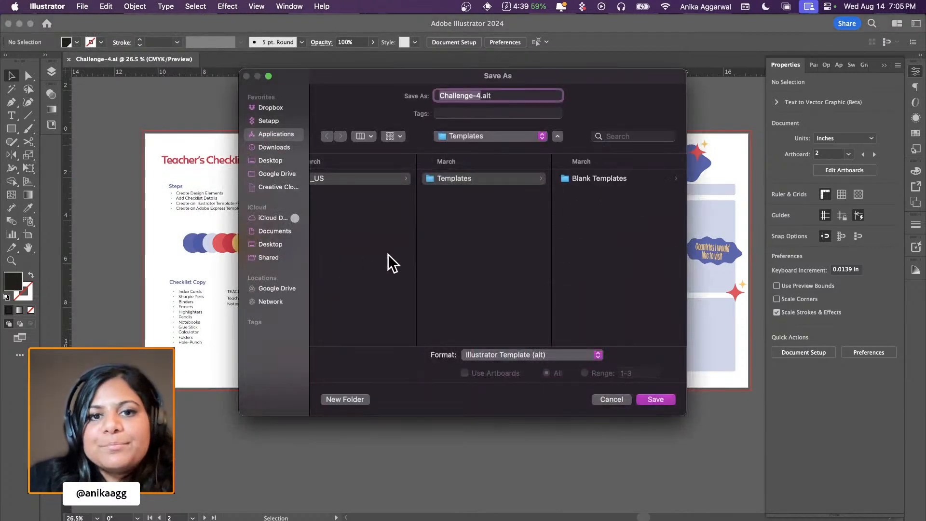
{"action": "left_click", "coordinate": [580, 178]}
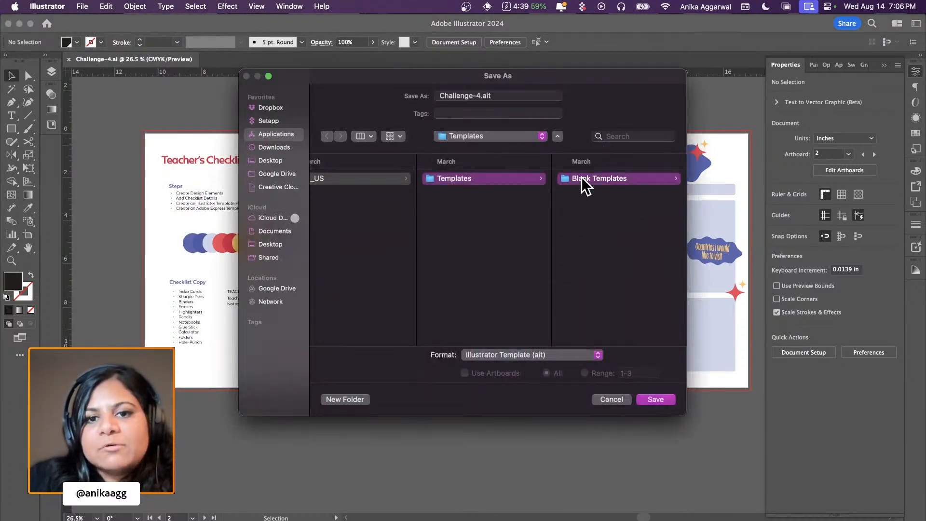
{"action": "left_click", "coordinate": [480, 95]}
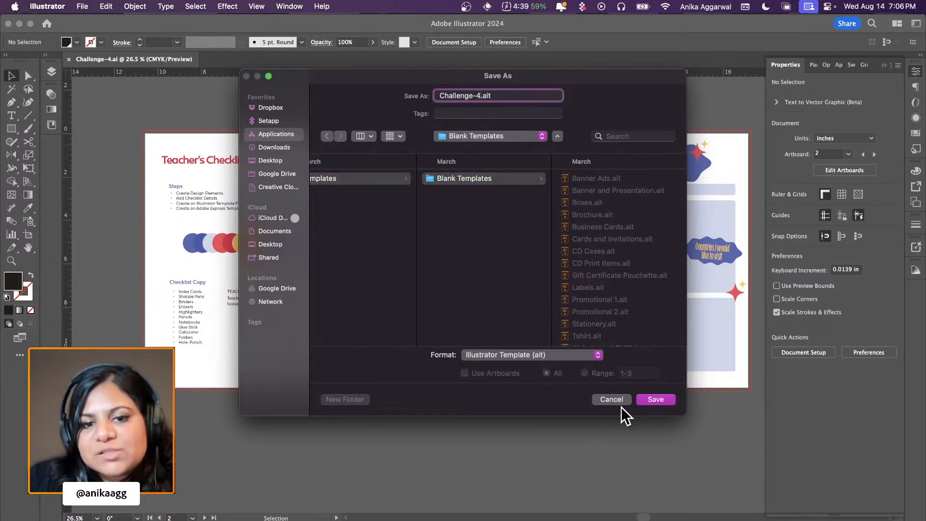
{"action": "left_click", "coordinate": [654, 399]}
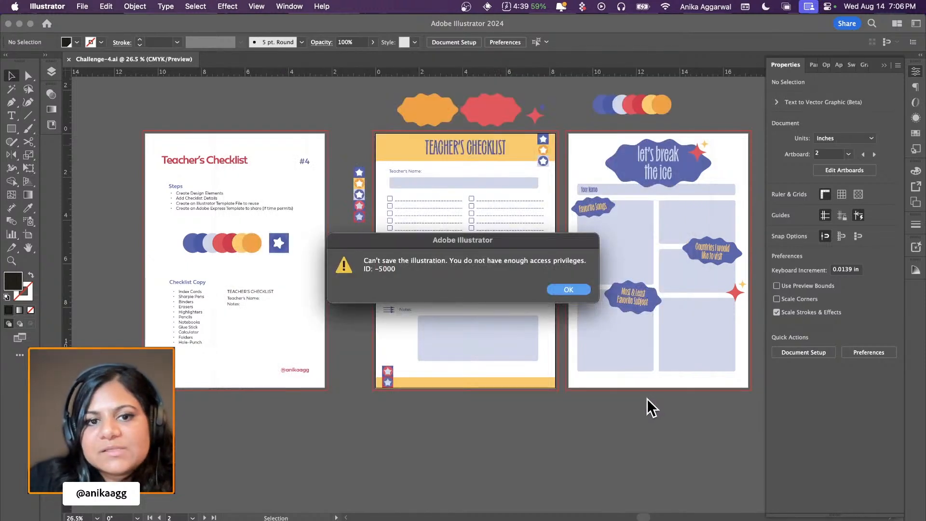
{"action": "left_click", "coordinate": [568, 290]}
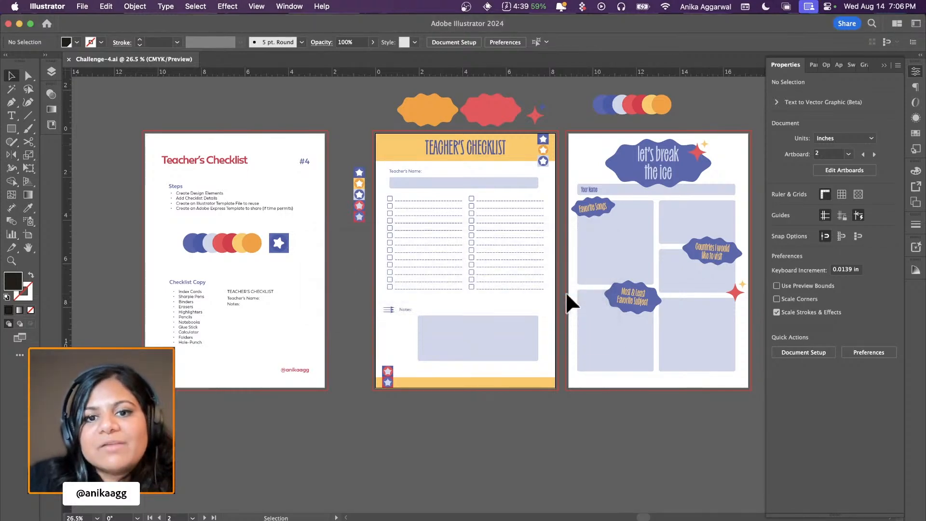
Switch to Finder and check the Cool Extras folder's sharing and permissions in its info window
{"action": "key", "text": "super+Tab"}
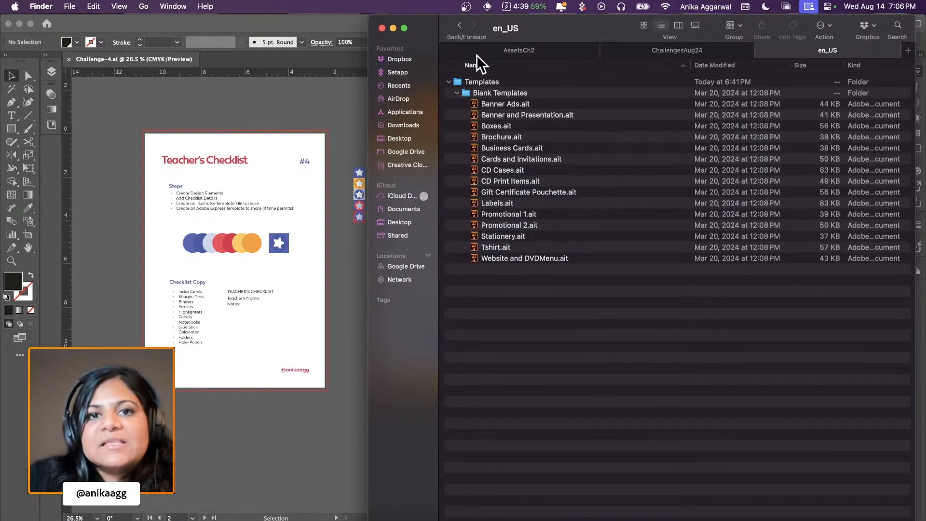
{"action": "left_click", "coordinate": [460, 25]}
{"action": "left_click", "coordinate": [460, 25]}
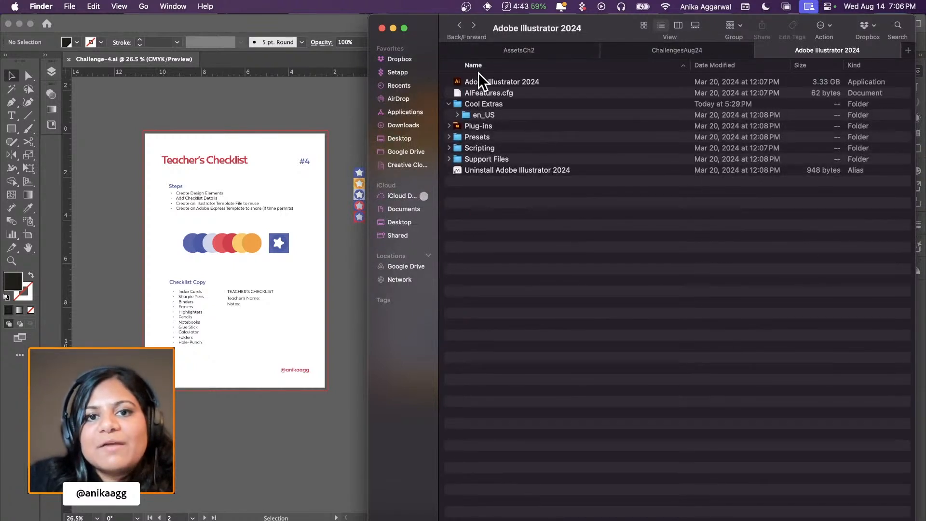
{"action": "left_click", "coordinate": [484, 105]}
{"action": "right_click", "coordinate": [487, 105]}
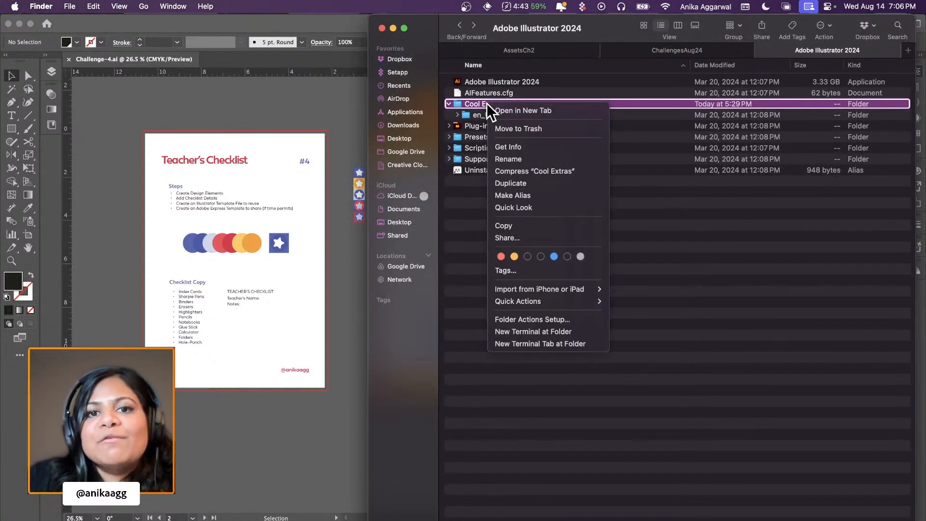
{"action": "left_click", "coordinate": [532, 147]}
{"action": "left_click_drag", "start_coordinate": [93, 25], "coordinate": [393, 51]}
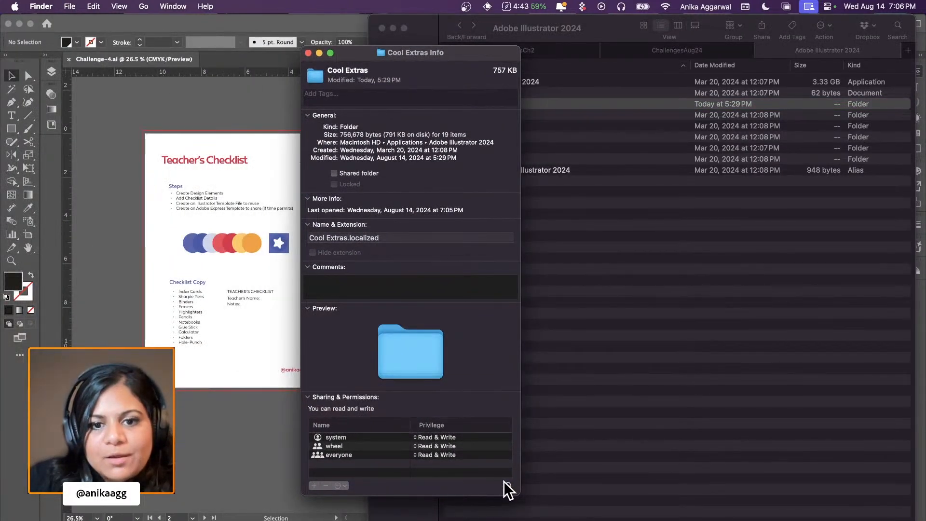
Open the info window of the en_US folder inside Cool Extras
{"action": "left_click", "coordinate": [567, 307]}
{"action": "double_click", "coordinate": [491, 115]}
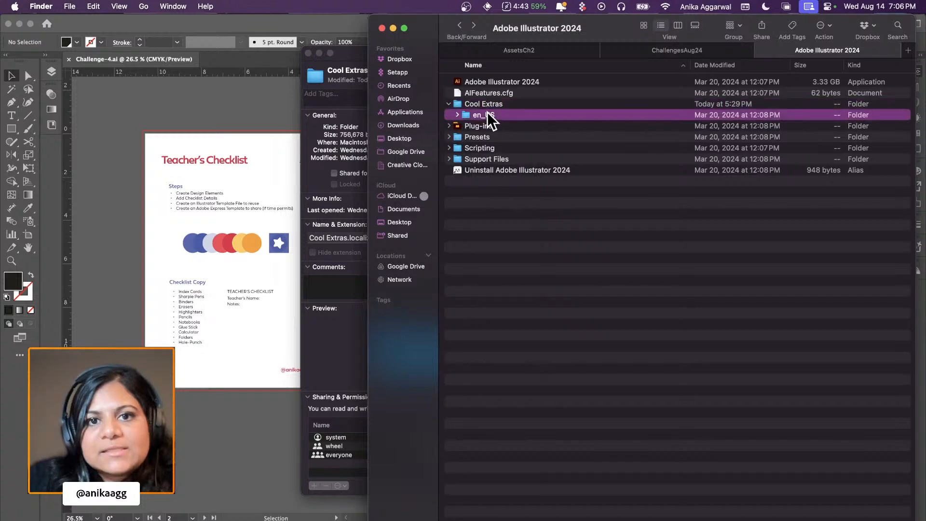
{"action": "left_click", "coordinate": [459, 25]}
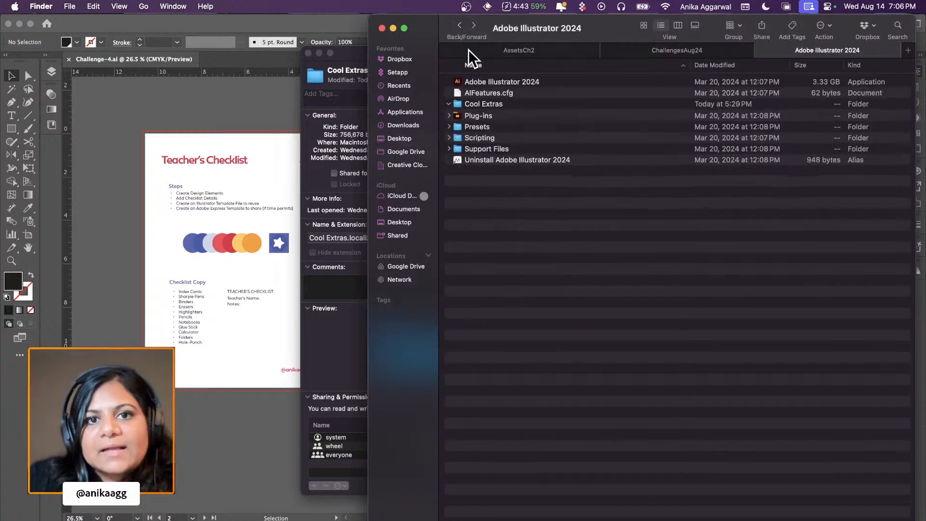
{"action": "left_click", "coordinate": [487, 116]}
{"action": "right_click", "coordinate": [489, 121]}
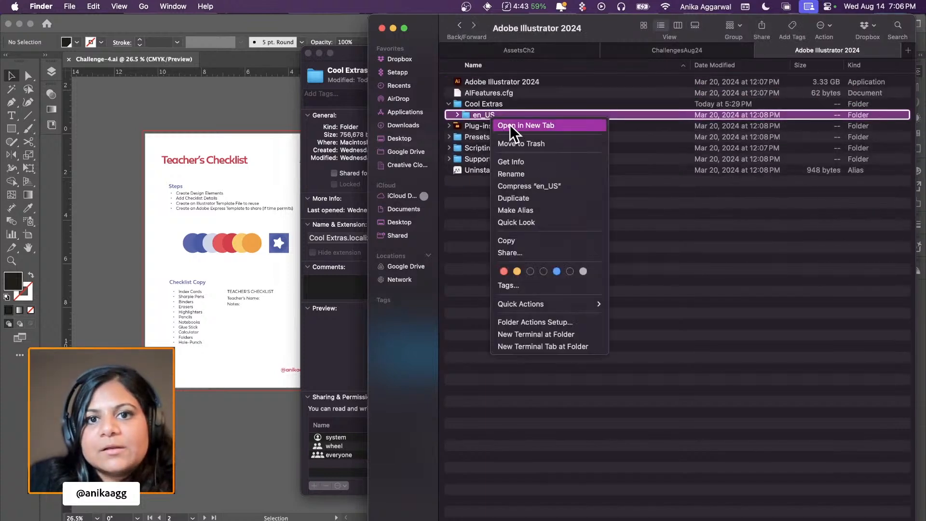
{"action": "left_click", "coordinate": [525, 166]}
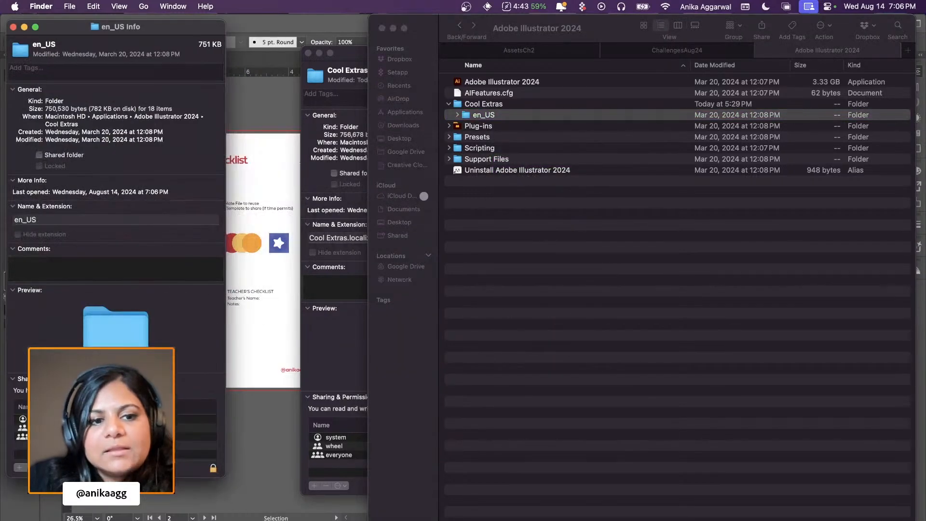
Unlock the en_US folder's sharing and permissions settings by entering the account password
{"action": "left_click_drag", "start_coordinate": [148, 30], "coordinate": [454, 40]}
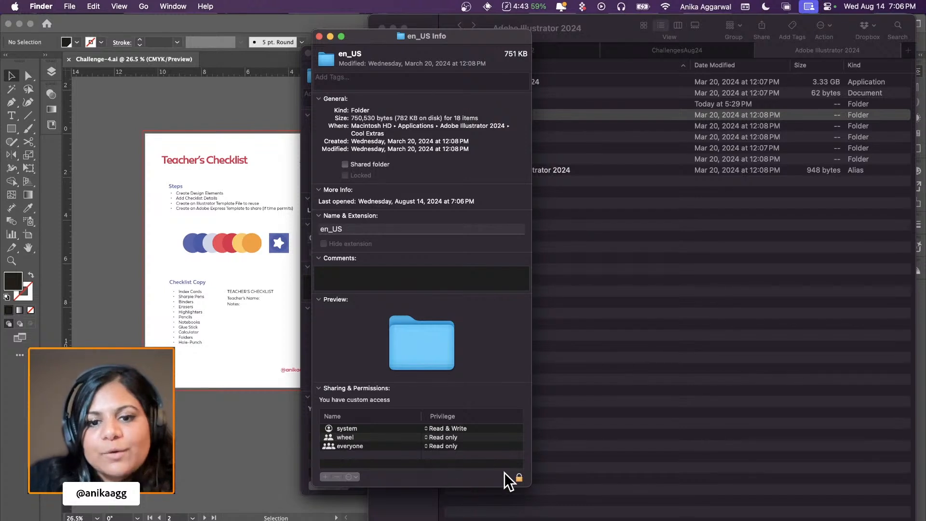
{"action": "left_click", "coordinate": [519, 479]}
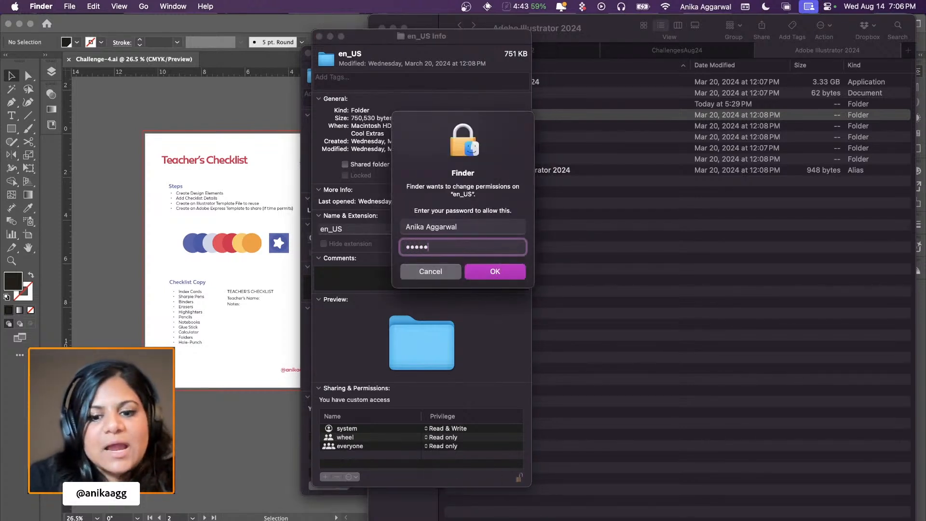
{"action": "left_click", "coordinate": [489, 271]}
Set the en_US folder's privileges for wheel and everyone to Read & Write
{"action": "left_click", "coordinate": [443, 436]}
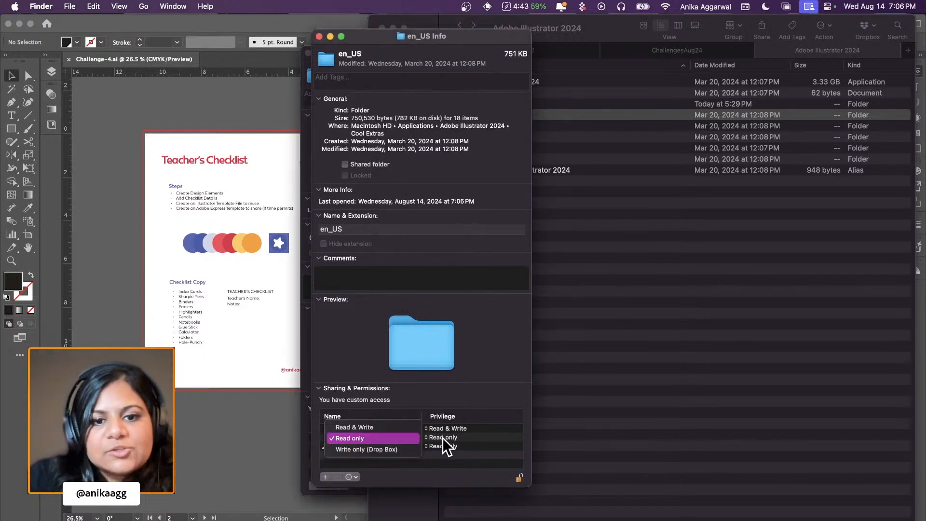
{"action": "left_click", "coordinate": [384, 427]}
{"action": "left_click", "coordinate": [434, 446]}
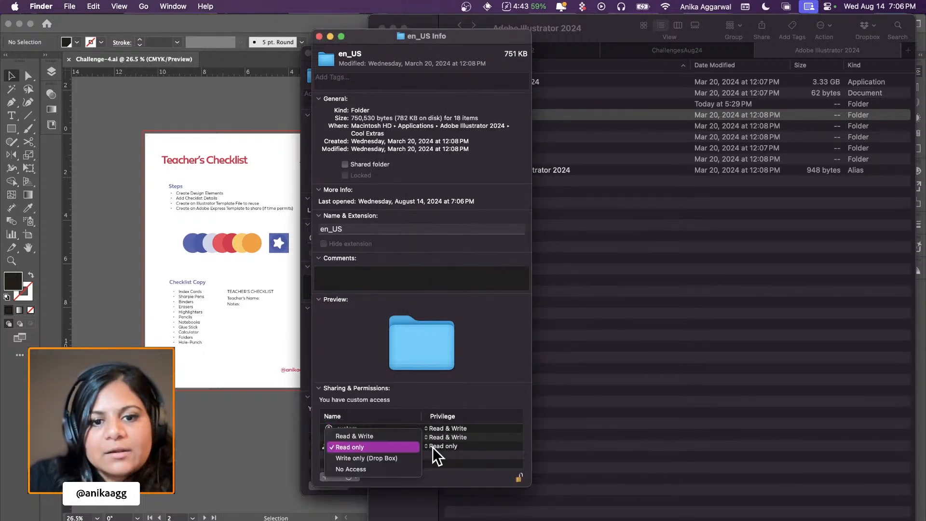
{"action": "left_click", "coordinate": [366, 436]}
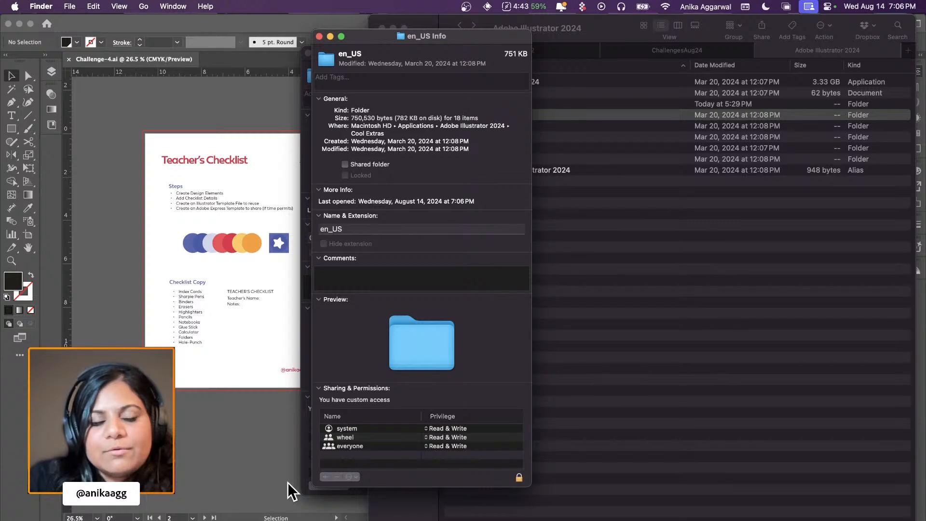
Switch to Illustrator and save the document as the template Challenge-4.ait in the en_US Templates folder
{"action": "left_click", "coordinate": [261, 477]}
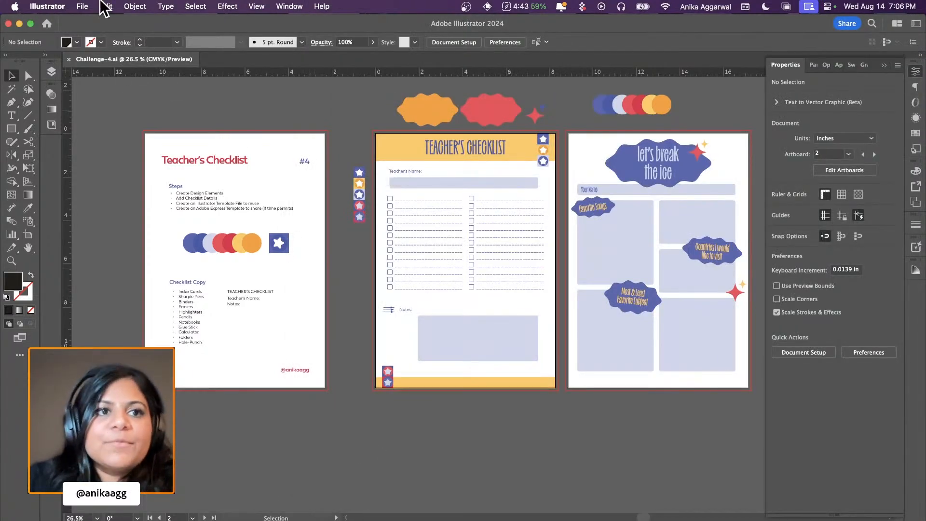
{"action": "left_click", "coordinate": [90, 6]}
{"action": "left_click", "coordinate": [123, 178]}
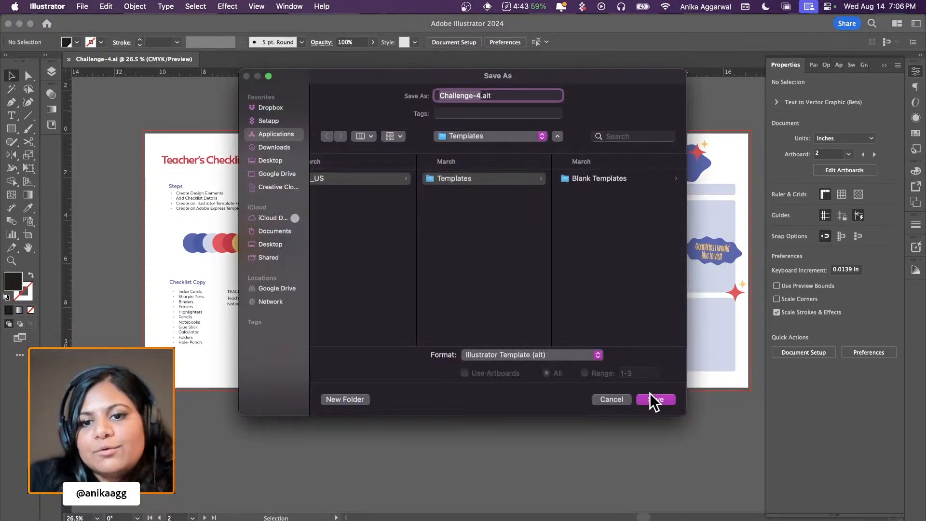
{"action": "left_click", "coordinate": [654, 399]}
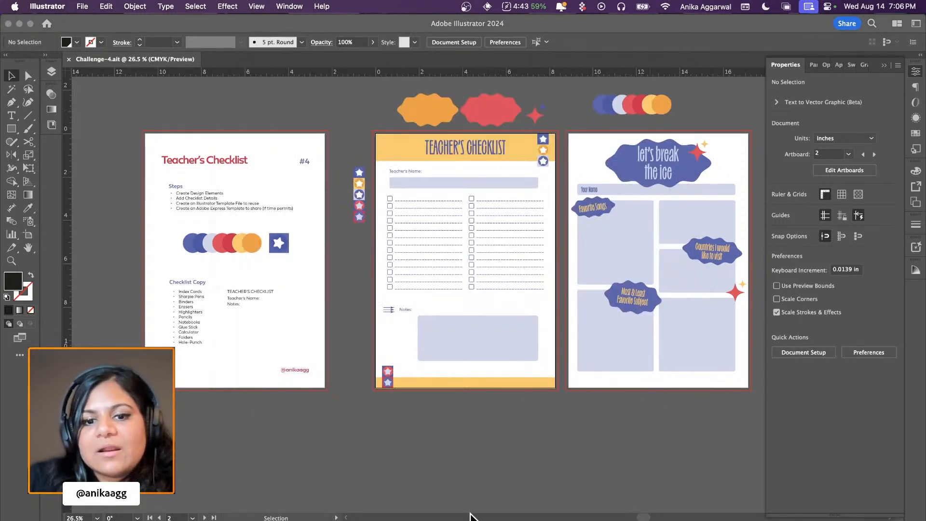
Switch to Finder, open the en_US folder and select Challenge-4.ait inside Templates
{"action": "left_click", "coordinate": [474, 517]}
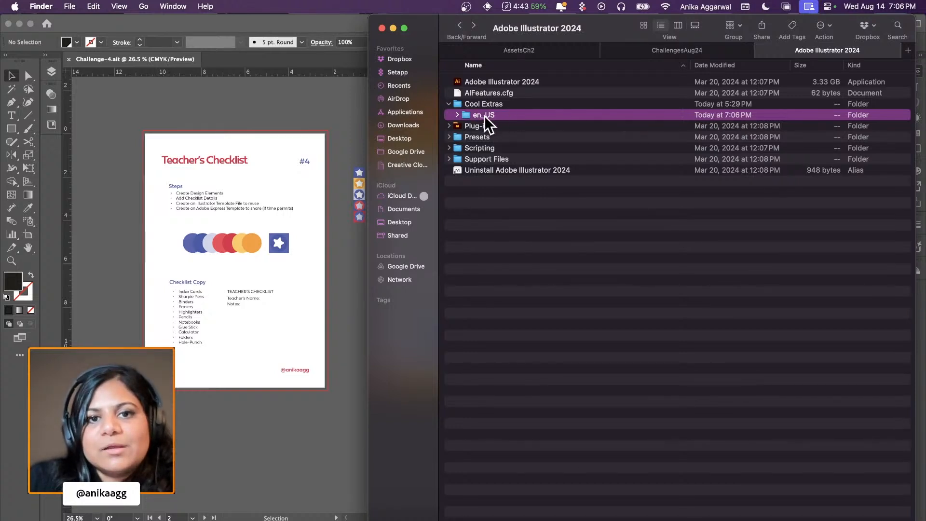
{"action": "double_click", "coordinate": [464, 117]}
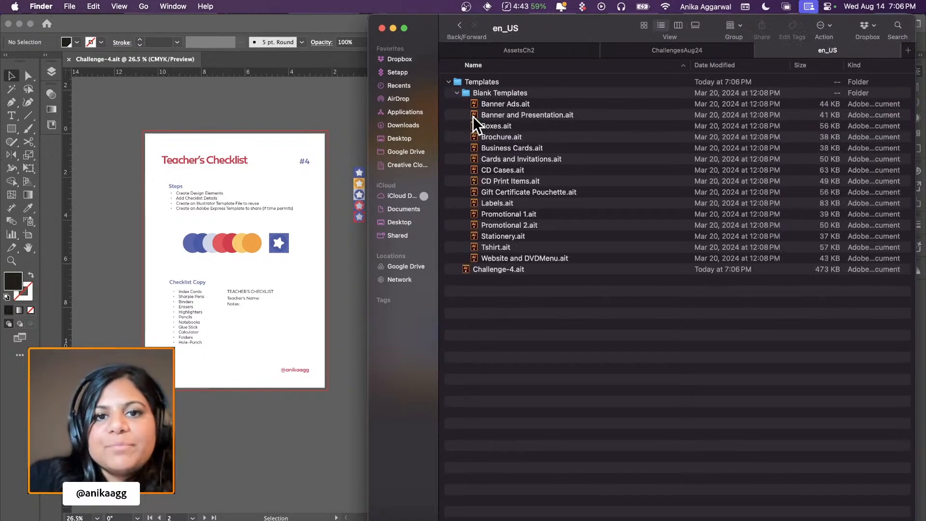
{"action": "left_click", "coordinate": [509, 275]}
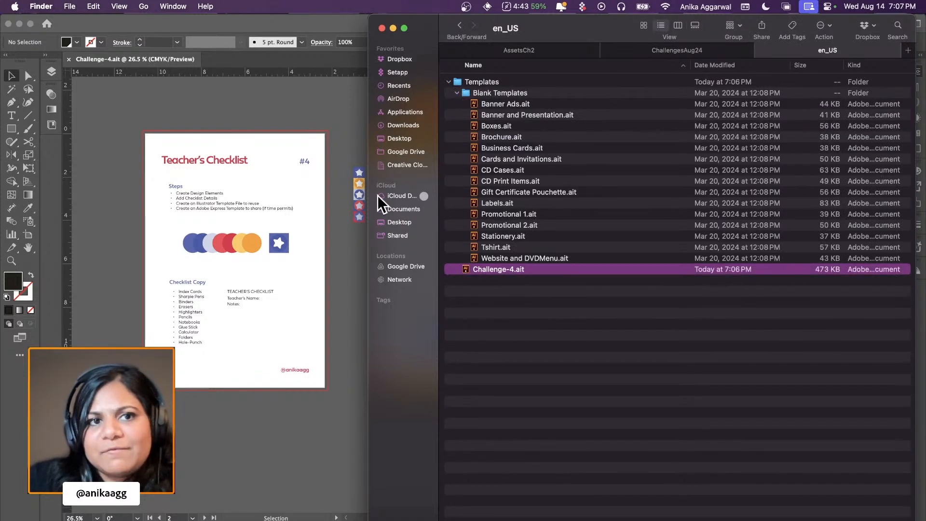
Switch to Illustrator and look through the Home and Learn screens
{"action": "left_click", "coordinate": [115, 60]}
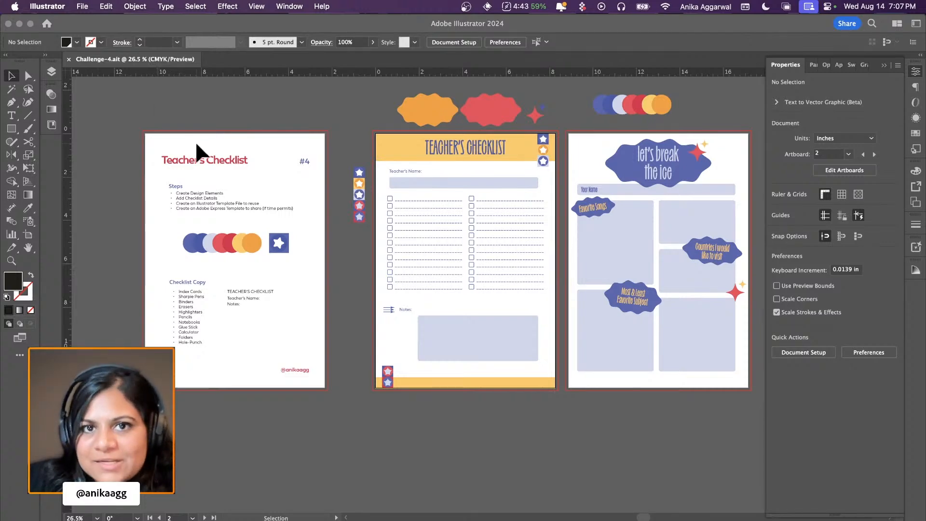
{"action": "left_click", "coordinate": [47, 25]}
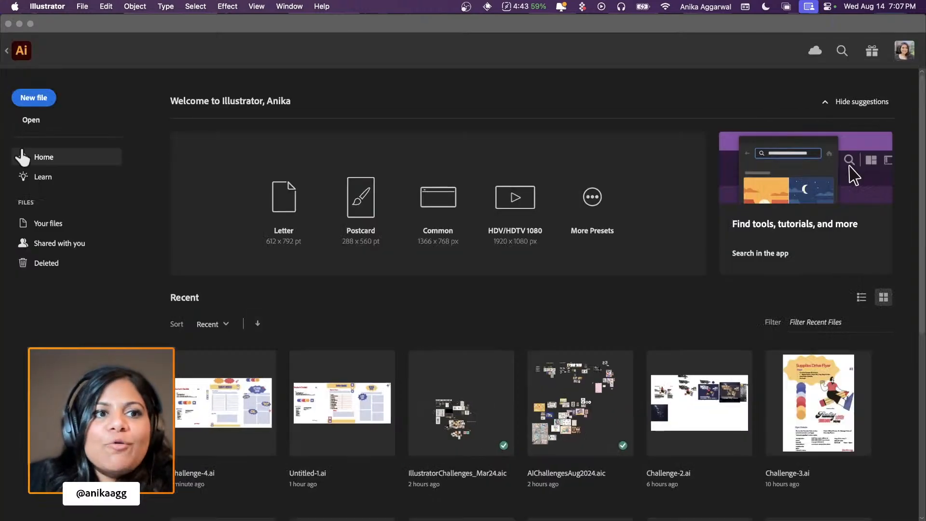
{"action": "left_click", "coordinate": [43, 182]}
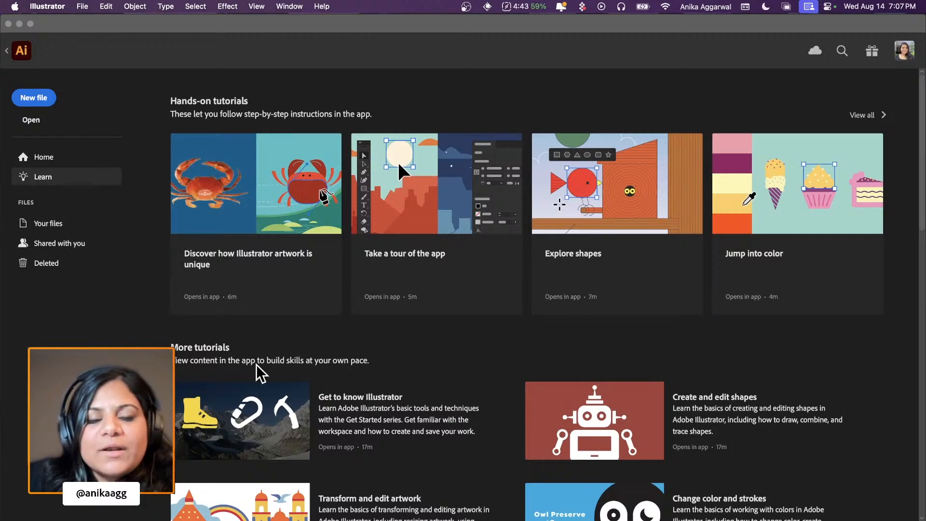
Close the open Challenge-4.ait document in Illustrator and create a new untitled document from the Challenge-4.ait template in Finder
{"action": "key", "text": "super+Tab"}
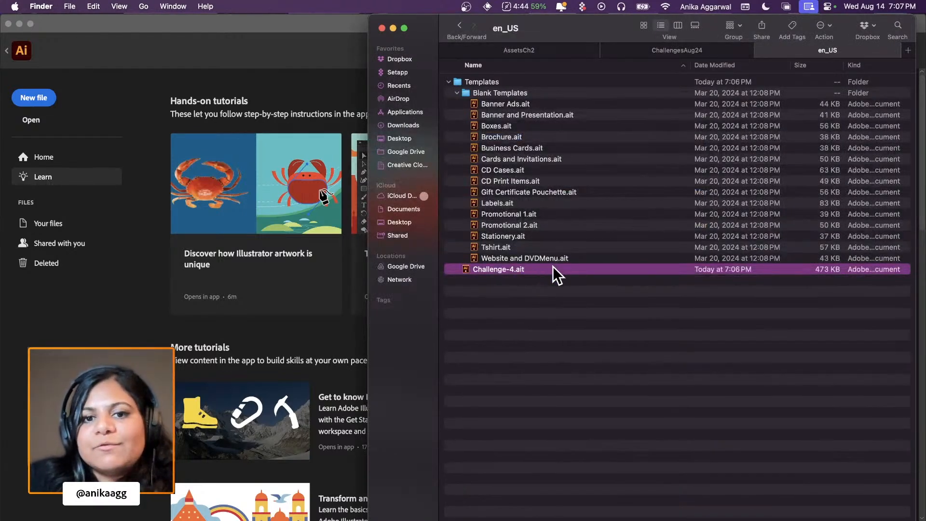
{"action": "double_click", "coordinate": [552, 268]}
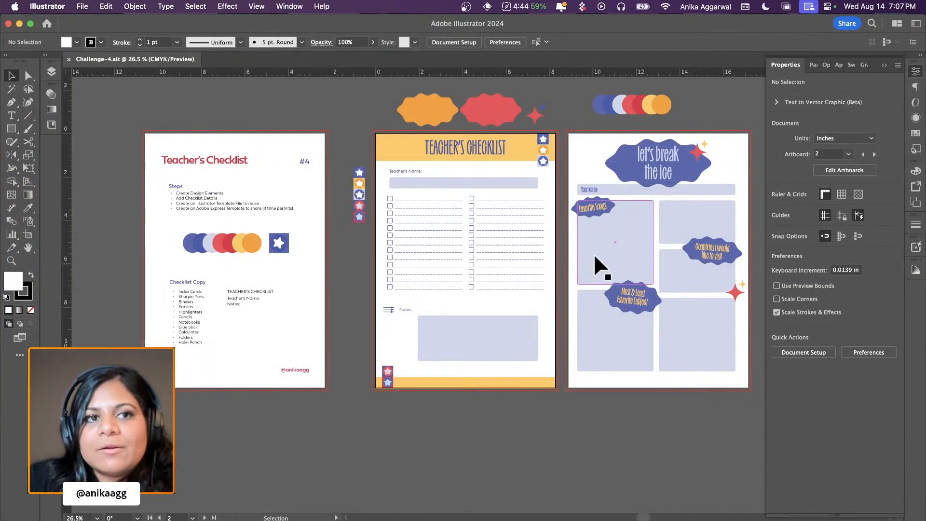
{"action": "left_click", "coordinate": [68, 59]}
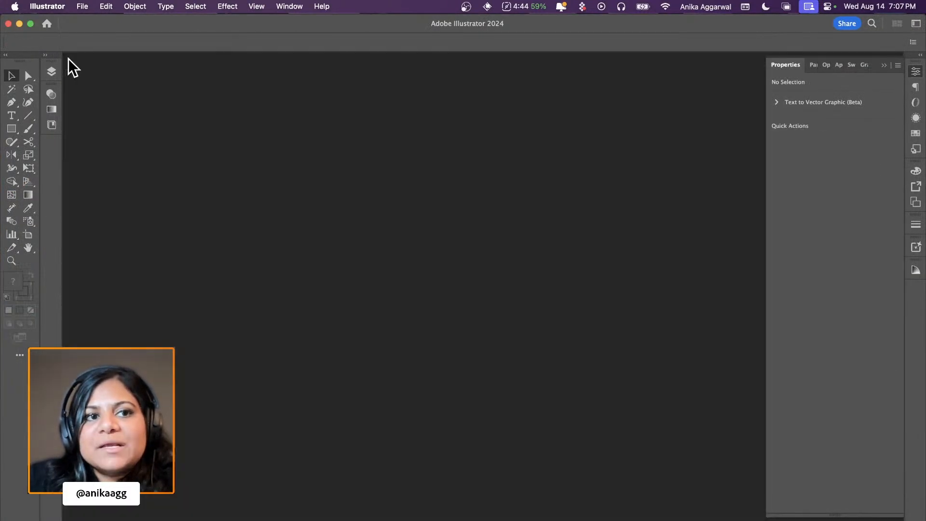
{"action": "key", "text": "super+Tab"}
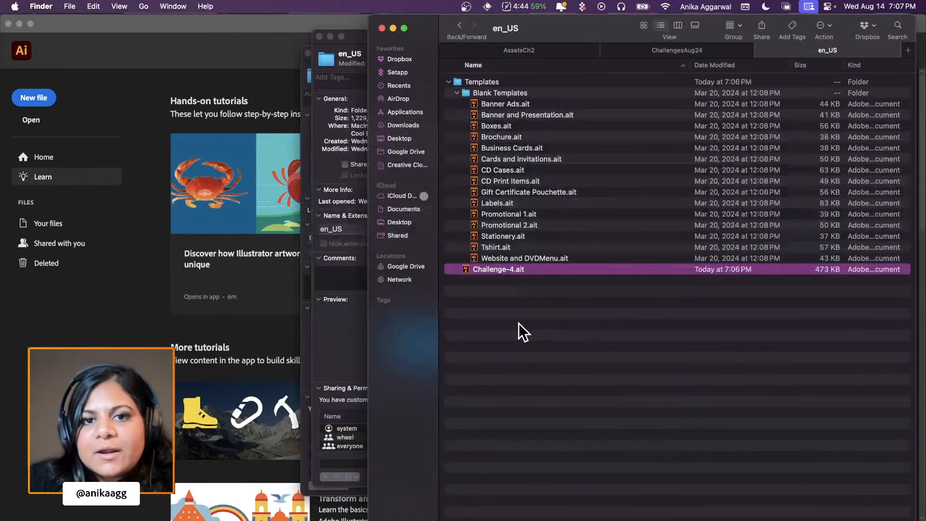
{"action": "double_click", "coordinate": [541, 268]}
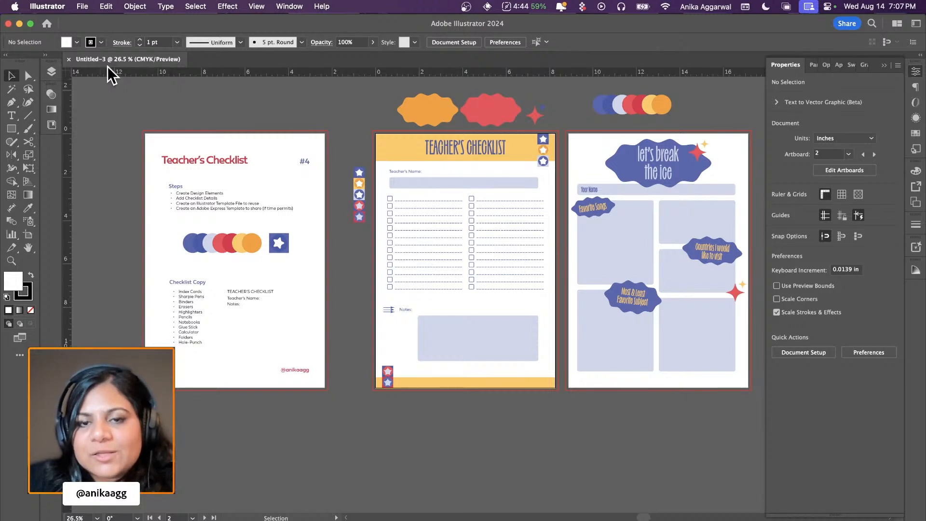
Check that the wavy badges and heading texts in the new document can be selected as individual objects
{"action": "left_click", "coordinate": [479, 113]}
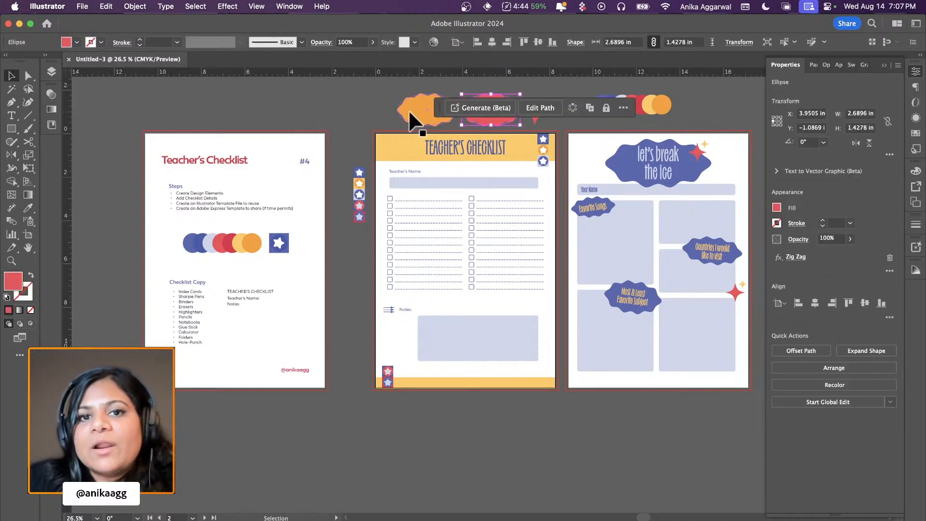
{"action": "left_click", "coordinate": [409, 110]}
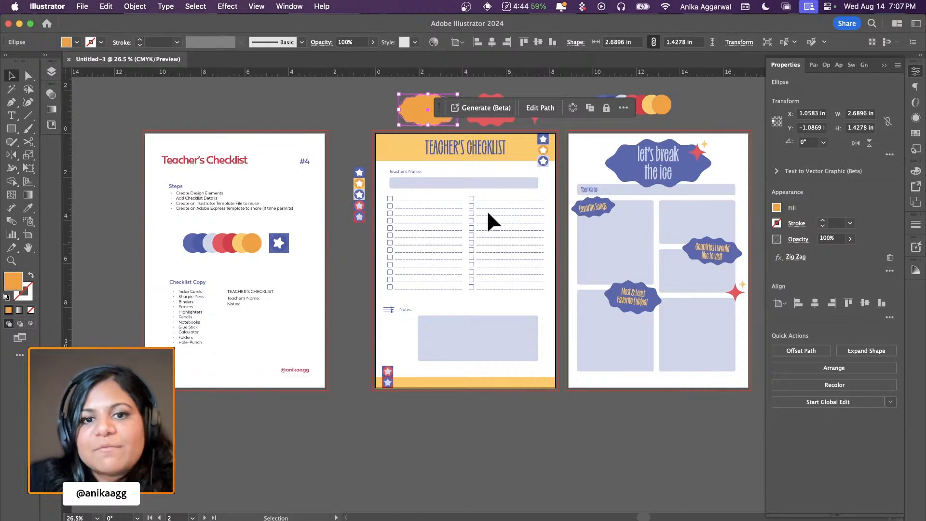
{"action": "left_click", "coordinate": [710, 253]}
{"action": "left_click", "coordinate": [674, 167]}
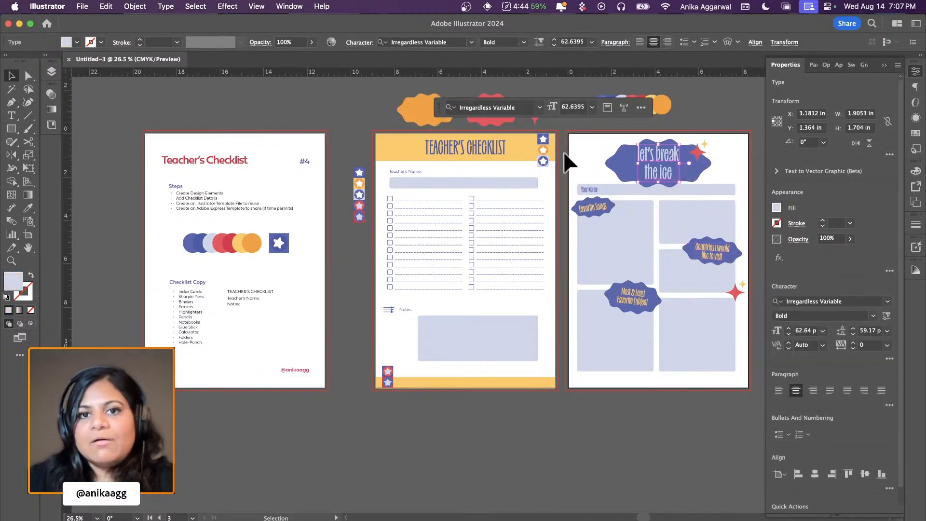
{"action": "left_click", "coordinate": [467, 147]}
{"action": "left_click", "coordinate": [381, 114]}
Examine the instruction page, teacher's checklist and icebreaker artboards of the new document up close
{"action": "scroll", "coordinate": [627, 234], "scroll_direction": "up", "scroll_amount": 2}
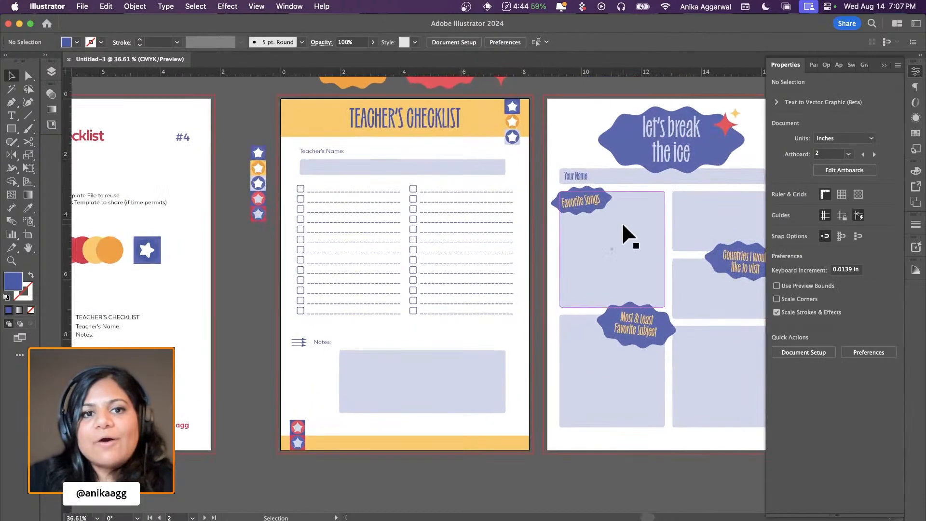
{"action": "scroll", "coordinate": [626, 234], "scroll_direction": "left", "scroll_amount": 3}
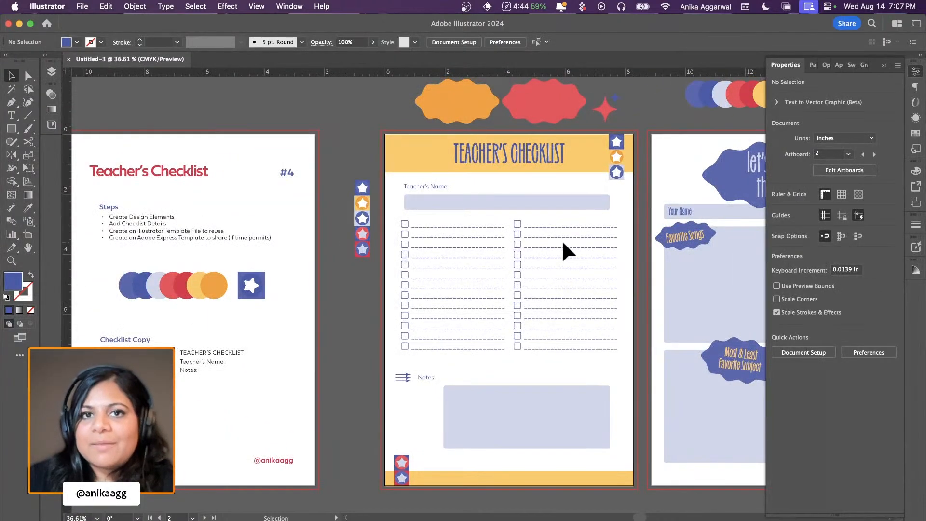
{"action": "scroll", "coordinate": [568, 251], "scroll_direction": "left", "scroll_amount": 3}
{"action": "scroll", "coordinate": [487, 248], "scroll_direction": "left", "scroll_amount": 1}
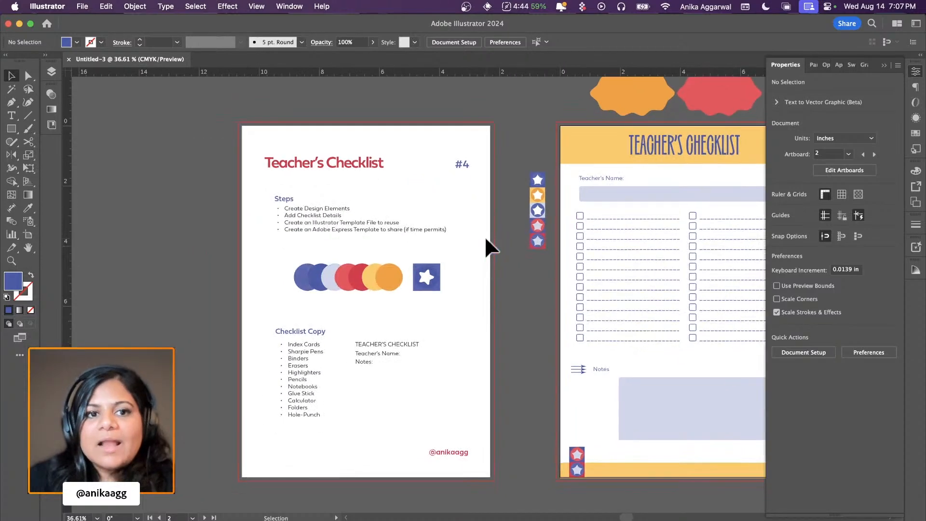
{"action": "scroll", "coordinate": [366, 241], "scroll_direction": "right", "scroll_amount": 1}
{"action": "scroll", "coordinate": [366, 242], "scroll_direction": "down", "scroll_amount": 1}
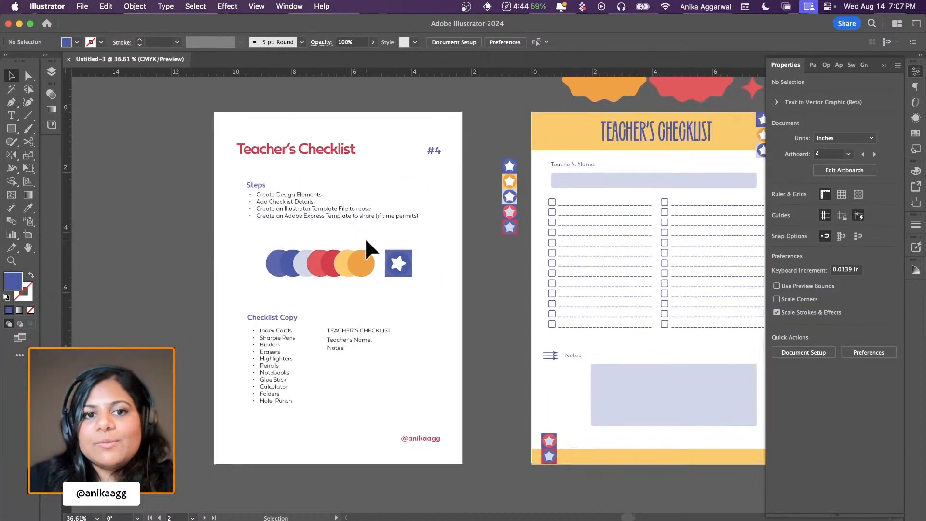
{"action": "scroll", "coordinate": [409, 233], "scroll_direction": "right", "scroll_amount": 4}
{"action": "scroll", "coordinate": [399, 238], "scroll_direction": "up", "scroll_amount": 1}
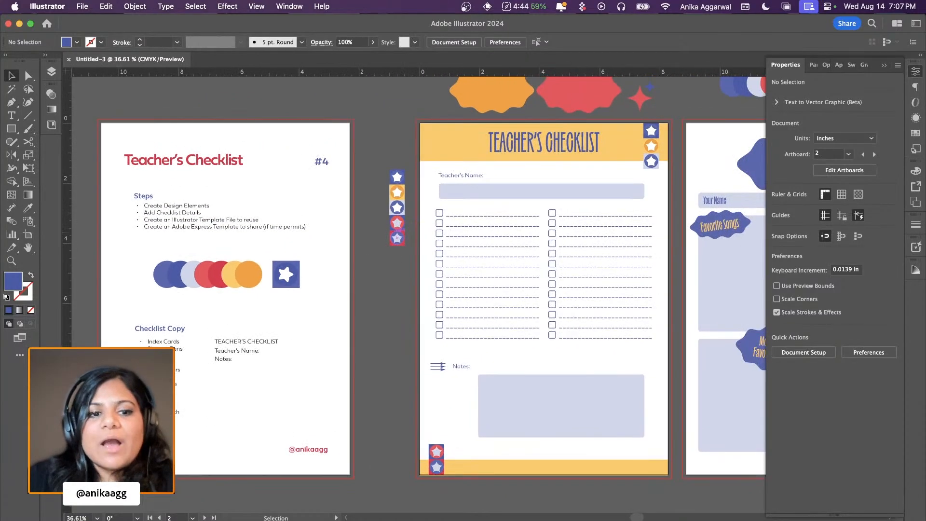
Switch to Chrome, open new.express.adobe.com in a new tab and create a blank Square 1:1 project in Adobe Express
{"action": "left_click", "coordinate": [89, 519]}
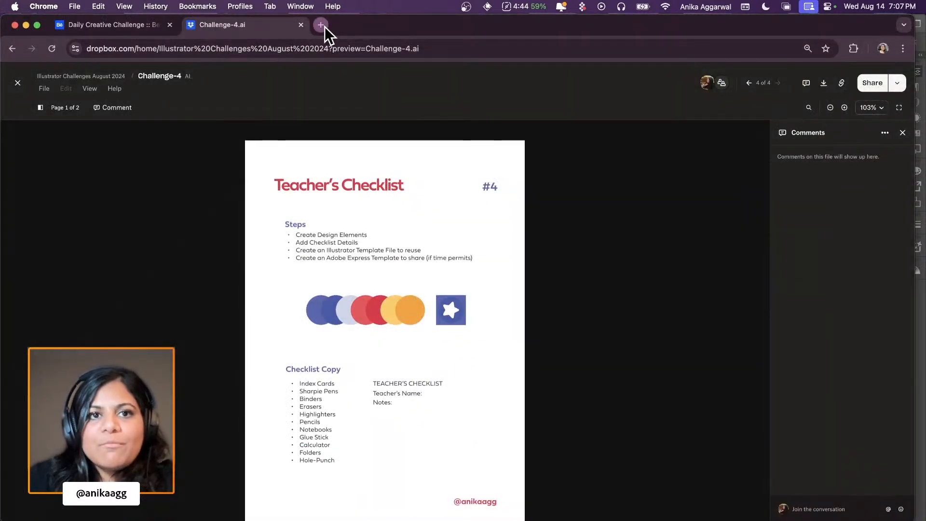
{"action": "left_click", "coordinate": [324, 26]}
{"action": "type", "text": "new.expr"}
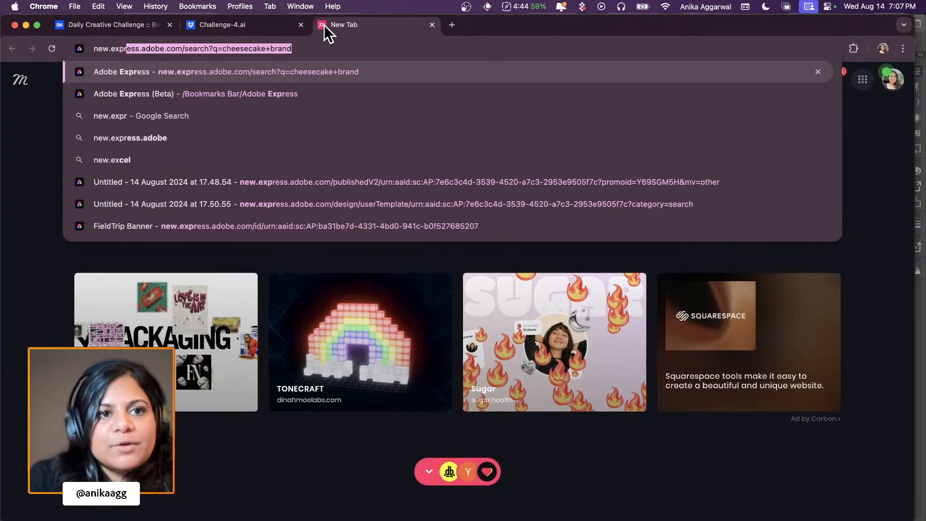
{"action": "type", "text": "ess.adobe.com"}
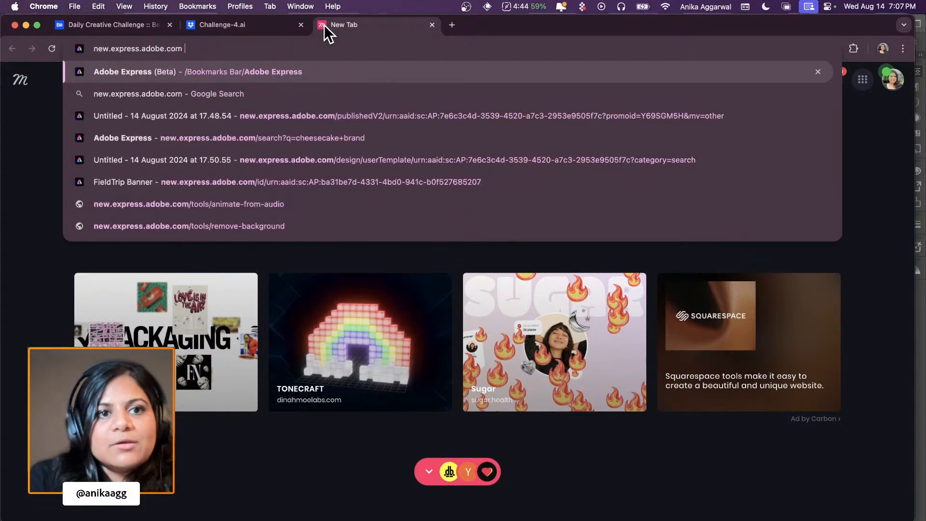
{"action": "key", "text": "Return"}
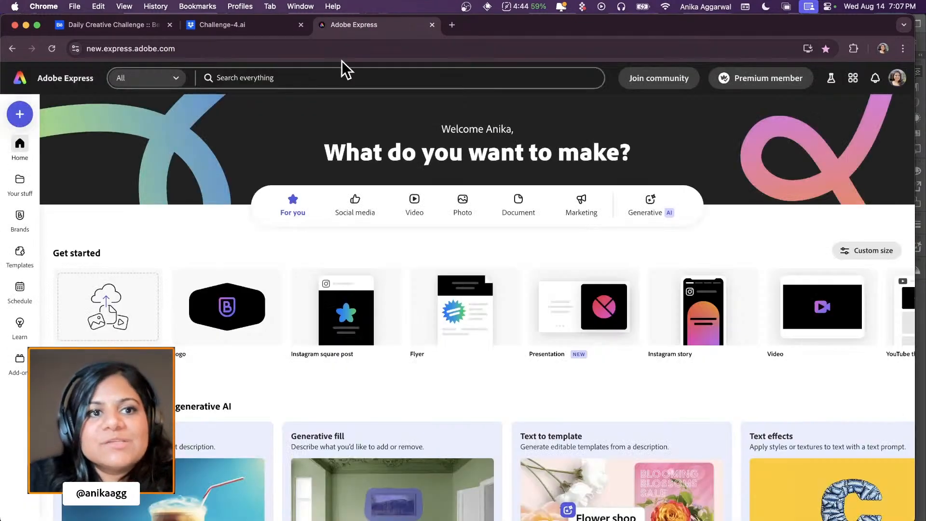
{"action": "left_click", "coordinate": [19, 116]}
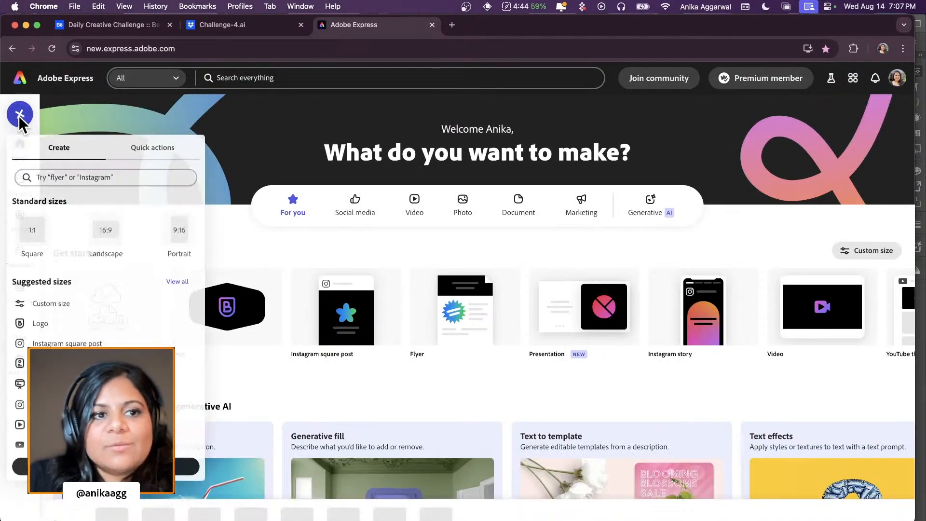
{"action": "left_click", "coordinate": [36, 238]}
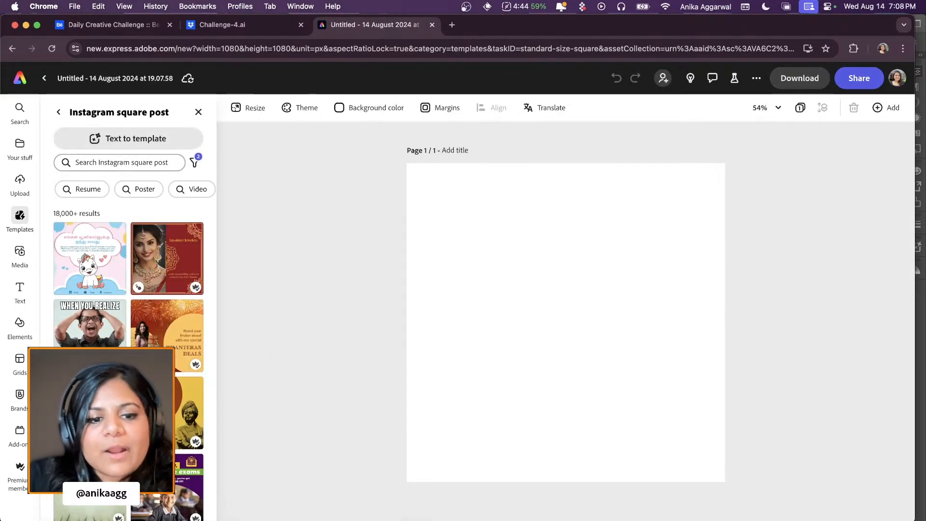
Copy the "let's break the ice" badge with its text and stars from Illustrator and paste it into the upper part of the Adobe Express page
{"action": "left_click", "coordinate": [231, 519]}
{"action": "scroll", "coordinate": [438, 318], "scroll_direction": "right", "scroll_amount": 6}
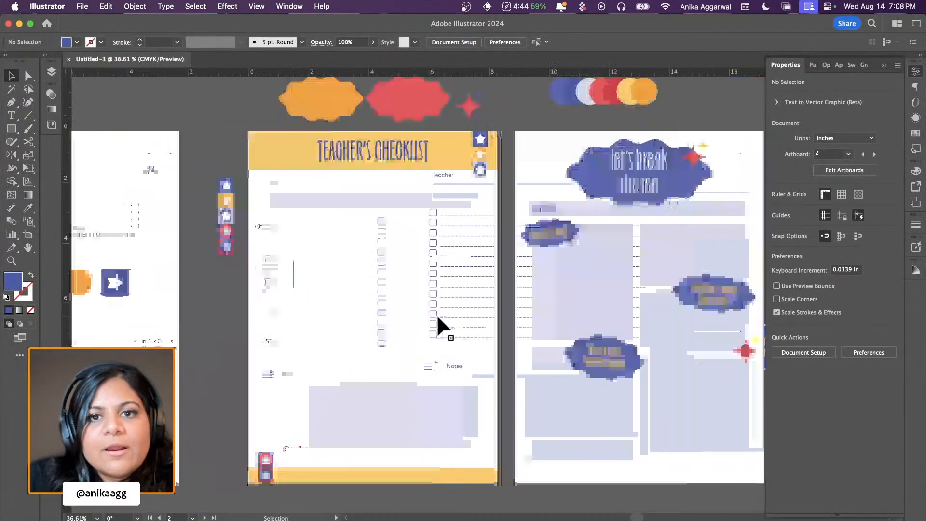
{"action": "scroll", "coordinate": [437, 316], "scroll_direction": "up", "scroll_amount": 4}
{"action": "left_click_drag", "start_coordinate": [702, 73], "coordinate": [602, 129]}
{"action": "key", "text": "super+z"}
{"action": "scroll", "coordinate": [601, 129], "scroll_direction": "up", "scroll_amount": 3}
{"action": "scroll", "coordinate": [601, 129], "scroll_direction": "right", "scroll_amount": 2}
{"action": "left_click_drag", "start_coordinate": [626, 174], "coordinate": [482, 232]}
{"action": "key", "text": "super+c"}
{"action": "key", "text": "super+Tab"}
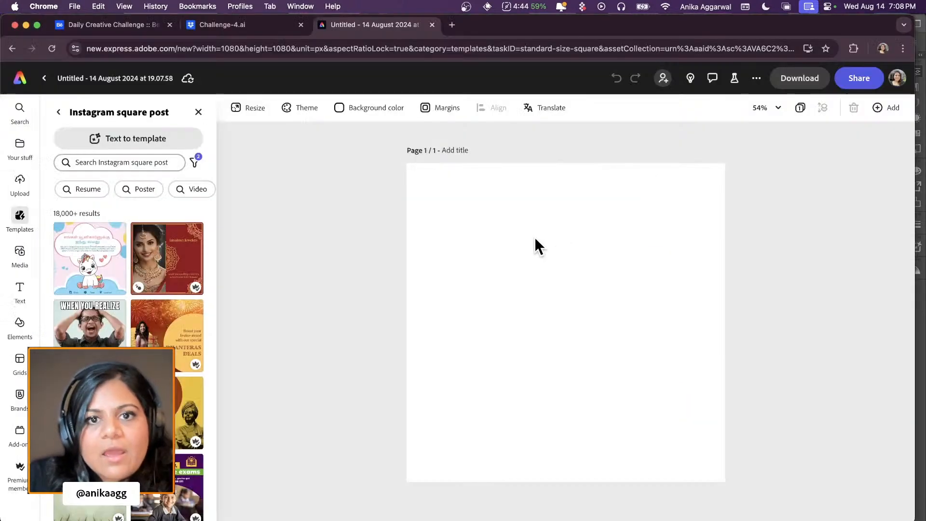
{"action": "key", "text": "super+v"}
{"action": "left_click_drag", "start_coordinate": [569, 343], "coordinate": [568, 264]}
Try pasting the large lavender panel together with the Favorite Songs badge from Illustrator into the Express page, and delete the pasted image
{"action": "key", "text": "super+Tab"}
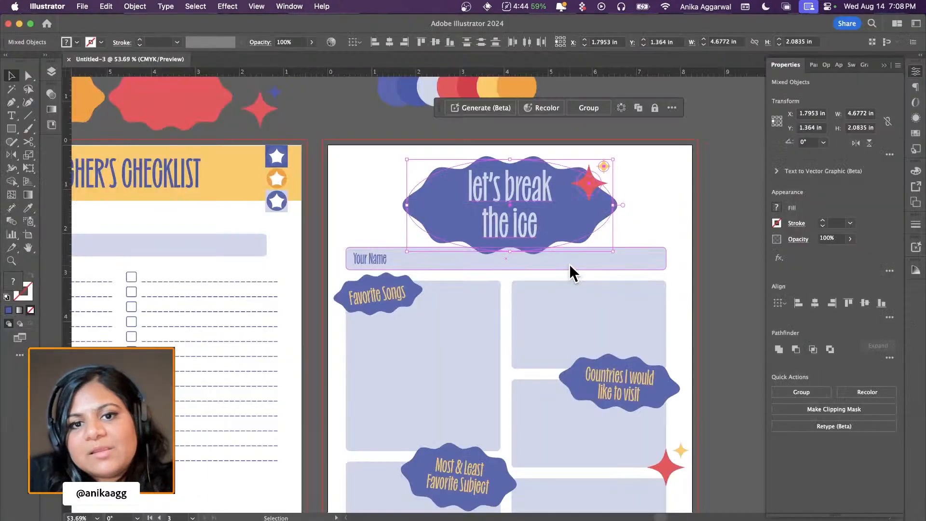
{"action": "left_click", "coordinate": [389, 283]}
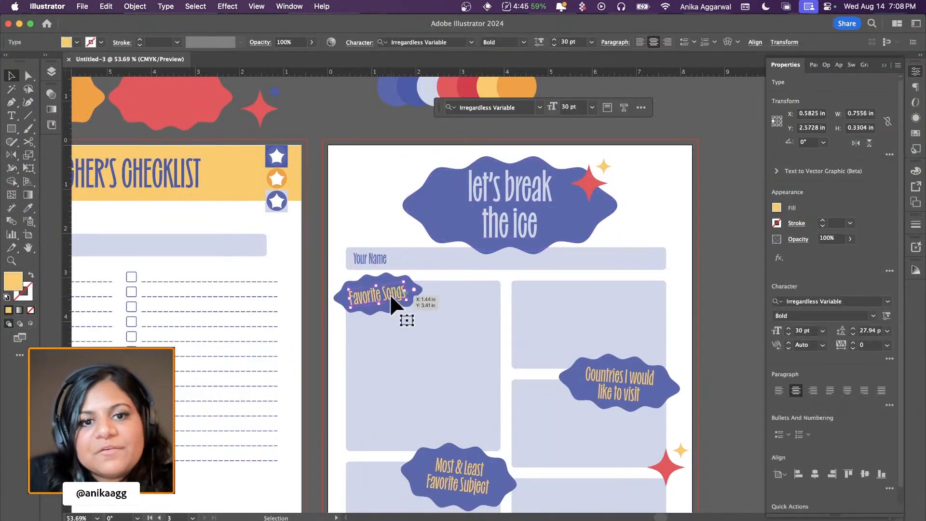
{"action": "left_click", "coordinate": [443, 311]}
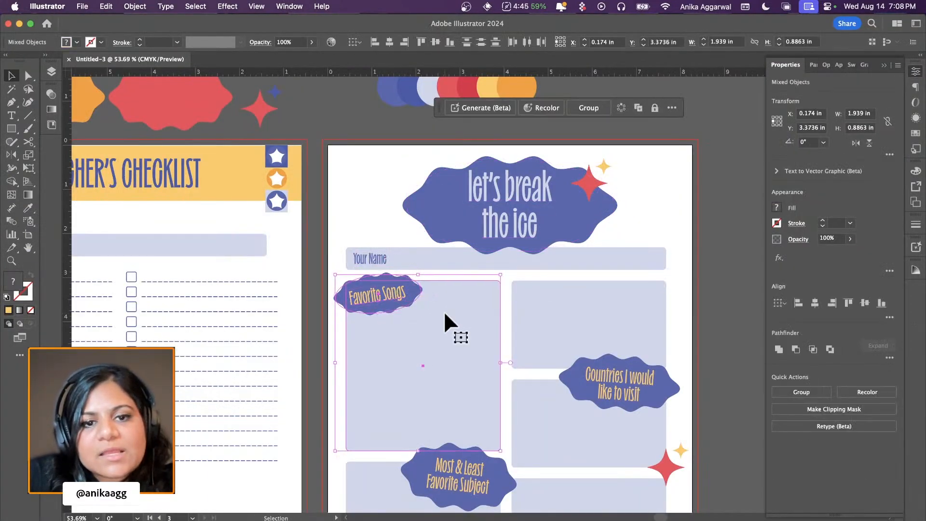
{"action": "key", "text": "super+c"}
{"action": "key", "text": "super+Tab"}
{"action": "key", "text": "super+v"}
{"action": "left_click_drag", "start_coordinate": [509, 303], "coordinate": [588, 341]}
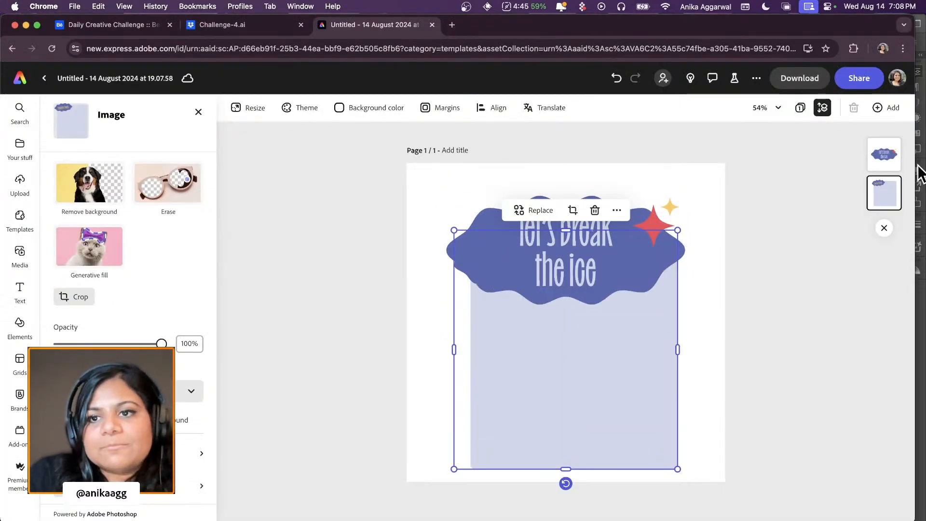
{"action": "left_click", "coordinate": [512, 282]}
{"action": "left_click", "coordinate": [705, 299]}
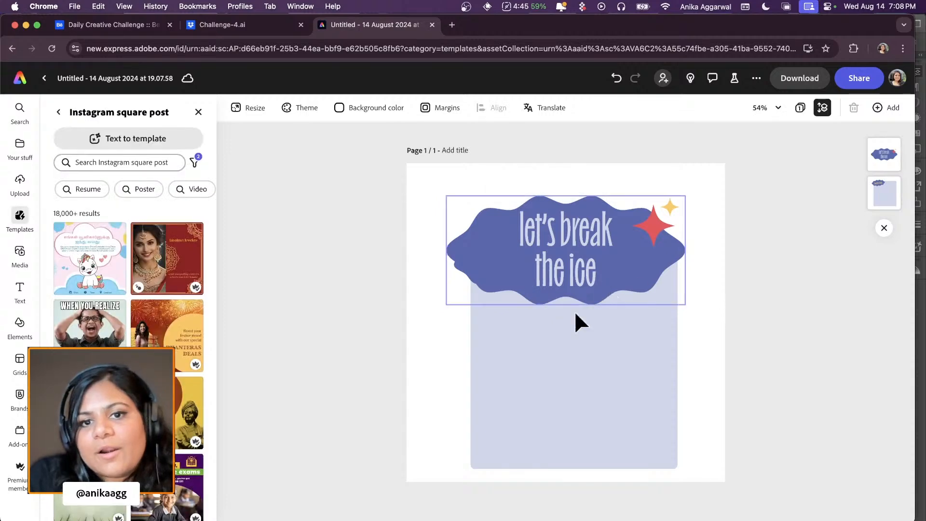
{"action": "left_click", "coordinate": [551, 355]}
{"action": "key", "text": "Delete"}
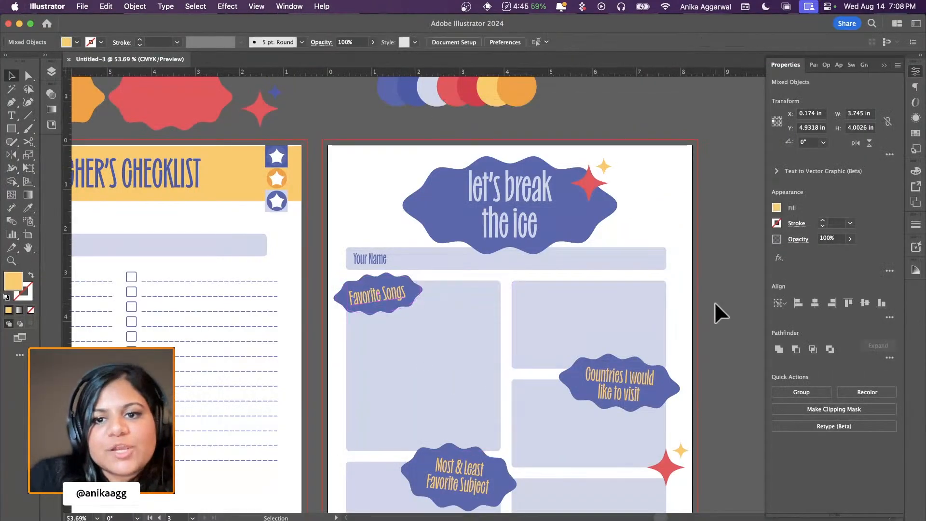
Copy only the large lavender panel from Illustrator, paste it into the Express page below the heading, and send it behind the badge
{"action": "left_click", "coordinate": [422, 325]}
{"action": "key", "text": "super+c"}
{"action": "key", "text": "super+Tab"}
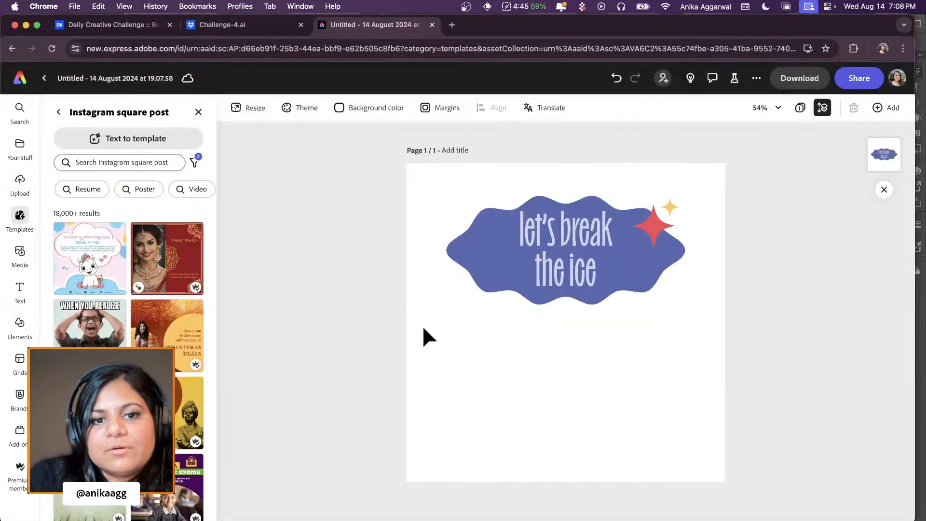
{"action": "key", "text": "super+v"}
{"action": "left_click_drag", "start_coordinate": [564, 298], "coordinate": [574, 326]}
{"action": "key", "text": "super+bracketleft"}
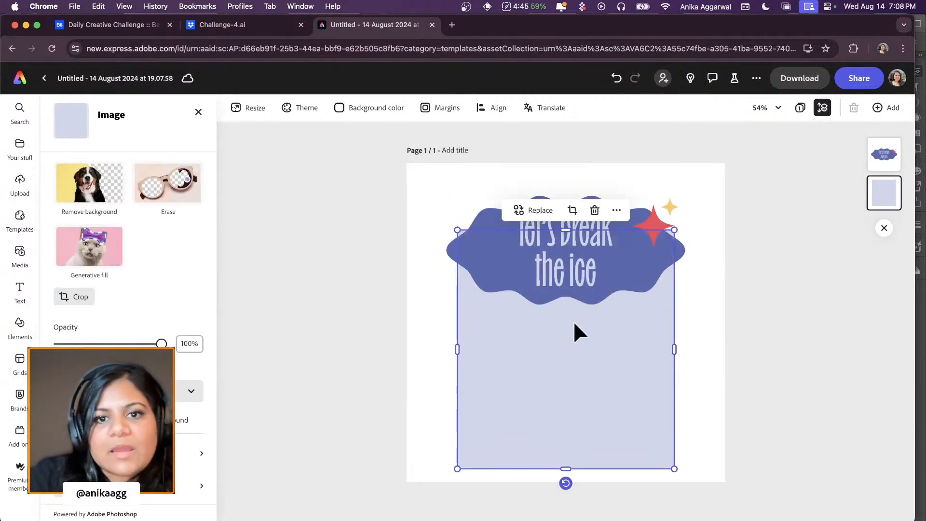
{"action": "left_click", "coordinate": [724, 358]}
Group the heading badge with the lavender panel and align the group to the vertical middle of the page
{"action": "left_click", "coordinate": [571, 266]}
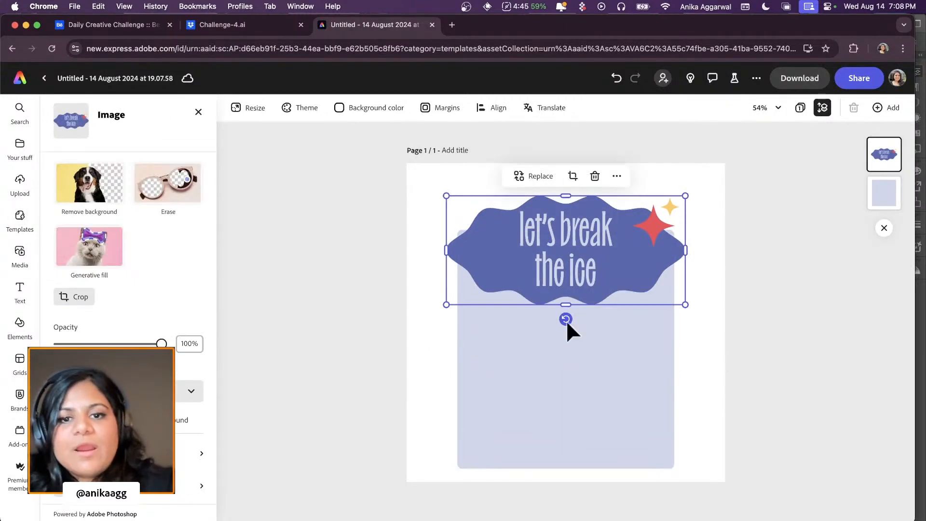
{"action": "left_click", "coordinate": [569, 368], "text": "shift"}
{"action": "key", "text": "super+g"}
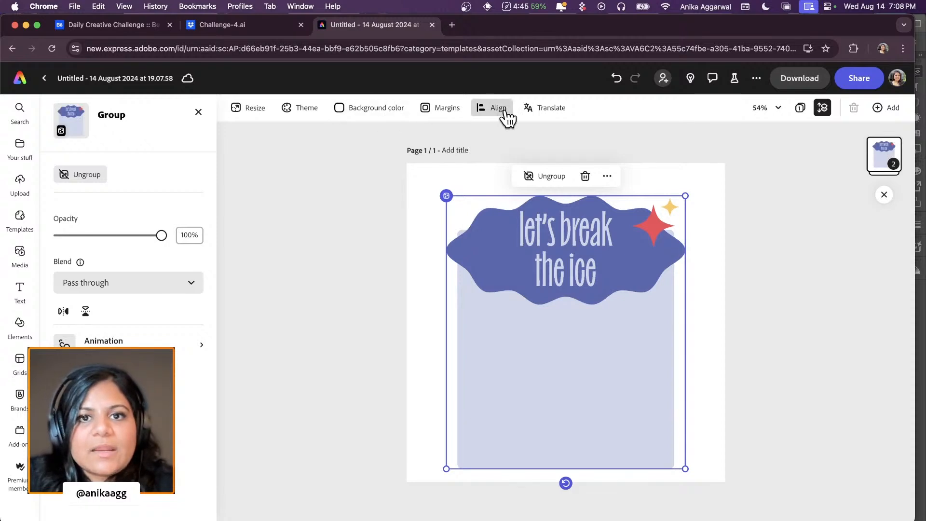
{"action": "left_click", "coordinate": [502, 112]}
{"action": "left_click", "coordinate": [508, 178]}
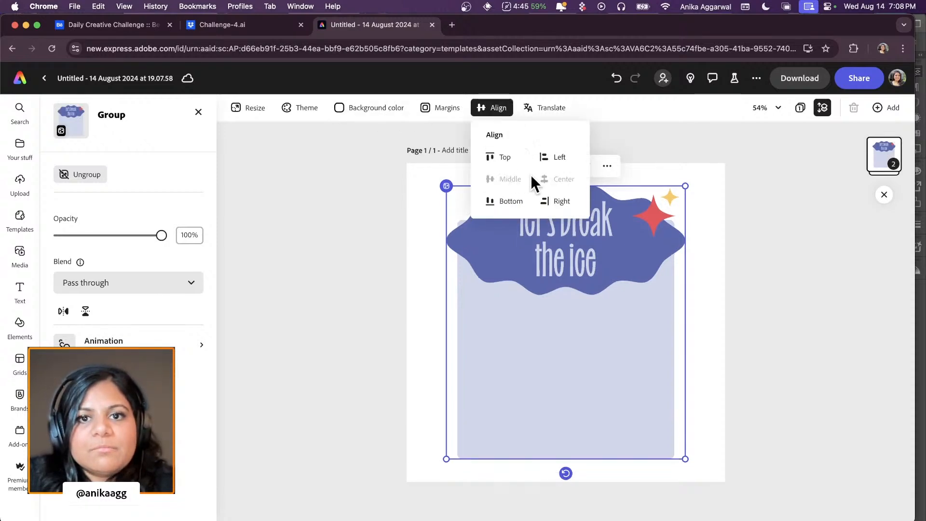
{"action": "left_click", "coordinate": [787, 267]}
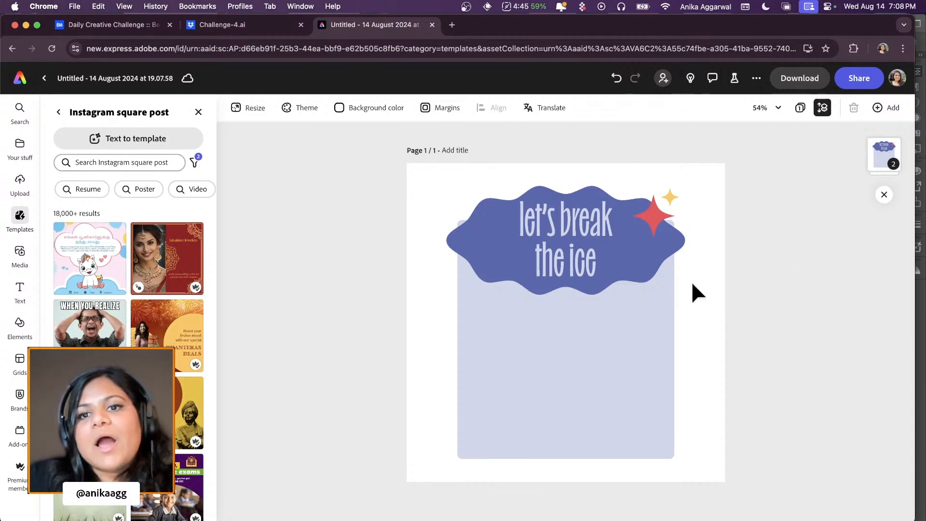
Try to extend the heading badge's freeform crop frame outward at its upper corner, and undo the change
{"action": "left_click", "coordinate": [590, 235]}
{"action": "left_click", "coordinate": [597, 219]}
{"action": "double_click", "coordinate": [598, 219]}
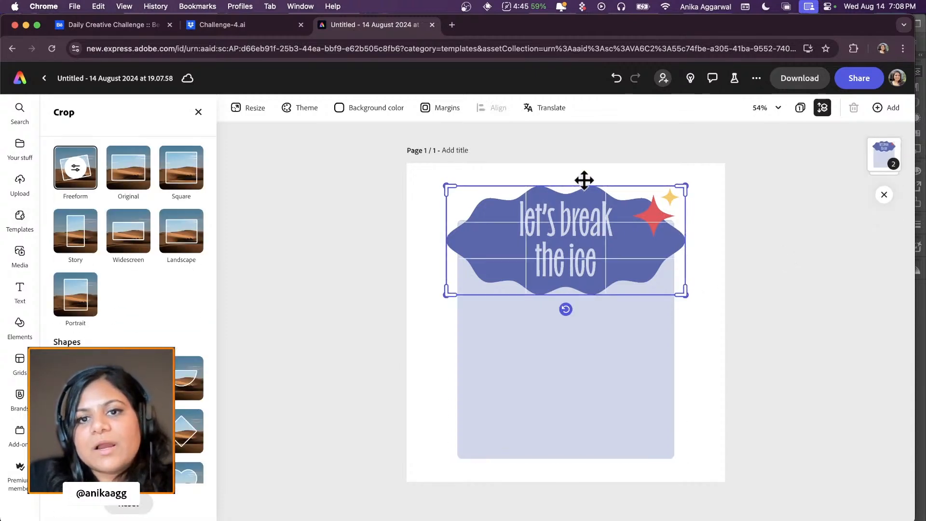
{"action": "left_click_drag", "start_coordinate": [686, 188], "coordinate": [699, 180]}
{"action": "key", "text": "super+z"}
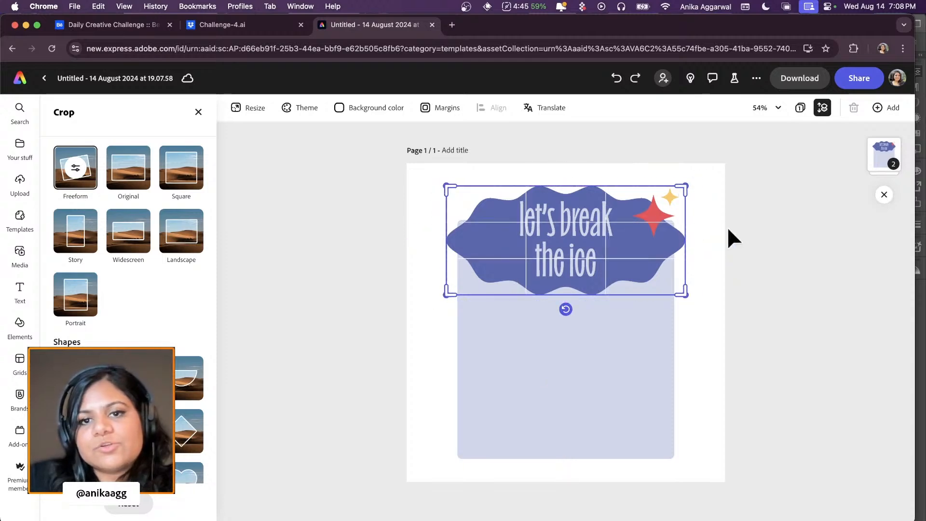
{"action": "left_click", "coordinate": [737, 253]}
Enlarge the heading badge slightly within the group and move it a little higher over the lavender panel
{"action": "left_click", "coordinate": [612, 250]}
{"action": "left_click", "coordinate": [611, 250]}
{"action": "left_click_drag", "start_coordinate": [688, 183], "coordinate": [695, 178]}
{"action": "left_click", "coordinate": [776, 263]}
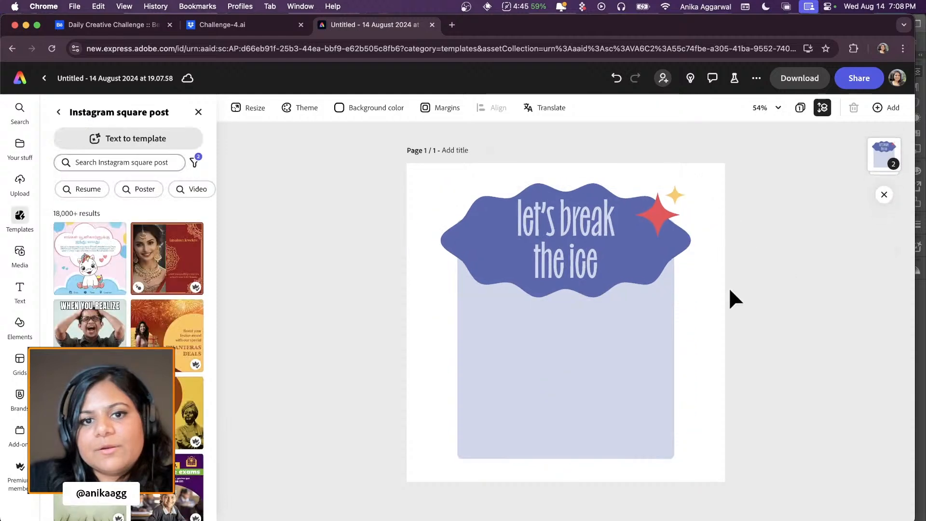
{"action": "left_click", "coordinate": [618, 267]}
{"action": "left_click", "coordinate": [617, 265]}
{"action": "left_click_drag", "start_coordinate": [618, 266], "coordinate": [616, 250]}
{"action": "left_click", "coordinate": [777, 308]}
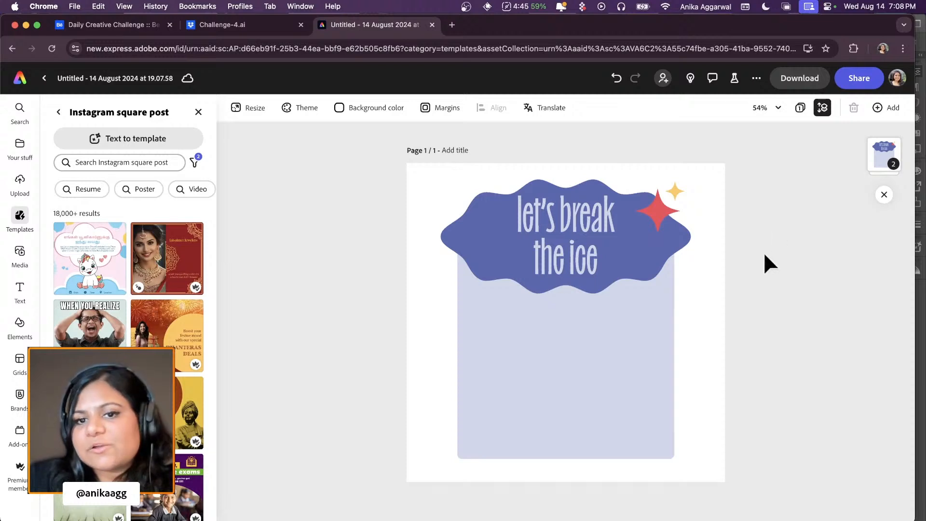
Start saving the design as a remixable template from the sharing options, using the Publishing a link method
{"action": "left_click", "coordinate": [857, 85]}
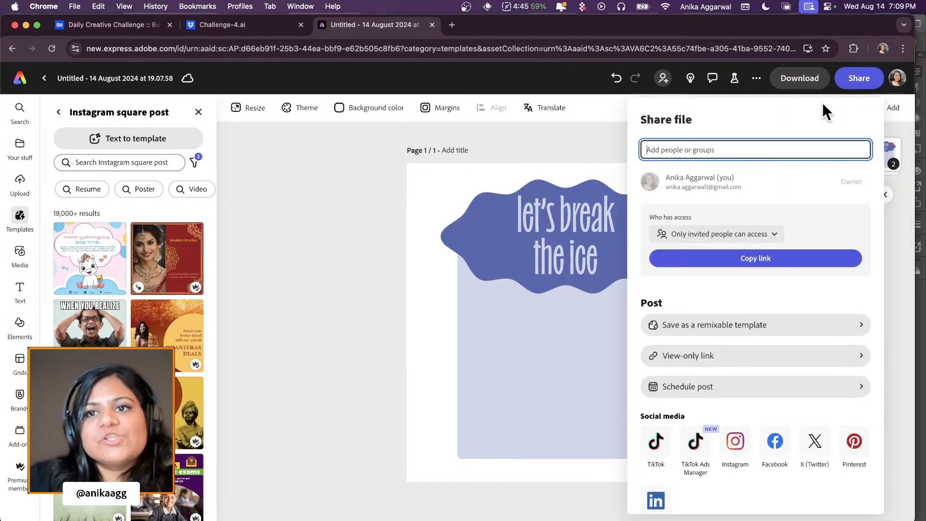
{"action": "left_click", "coordinate": [776, 328]}
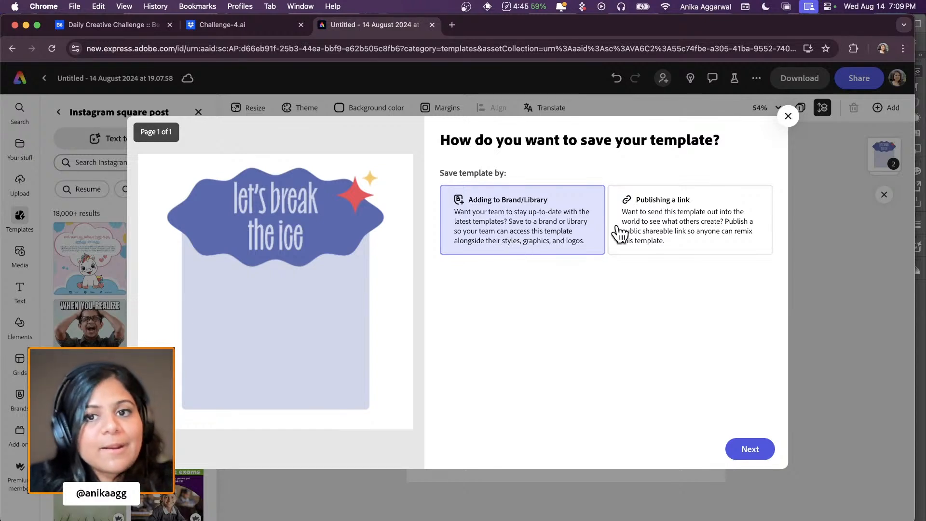
{"action": "left_click", "coordinate": [688, 235]}
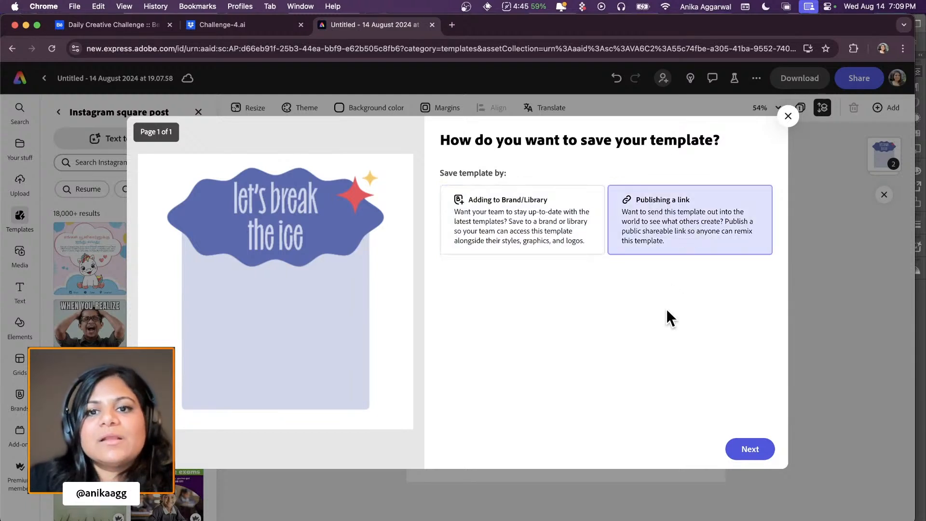
{"action": "left_click", "coordinate": [748, 451]}
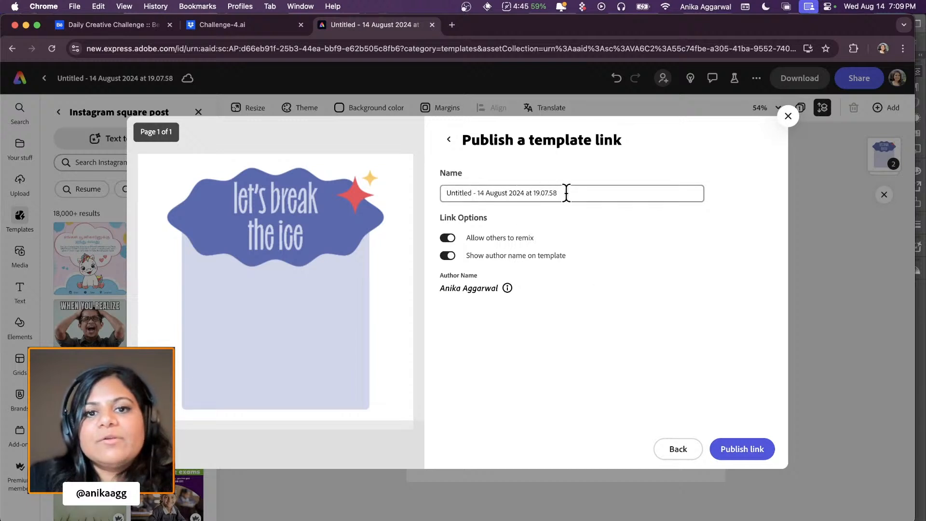
Name the template BreakingTheIceTemplate and publish its link with remixing allowed and the author name shown
{"action": "left_click_drag", "start_coordinate": [565, 193], "coordinate": [441, 192]}
{"action": "type", "text": "BreakingTheIceTemplate"}
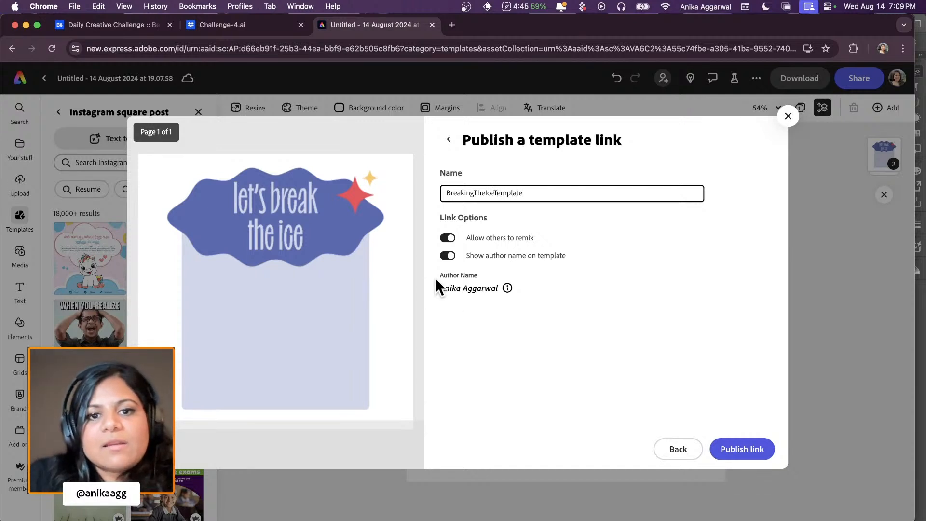
{"action": "left_click", "coordinate": [448, 256]}
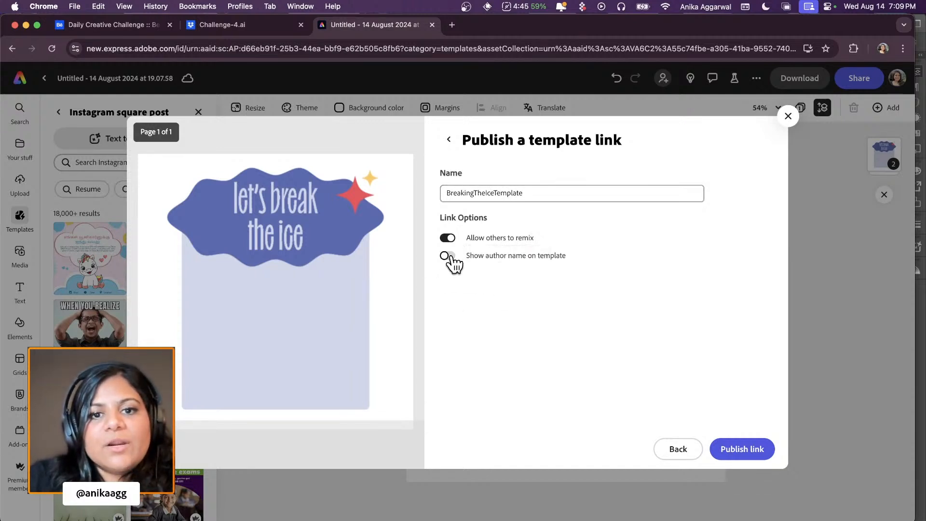
{"action": "left_click", "coordinate": [447, 256]}
{"action": "left_click", "coordinate": [726, 450]}
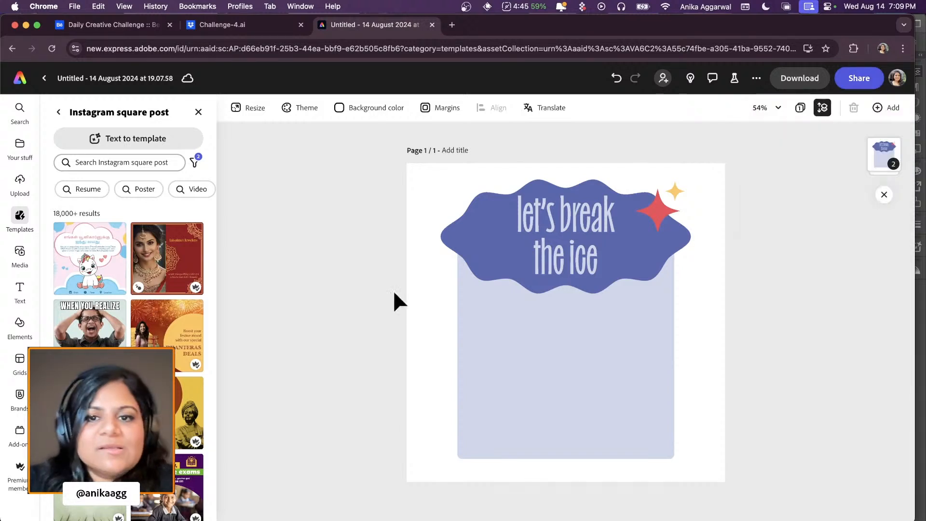
Reopen the published-link settings of the remixable template and copy the published link
{"action": "left_click", "coordinate": [859, 84]}
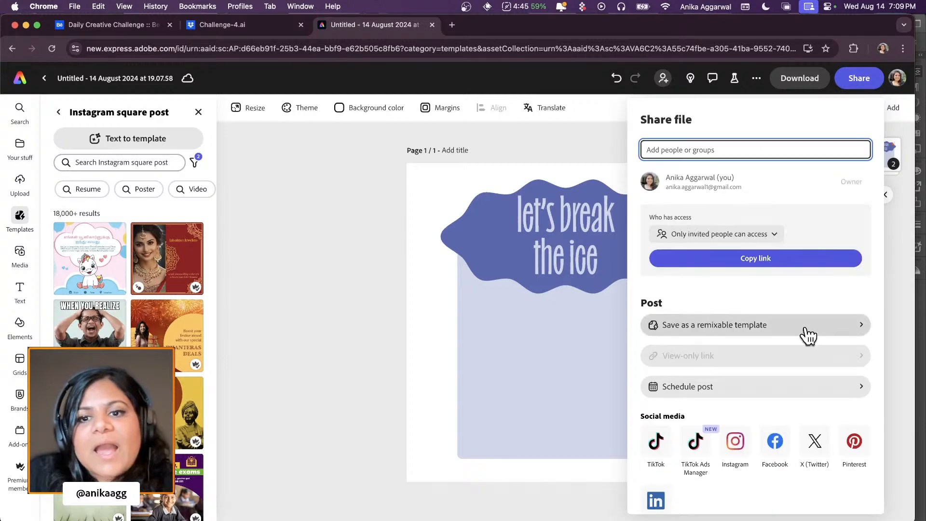
{"action": "left_click", "coordinate": [805, 325]}
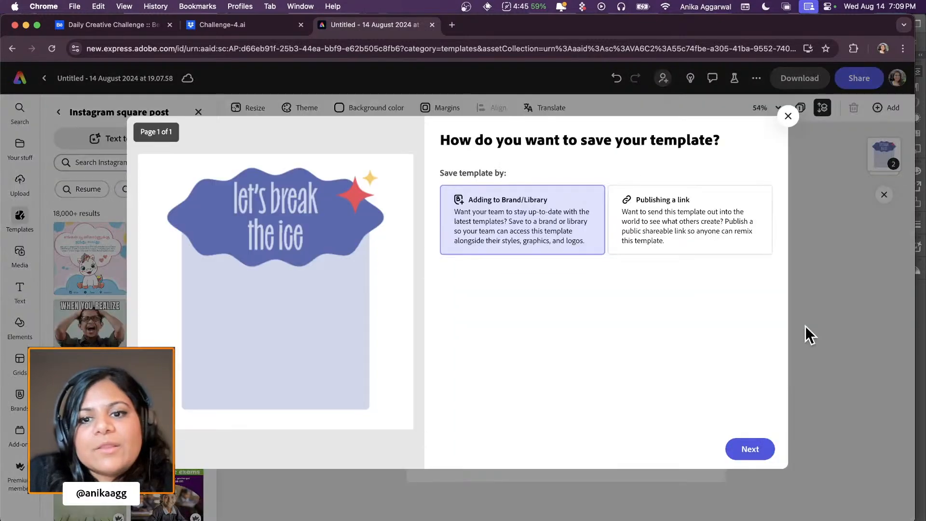
{"action": "left_click", "coordinate": [630, 206]}
{"action": "left_click", "coordinate": [742, 456]}
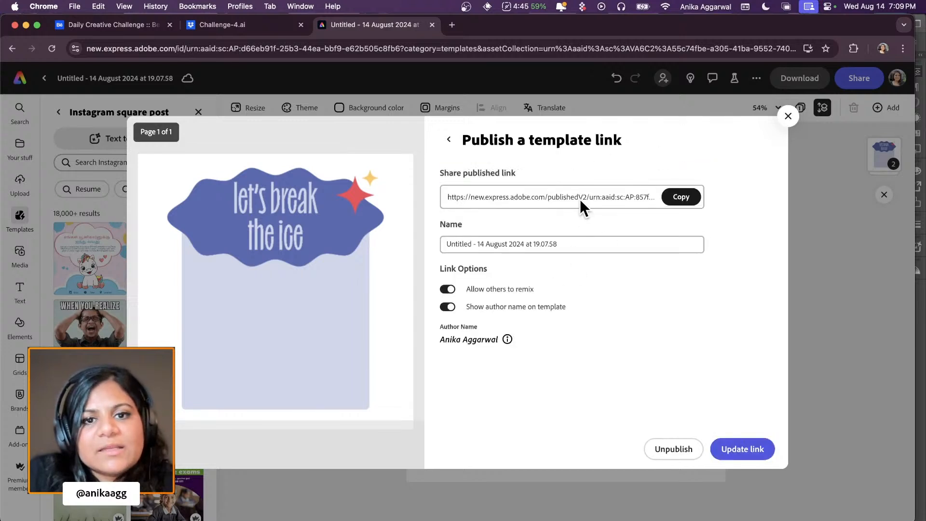
{"action": "left_click", "coordinate": [682, 198]}
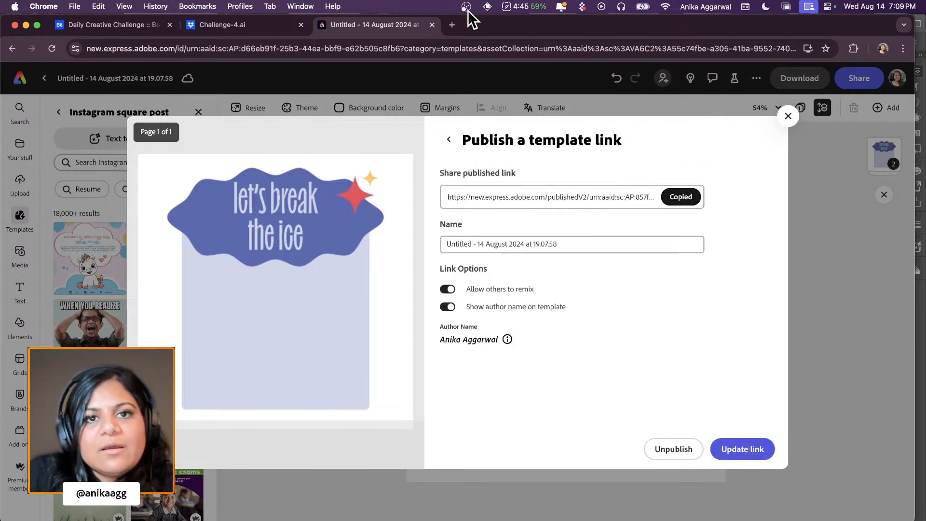
Open the copied template link in a new browser tab and check the published page
{"action": "left_click", "coordinate": [453, 24]}
{"action": "key", "text": "super+v"}
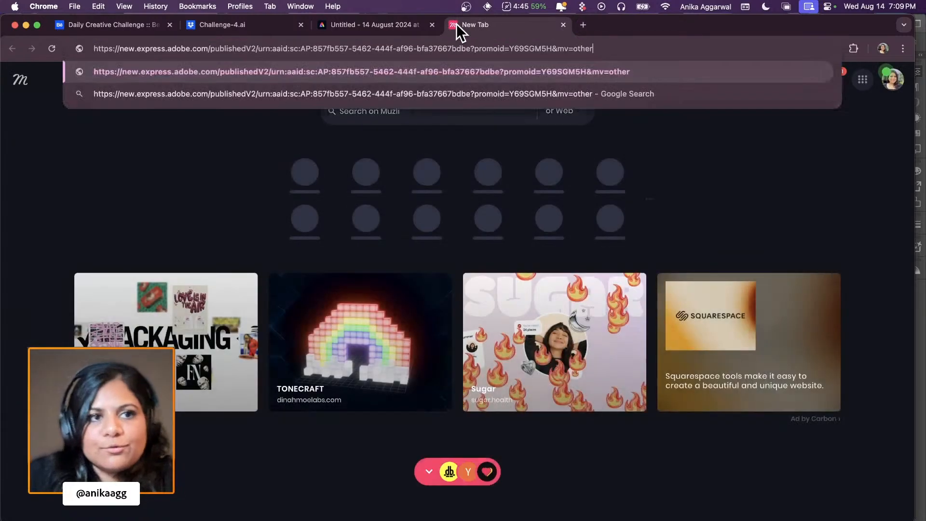
{"action": "key", "text": "Return"}
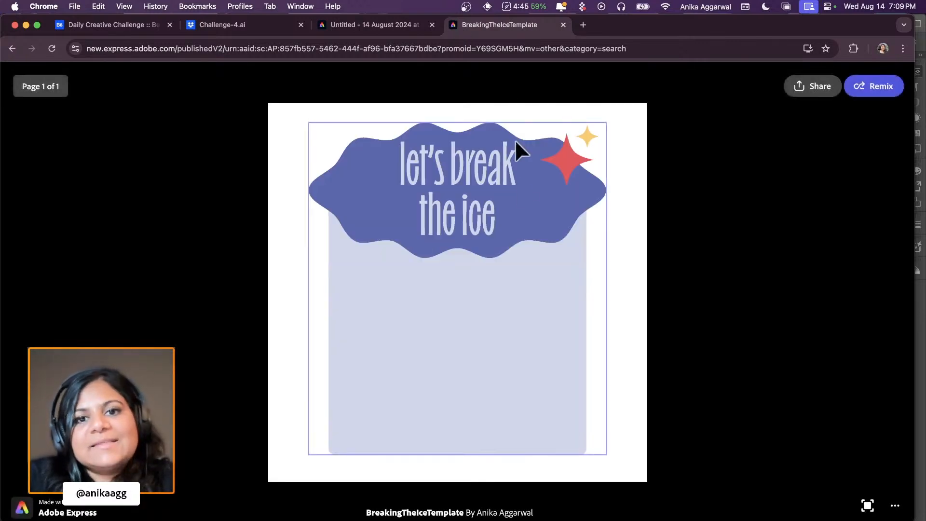
{"action": "mouse_move", "coordinate": [519, 208]}
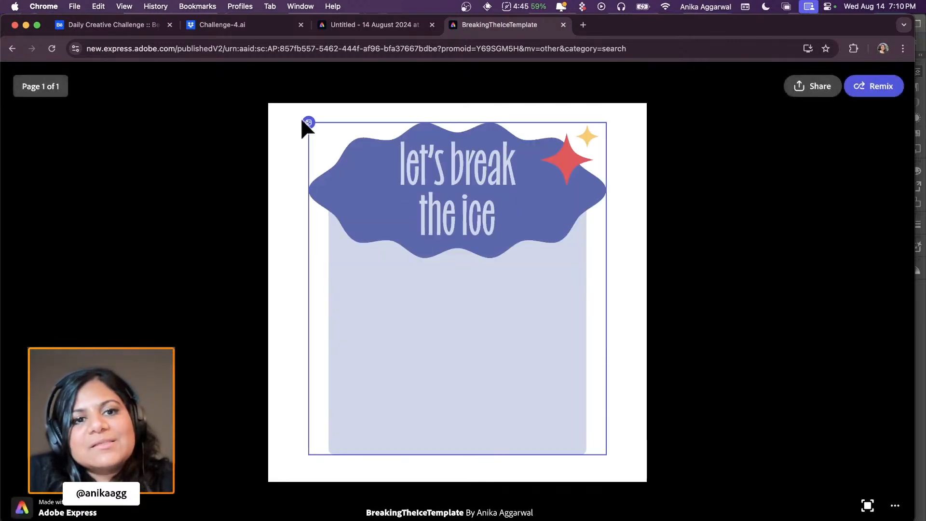